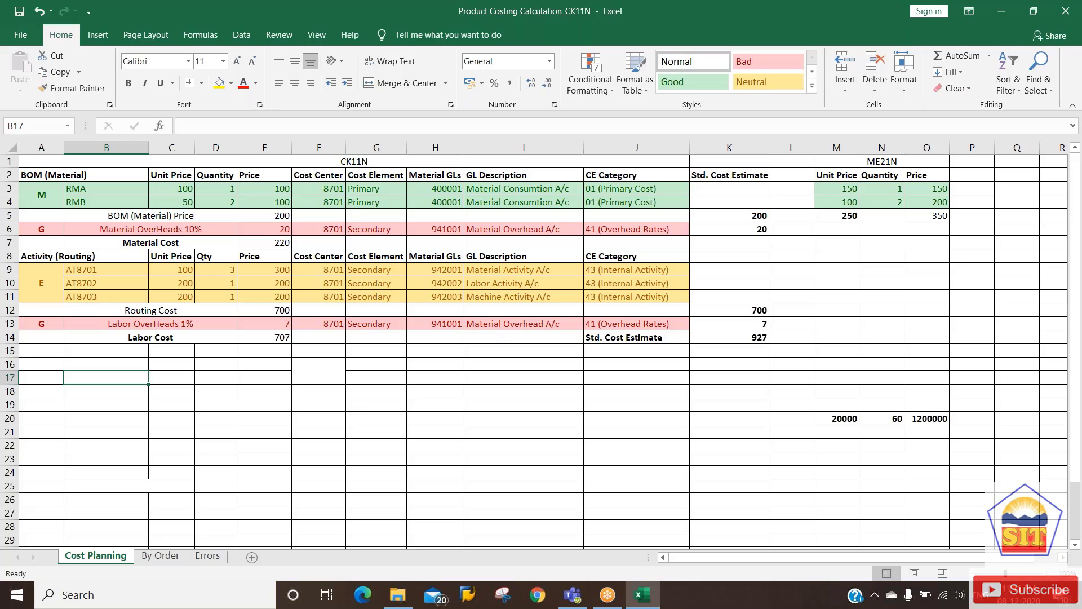
Enter the labels 'Price Control' in B17 and 'Material' in C17.
text(Price)
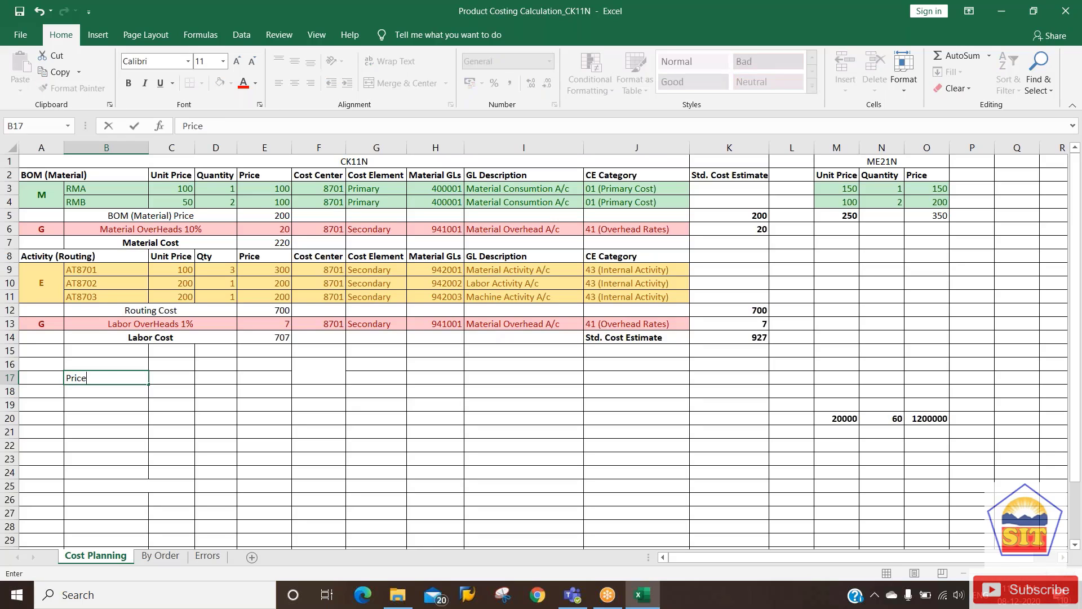
text( Control)
key(Tab)
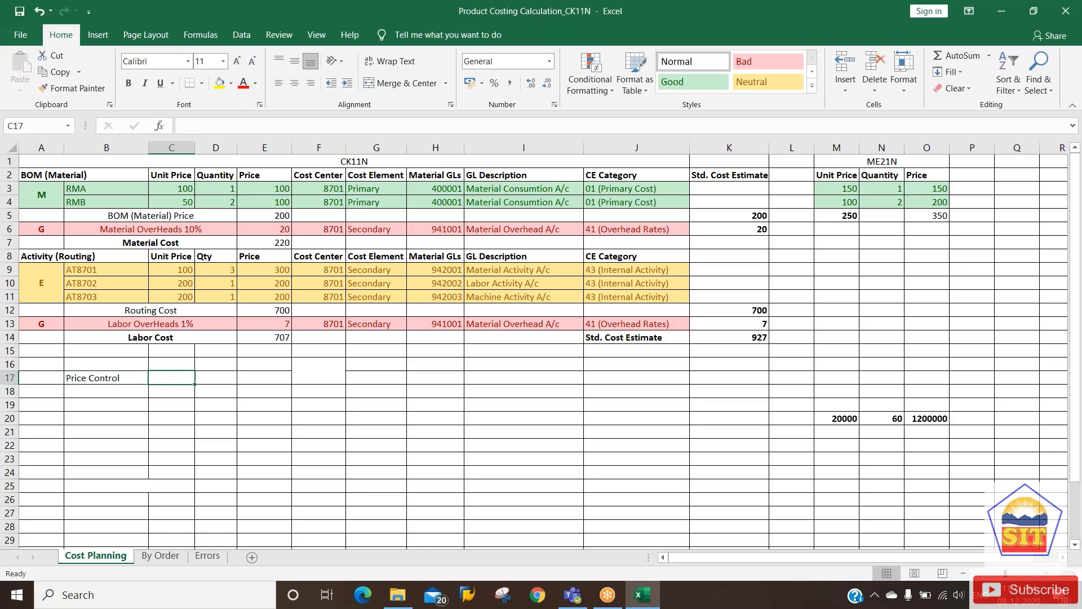
text(Marer)
key(BackSpace)
key(BackSpace)
key(BackSpace)
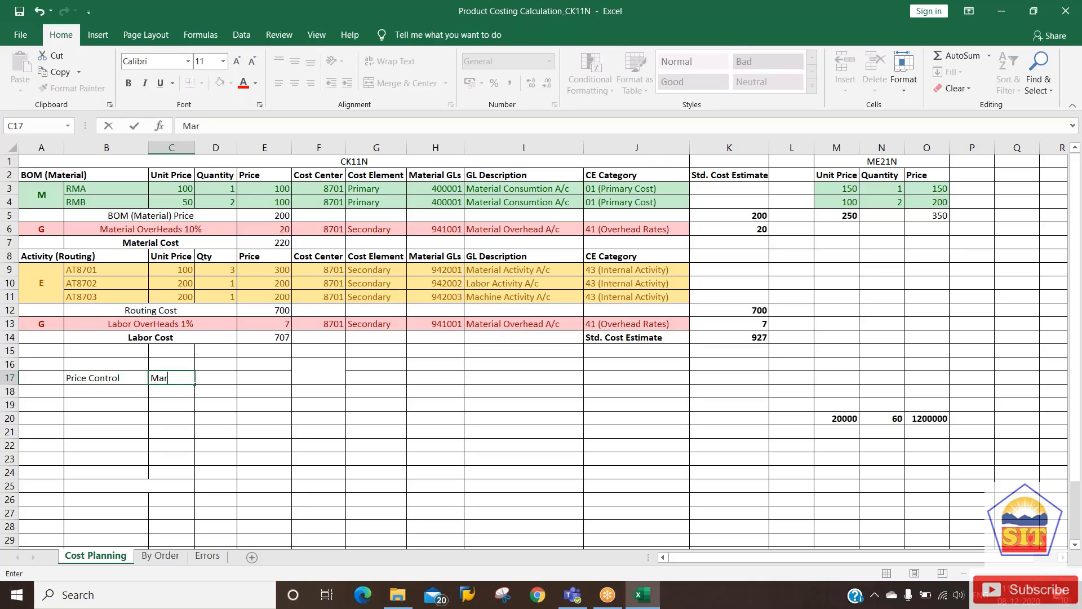
text(terial)
key(Tab)
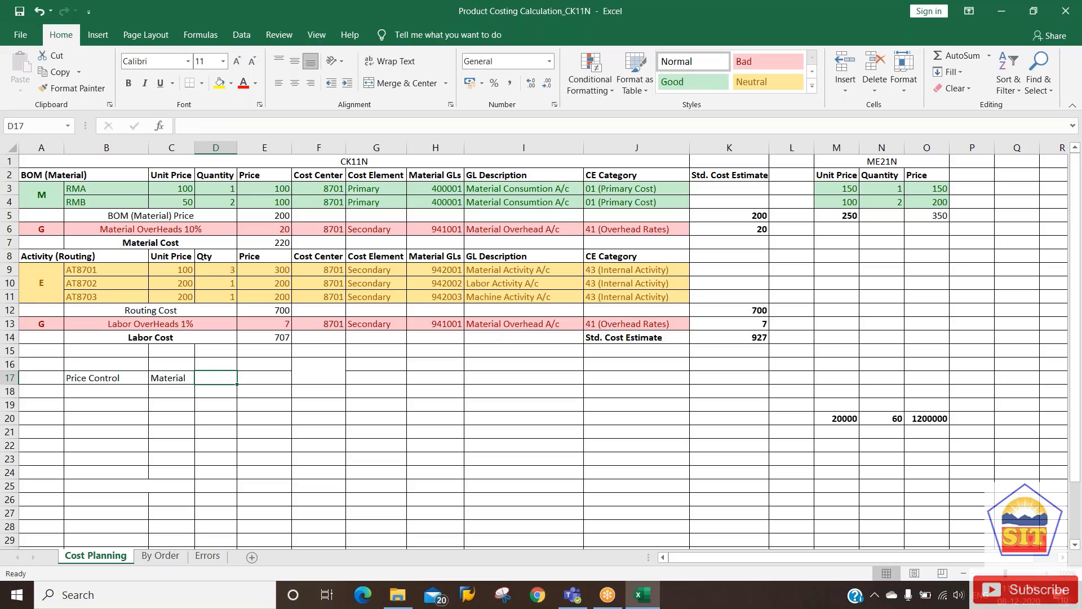
Label D17 'MAP' and D18 'Standard Price', correcting 'Map' to uppercase.
text(Map)
key(Return)
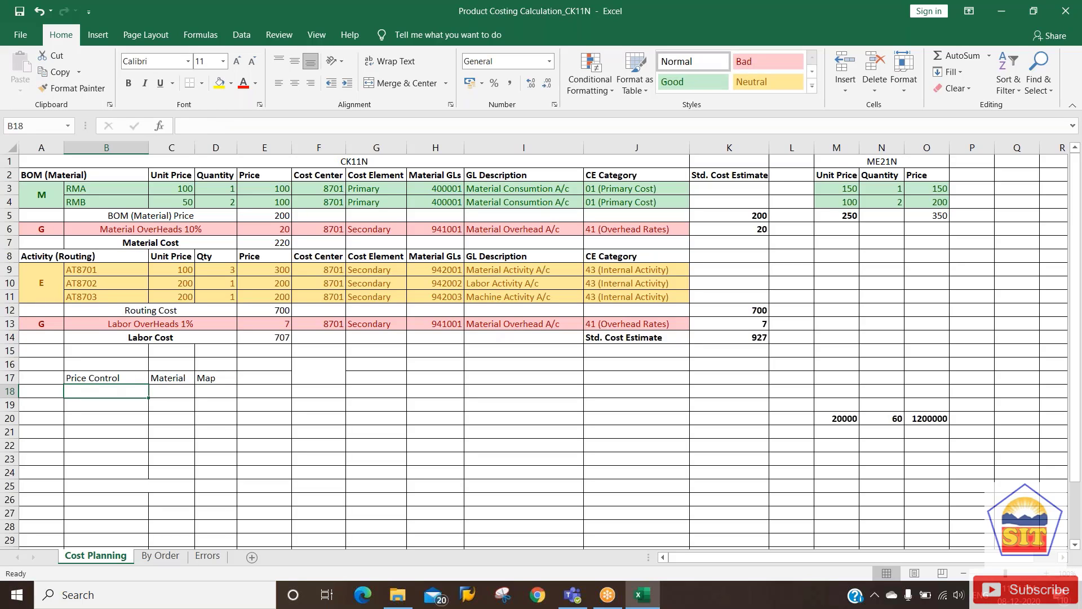
key(Up)
key(Right)
key(Right)
text(MAP)
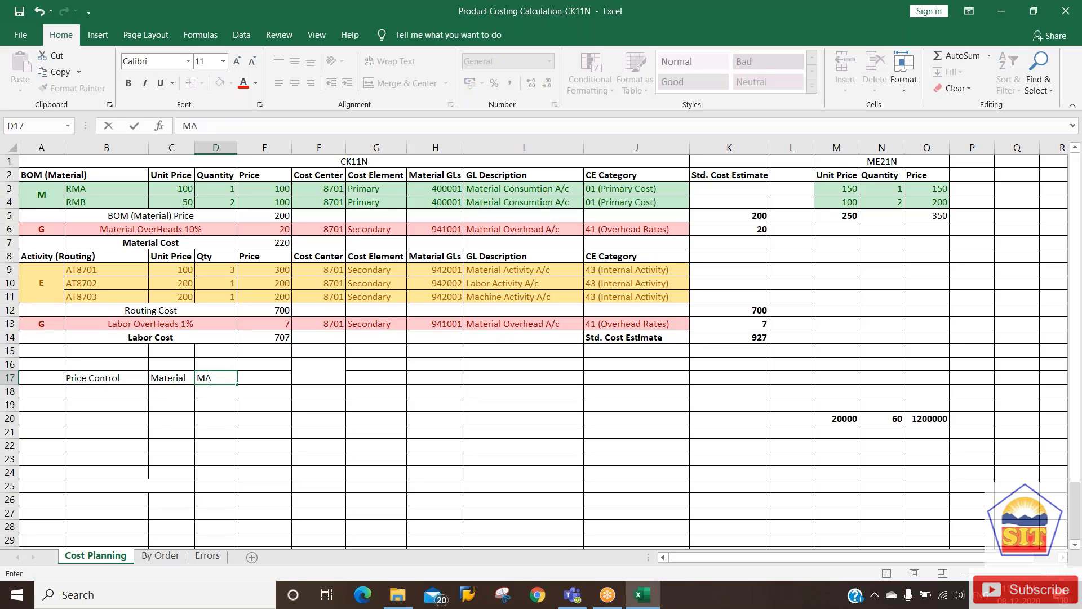
key(Return)
text(Stand)
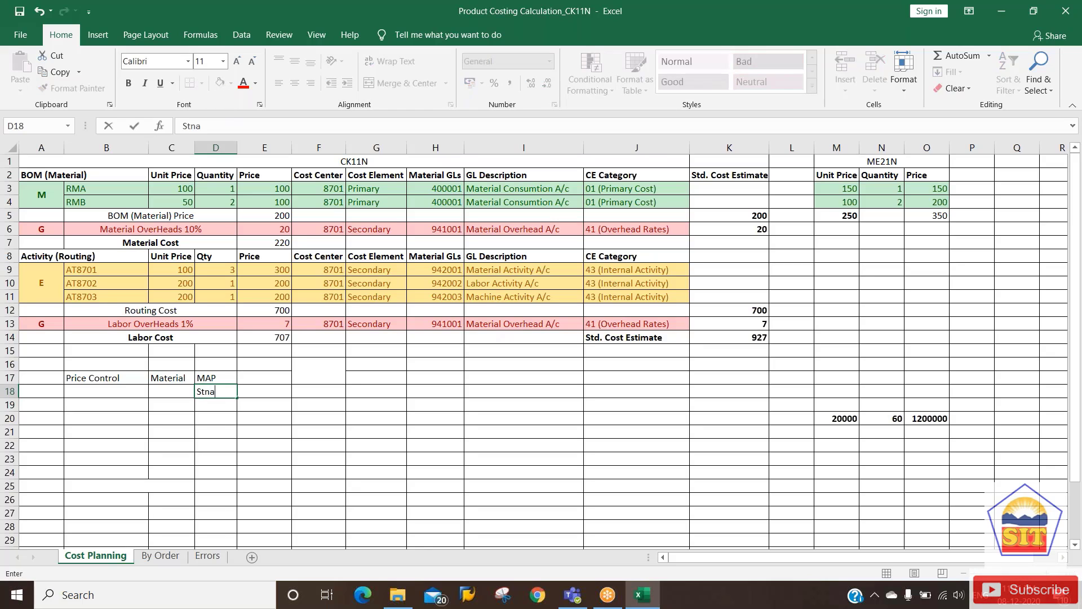
key(BackSpace)
key(BackSpace)
text(andard Price)
key(Up)
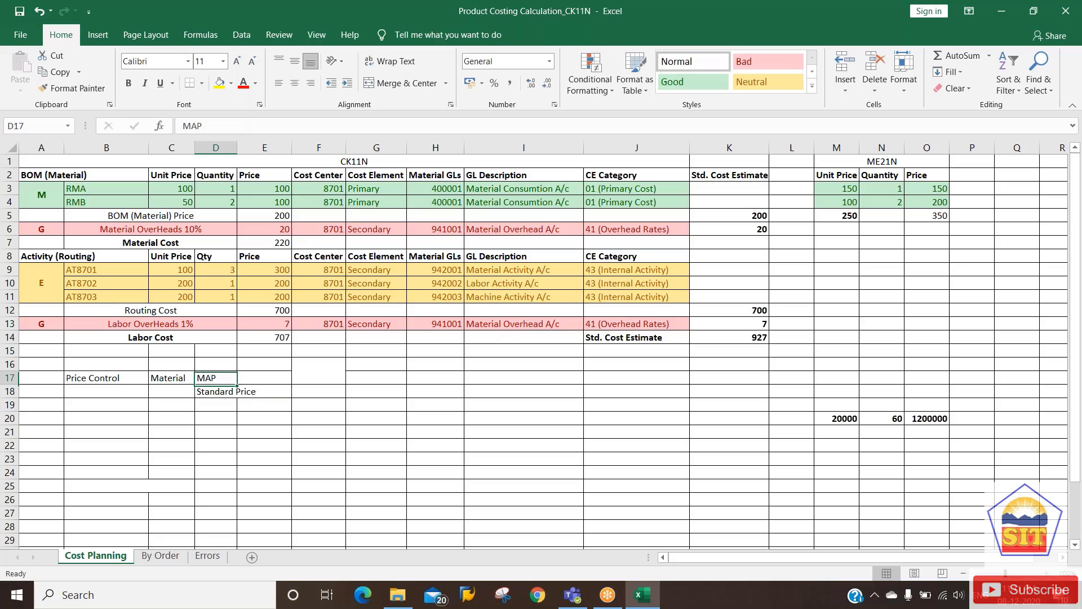
key(Up)
key(Down)
key(Right)
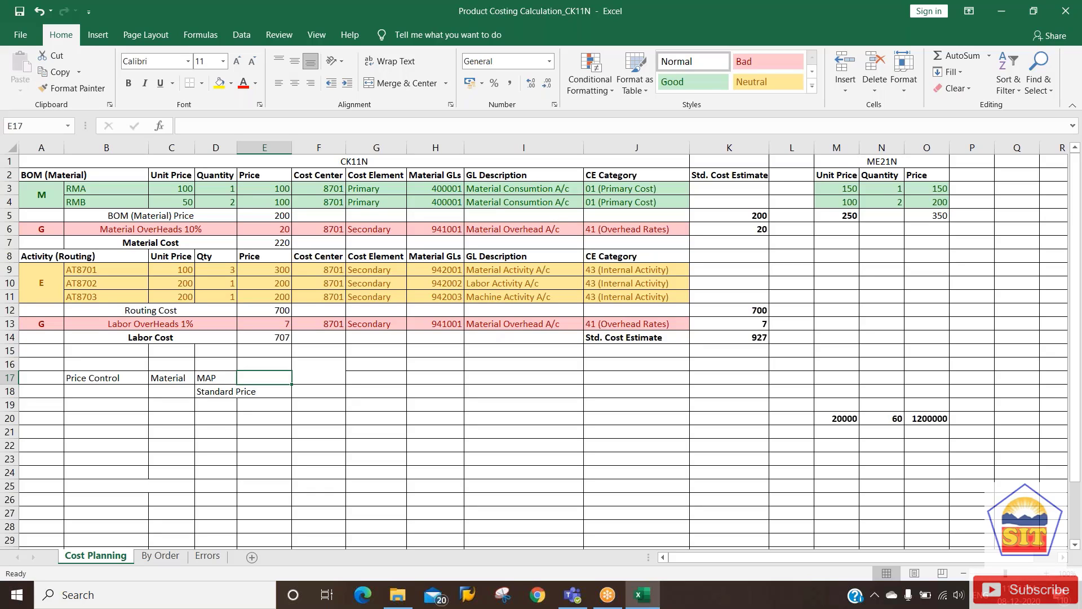
key(Down)
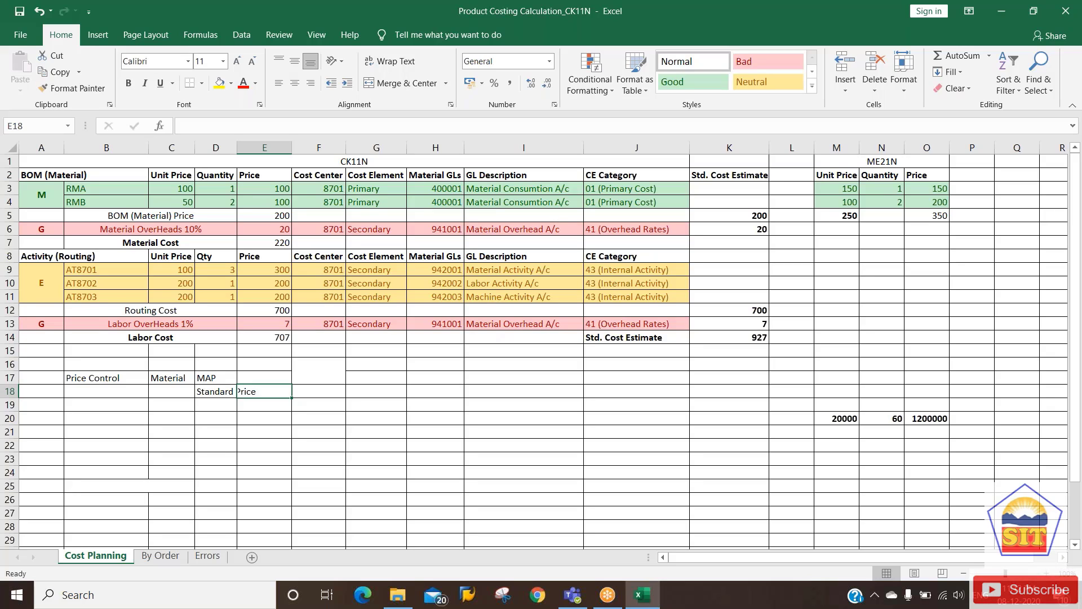
key(shift+Right)
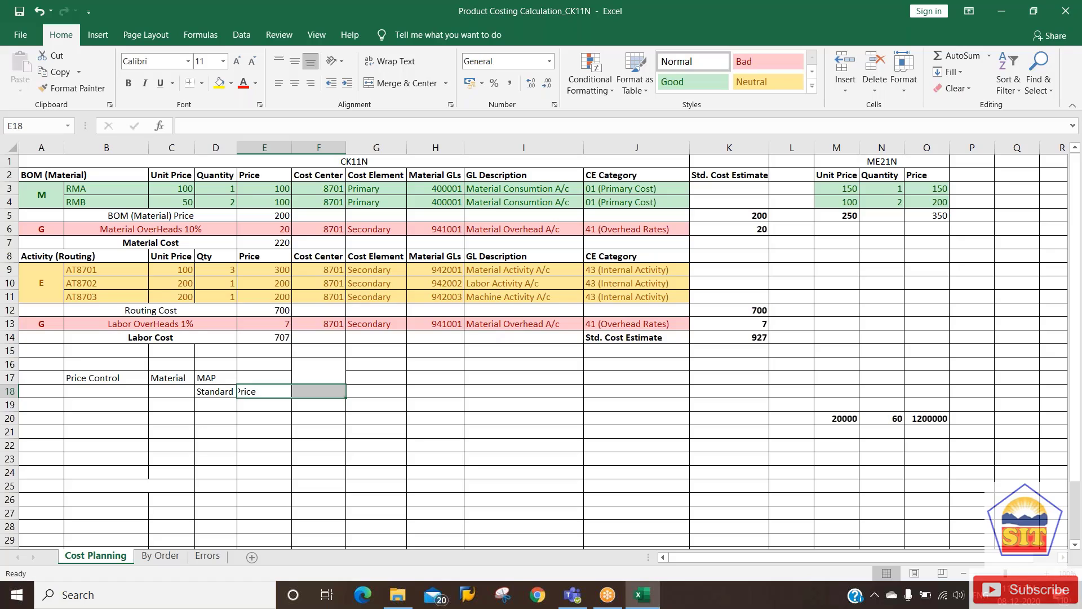
click(265, 378)
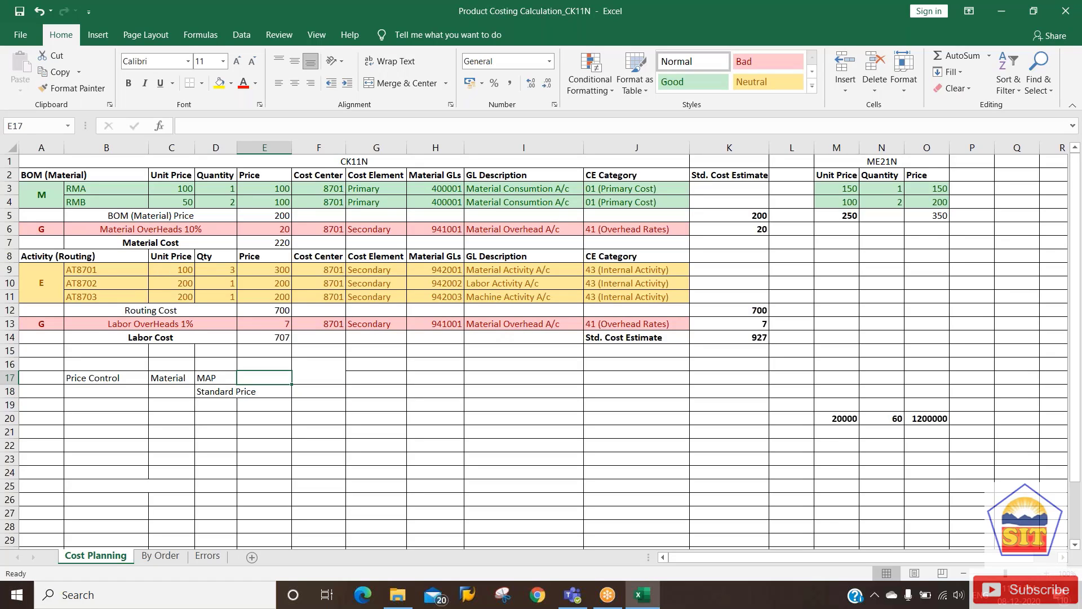
click(237, 391)
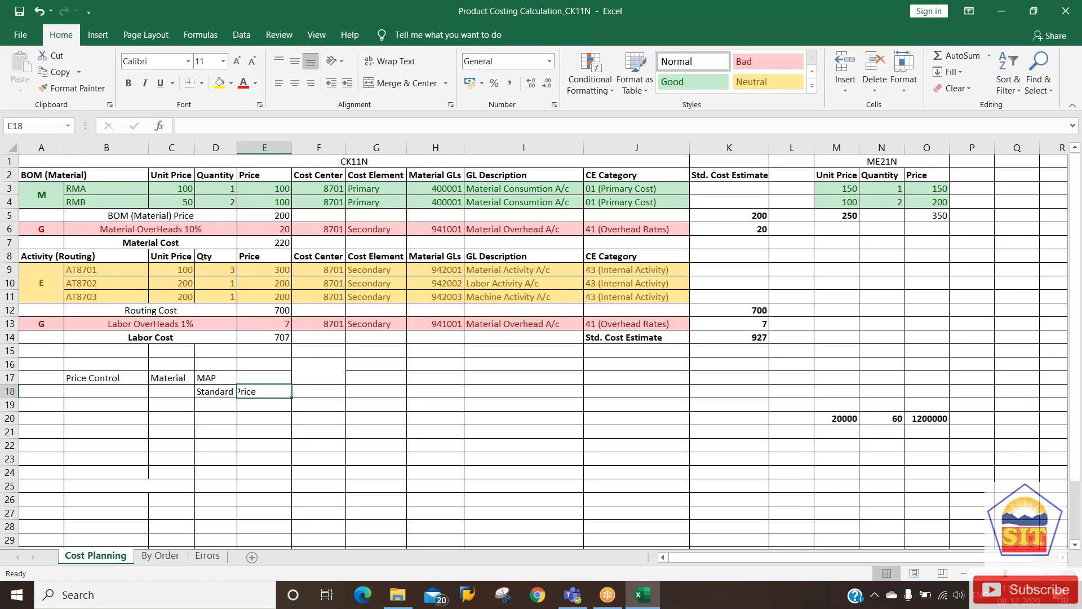
Autofit column D to the Standard Price label and enter 'Nov' in E17.
double_click(234, 147)
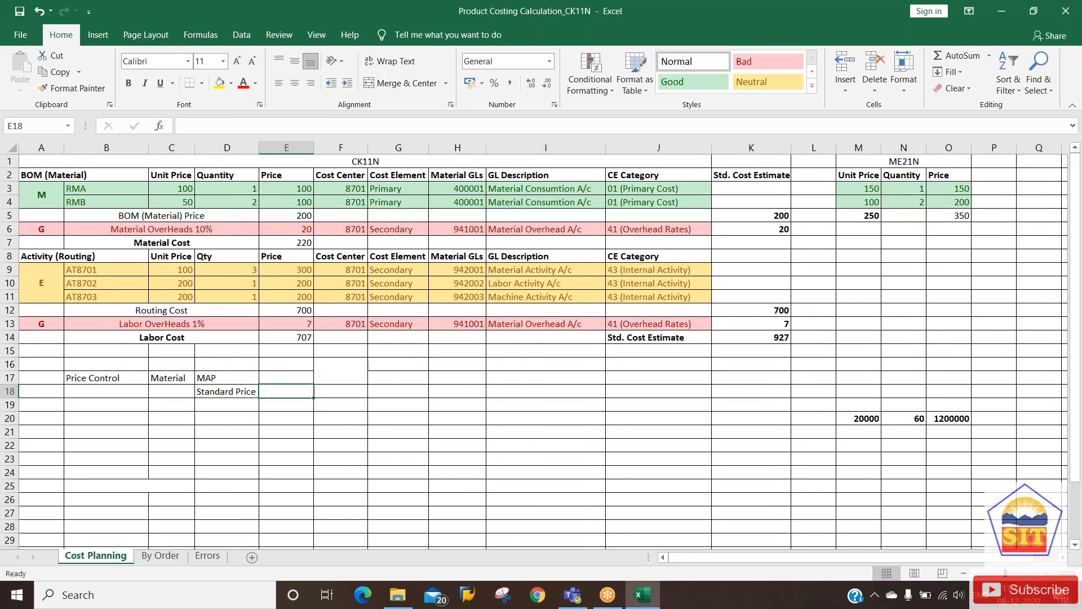
key(Up)
text(Nov)
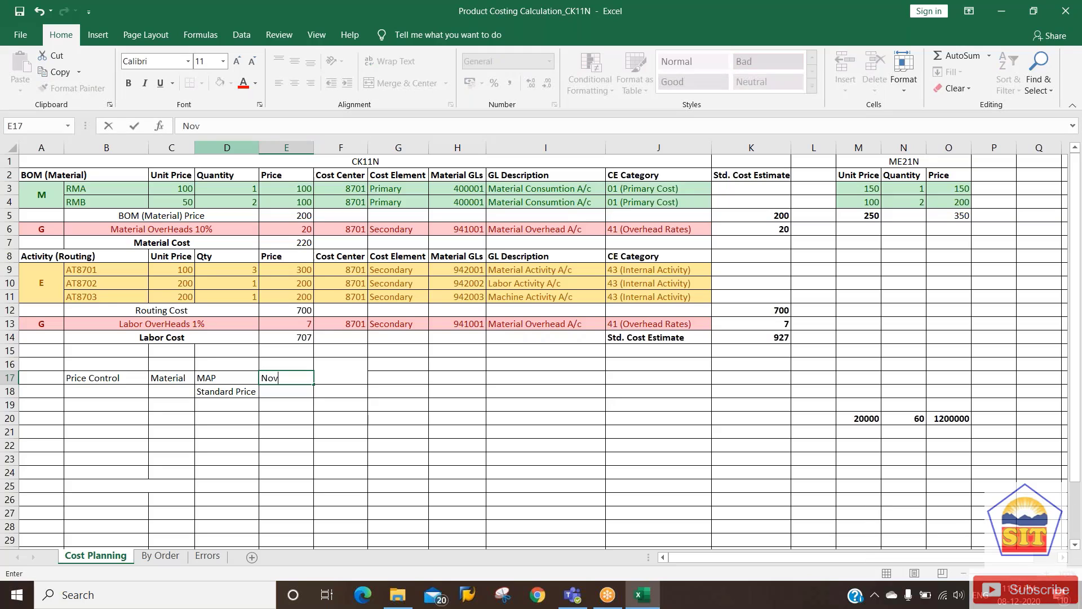
key(Right)
Unmerge F16:F17 and enter 'Dec' in F17.
key(Up)
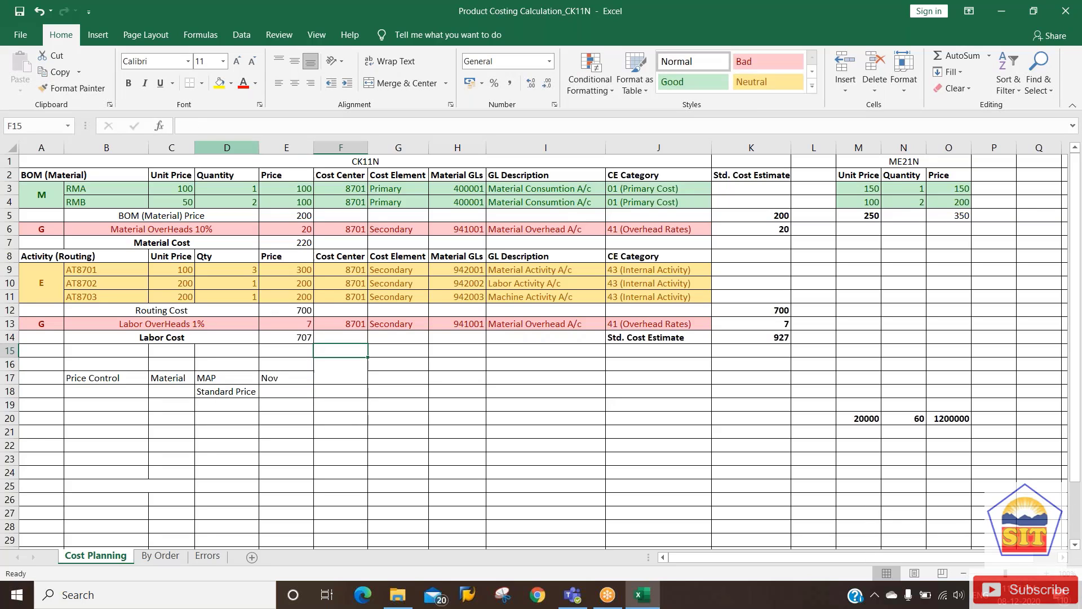
key(Down)
key(Right)
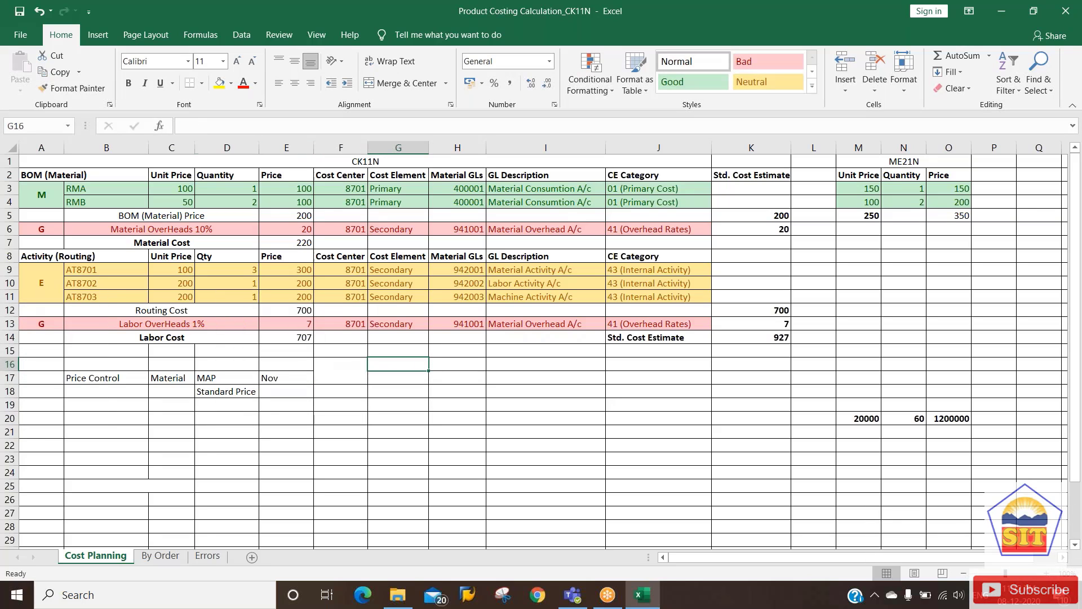
key(Left)
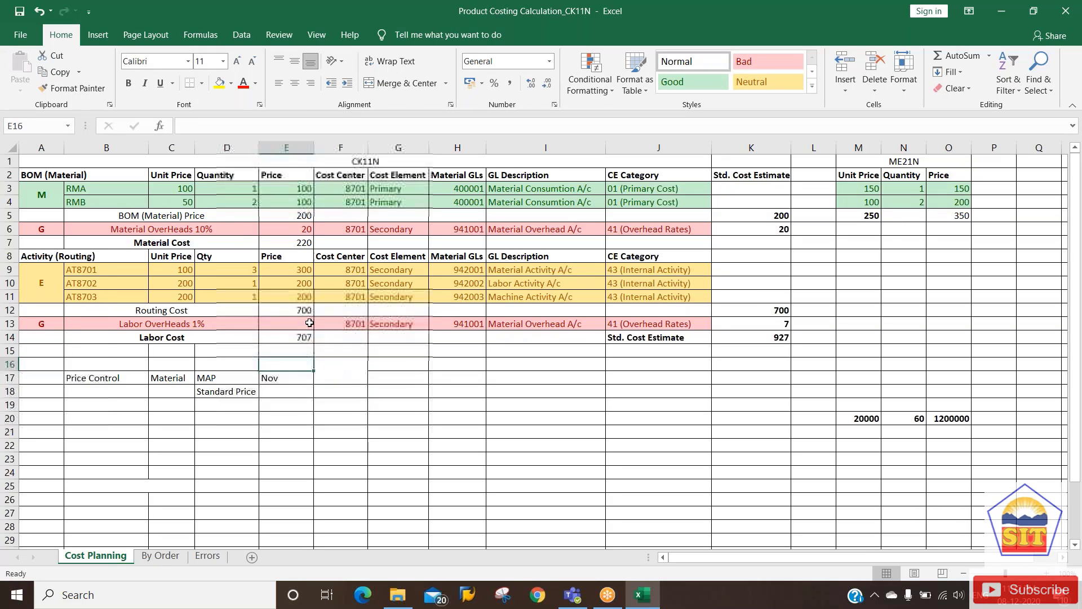
click(398, 84)
key(Down)
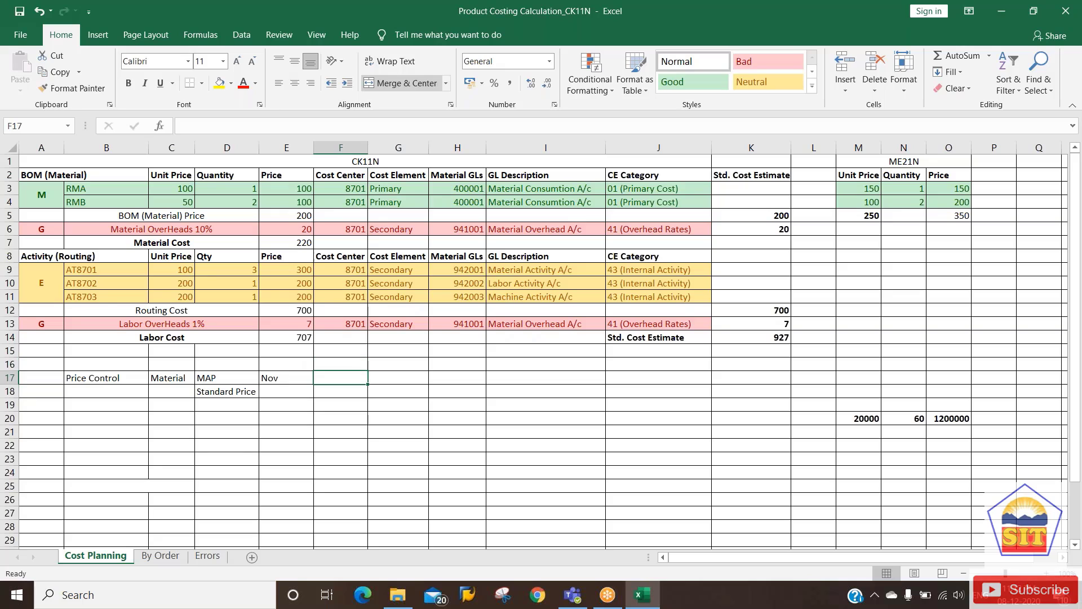
key(Up)
key(Down)
text(Dec)
key(Return)
Enter standard prices 97 for Nov in E18 and 103 for Dec in F18.
key(Left)
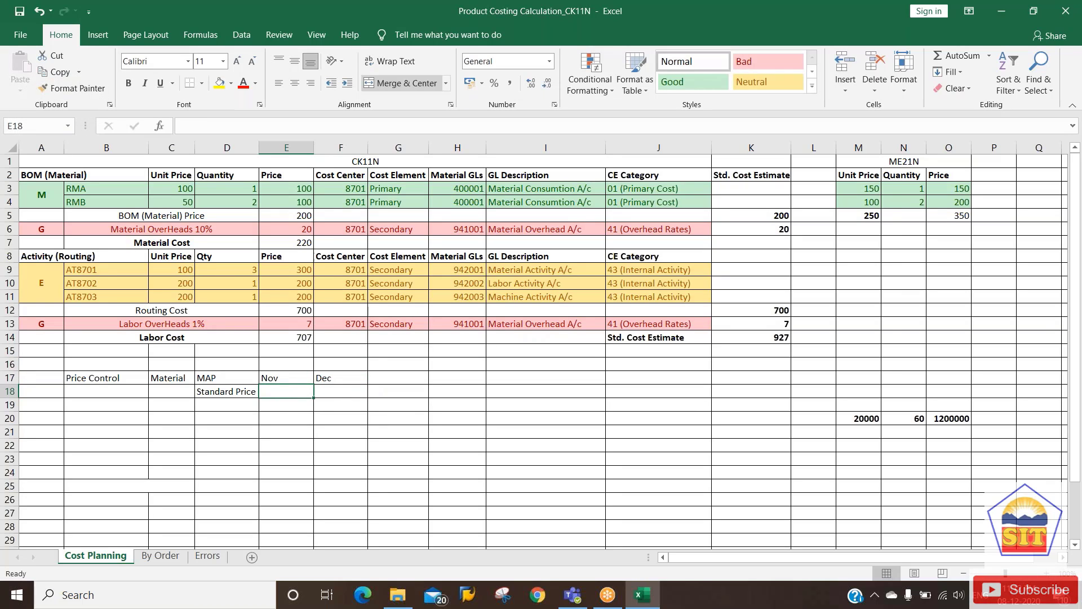
text(97)
key(Tab)
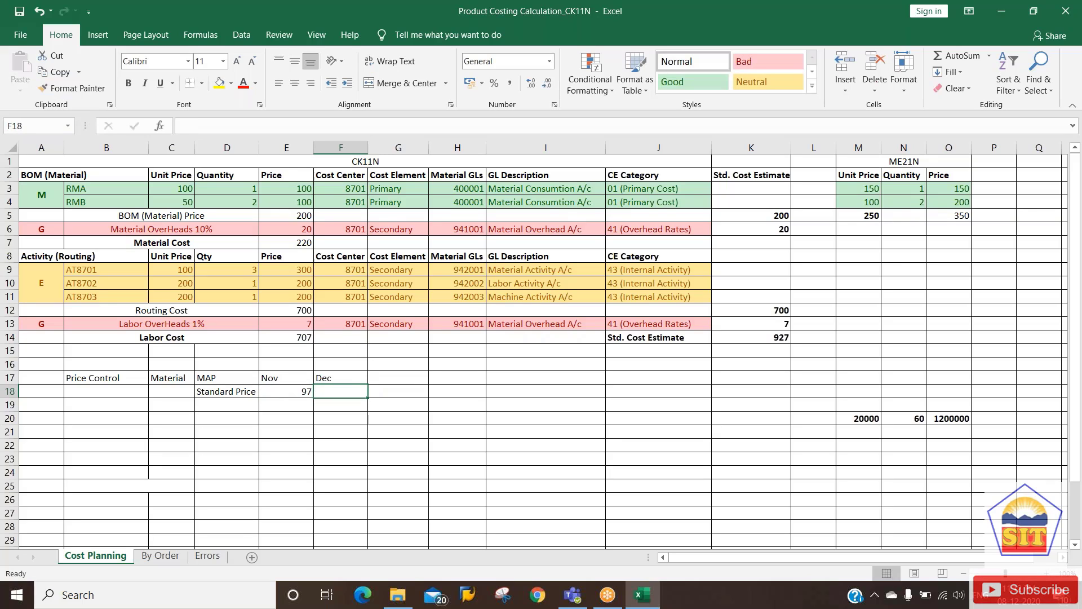
text(1)
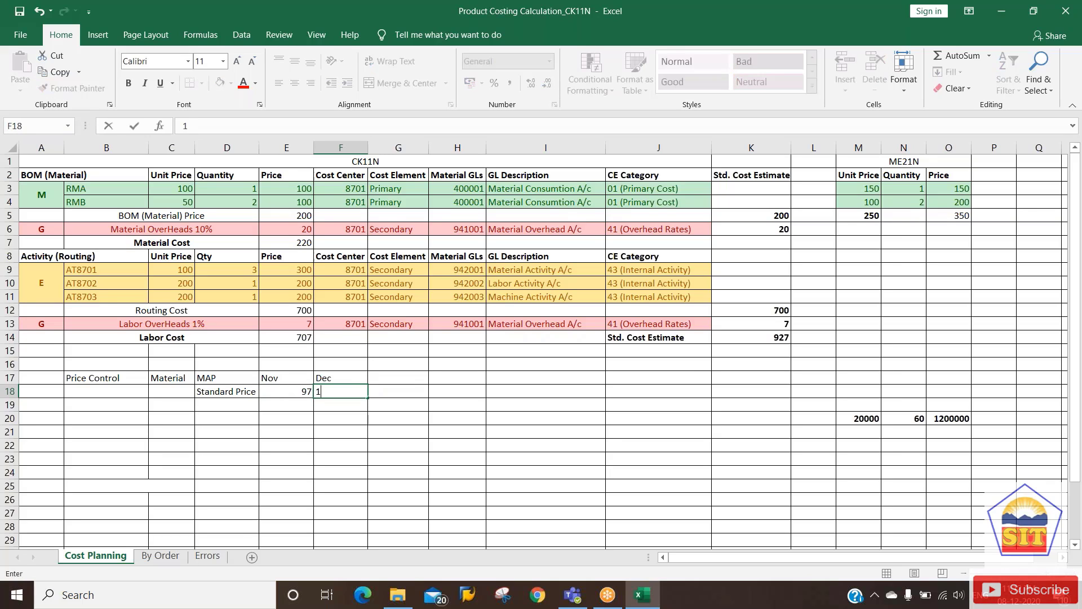
text(03)
key(Tab)
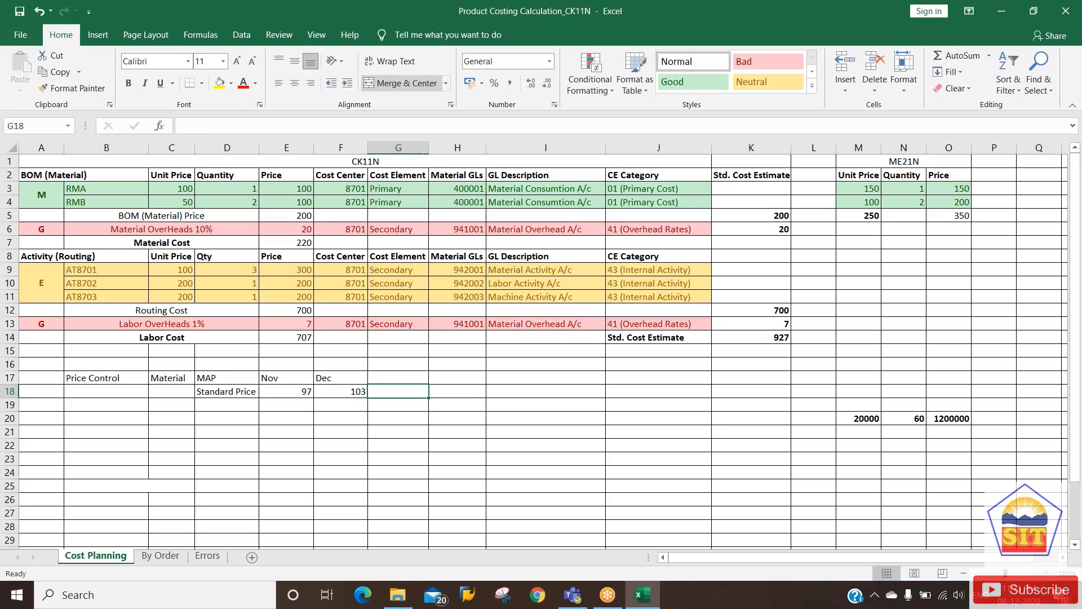
key(Left)
key(Left)
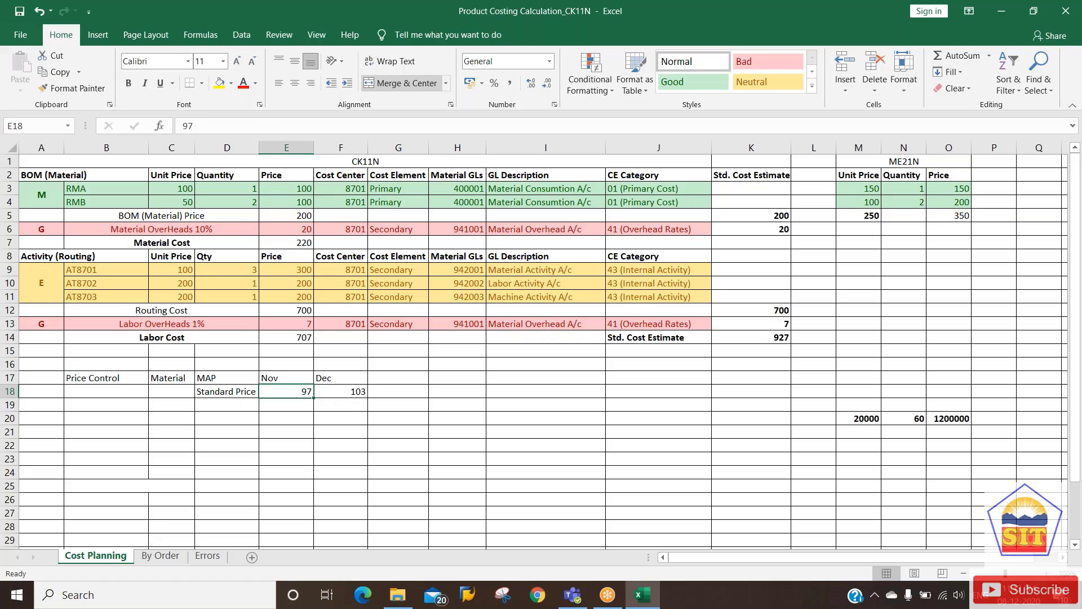
key(Left)
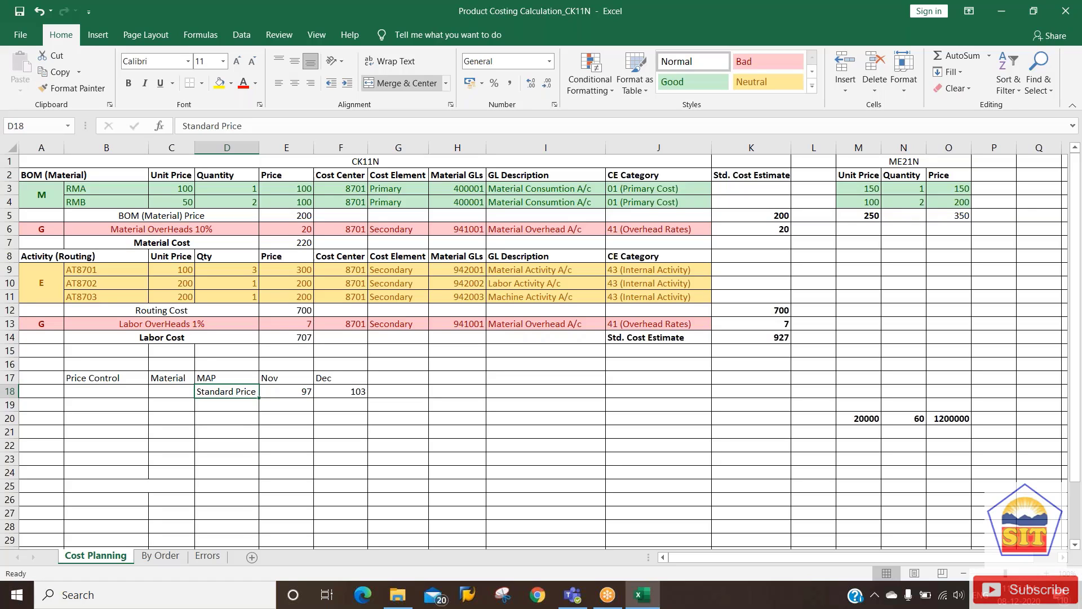
key(Right)
key(Right)
key(Right)
key(Right)
key(Left)
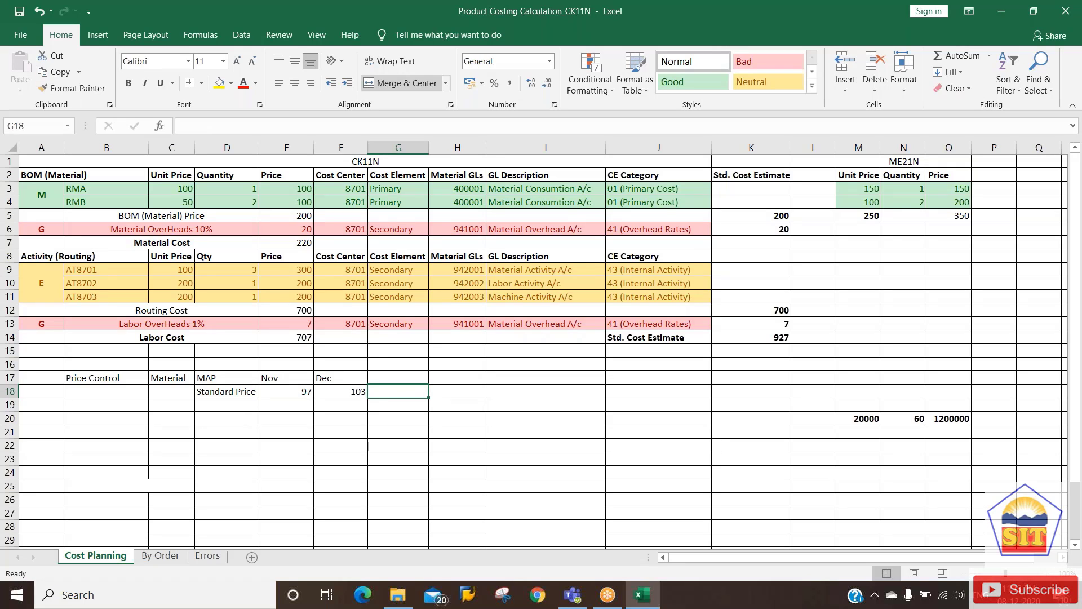
drag(226, 391, 546, 391)
key(shift+Right)
key(shift+Left)
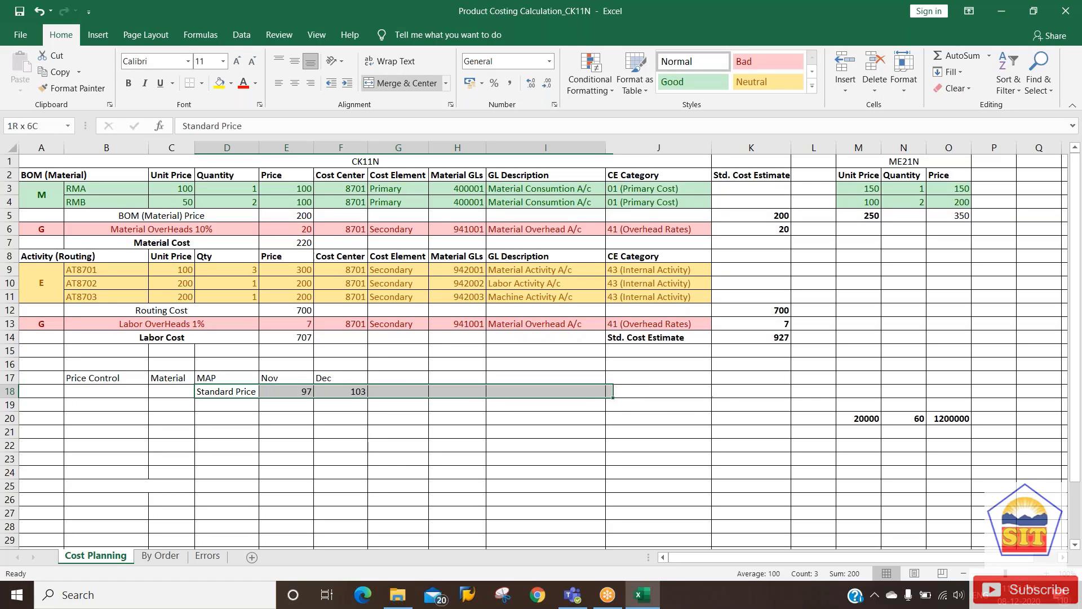
key(Left)
key(Left)
key(Right)
key(Right)
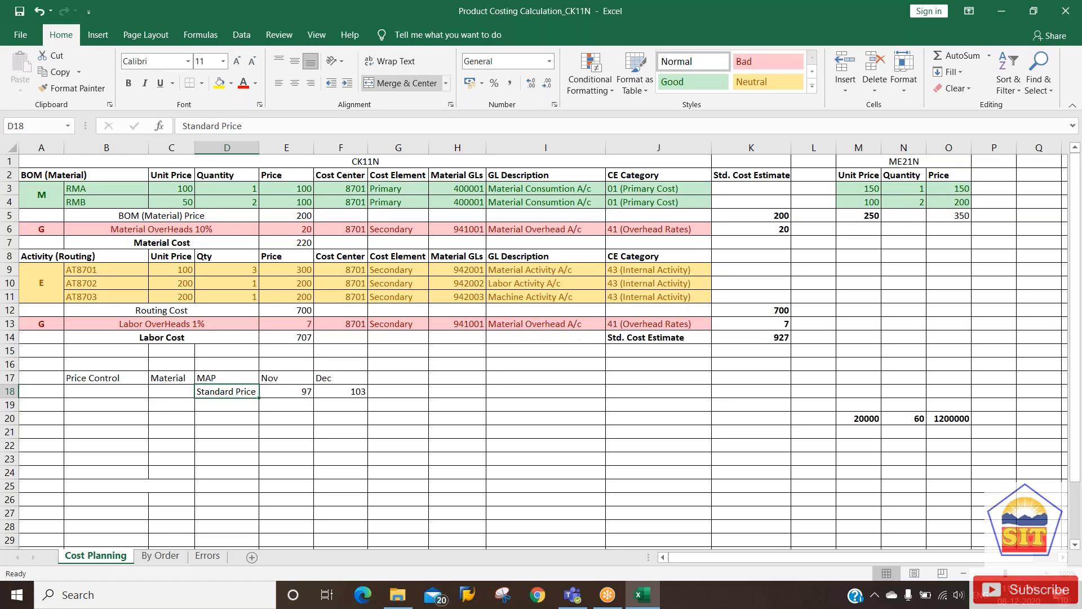
key(Up)
key(Up)
key(Up)
key(Up)
key(Up)
key(Up)
key(Up)
key(Up)
key(Up)
key(Up)
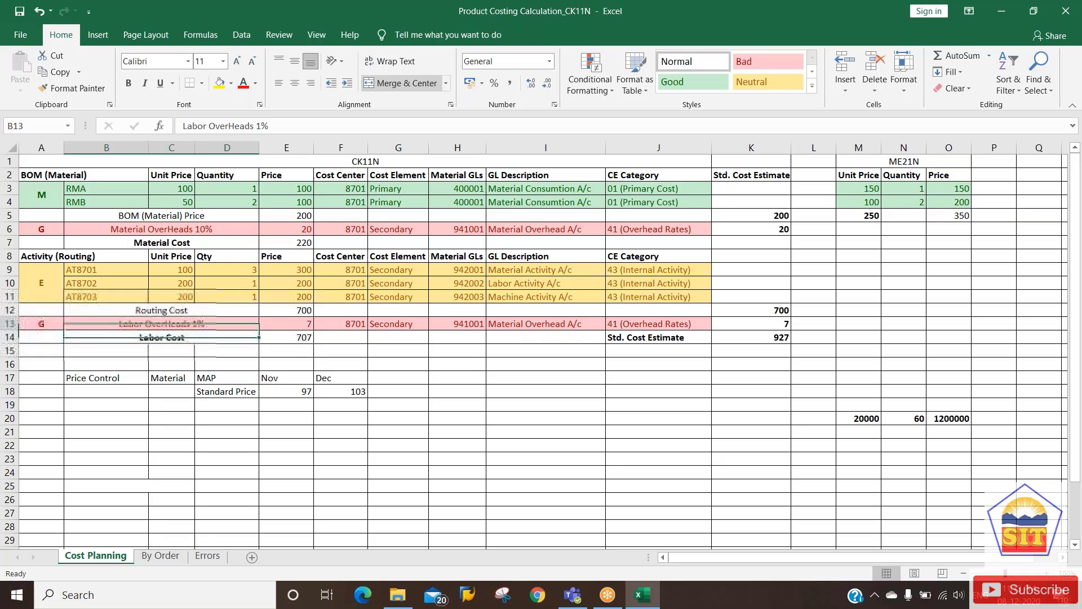
key(Up)
key(Up)
key(Up)
key(Up)
key(Up)
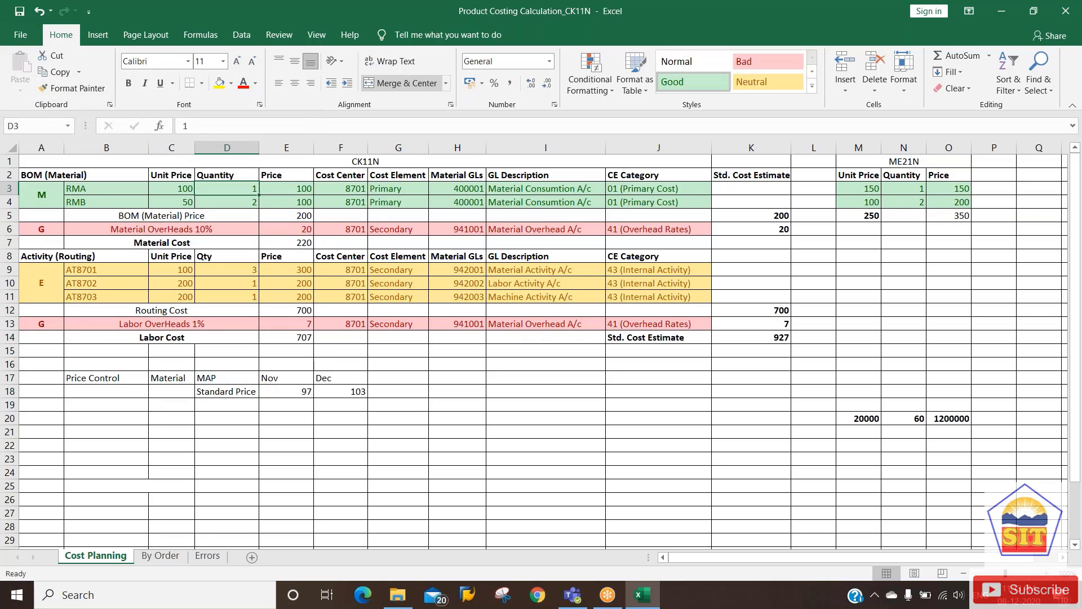
key(Left)
key(Left)
key(Left)
key(shift+Right)
key(shift+Right)
key(shift+Right)
key(shift+Right)
key(shift+Right)
key(shift+Right)
key(shift+Right)
key(shift+Right)
key(shift+Right)
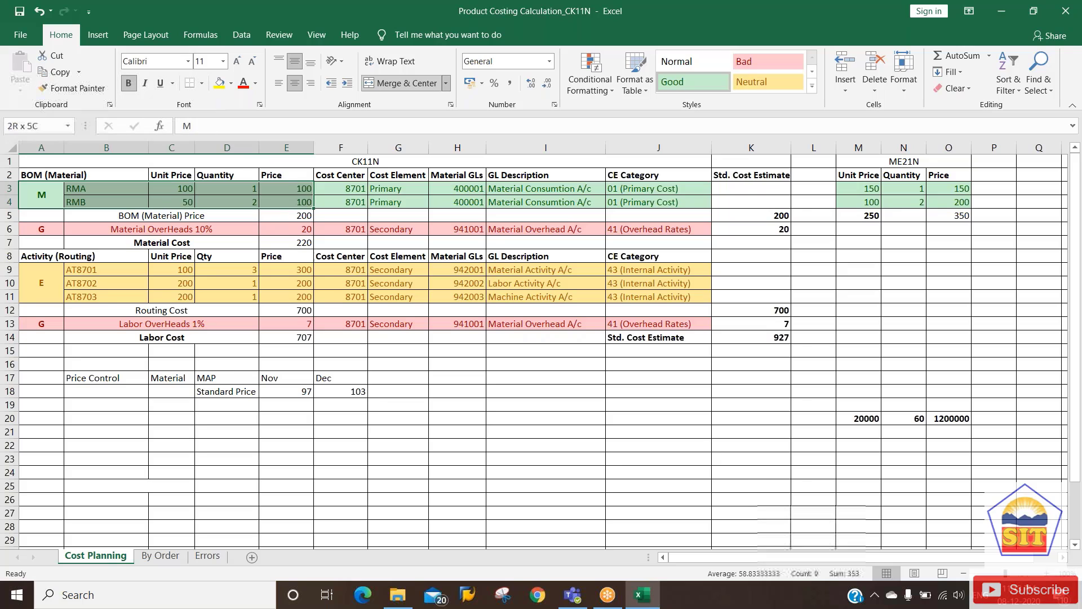
key(shift+Right)
key(shift+Left)
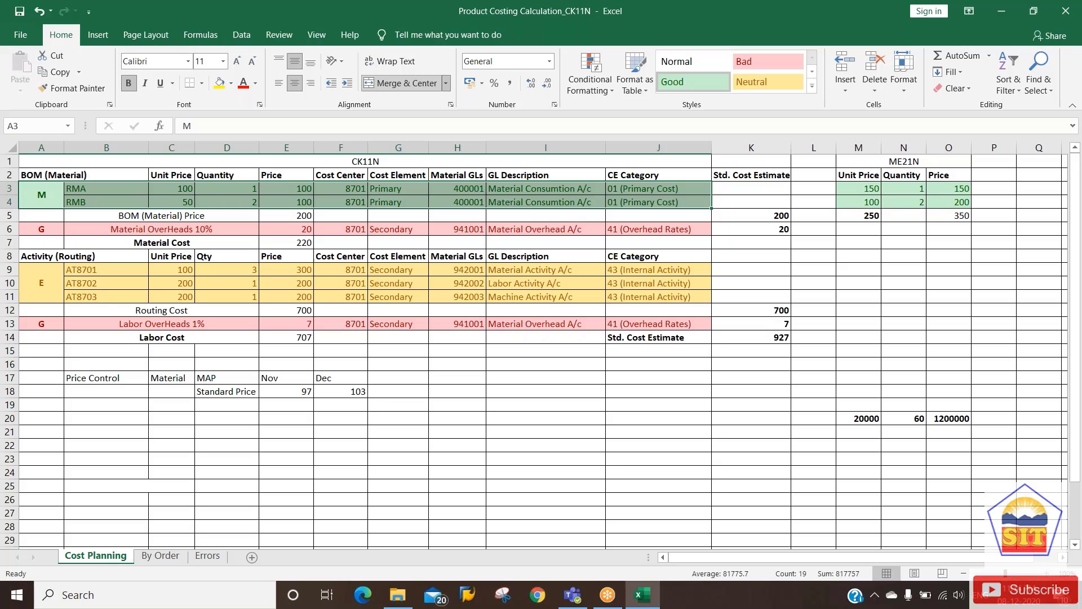
key(Down)
key(Up)
key(Right)
key(Right)
key(Up)
key(Right)
key(Right)
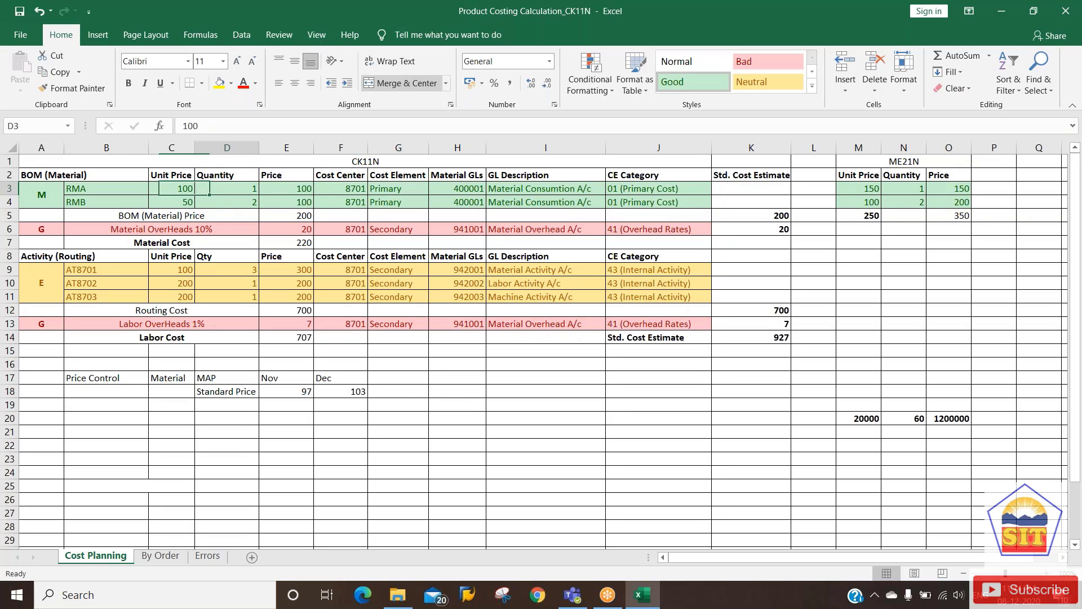
key(Left)
key(Left)
key(Left)
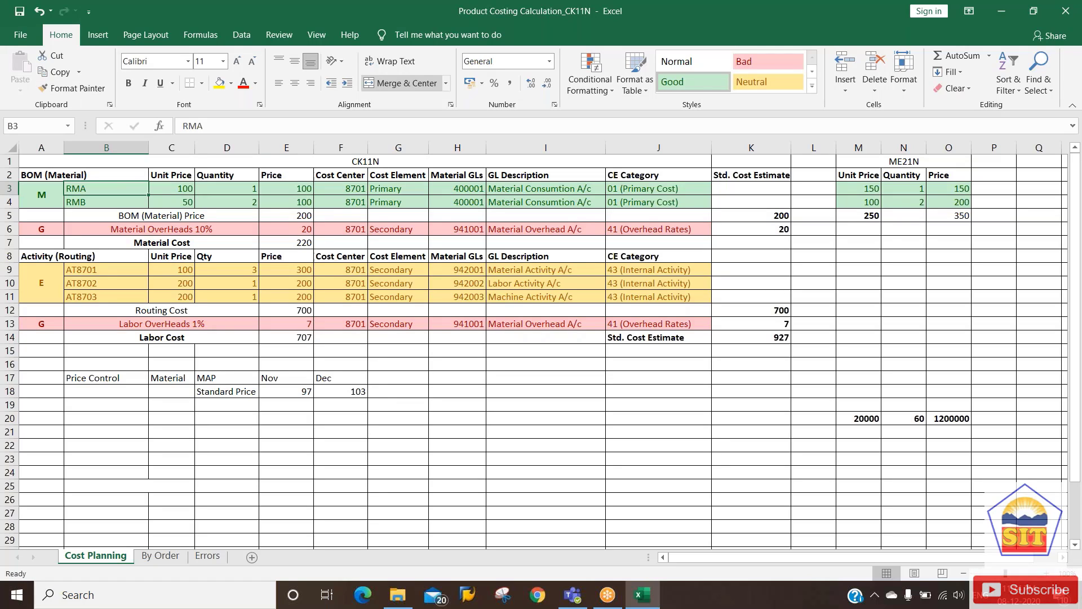
key(Right)
key(Right)
key(Right)
key(Right)
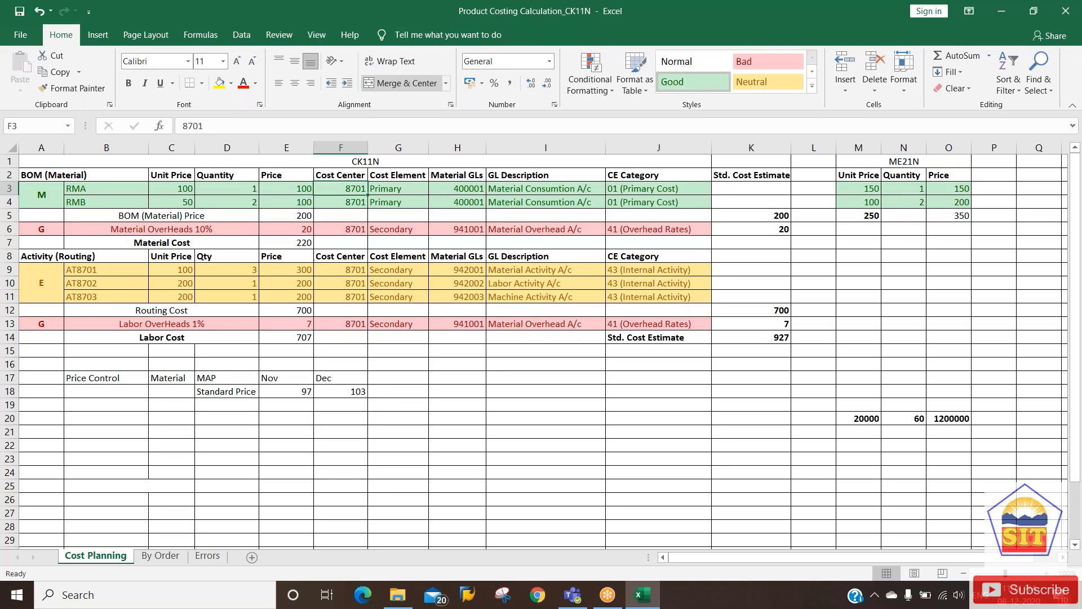
key(Up)
key(Down)
key(Right)
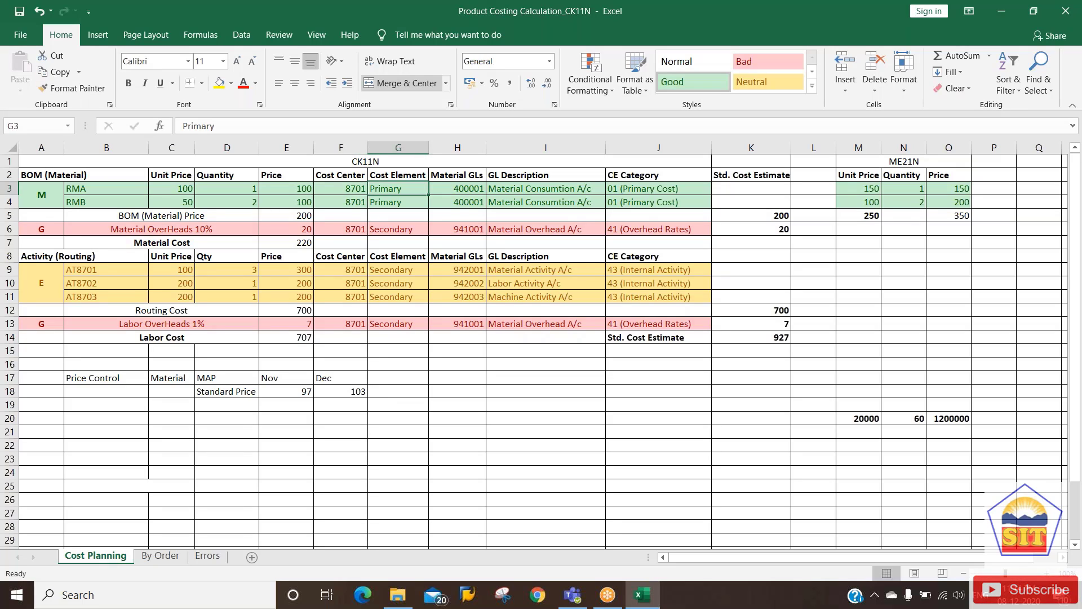
key(Left)
key(Left)
key(Left)
key(Right)
key(Left)
key(Right)
key(Right)
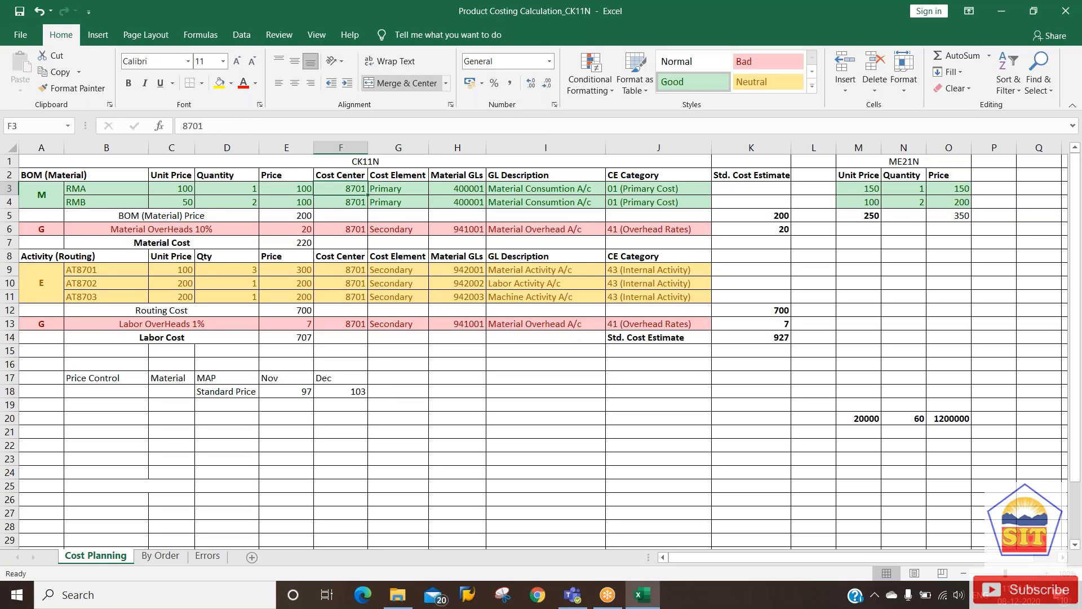
key(Right)
key(Right)
key(Right)
key(Left)
key(Left)
key(Left)
key(Left)
key(Left)
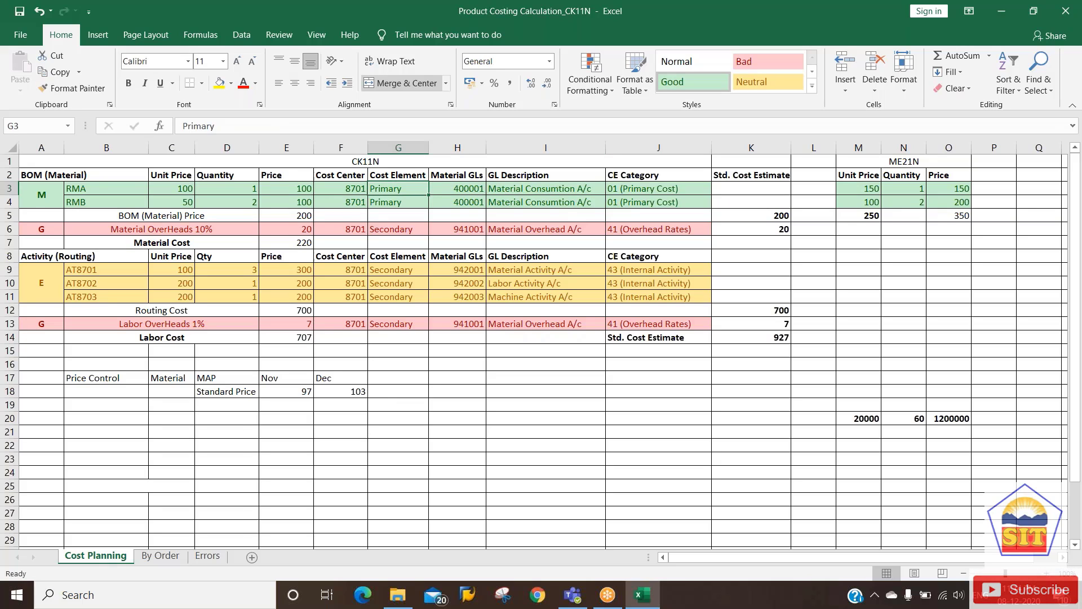
key(Right)
key(Right)
key(Right)
key(Right)
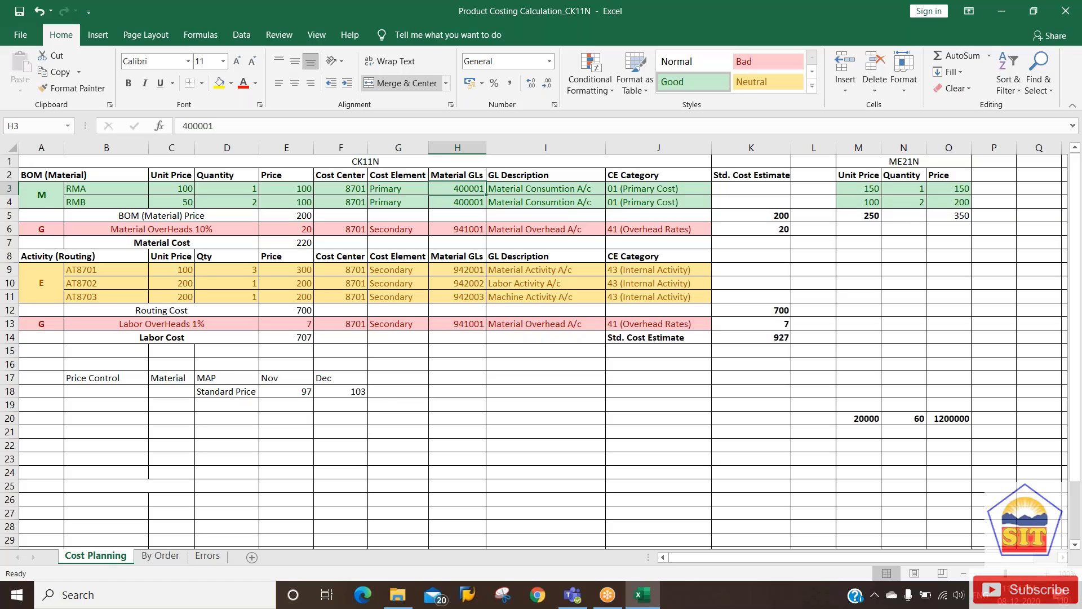
key(Right)
key(Right)
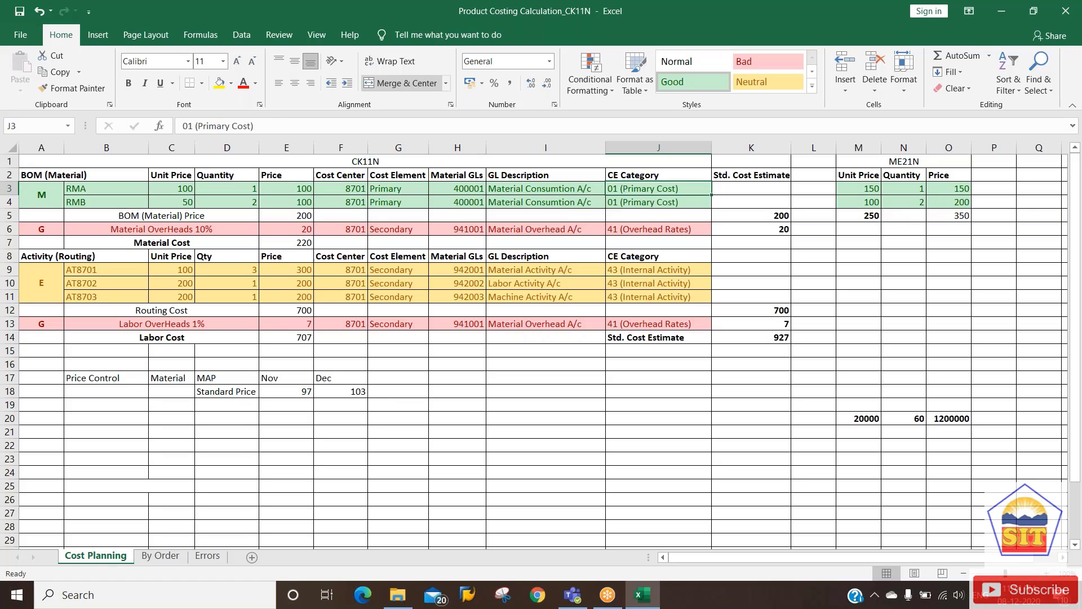
key(Down)
key(Down)
key(Down)
key(Left)
key(Left)
key(Left)
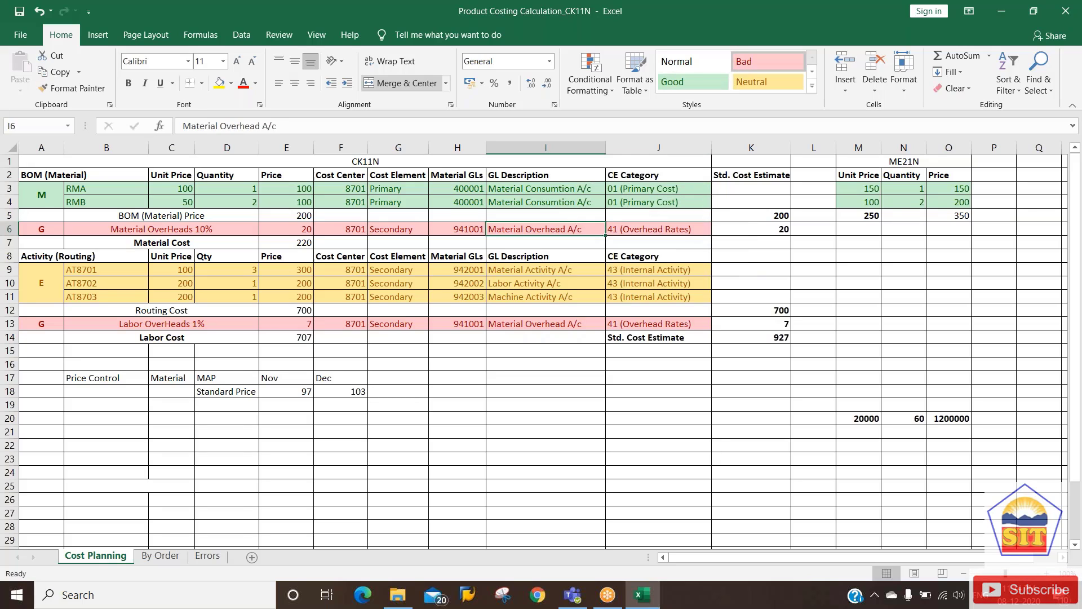
key(Left)
key(Left)
key(Left)
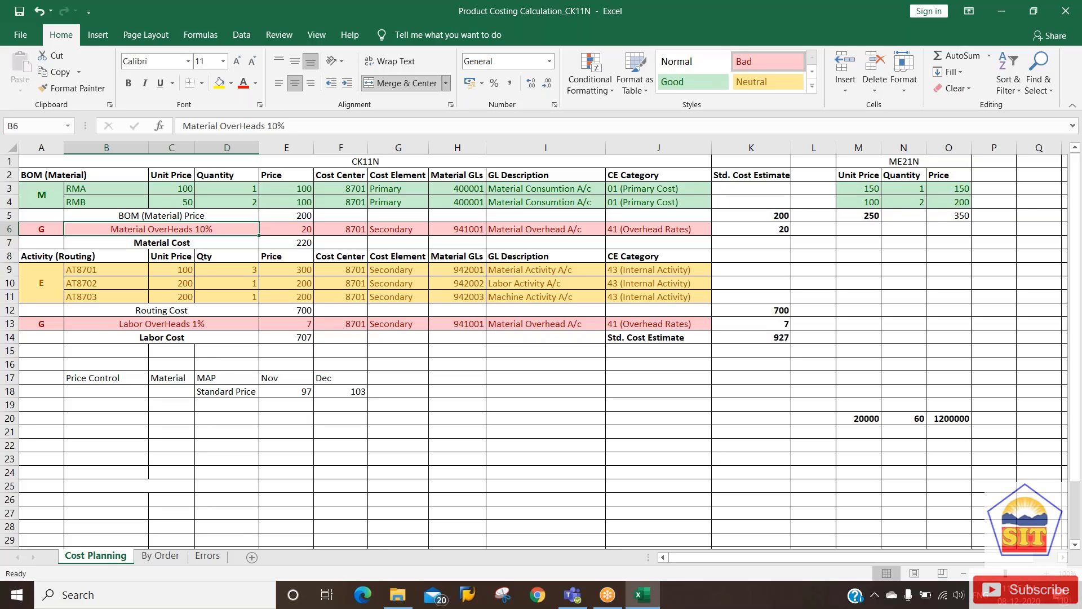
key(Down)
key(Down)
key(Down)
key(Down)
key(Down)
key(Down)
key(Down)
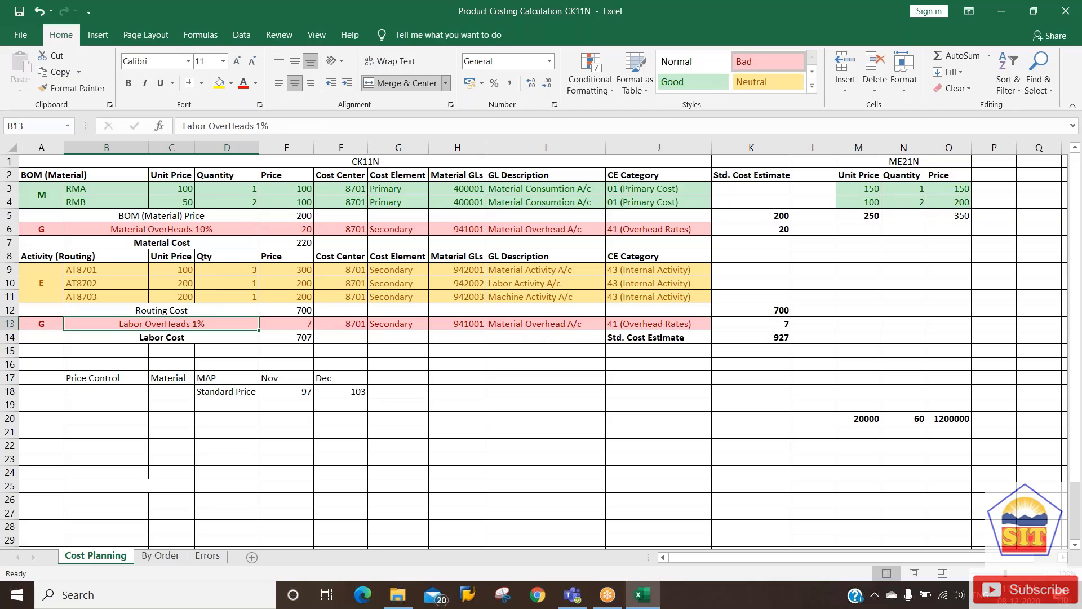
key(Up)
key(Up)
key(Up)
key(Up)
key(Up)
key(Up)
key(Up)
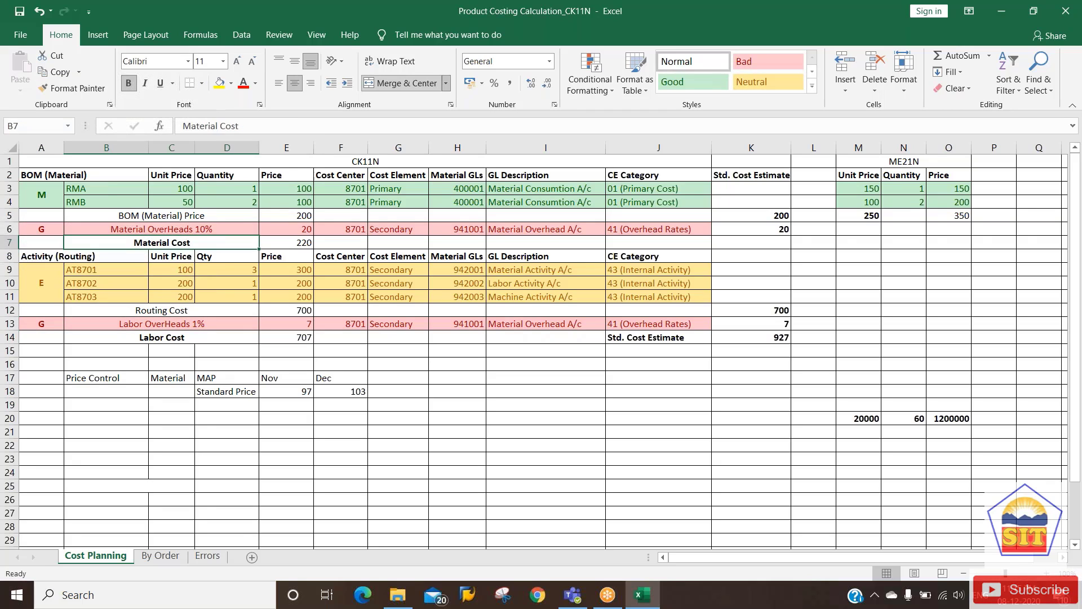
key(Left)
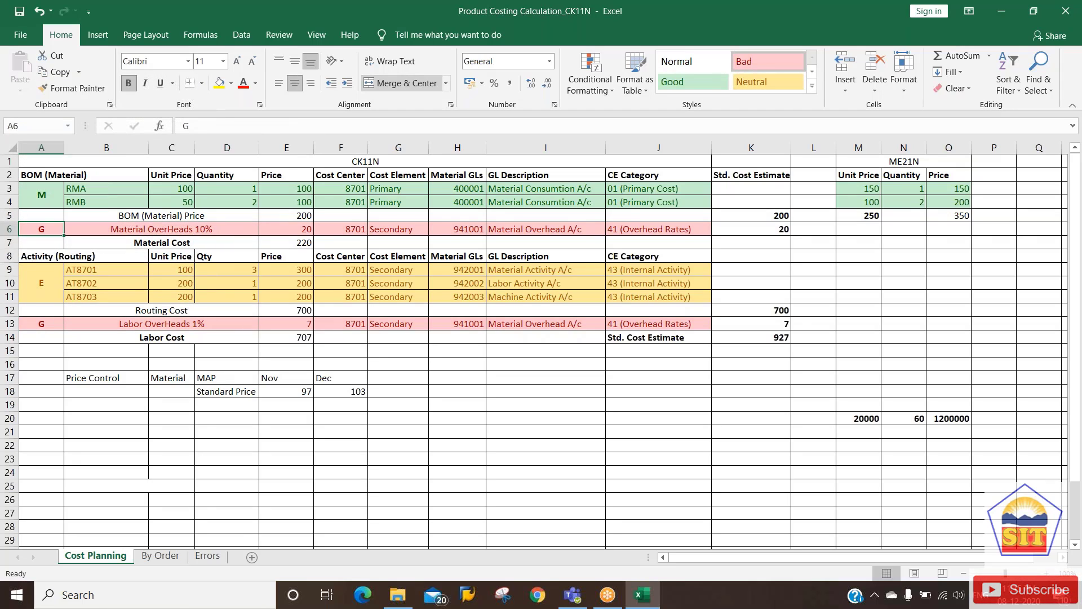
key(Right)
key(Right)
key(Right)
key(Right)
key(Right)
key(Right)
key(Right)
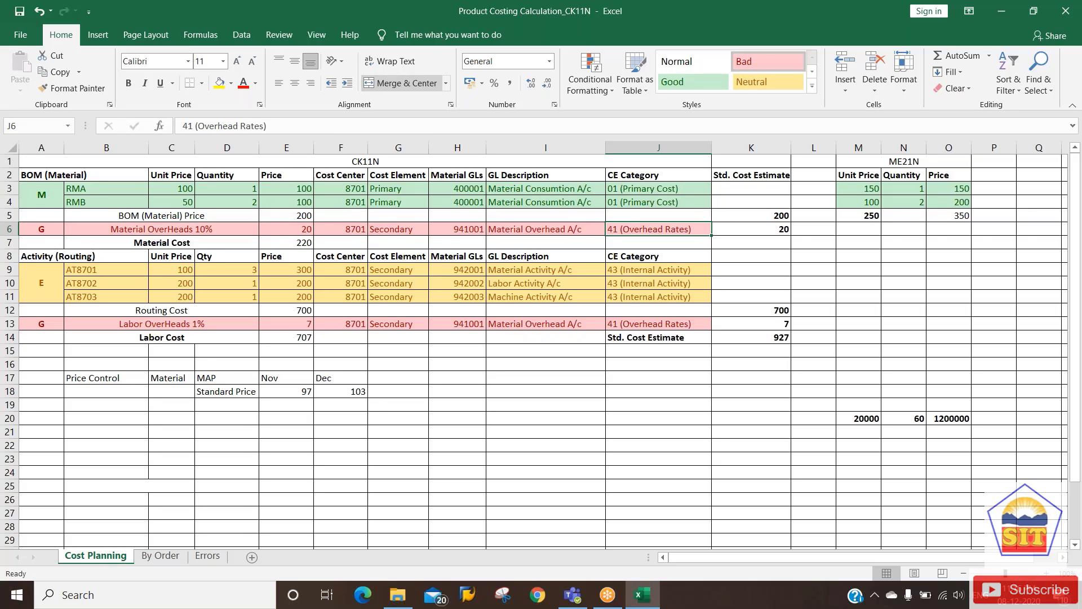
key(Left)
key(Left)
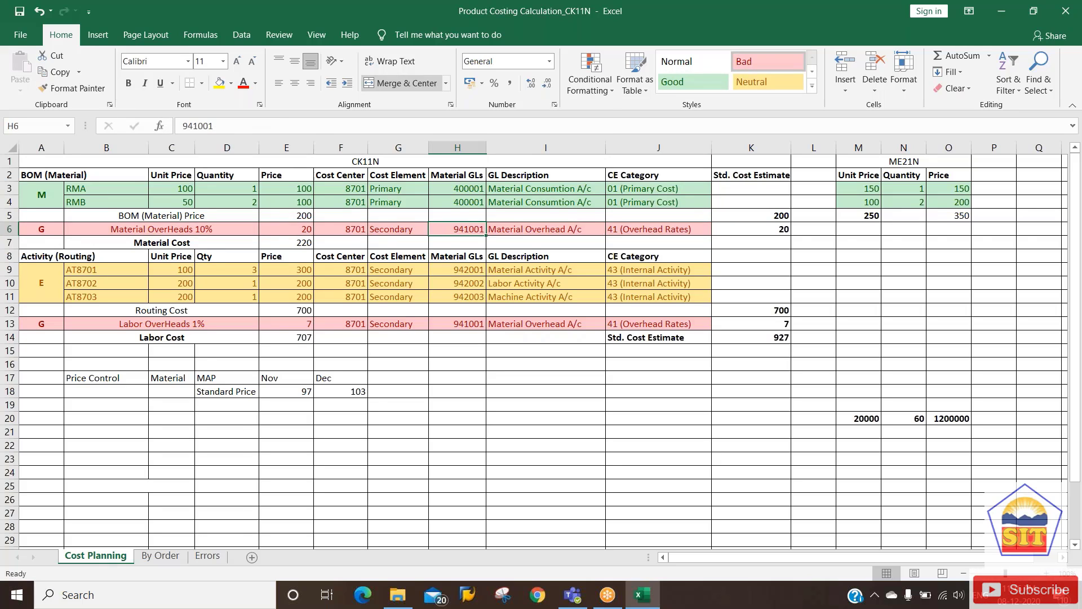
key(Right)
key(Right)
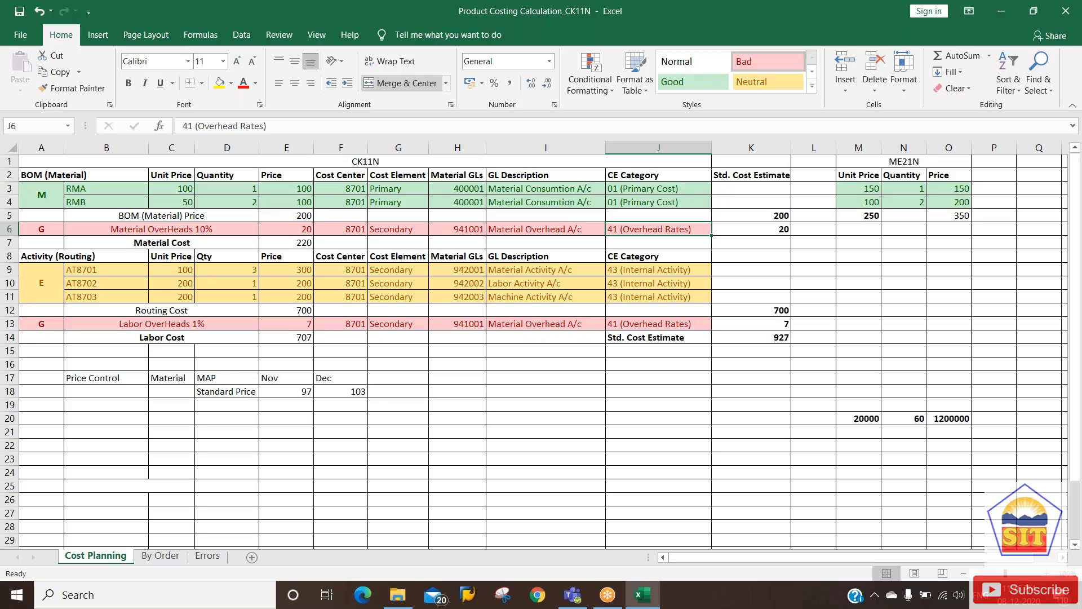
key(Left)
key(Left)
key(Left)
key(Left)
key(Right)
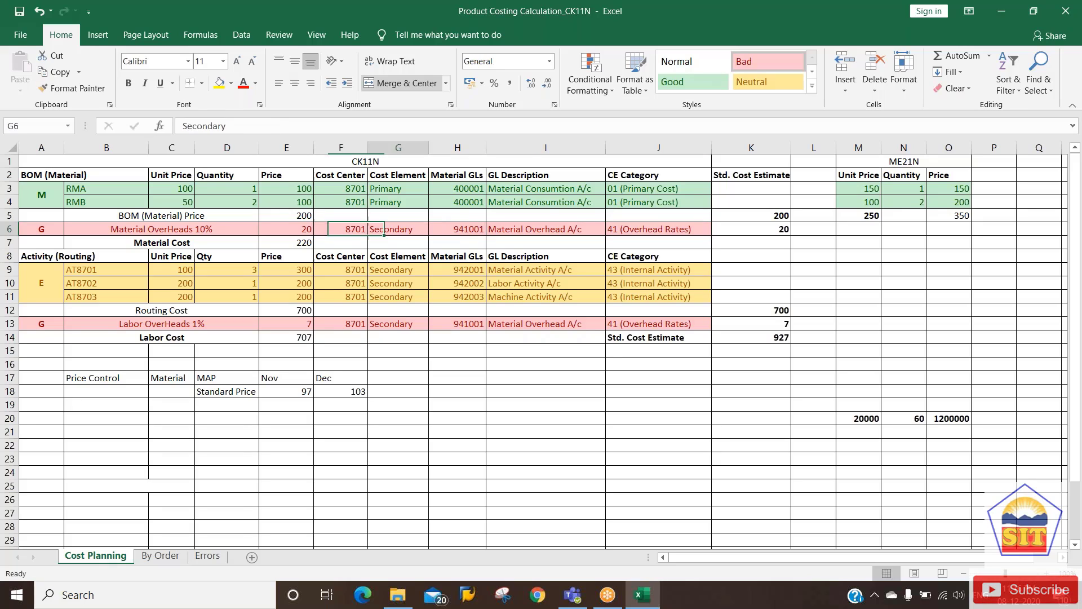
key(Right)
key(Right)
key(Left)
key(Left)
key(Left)
key(Left)
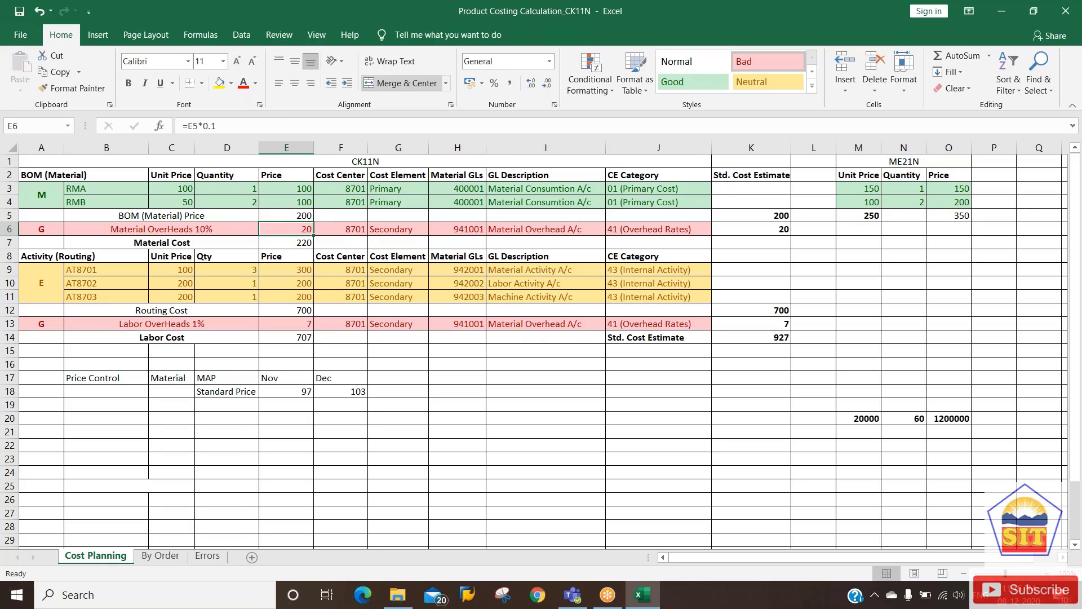
key(Down)
key(Down)
key(Down)
key(Down)
key(Down)
key(Down)
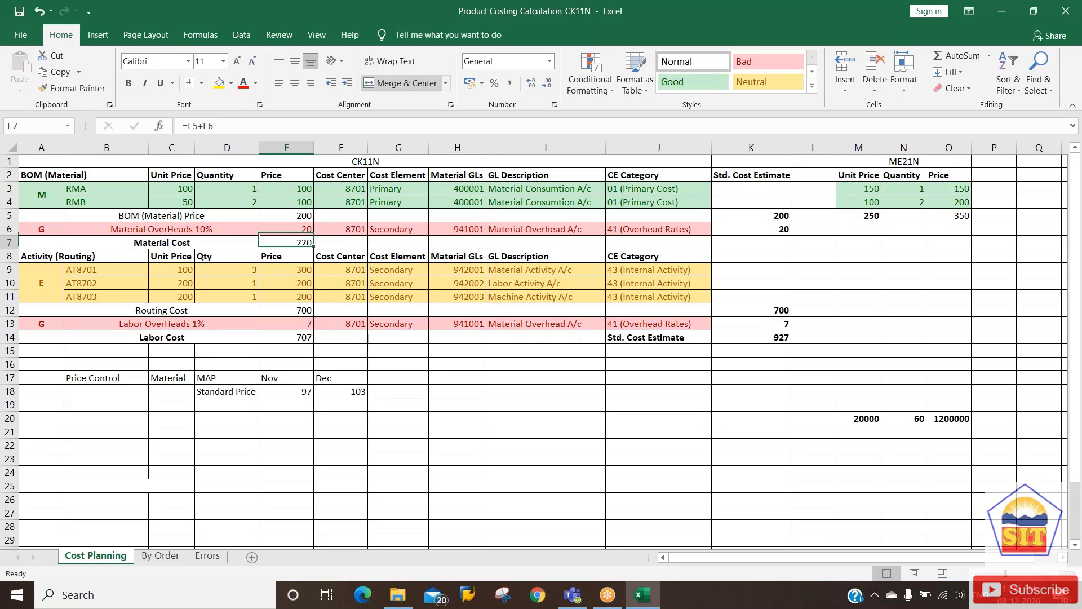
key(Up)
key(Up)
key(Up)
key(Up)
key(Up)
key(Up)
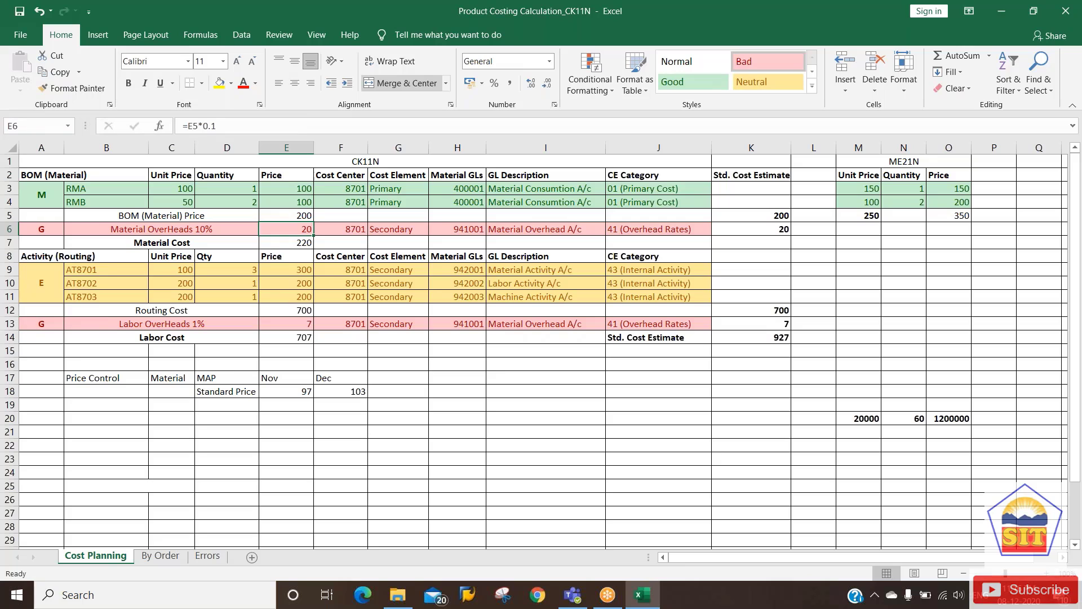
key(Down)
key(Up)
key(Left)
key(Left)
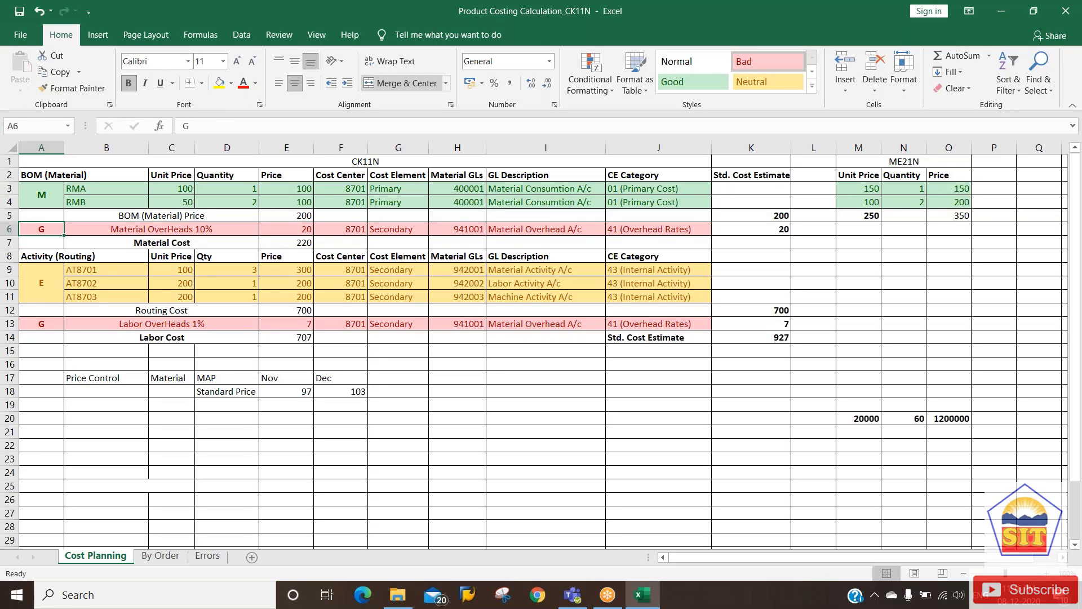
key(Right)
key(Right)
key(Down)
key(Down)
key(Down)
key(Down)
key(Down)
key(Down)
key(Down)
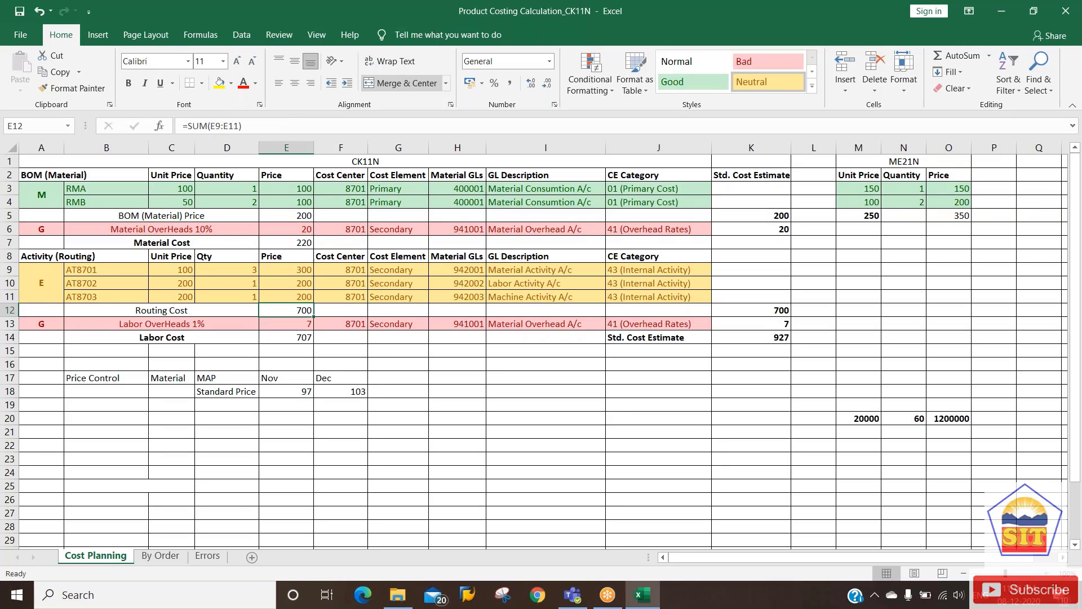
key(Left)
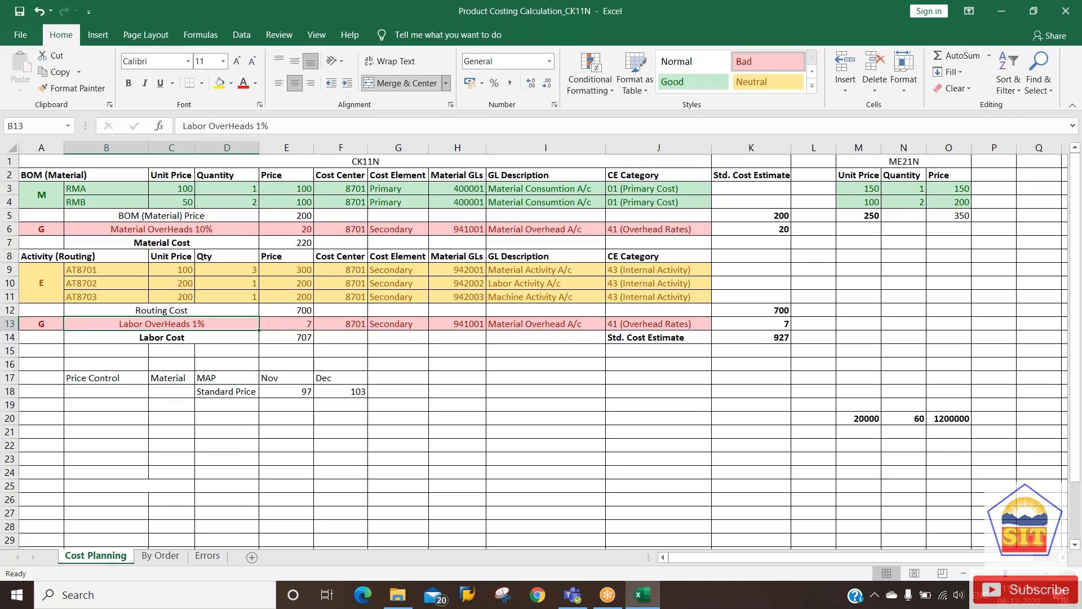
click(658, 229)
key(Right)
key(Left)
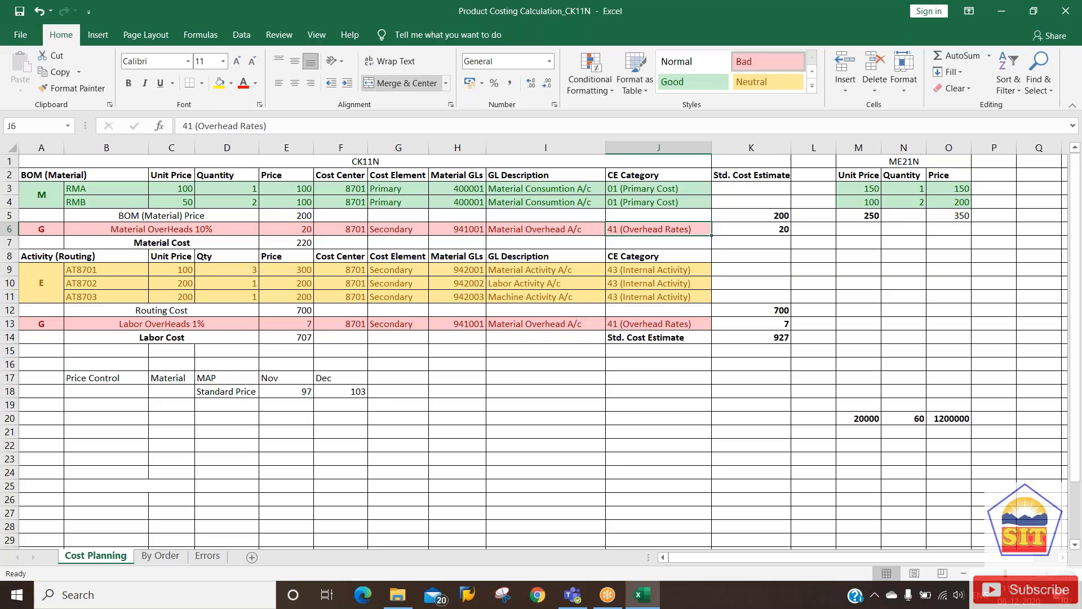
key(Left)
key(Left)
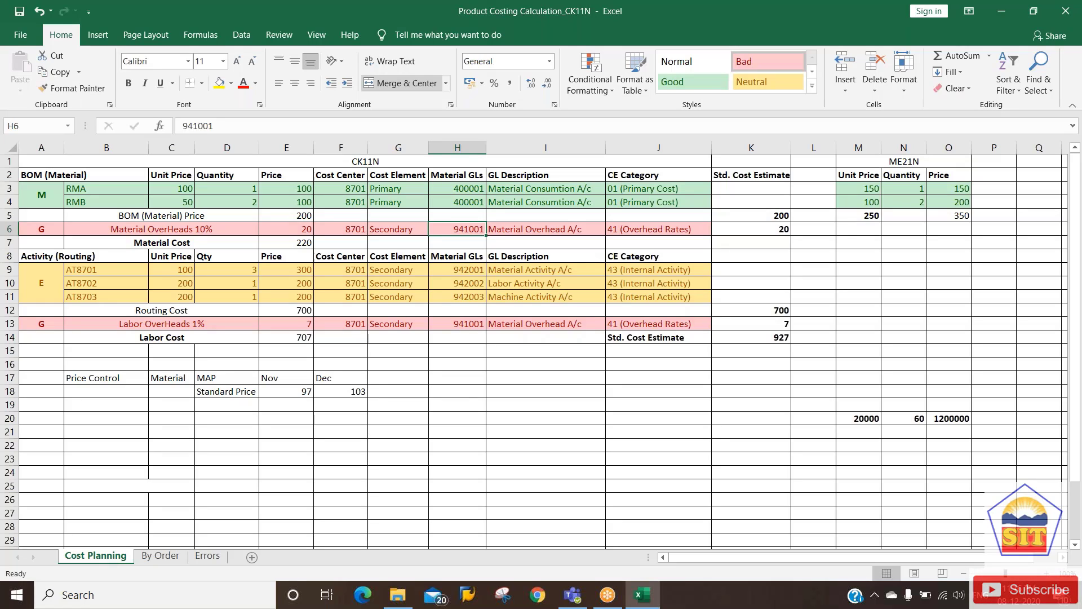
key(Left)
key(Left)
key(Left)
key(Right)
key(Right)
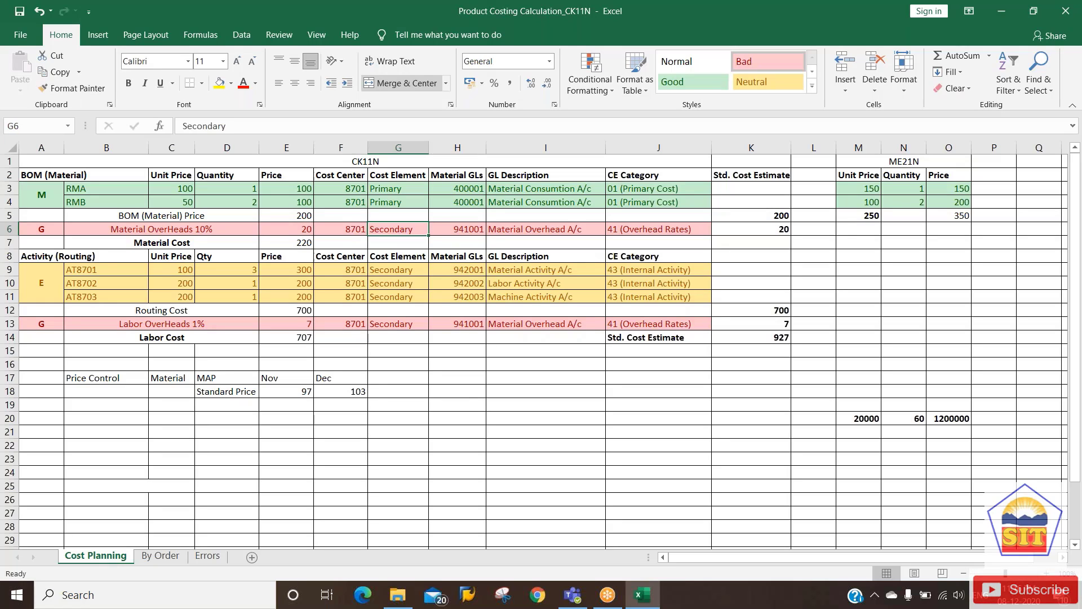
key(Right)
key(Down)
key(Down)
key(Down)
key(Down)
key(Down)
key(Down)
key(Down)
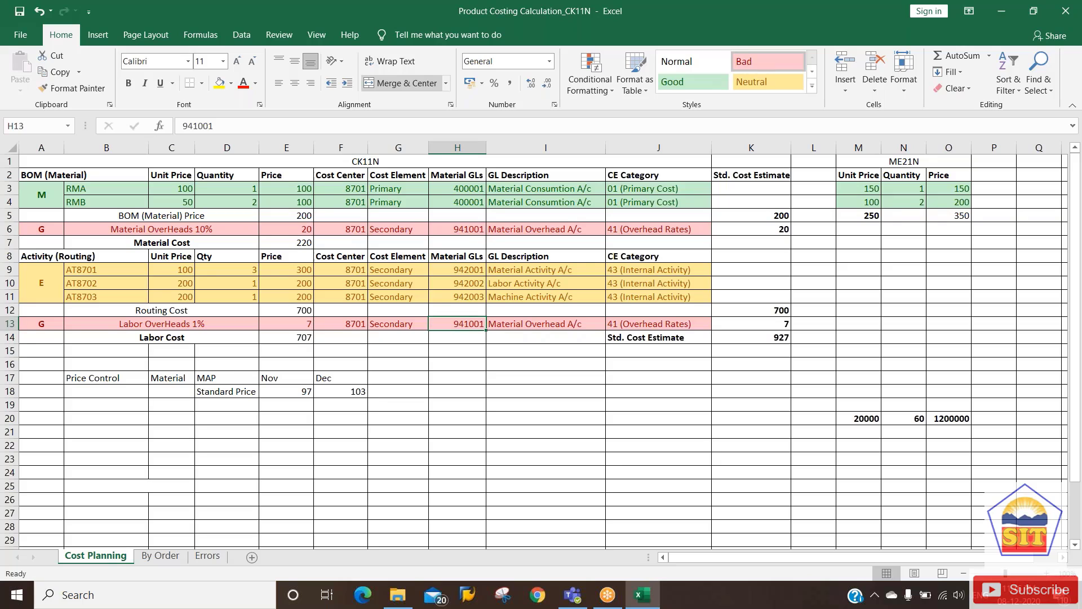
key(Up)
key(Up)
key(Up)
key(Up)
key(Up)
key(Up)
key(Up)
key(Up)
key(Up)
key(Up)
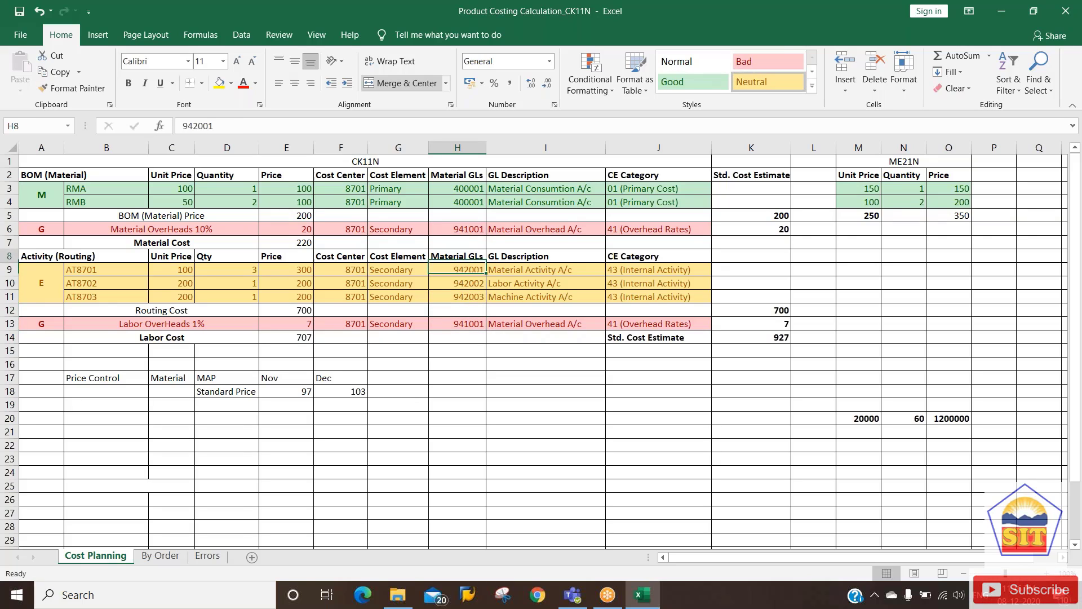
key(Up)
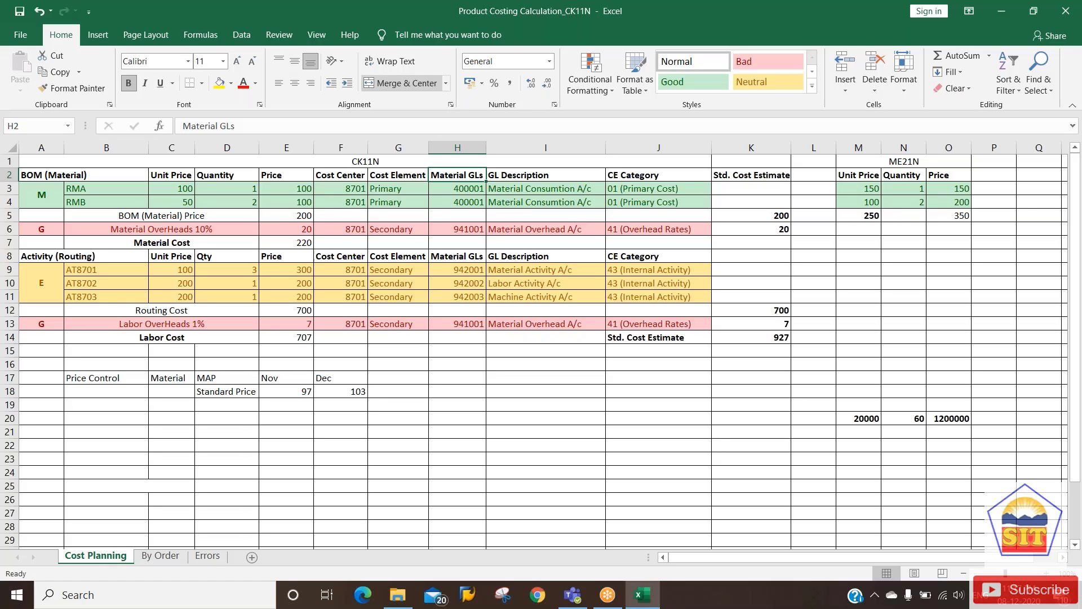
key(Down)
key(Down)
key(Down)
key(Down)
key(Down)
key(Down)
key(Down)
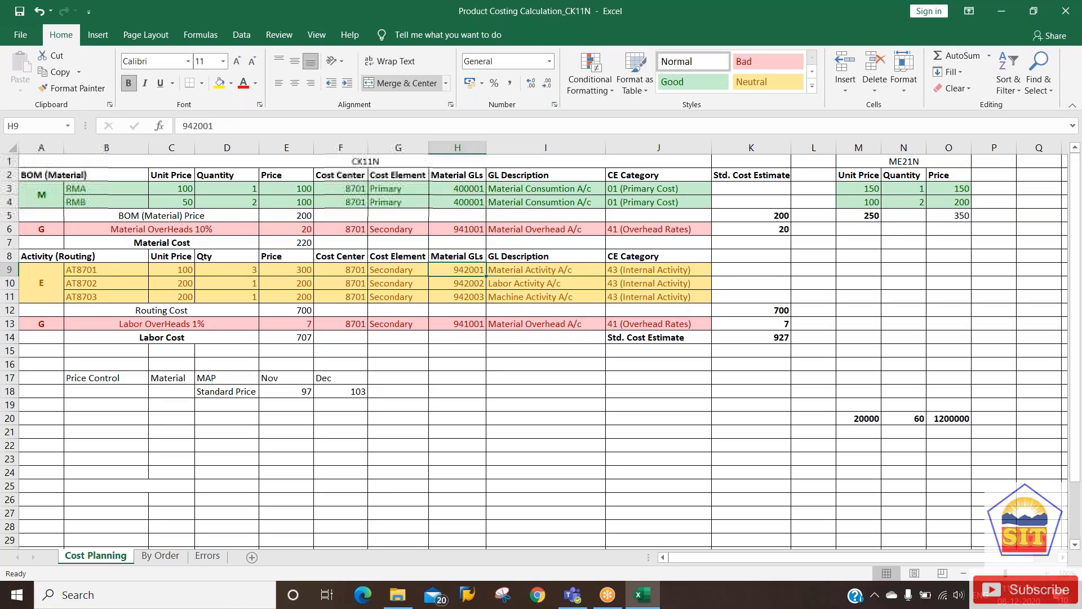
key(Left)
key(Left)
key(Left)
key(Left)
key(Left)
key(Left)
key(Left)
key(Up)
key(Down)
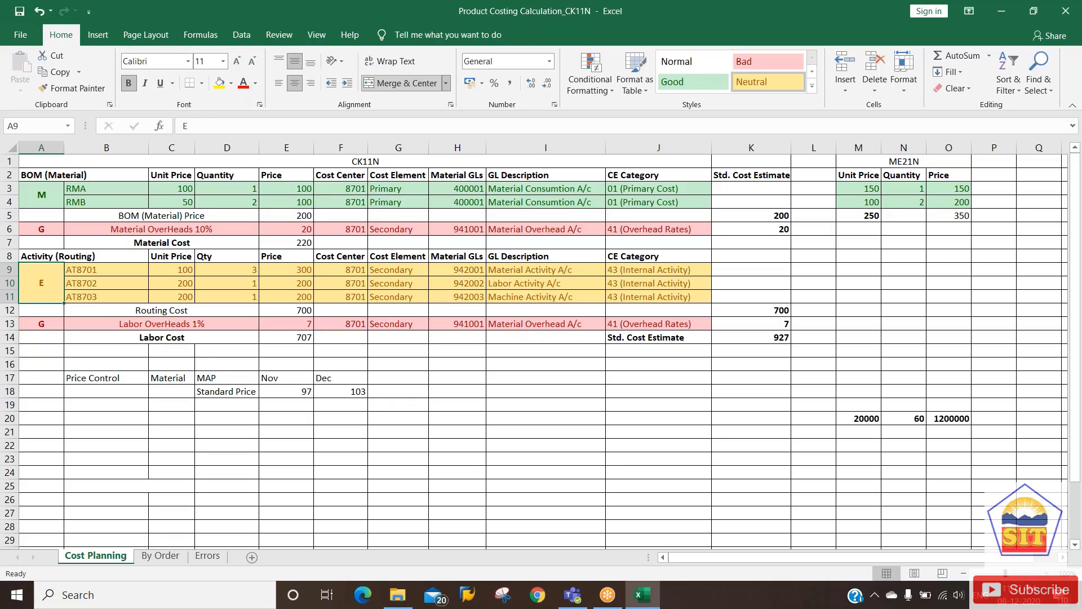
key(Right)
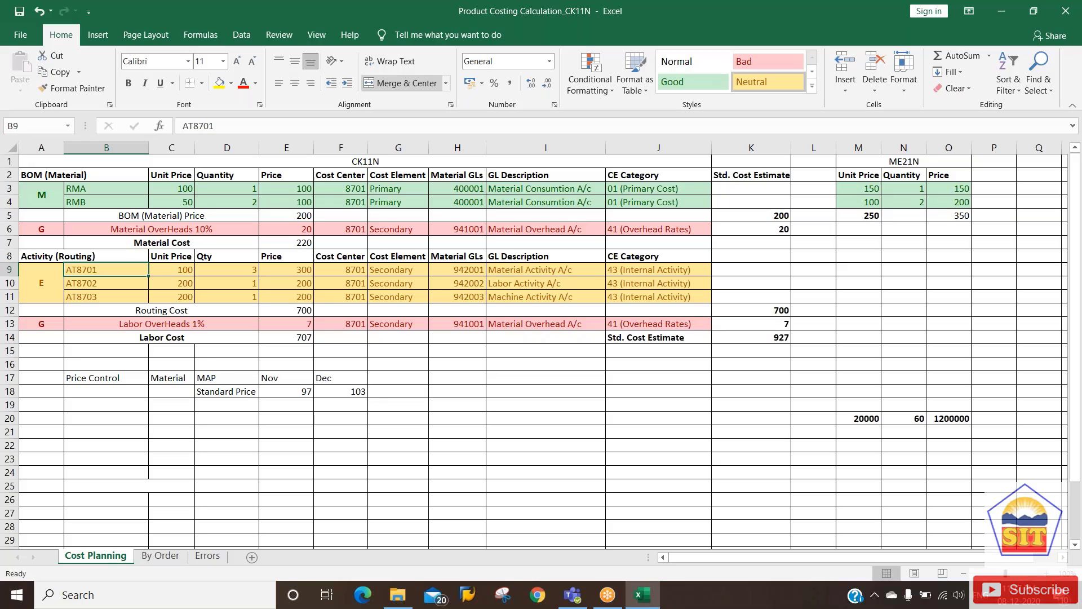
key(Right)
key(Right)
key(Right)
key(Right)
key(Right)
key(Right)
key(Right)
key(Right)
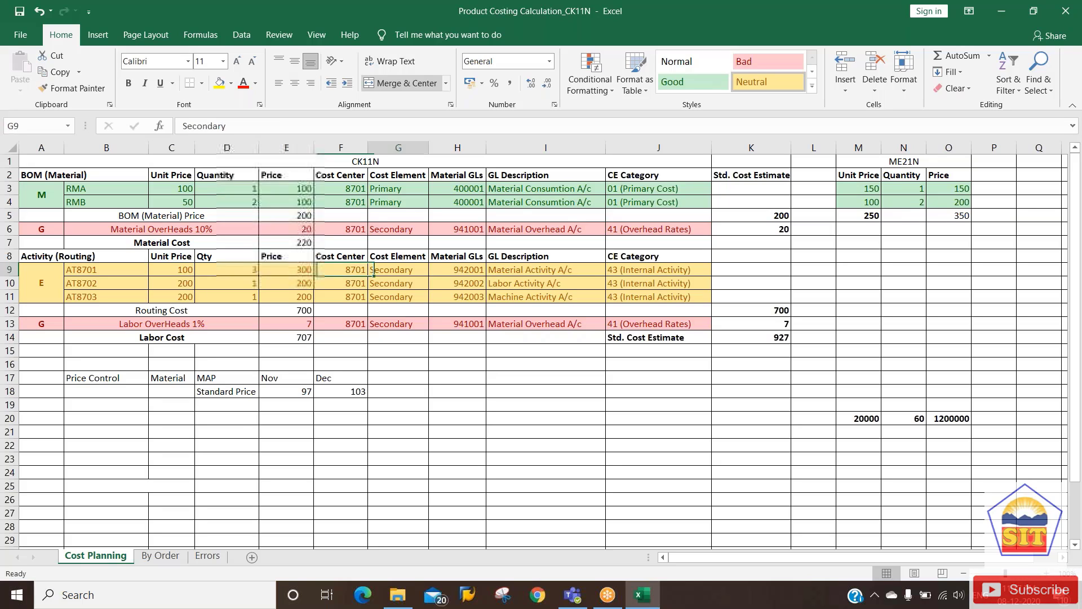
key(Left)
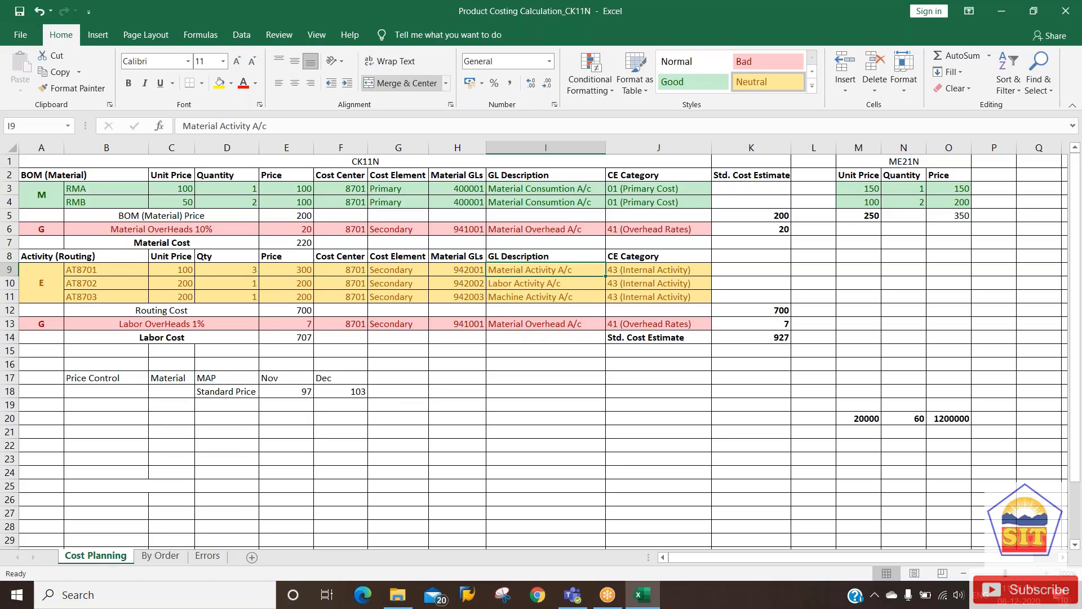
key(Down)
key(Down)
key(Down)
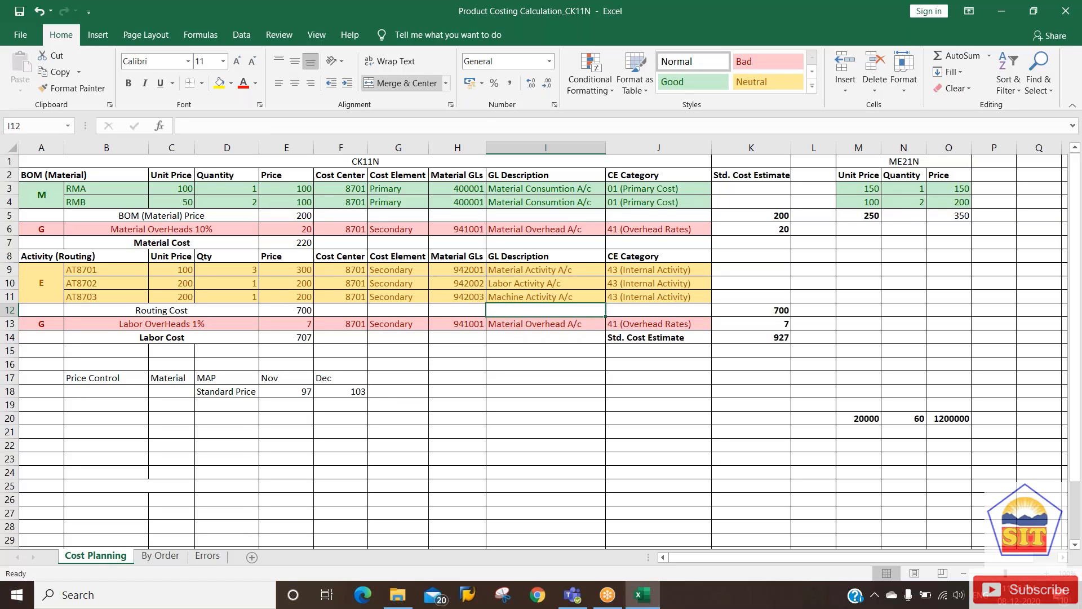
key(Up)
key(Up)
key(Up)
key(Up)
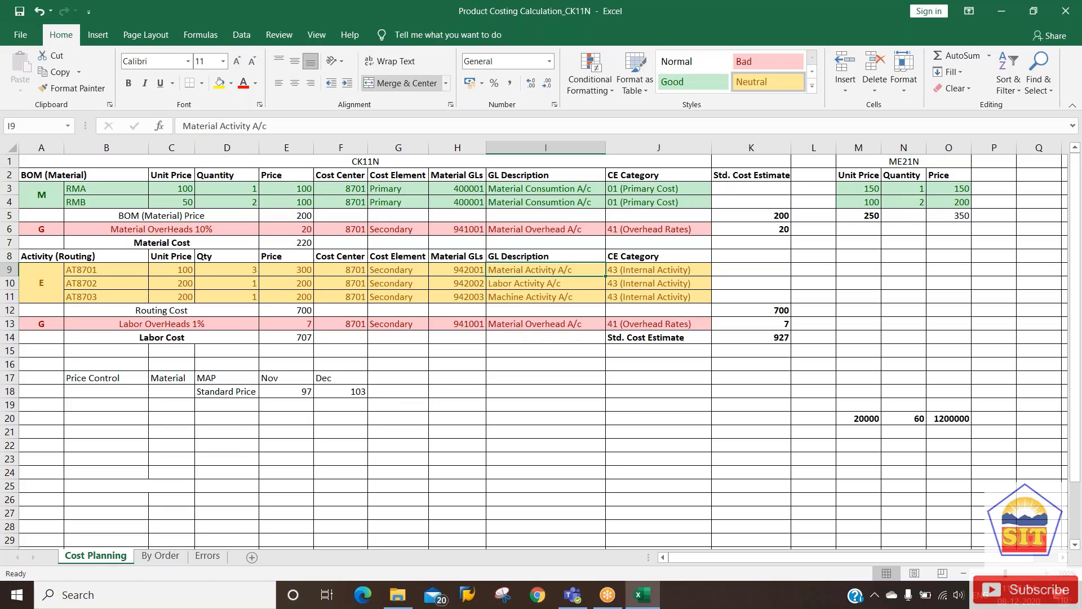
key(Down)
key(Down)
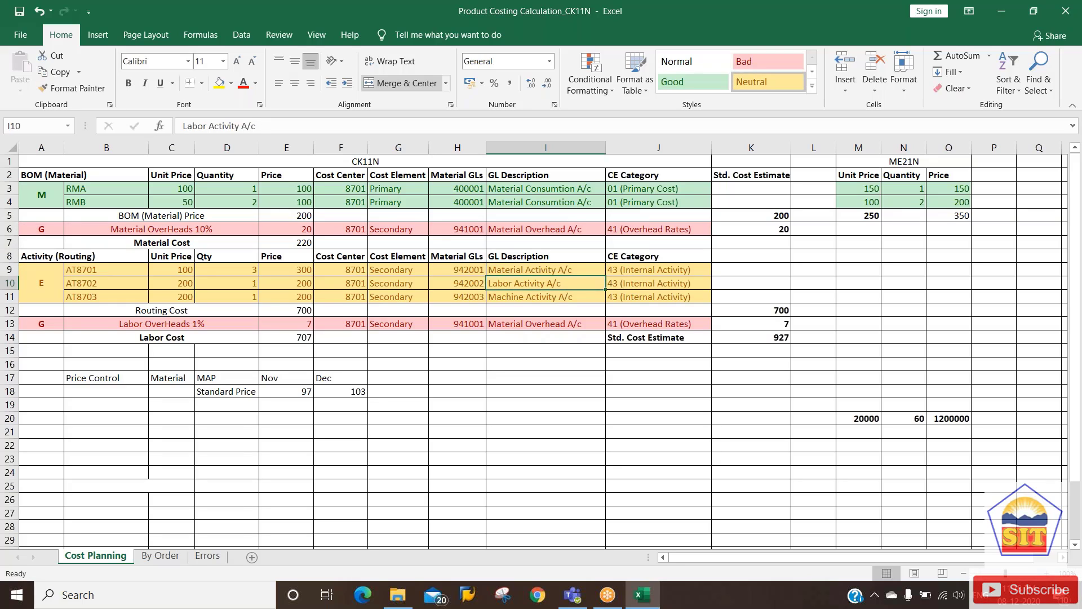
key(Right)
key(Down)
key(Up)
key(Up)
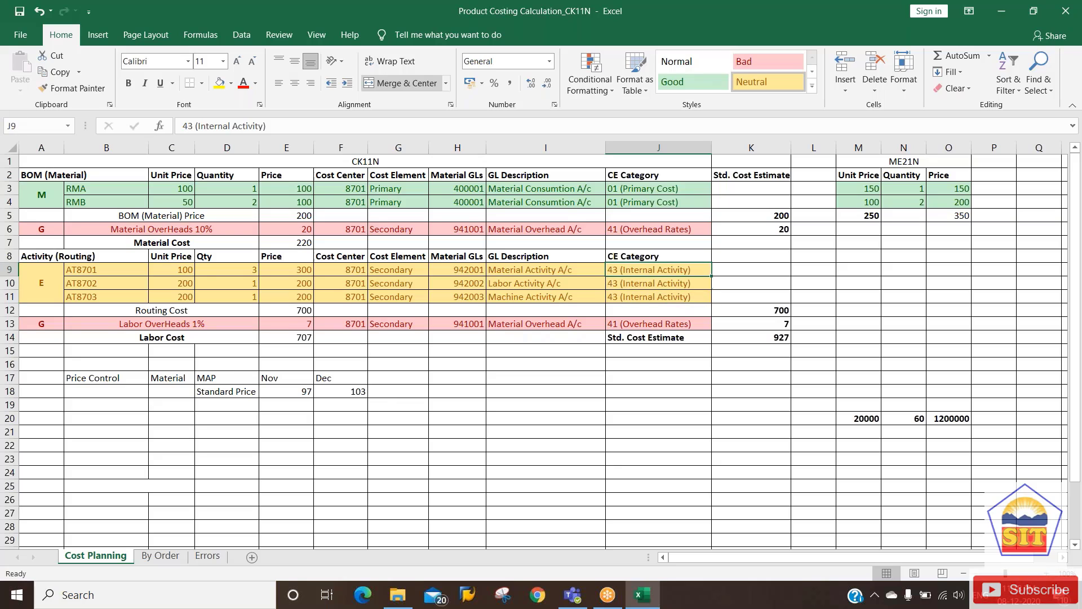
key(Down)
key(Down)
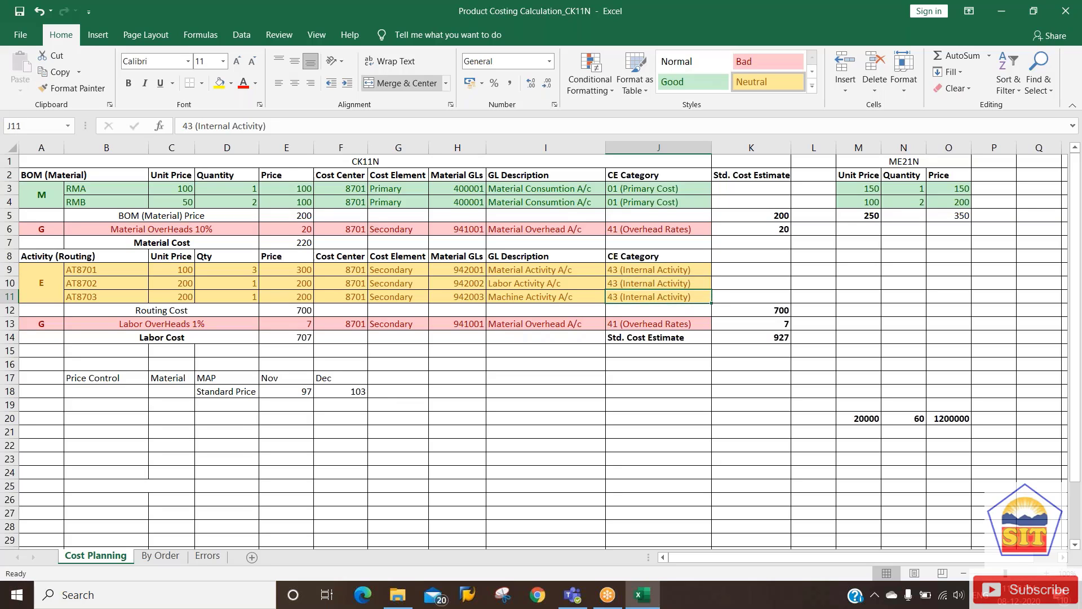
key(Up)
key(Up)
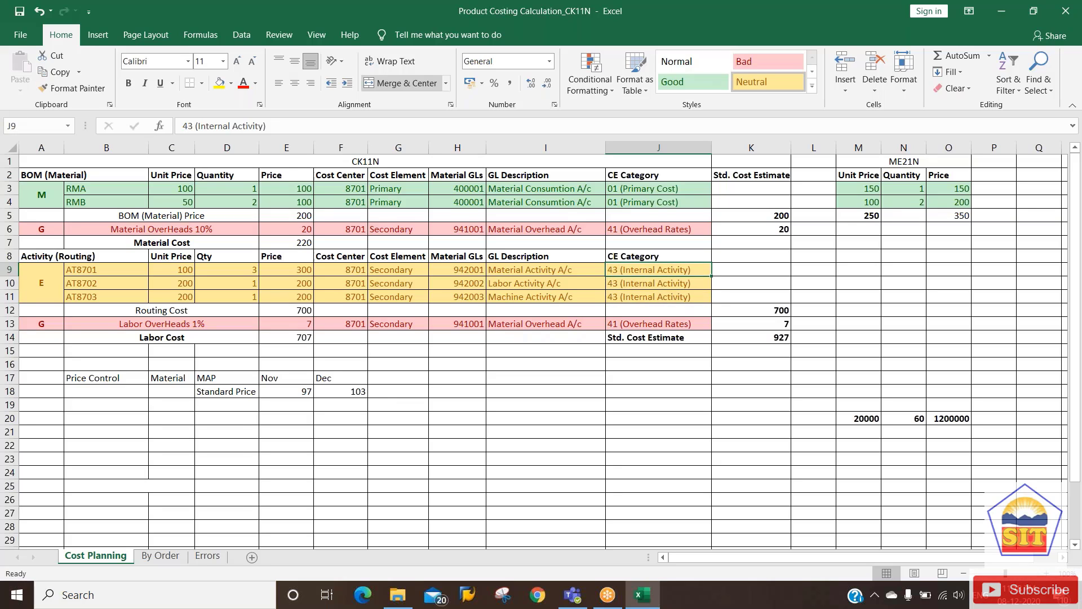
key(Left)
key(Left)
key(Left)
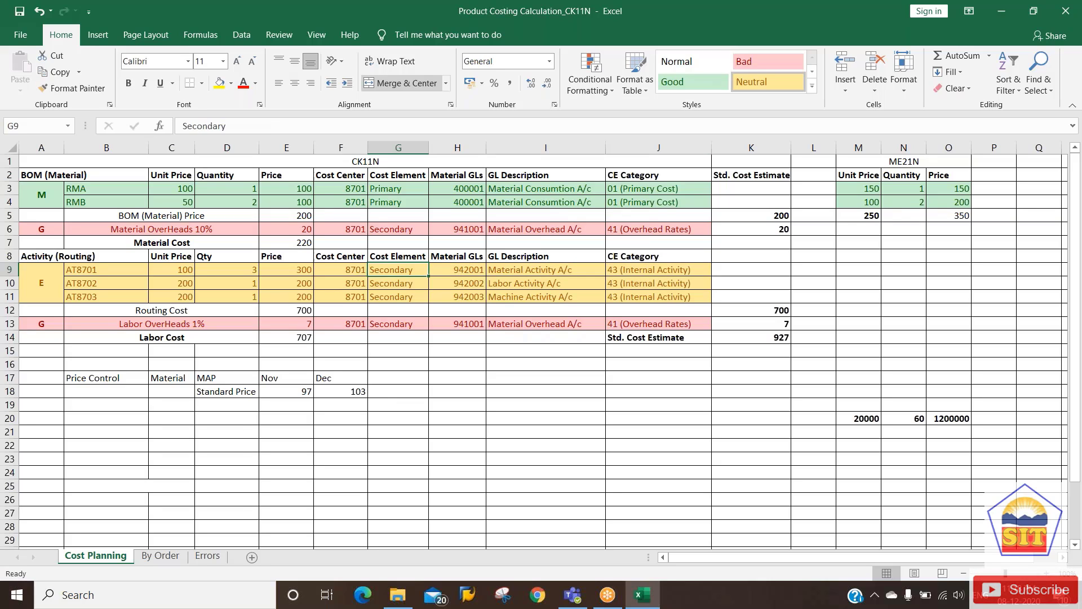
key(Left)
key(Right)
key(Left)
key(Down)
key(Up)
key(Up)
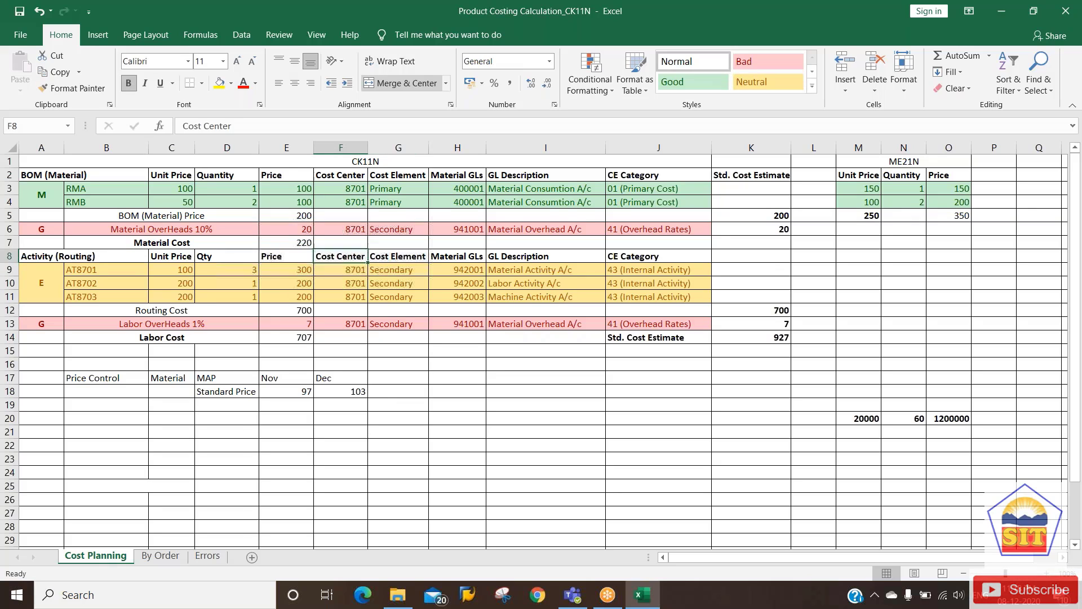
key(Up)
key(Up)
key(Up)
key(Up)
key(Up)
key(Up)
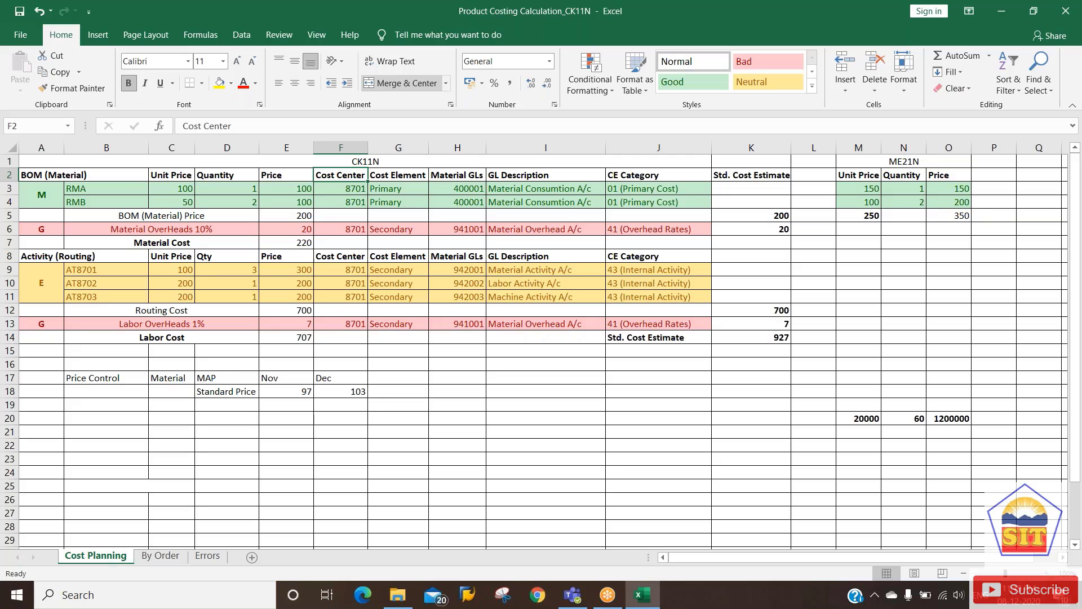
In the SAP session, start transaction CK11N with /nck11n.
click(286, 188)
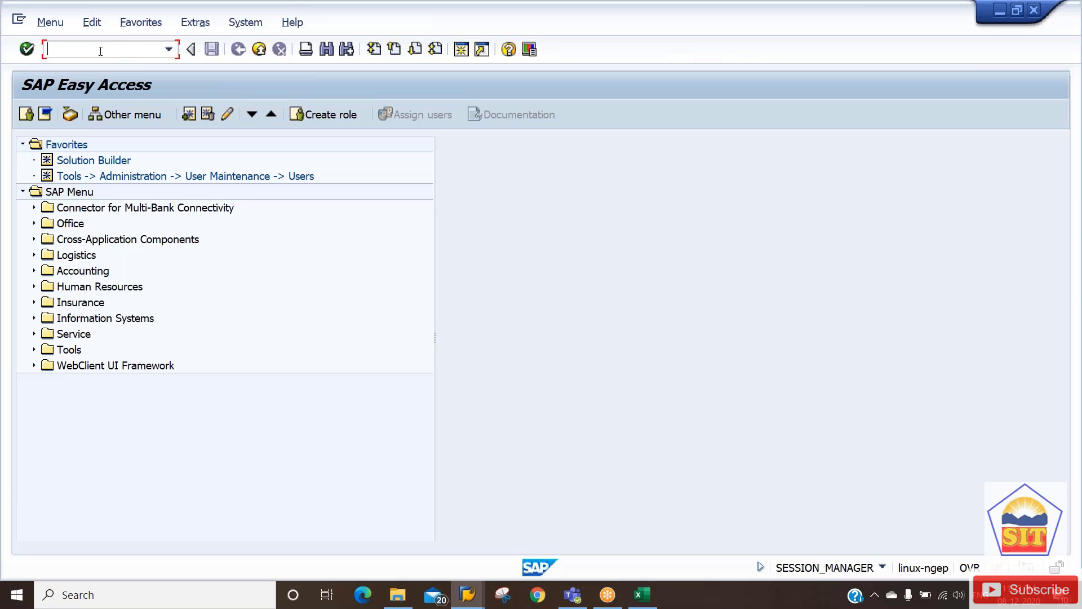
text(/nck11n)
key(Return)
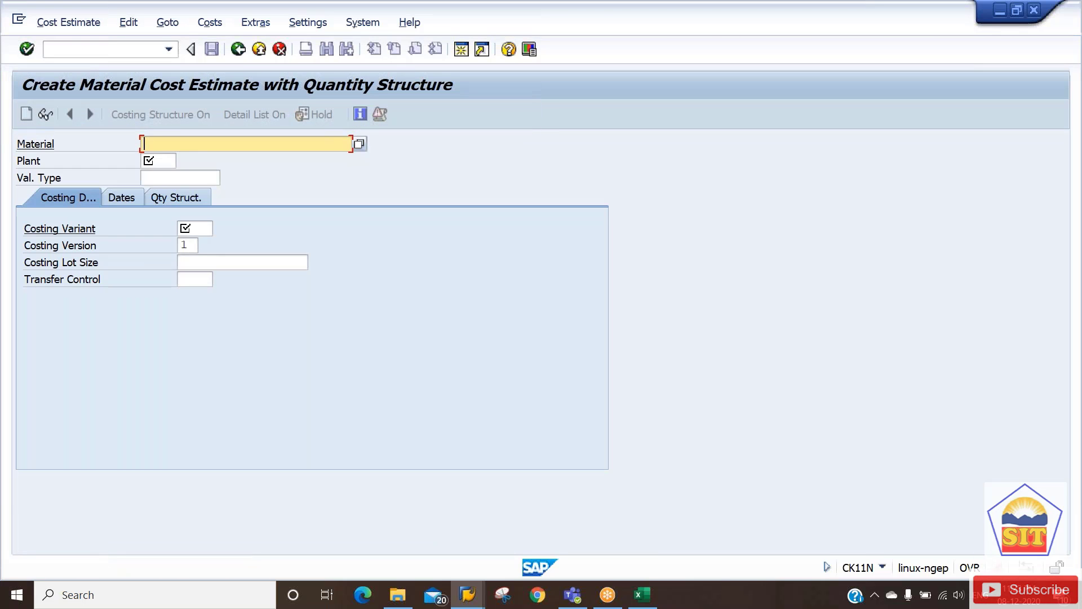
Enter material FGb2187, plant 2187, costing variant ppc1 and version 1, then confirm.
text(fg)
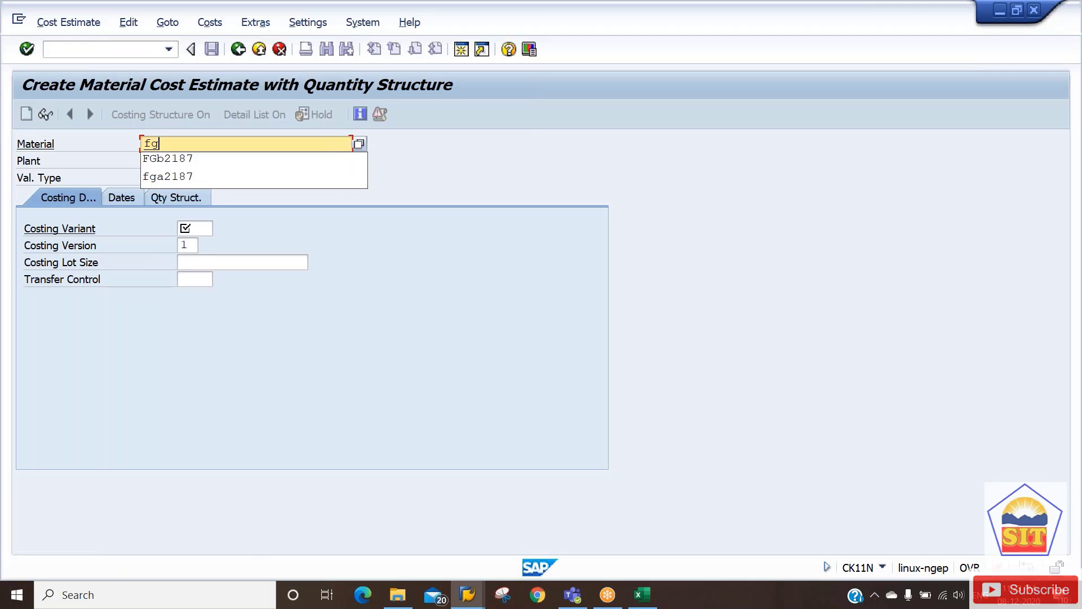
key(Down)
key(Return)
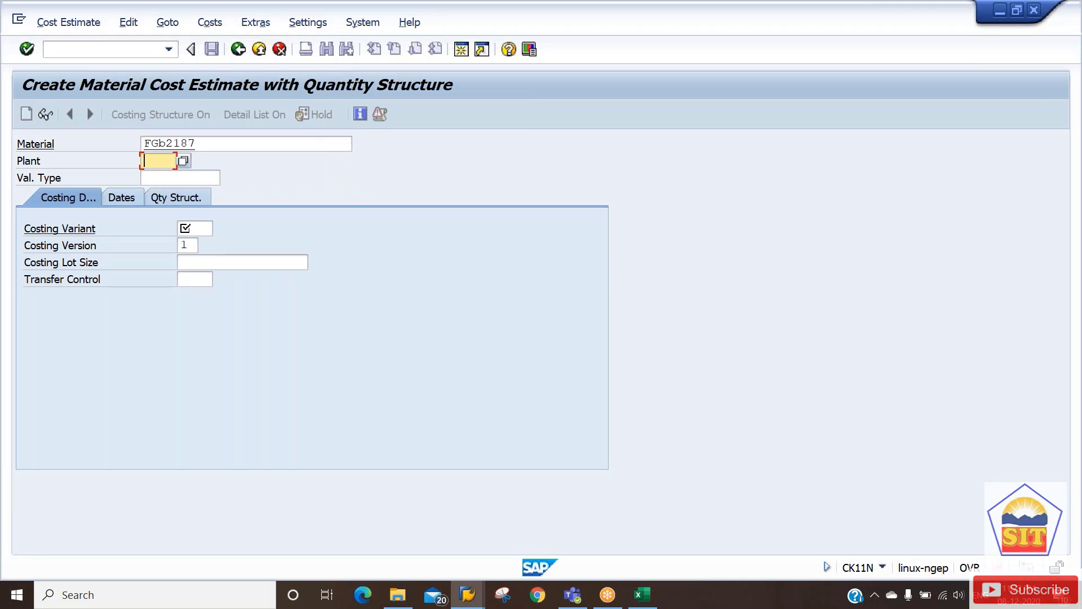
key(Down)
key(Down)
key(Tab)
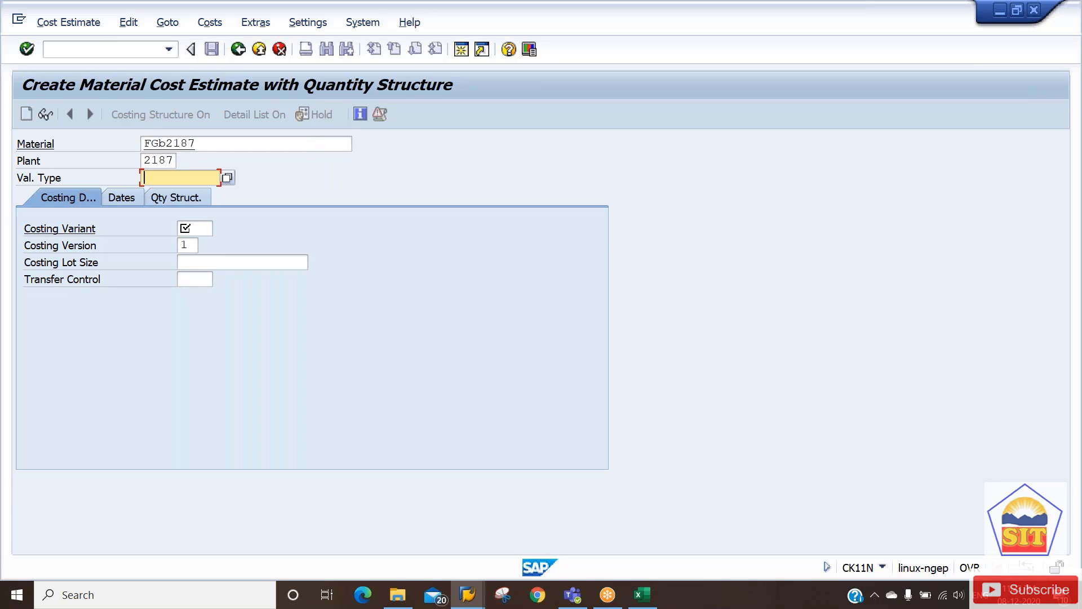
key(Down)
key(Tab)
key(Down)
key(Down)
key(Tab)
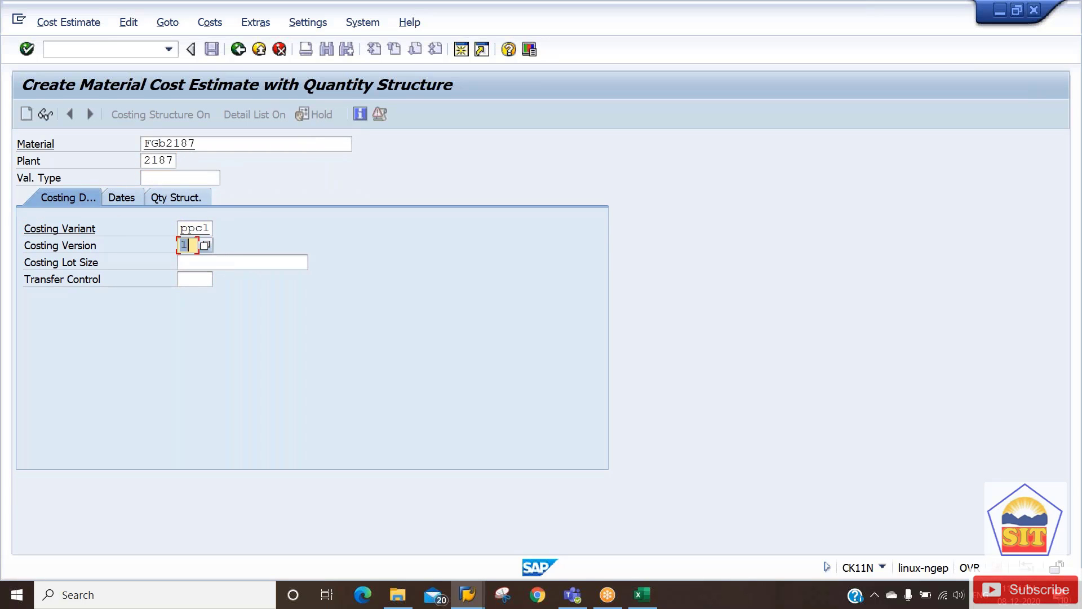
key(Tab)
key(Return)
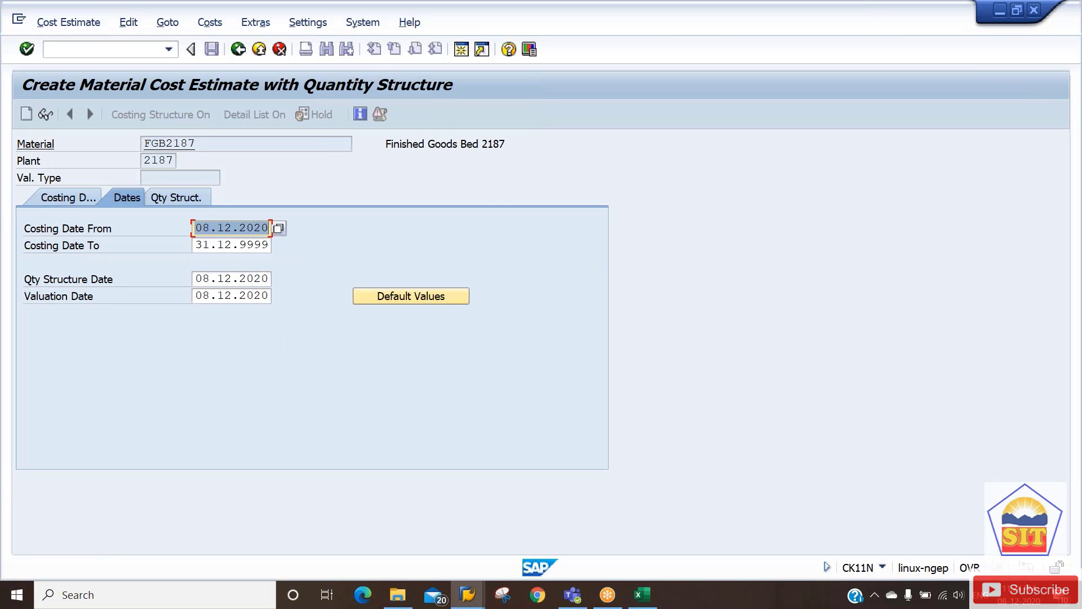
Confirm costing dates from 08.12.2020, dismiss the released-estimate error, and cancel back.
drag(199, 145, 176, 164)
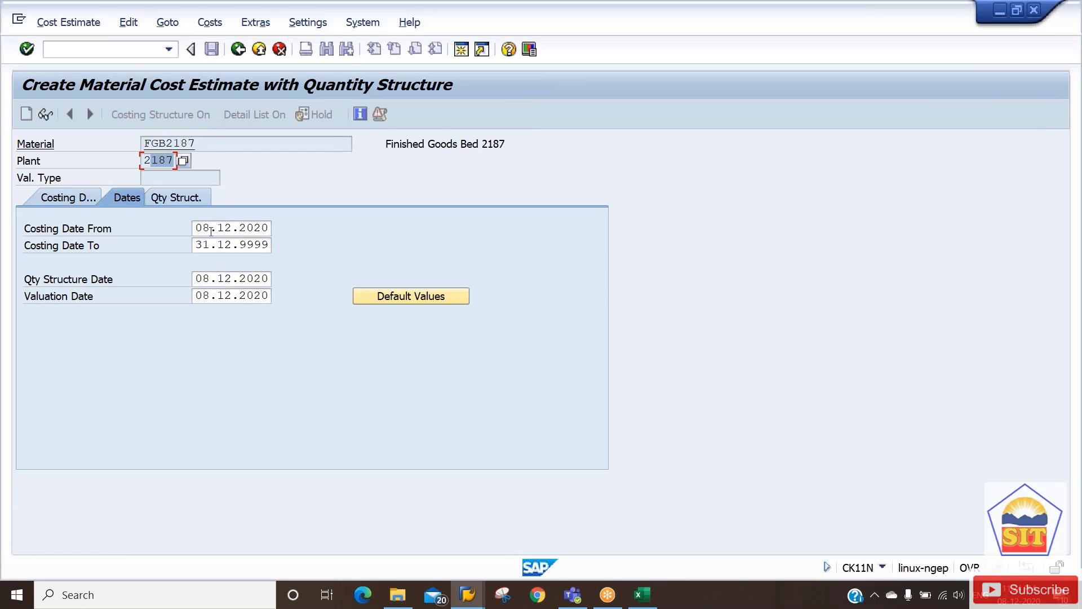
drag(201, 227, 247, 227)
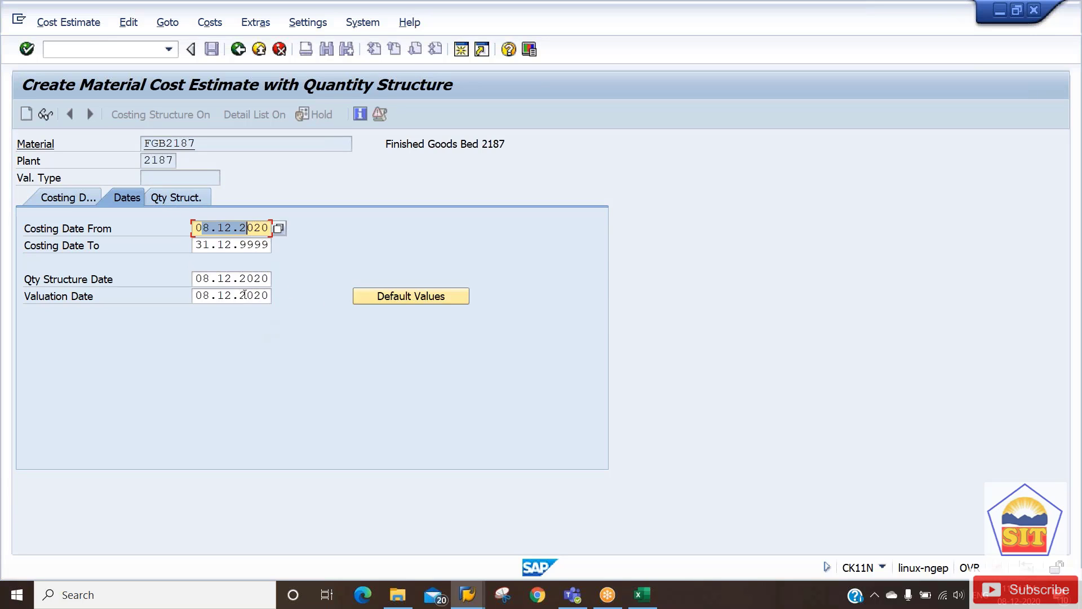
key(Return)
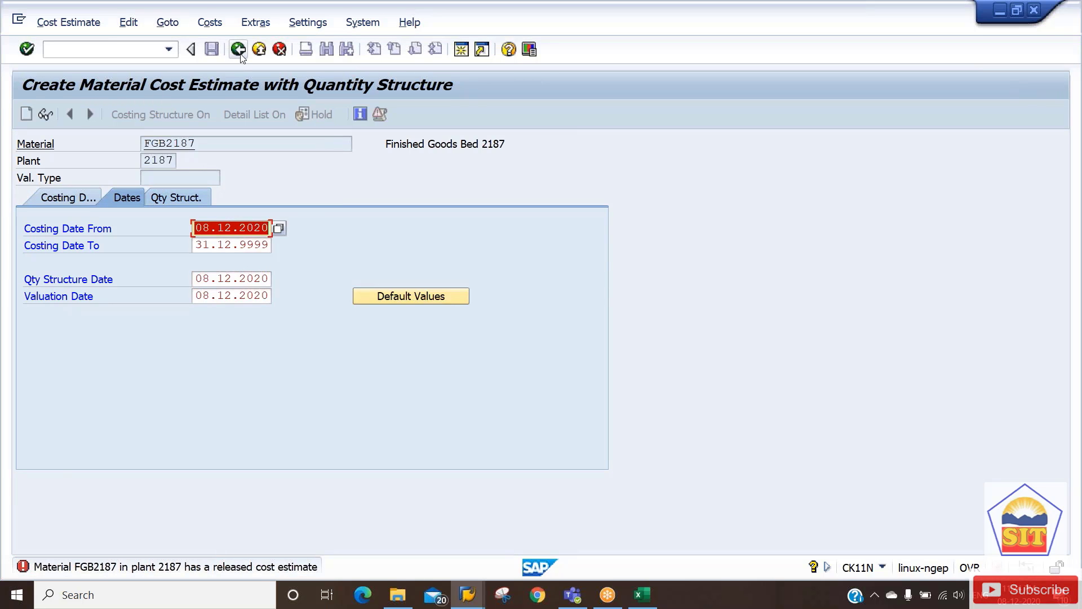
key(Return)
key(Return)
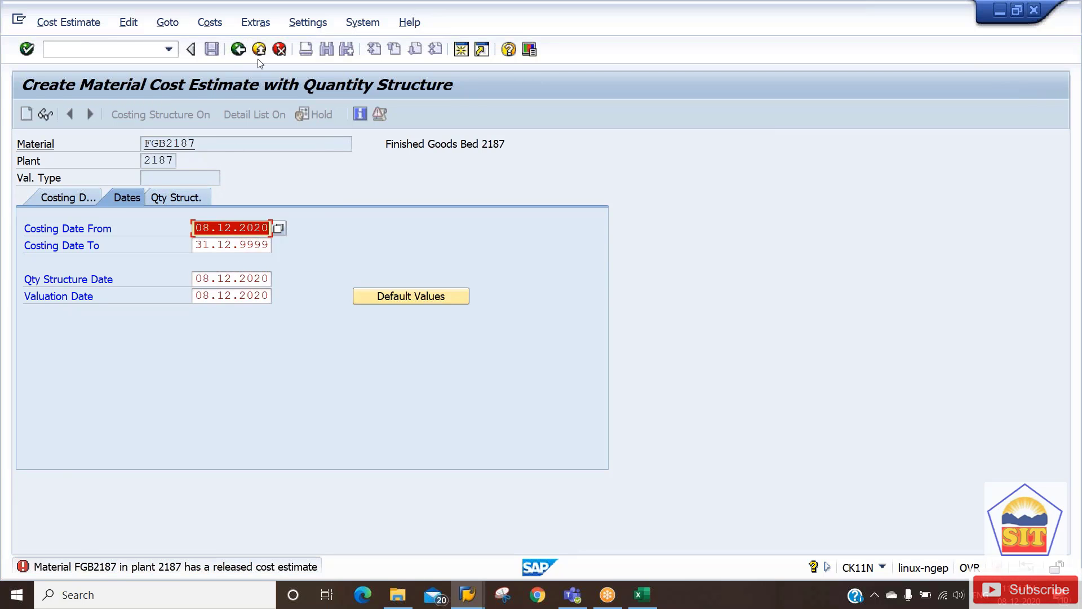
click(280, 50)
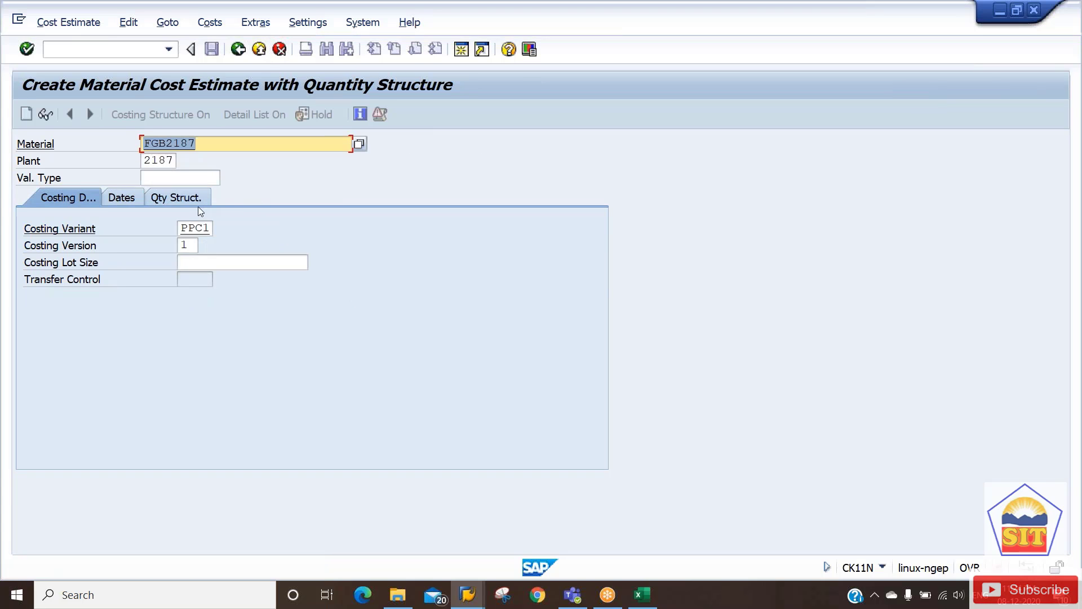
Correct the material to FGA2187 and run the cost estimate.
key(Left)
key(Left)
key(Left)
key(Left)
key(Left)
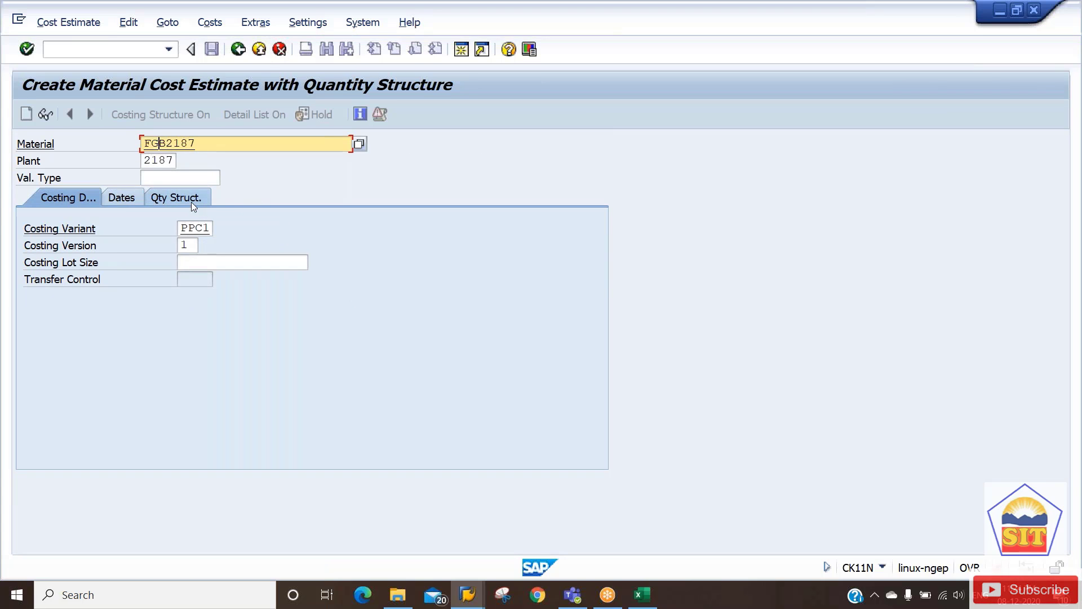
text(a)
key(Tab)
key(Return)
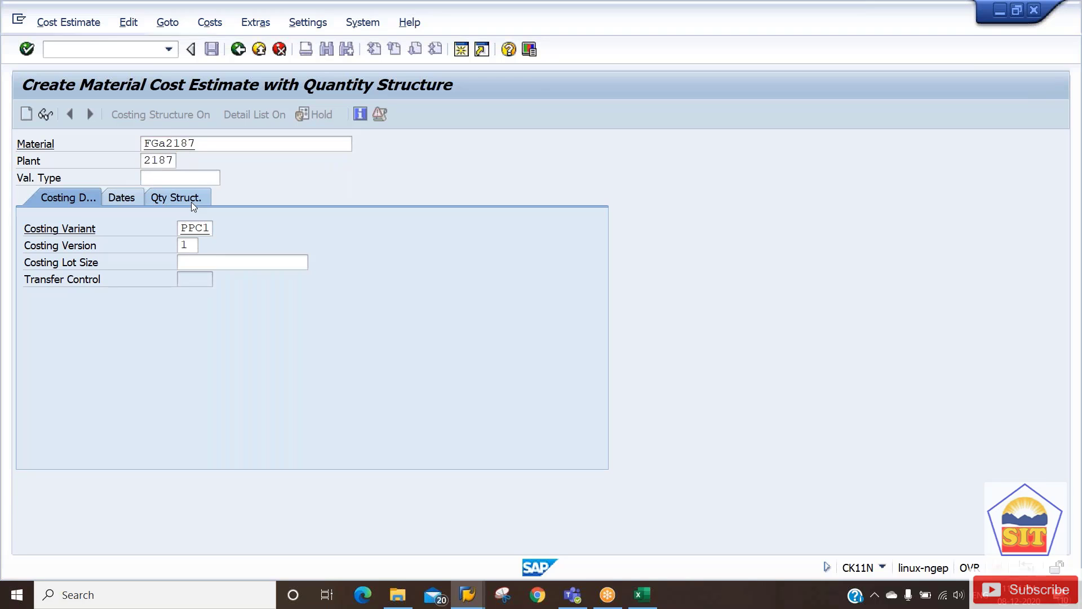
key(Return)
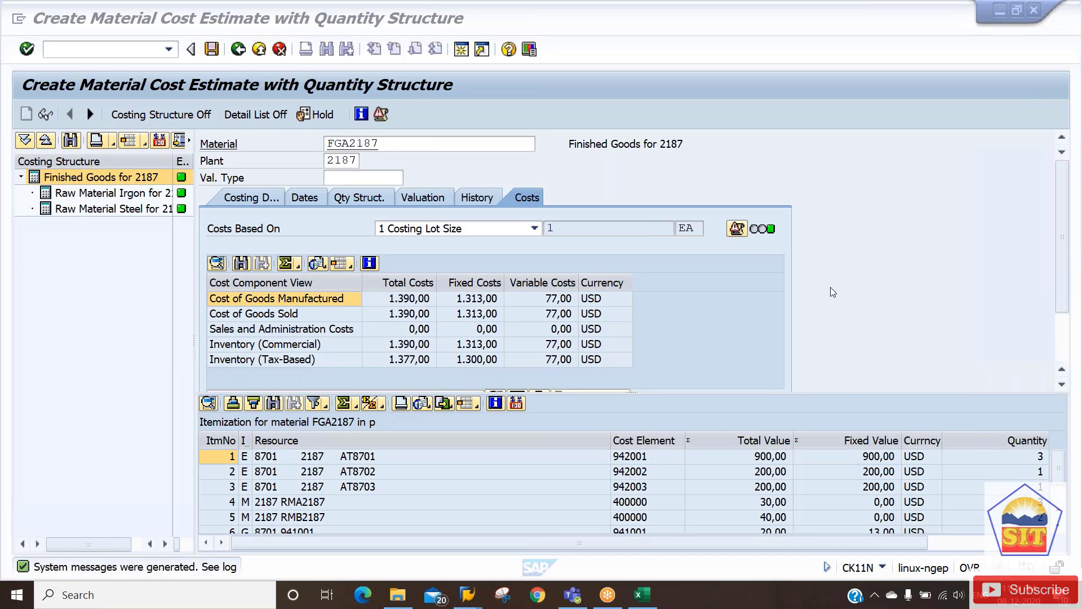
Review BOM 00000010 and routing group 50000003 on the quantity structure, then view costs.
click(346, 198)
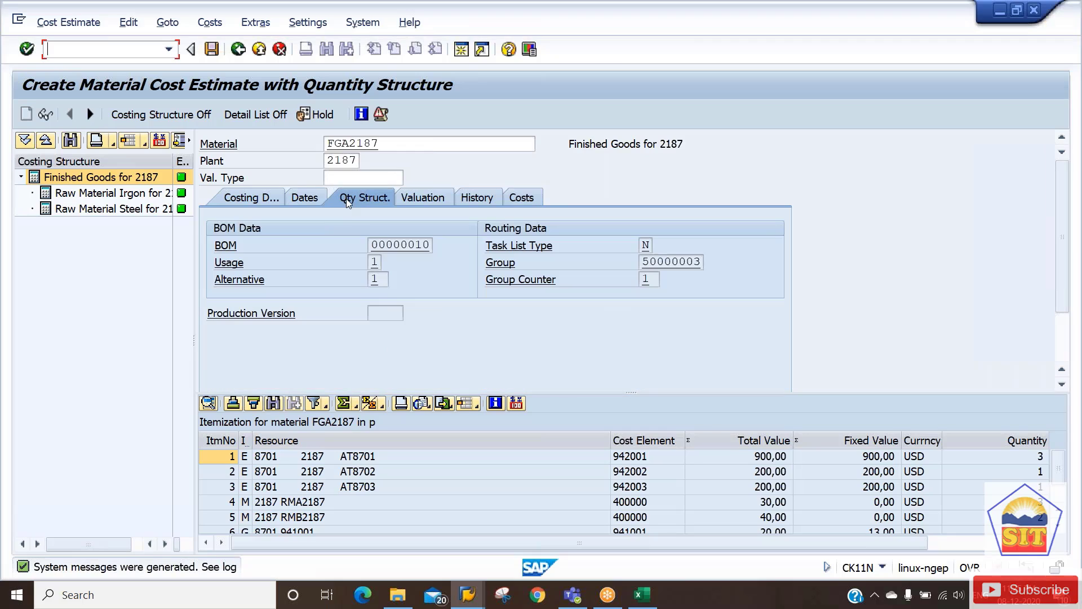
drag(379, 245, 444, 245)
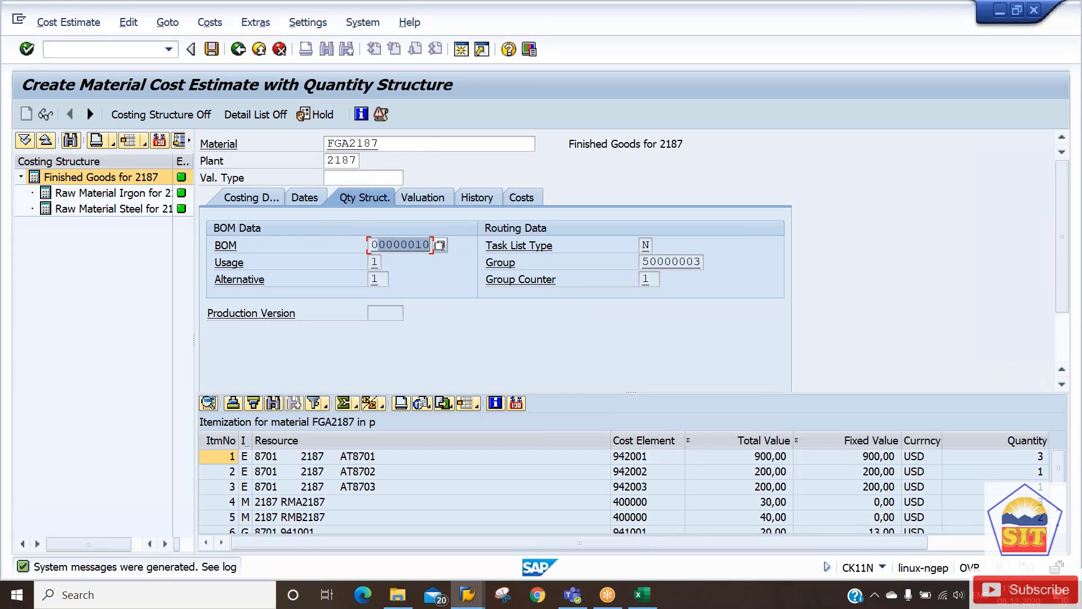
drag(643, 261, 713, 262)
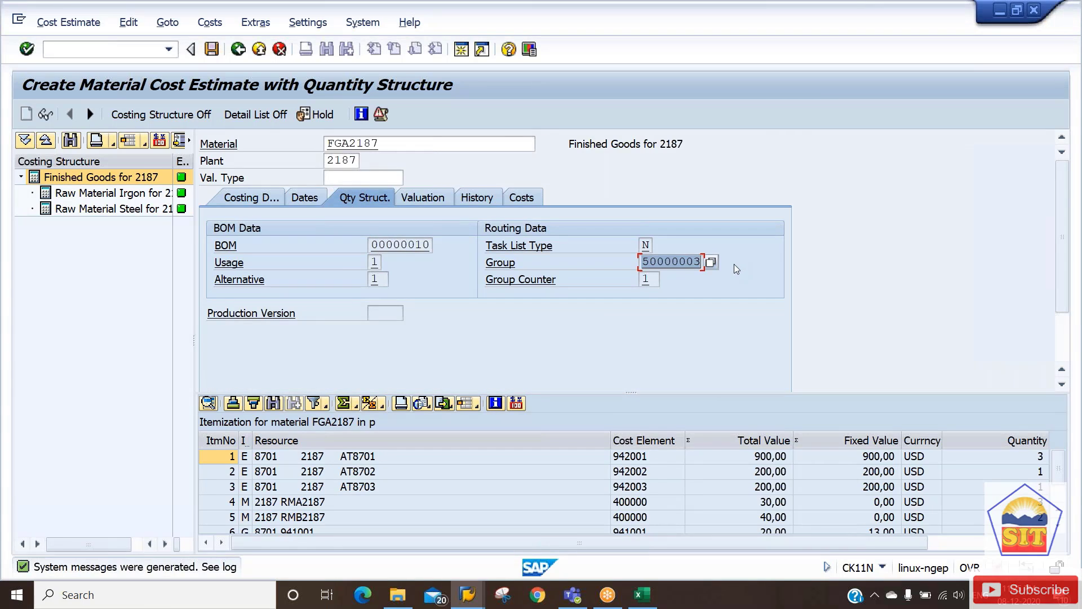
drag(389, 245, 433, 246)
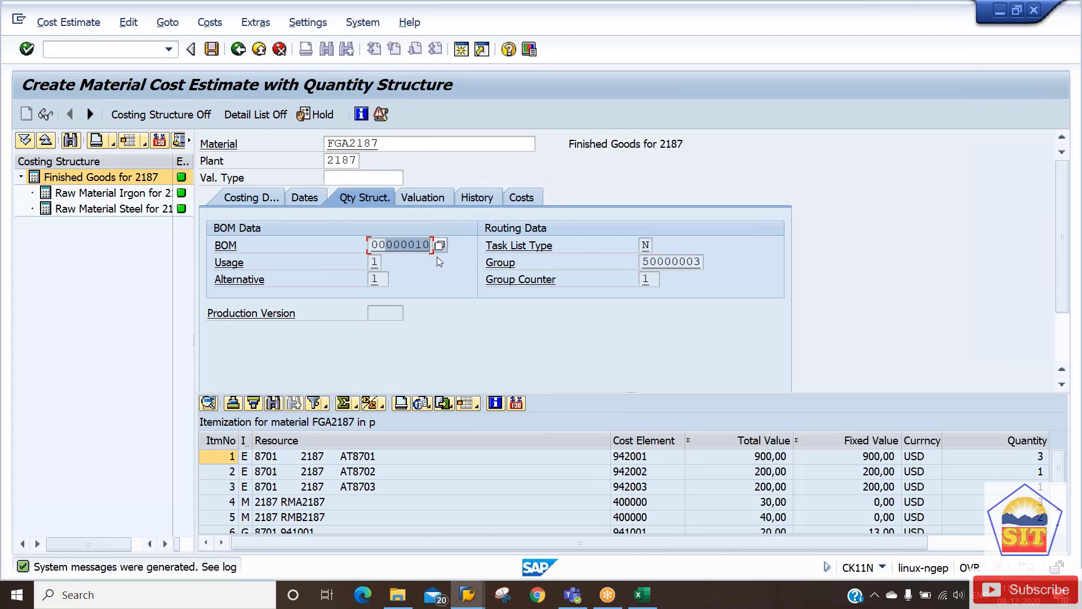
drag(372, 245, 428, 245)
drag(642, 264, 727, 258)
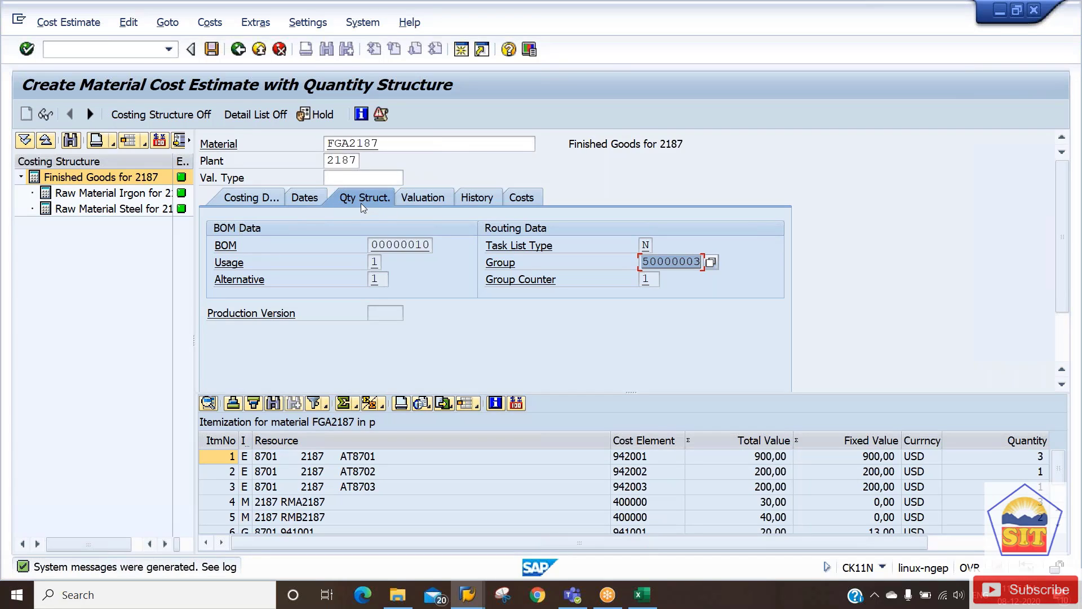
key(alt+Tab)
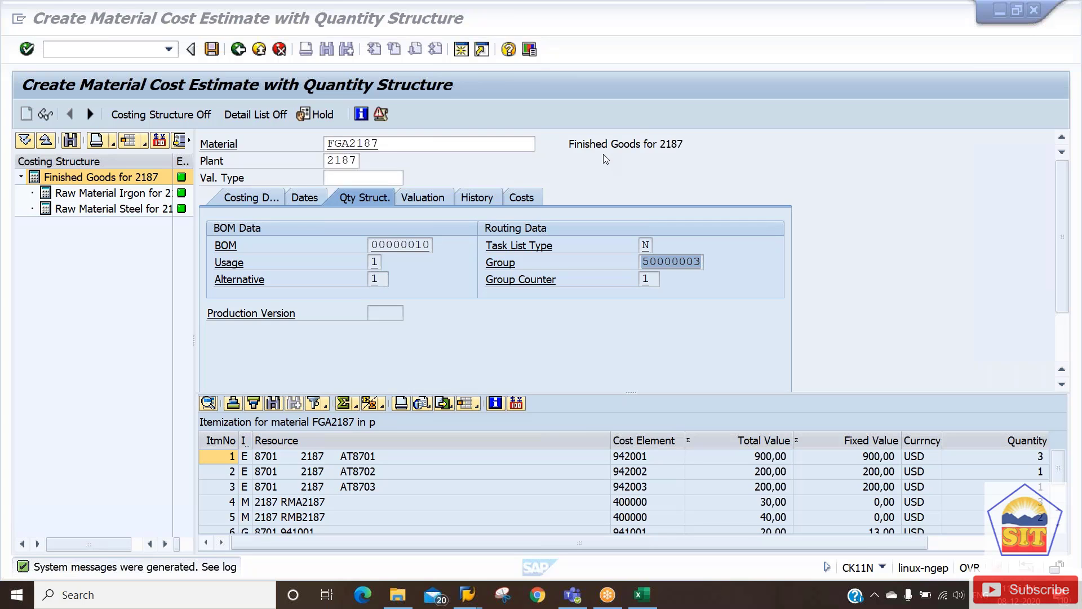
click(521, 197)
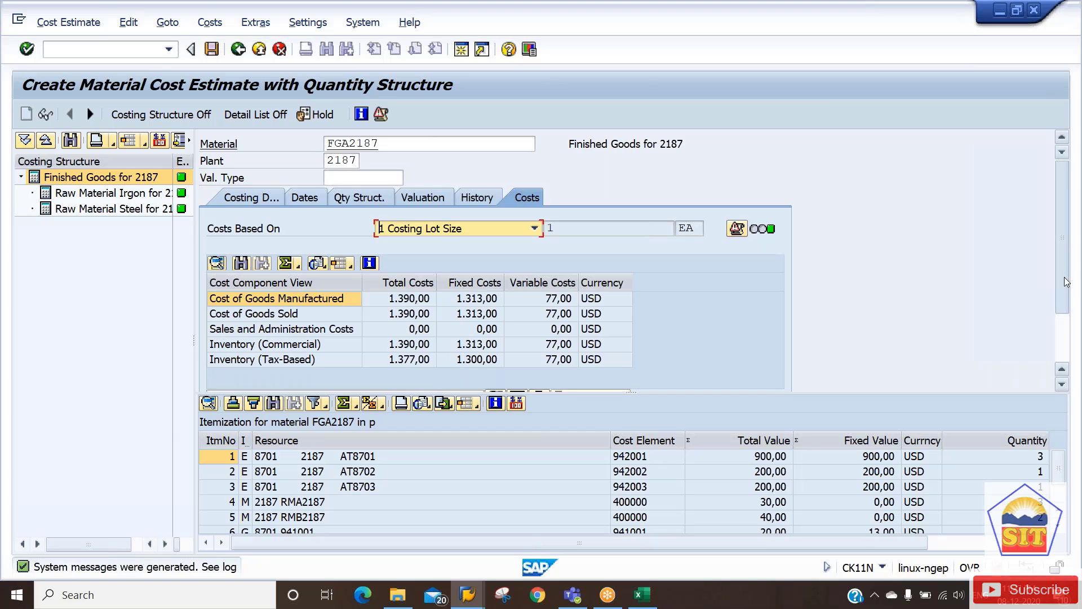
Scroll through FGA2187's cost components, then switch to the Excel workbook.
scroll(1065, 282, down, 3)
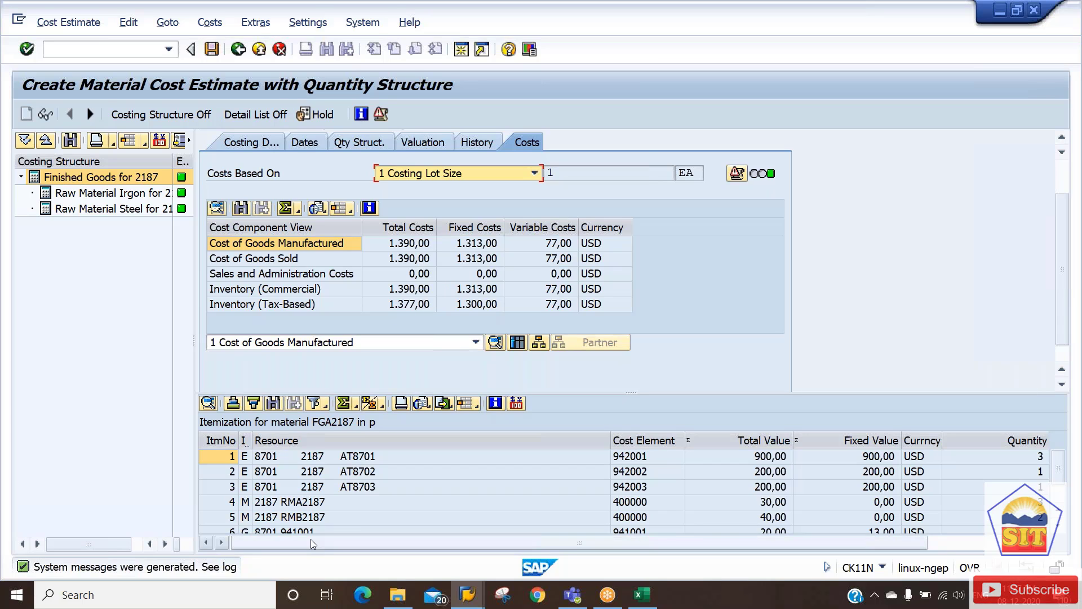
key(alt+Tab)
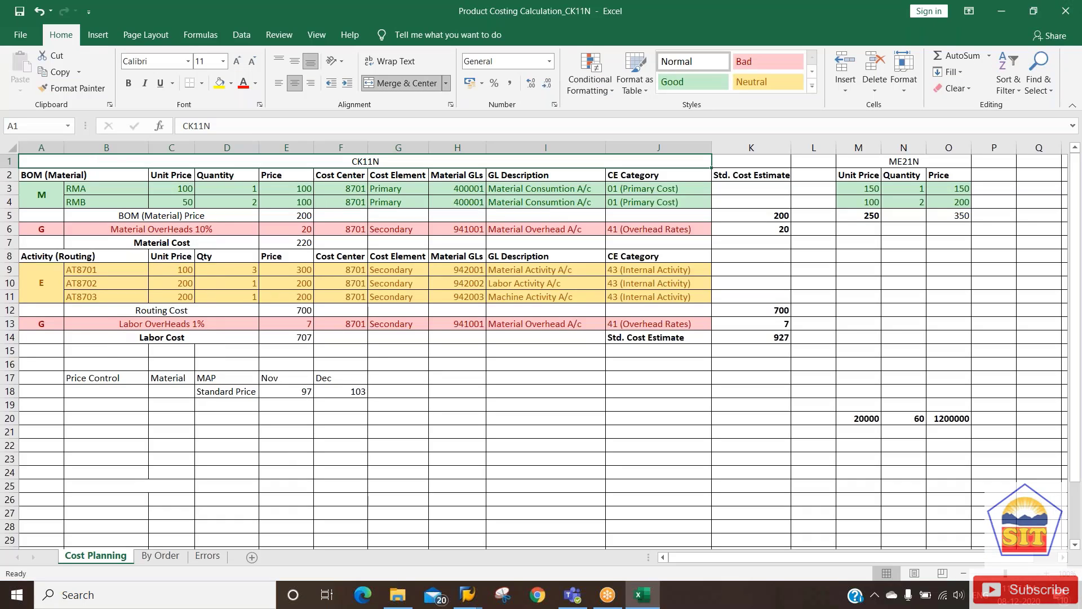
Step to the RMA material row in the Excel sheet, then return to SAP.
key(Right)
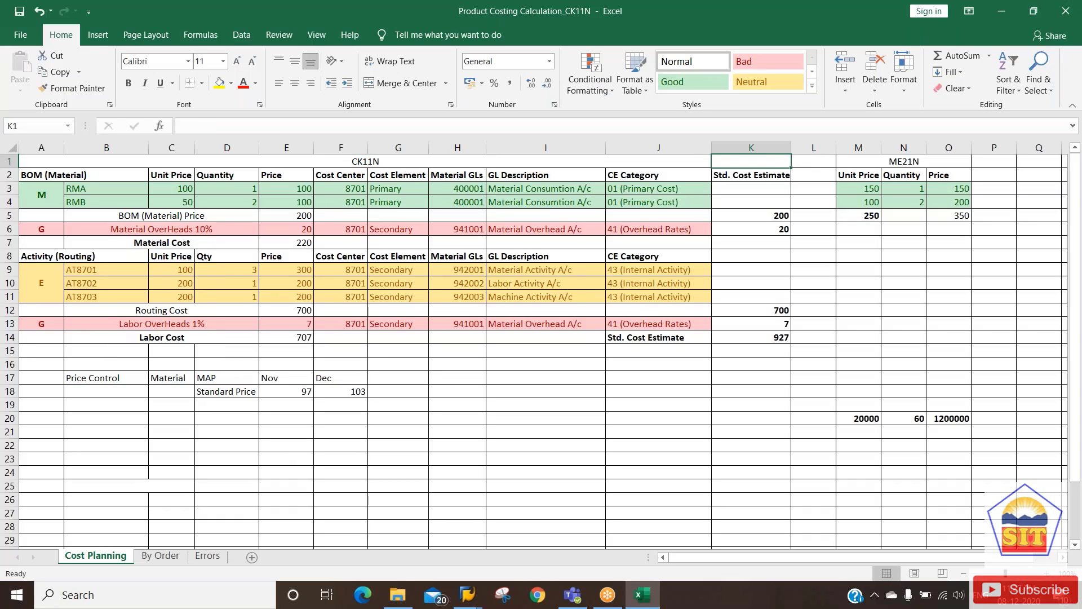
key(Left)
key(Down)
key(Down)
key(Left)
key(Left)
key(Left)
key(Left)
key(Left)
key(Left)
key(Left)
key(Left)
key(Left)
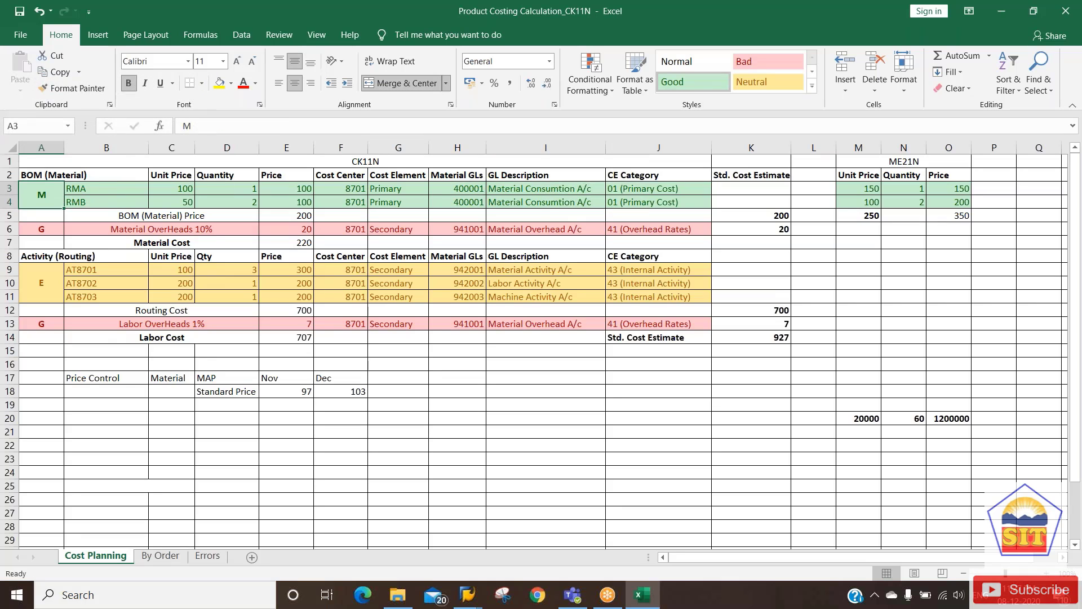
key(alt+Tab)
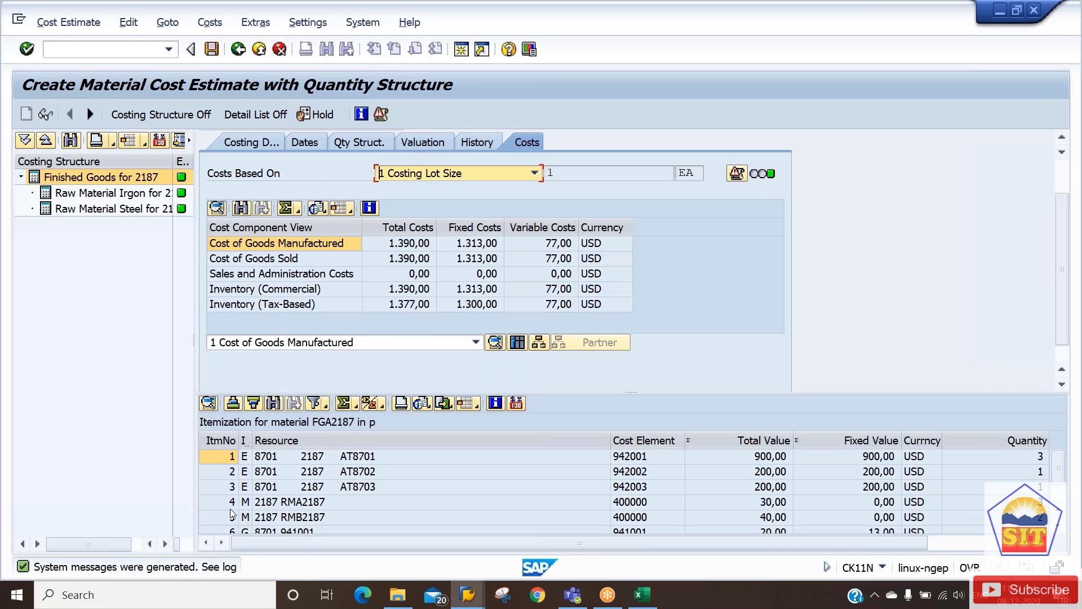
Inspect items RMA2187 and RMB2187 (40,00) and their cost element, then switch to Excel.
click(245, 504)
click(248, 518)
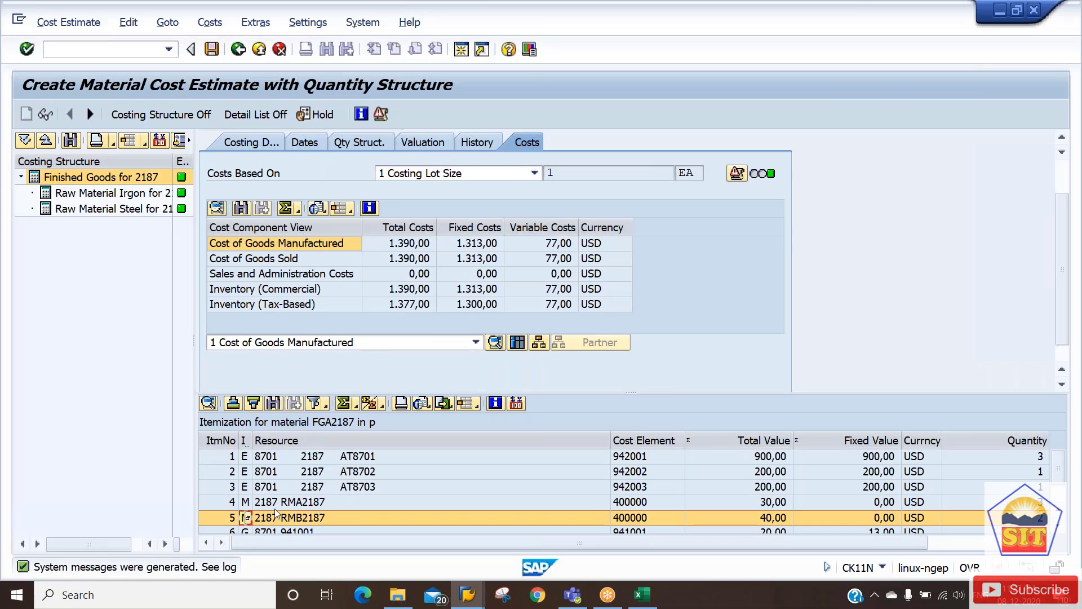
click(281, 504)
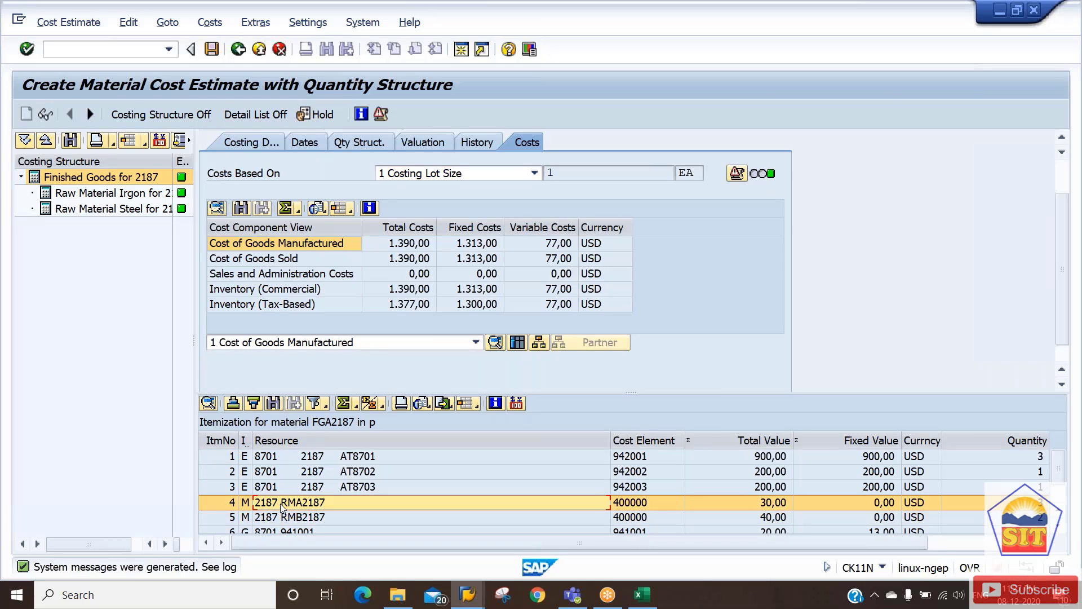
click(770, 519)
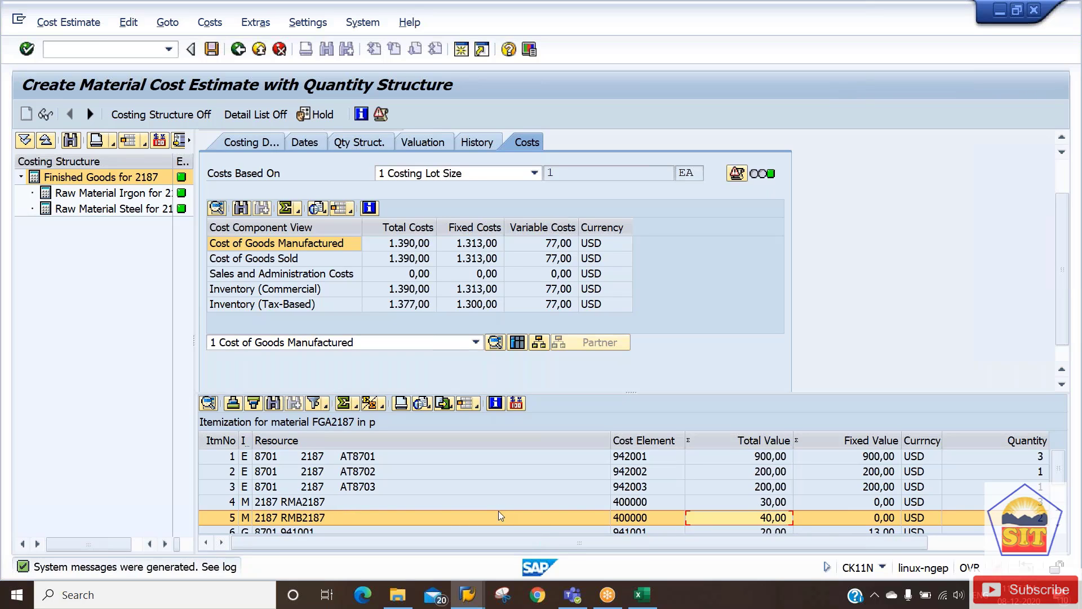
click(632, 505)
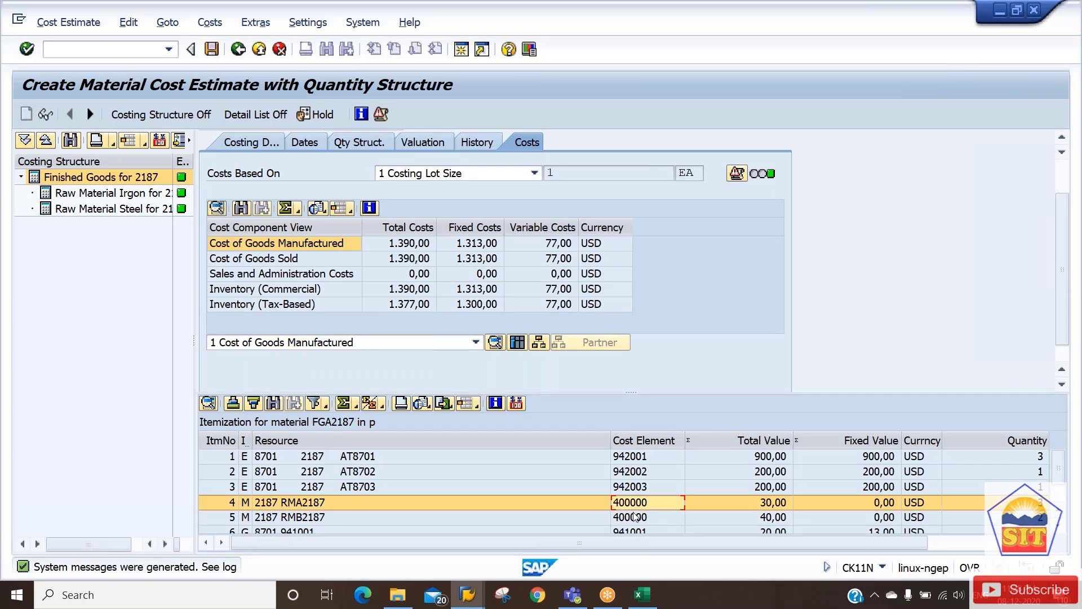
click(634, 518)
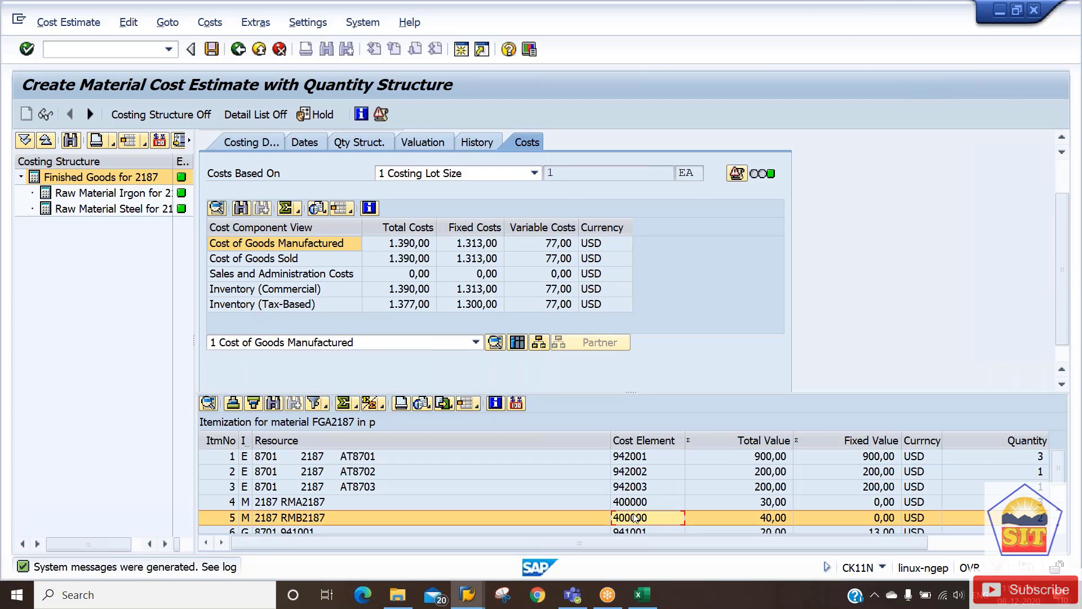
key(alt+Tab)
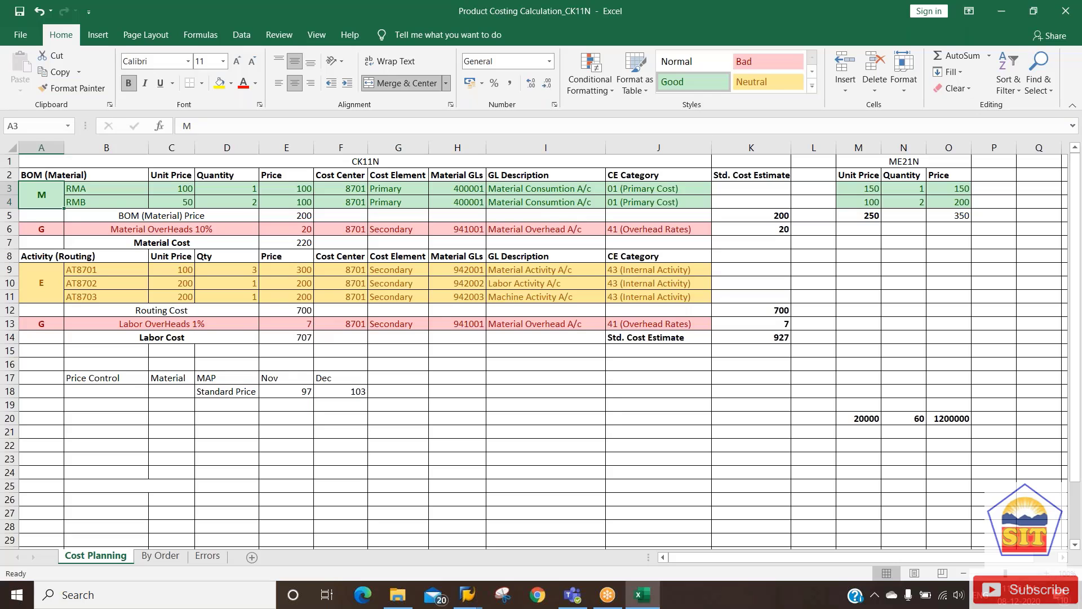
Move to the 10% material overhead row in Excel, then return to SAP.
key(Down)
key(Down)
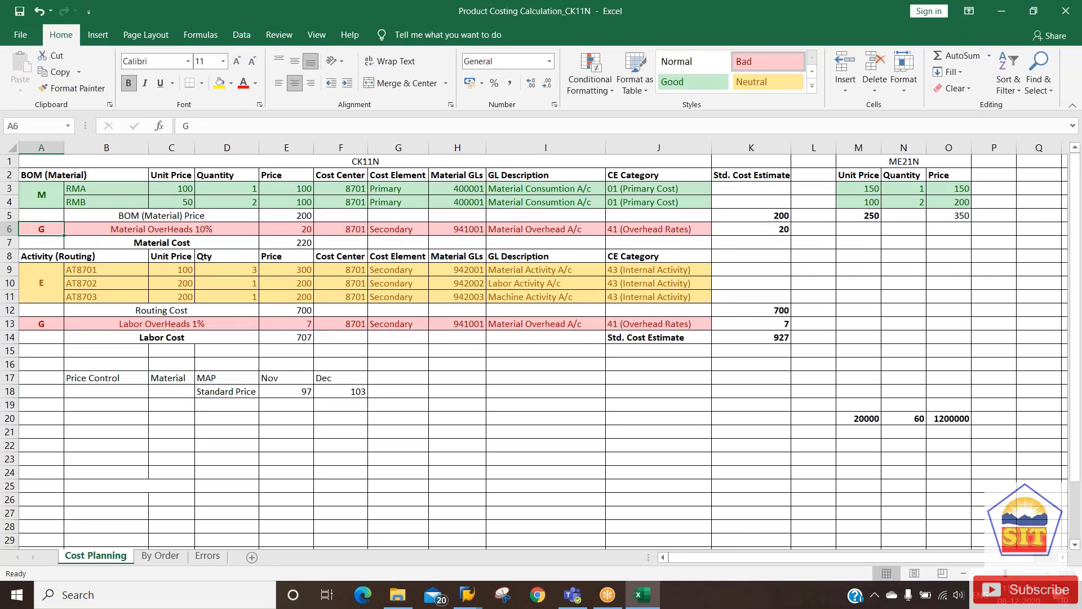
key(alt+Tab)
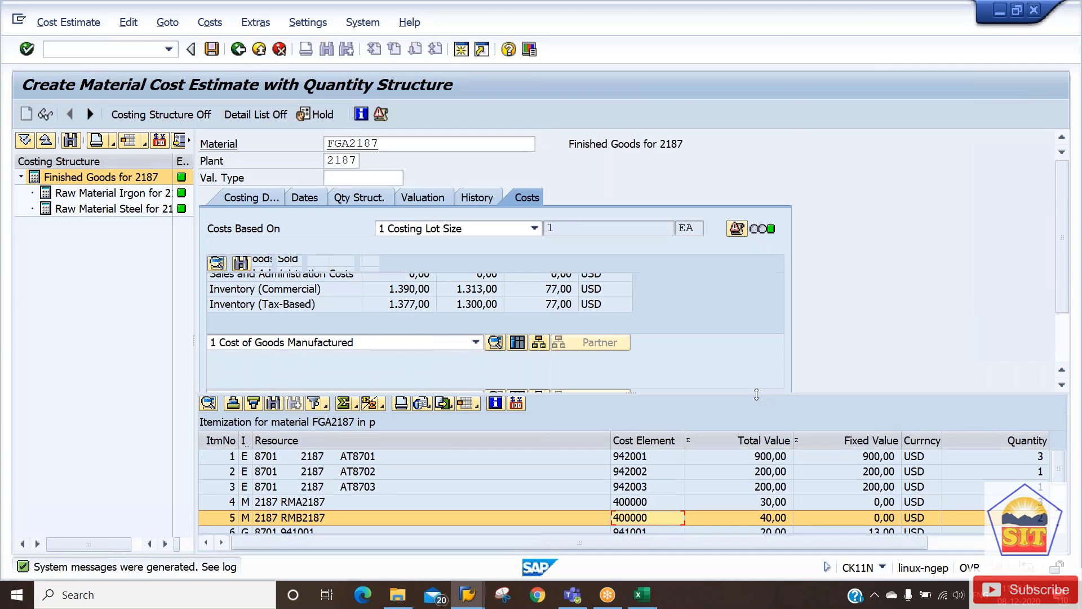
drag(757, 394, 756, 330)
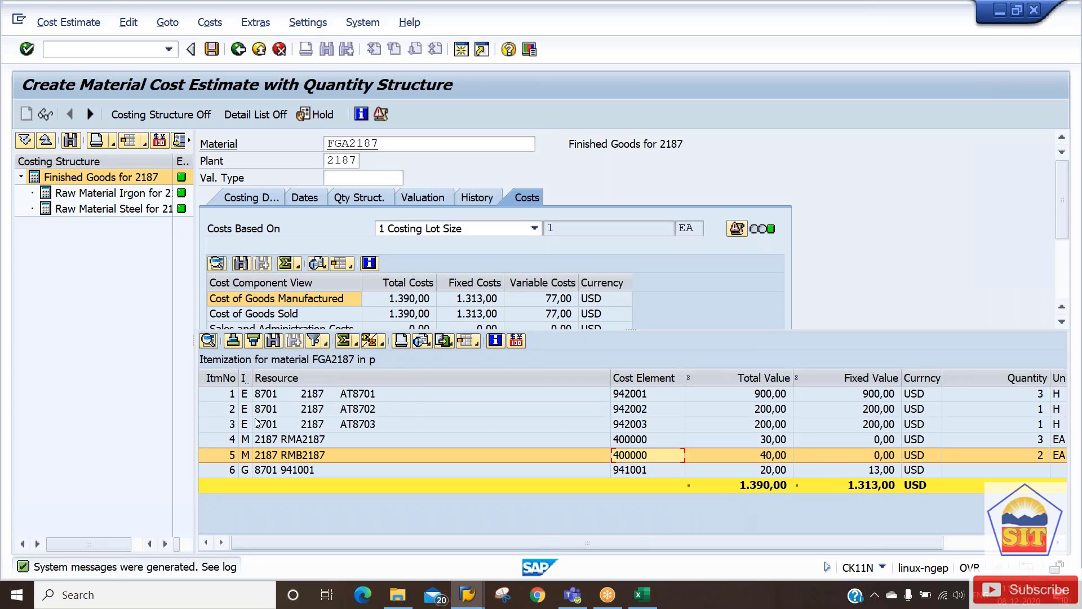
click(245, 471)
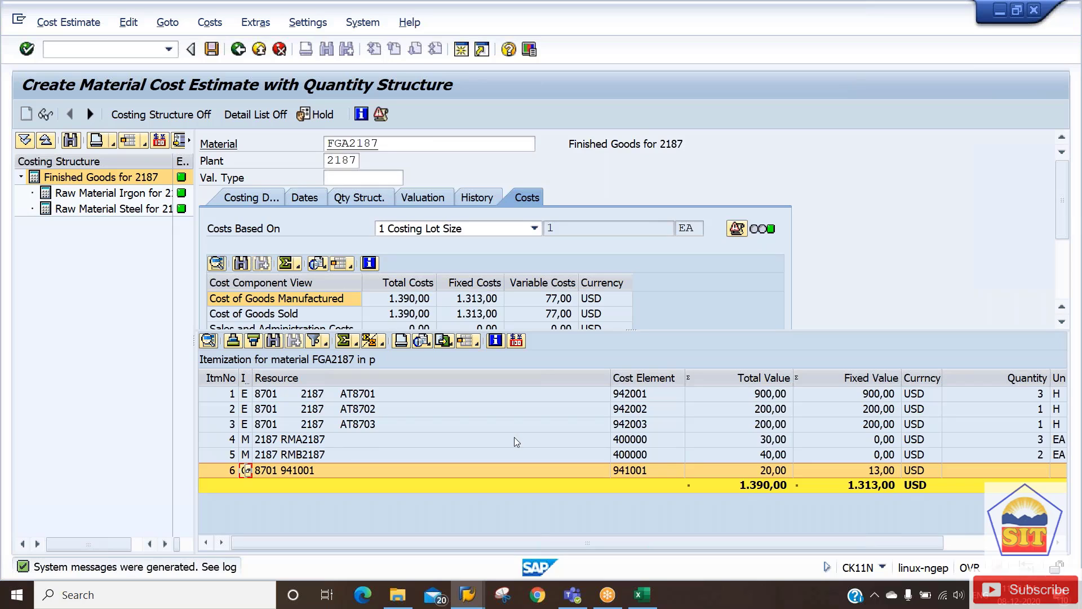
click(248, 423)
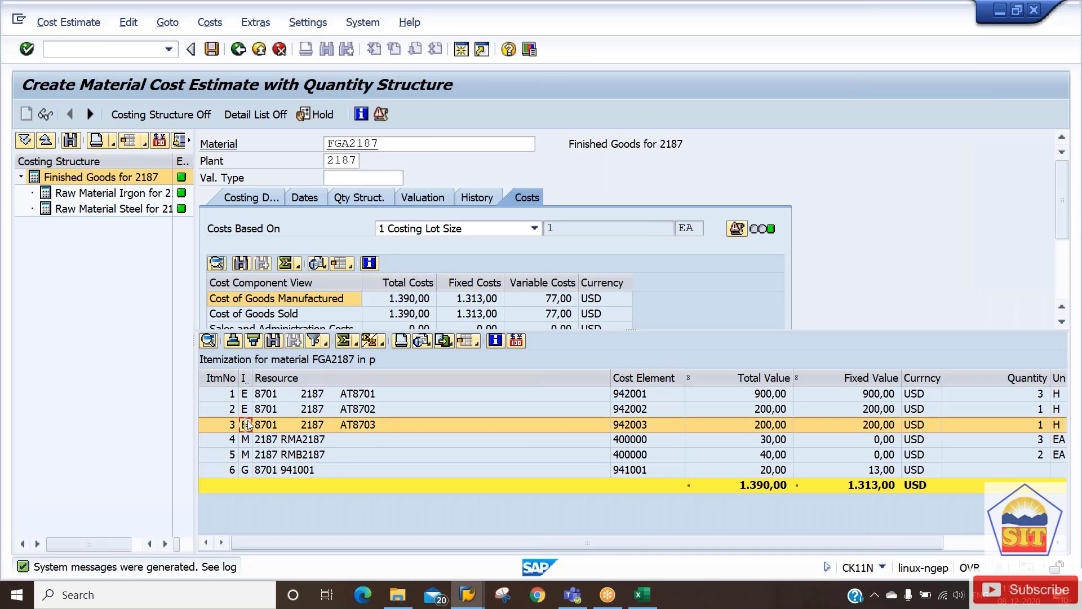
click(248, 408)
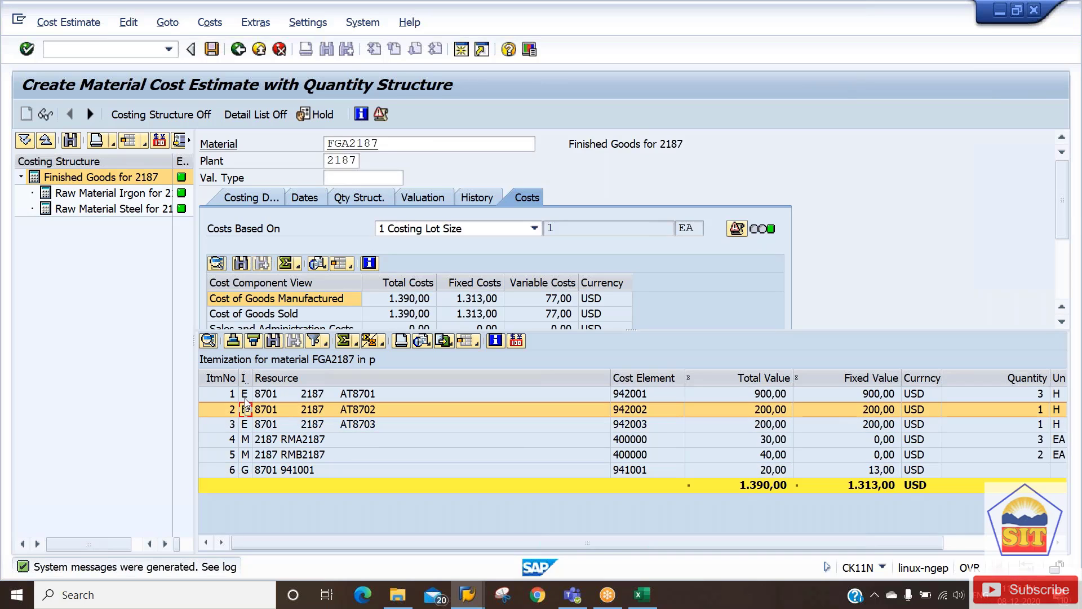
click(247, 395)
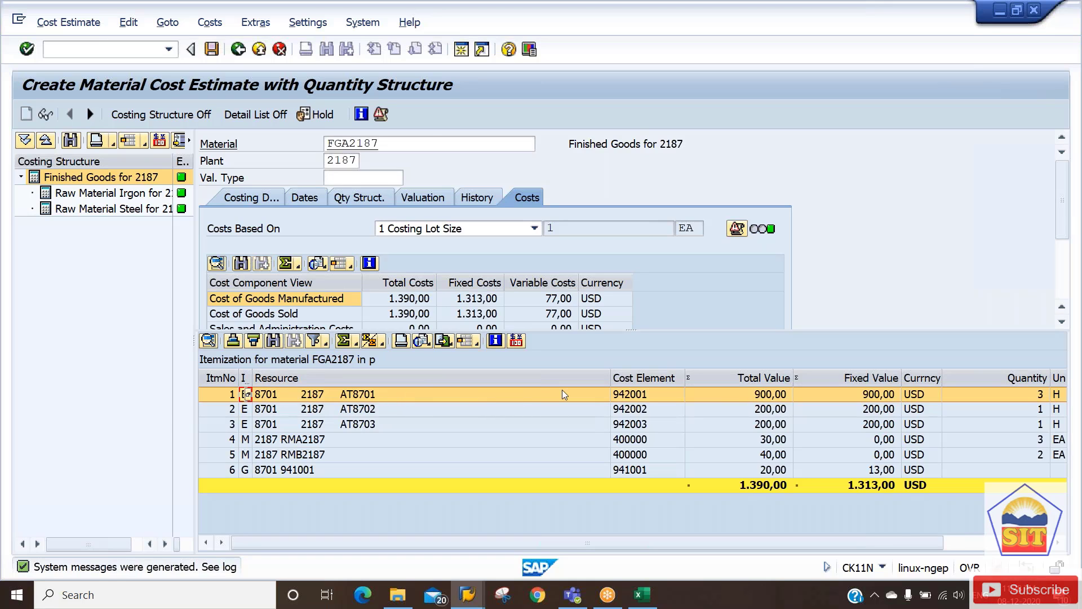
key(alt+Tab)
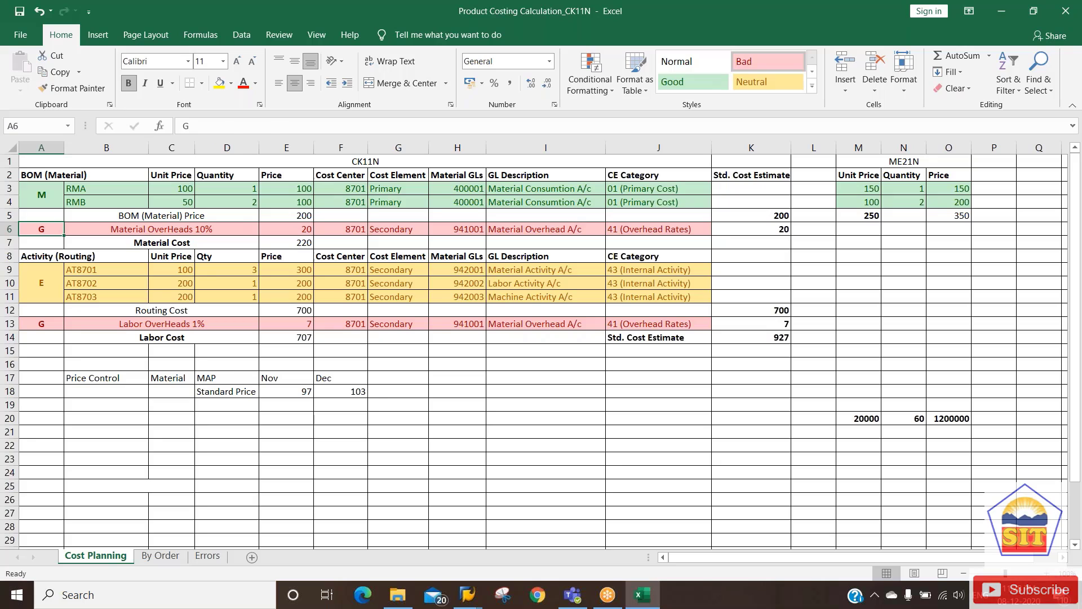
Highlight the AT8701–AT8703 routing activity rows in Excel, then switch back to SAP.
click(67, 283)
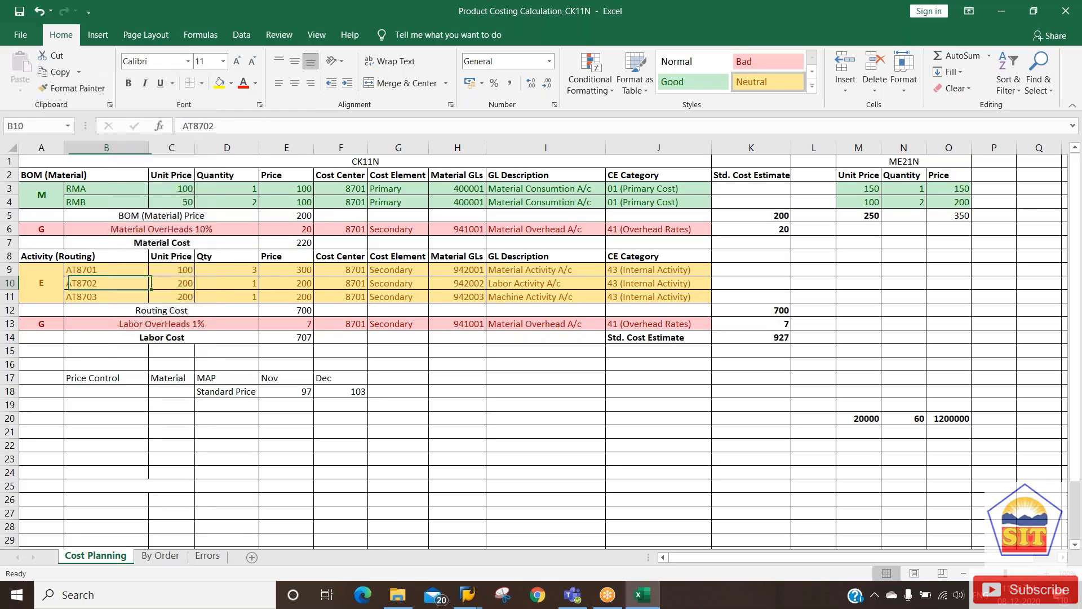
drag(106, 269, 106, 297)
click(41, 283)
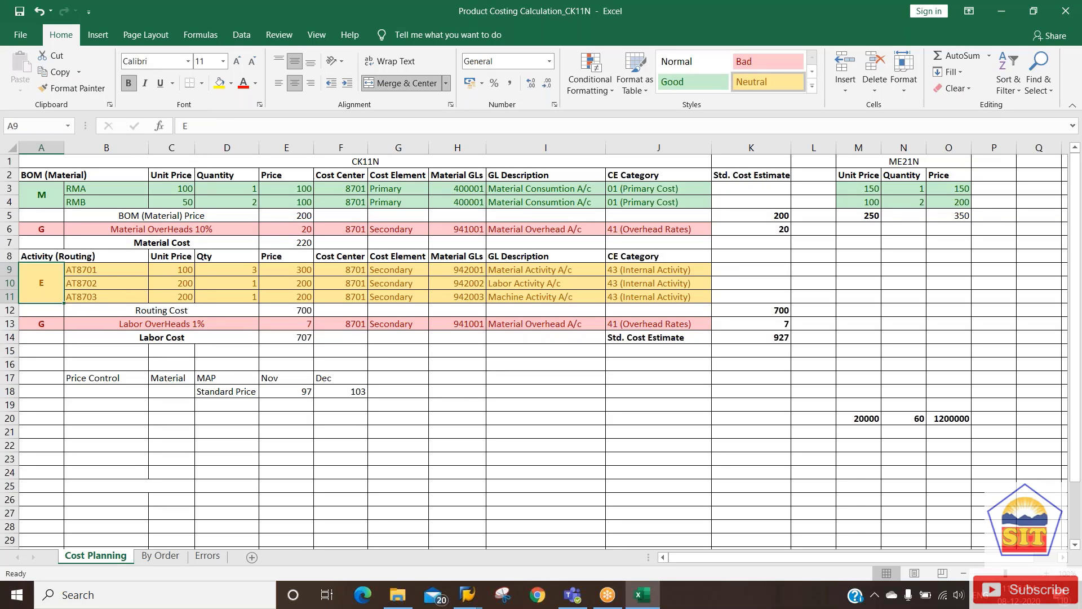
key(alt+Tab)
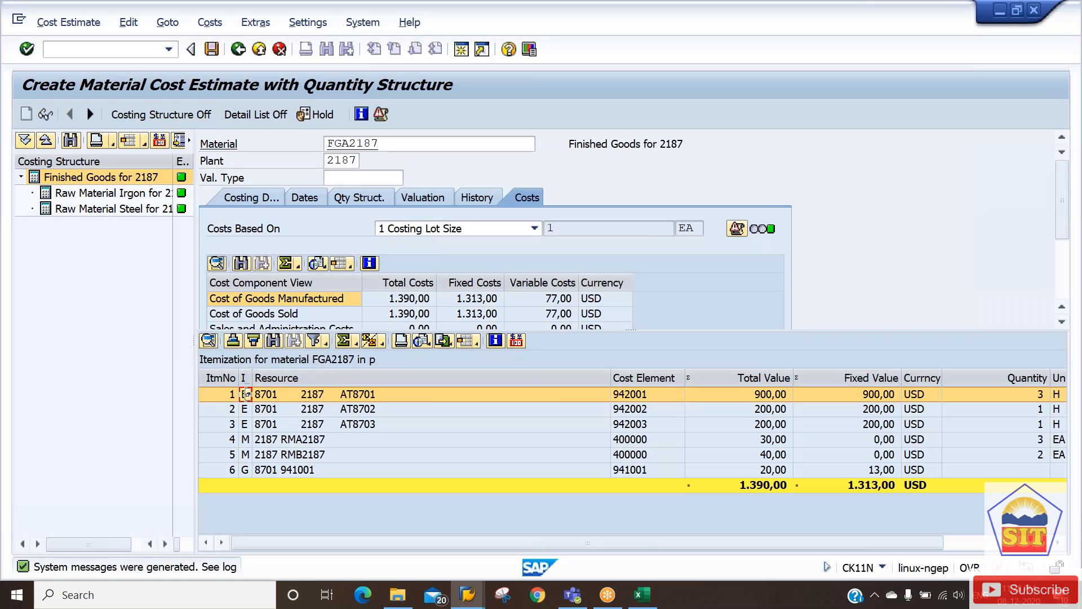
Review the itemization lines: activity cost elements 942001/942002, overhead 941001, raw material 400000 and RMB2187.
click(769, 414)
click(772, 427)
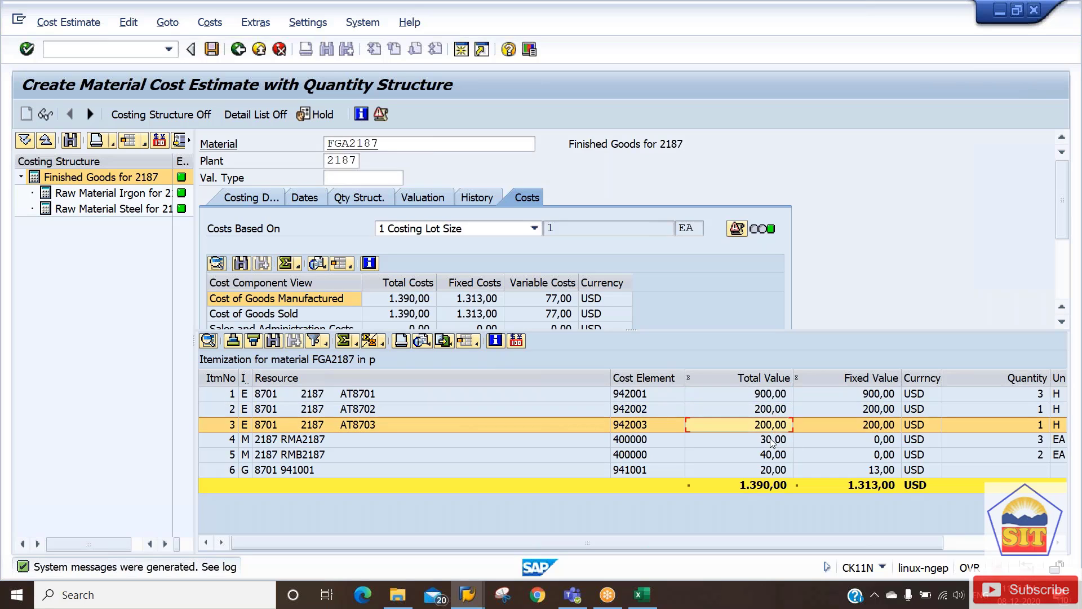
click(650, 398)
click(653, 410)
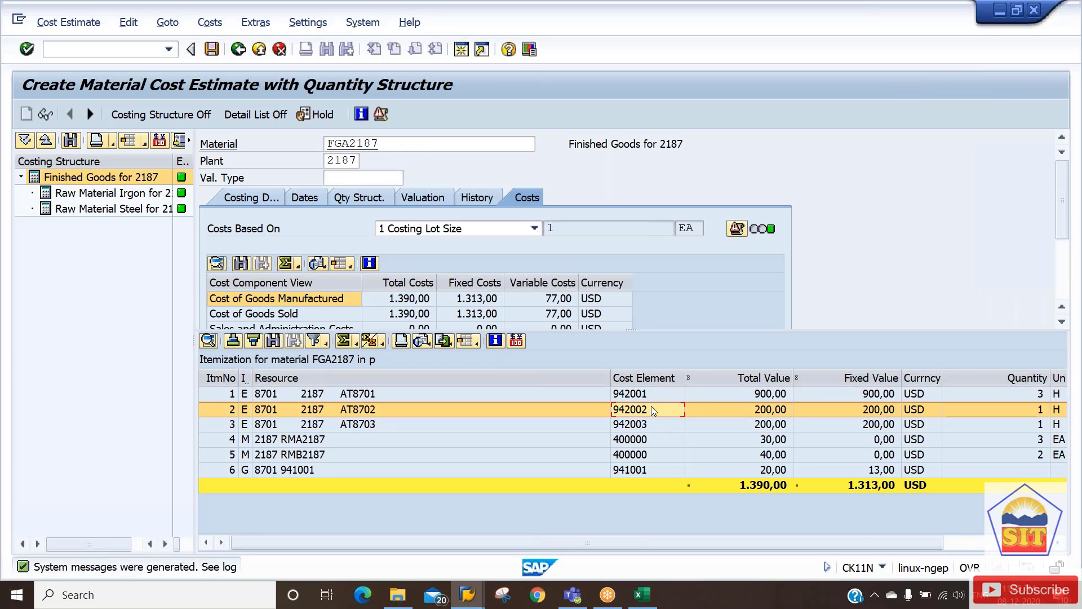
click(651, 424)
click(651, 397)
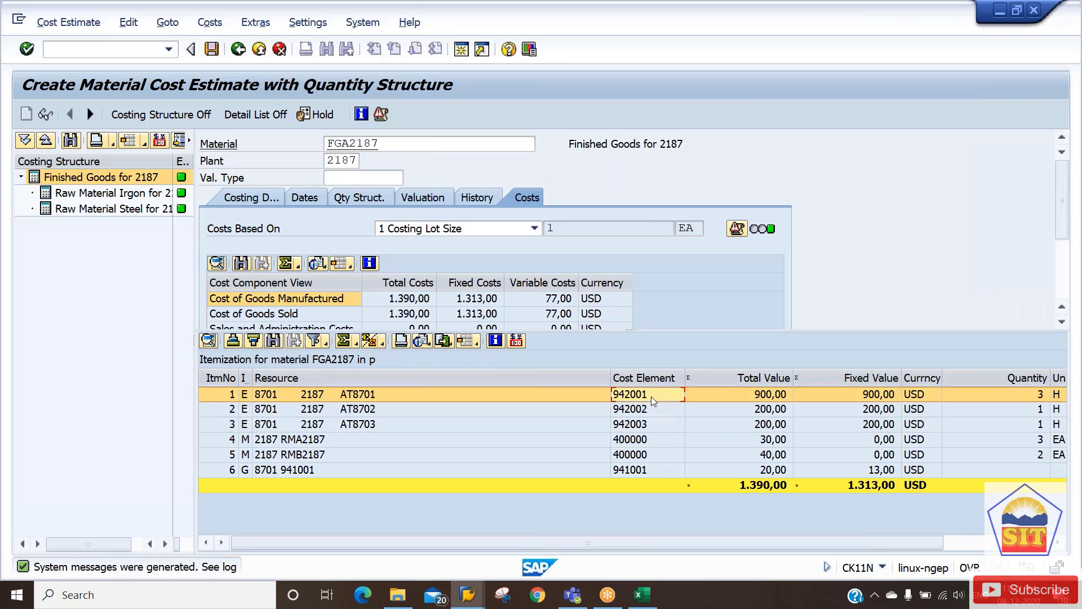
click(647, 471)
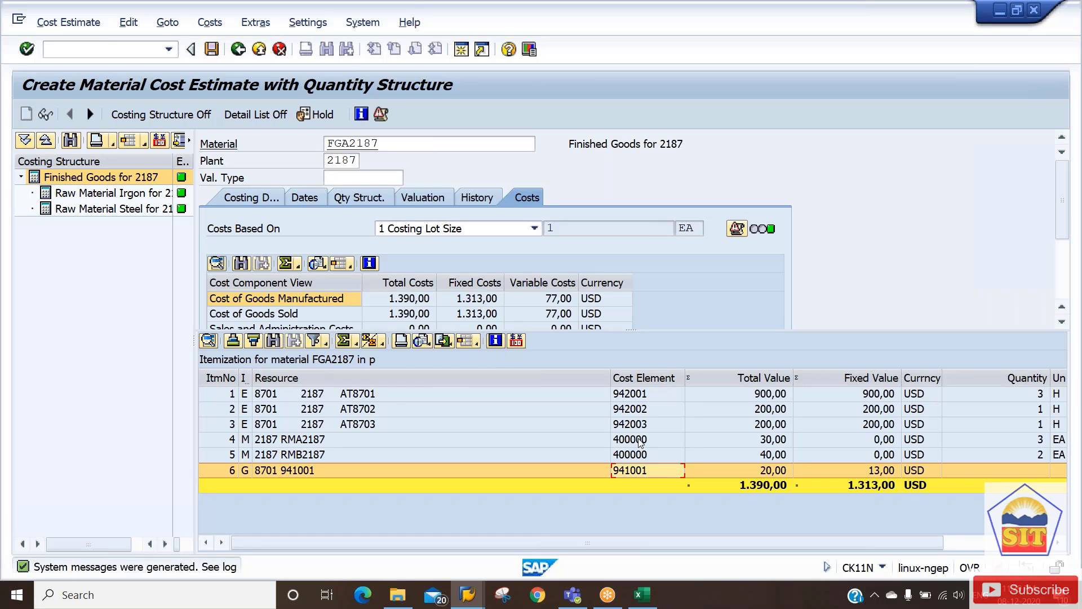
click(640, 441)
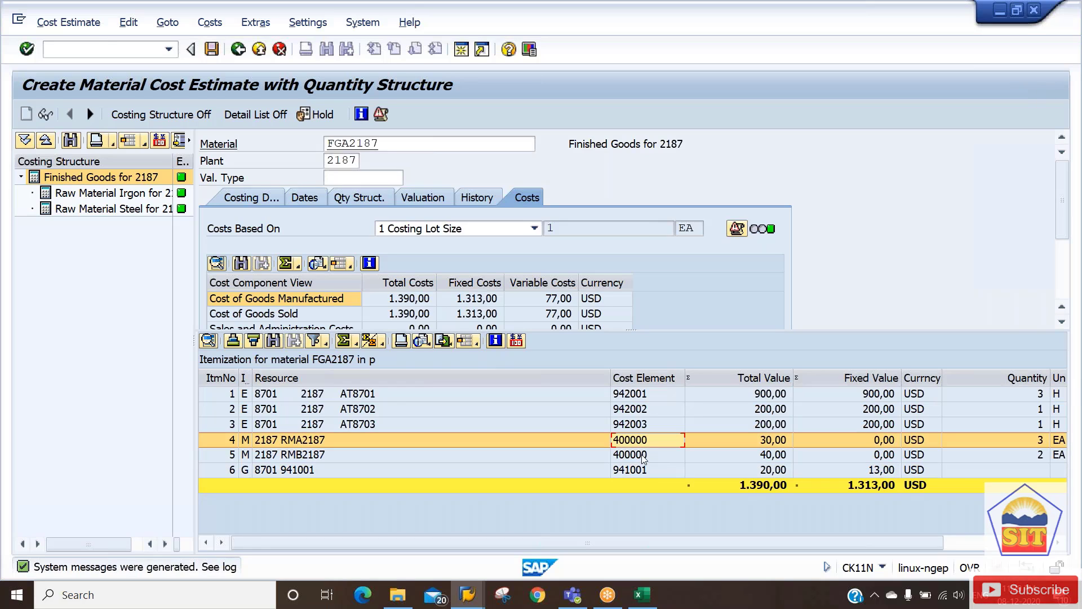
click(641, 456)
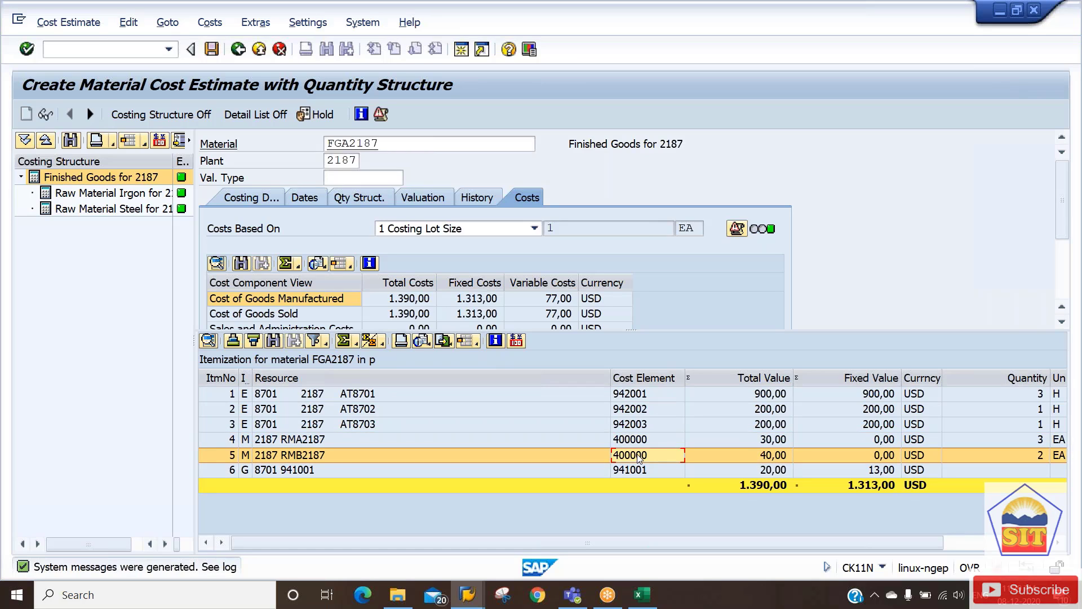
click(640, 395)
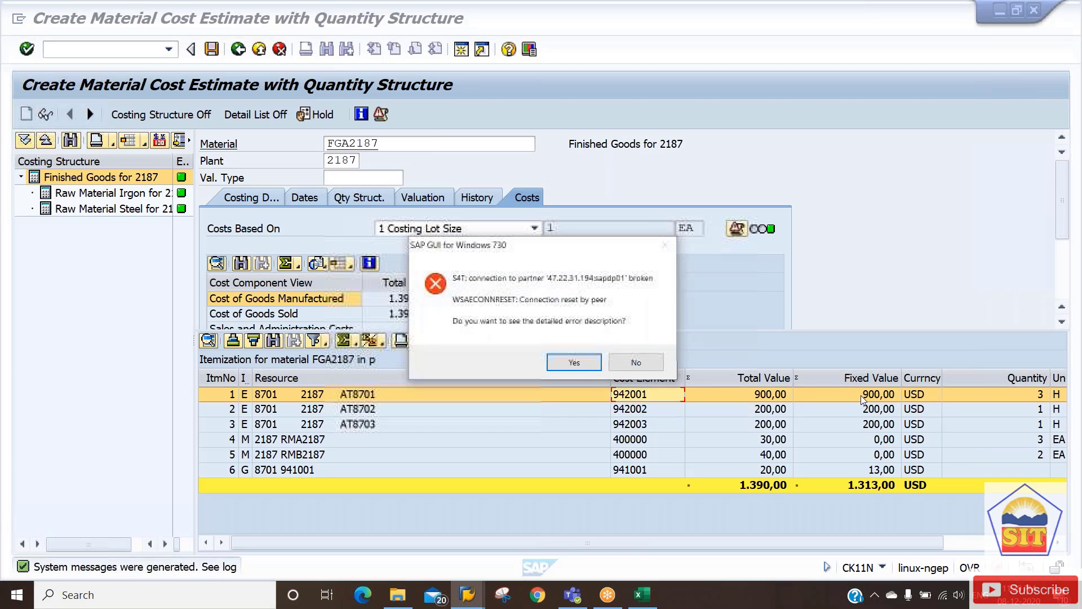
Dismiss the WSAECONNRESET error and log on again to SAP S4H 1909- hana123.
key(Return)
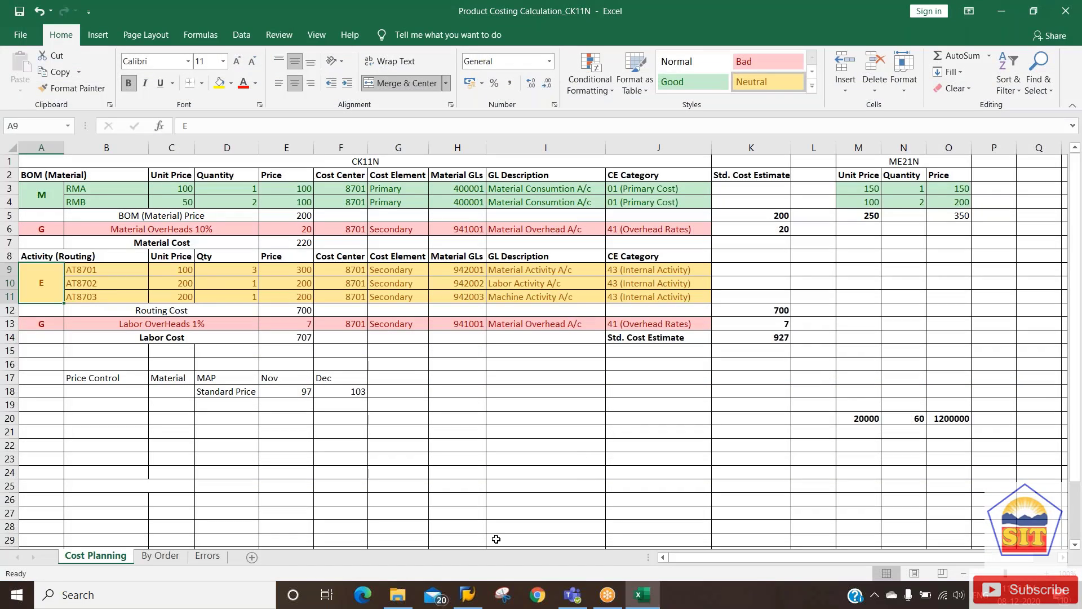
click(468, 595)
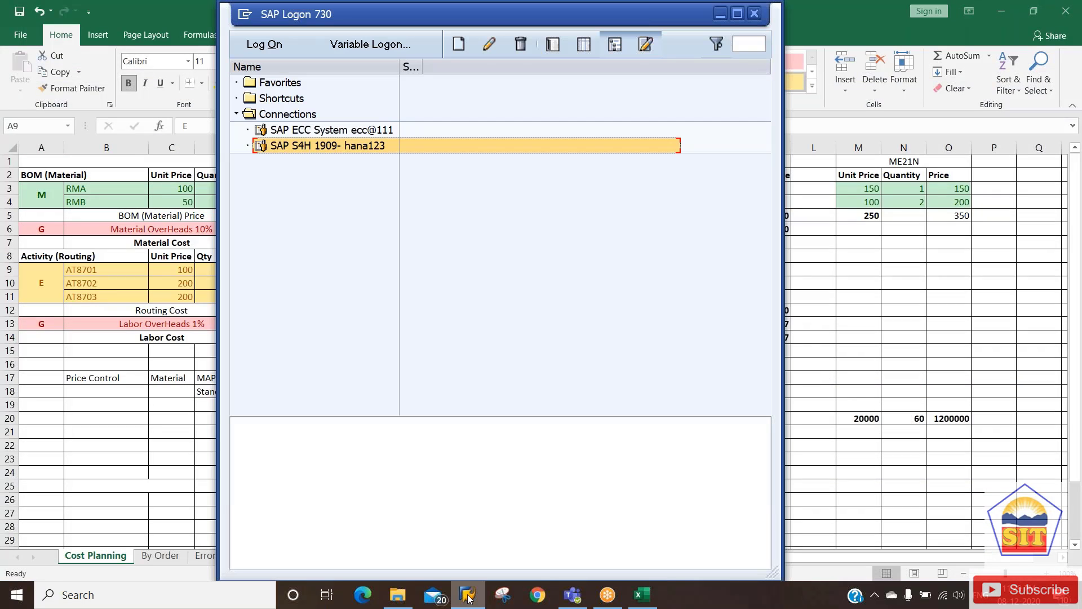
key(Return)
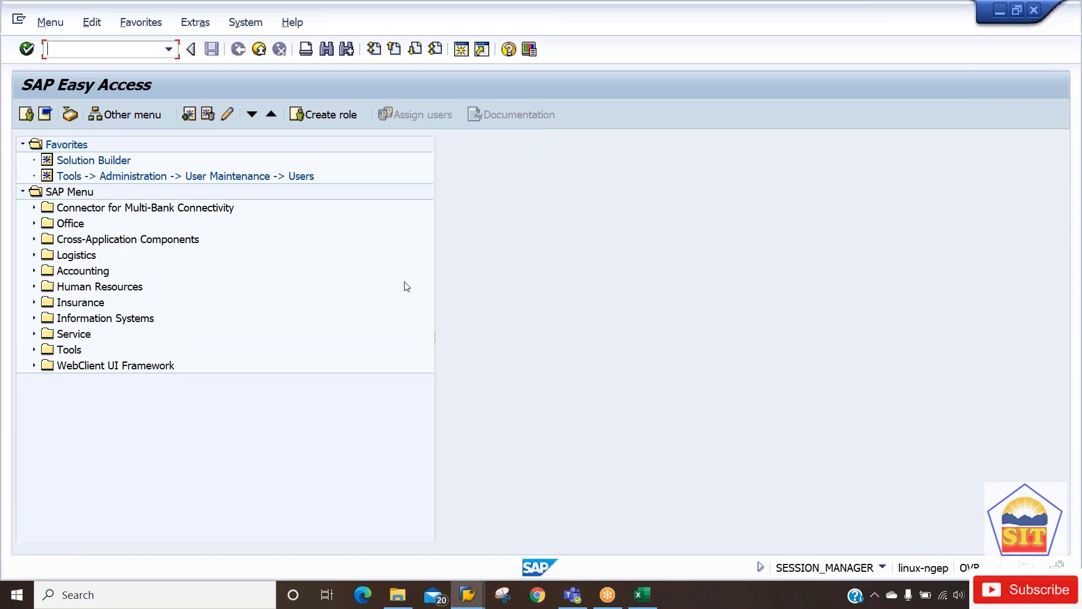
Run CK11N with material FGA2187, plant 2187 and costing variant PPC1 recalled from history.
text(ck11n)
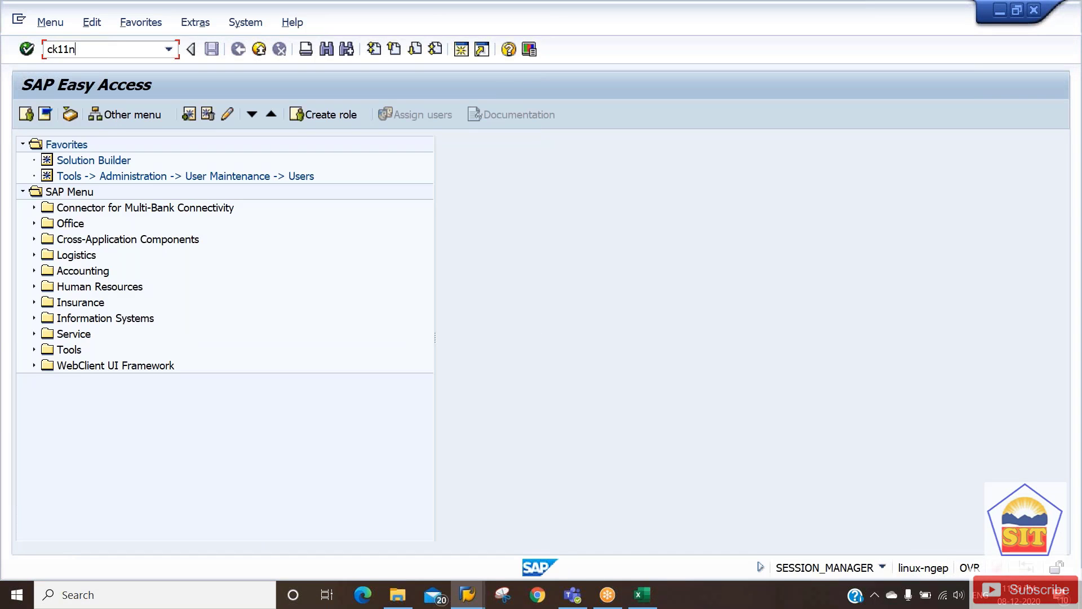
key(Return)
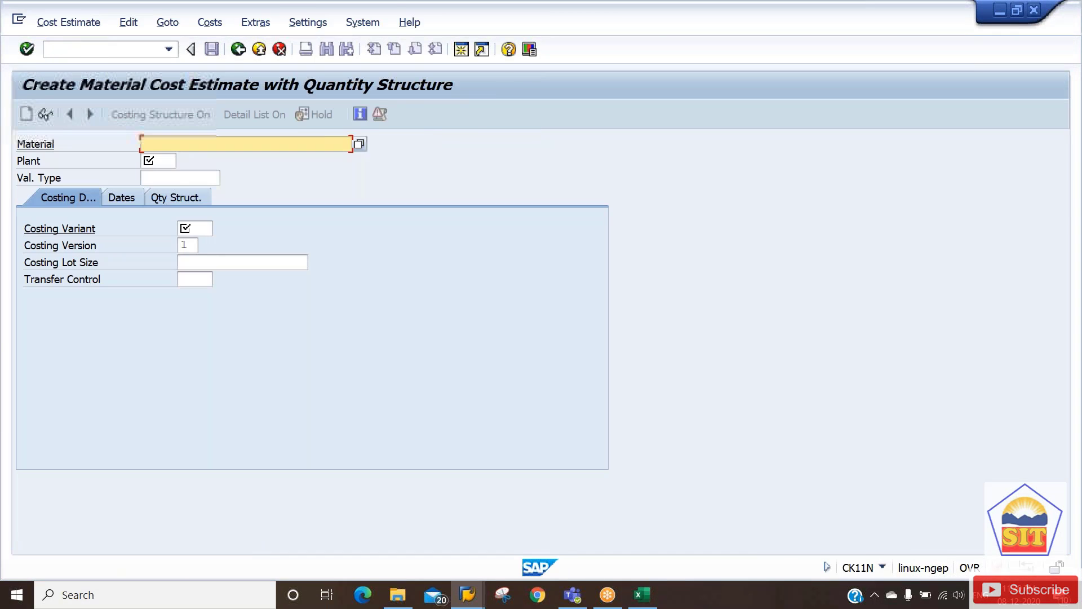
key(Down)
key(Down)
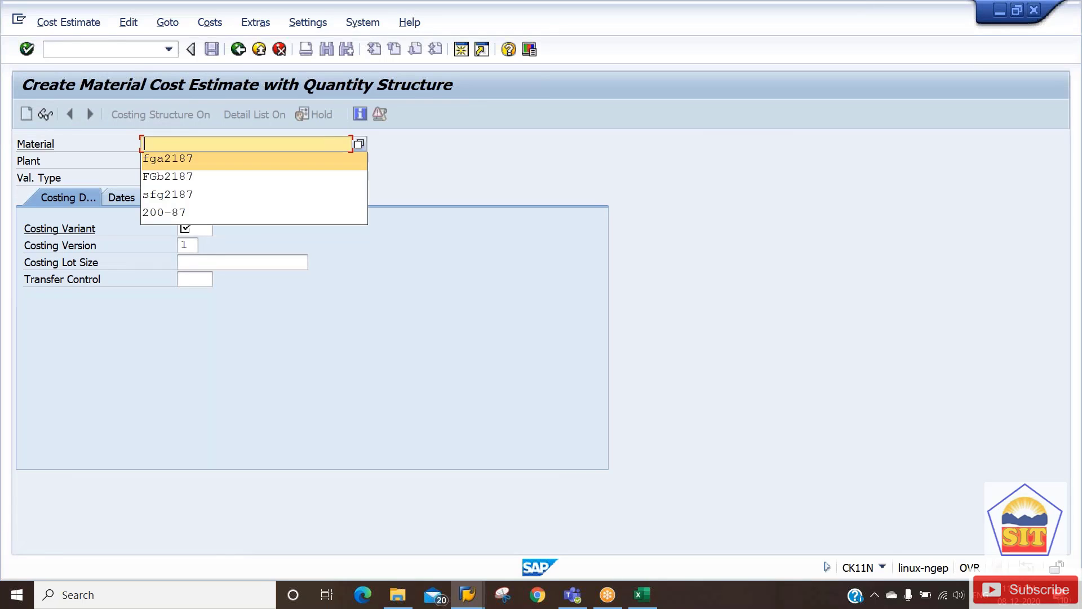
key(Tab)
key(Down)
key(Tab)
key(Tab)
key(Tab)
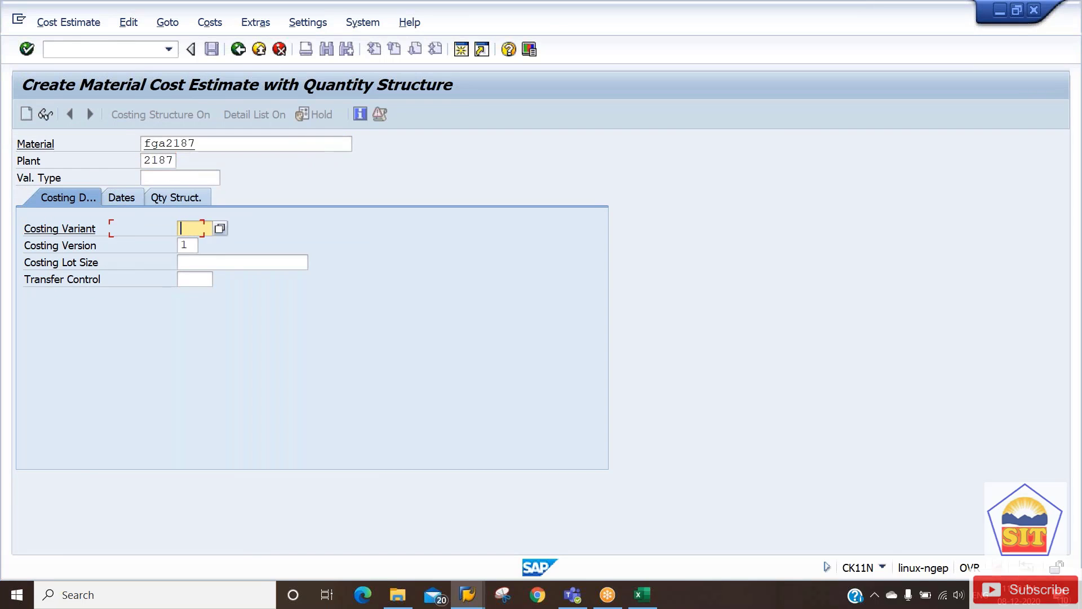
key(Down)
key(Down)
key(Tab)
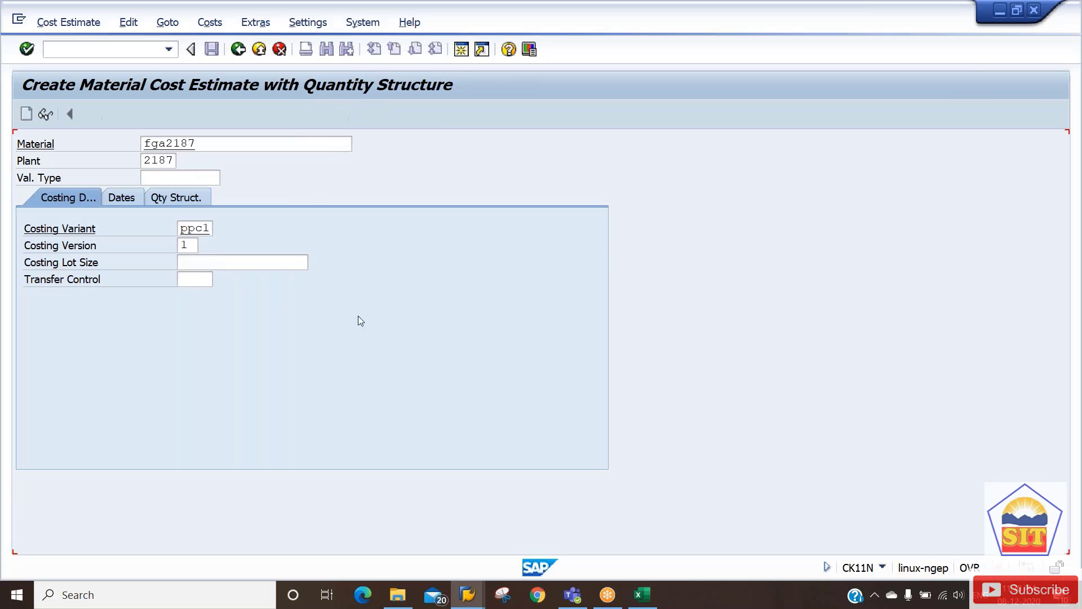
key(Return)
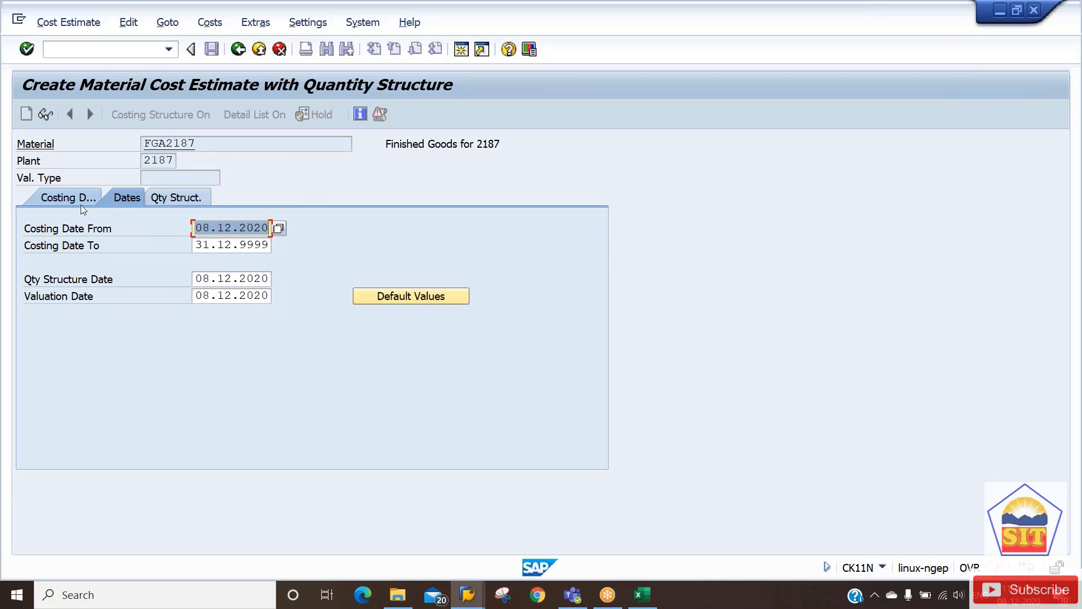
click(65, 200)
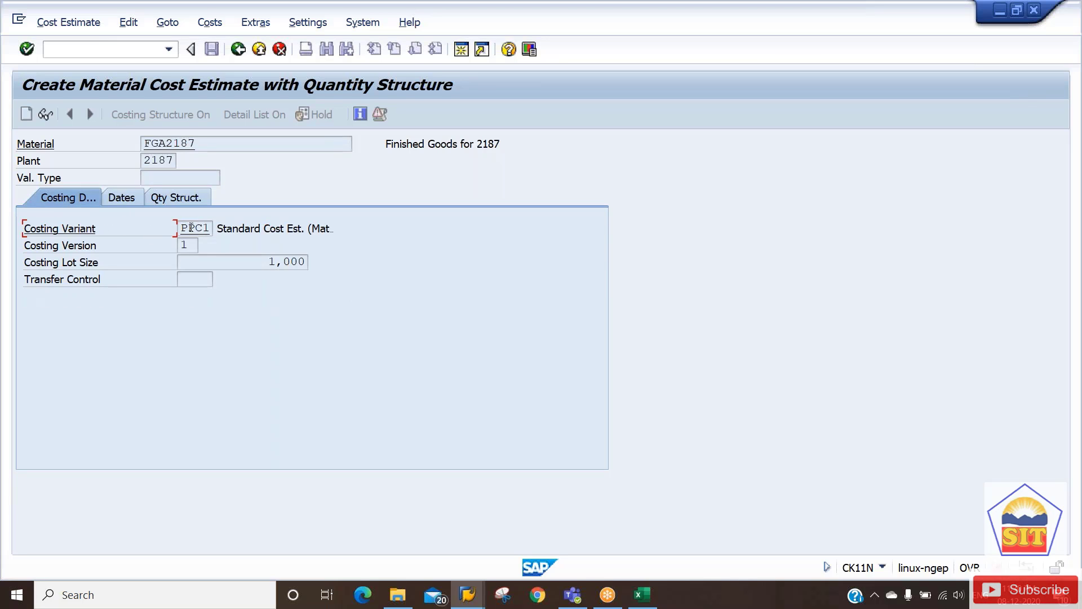
Open costing variant PPC1 and inspect costing type 01's price update and valuation view options unchanged.
double_click(191, 227)
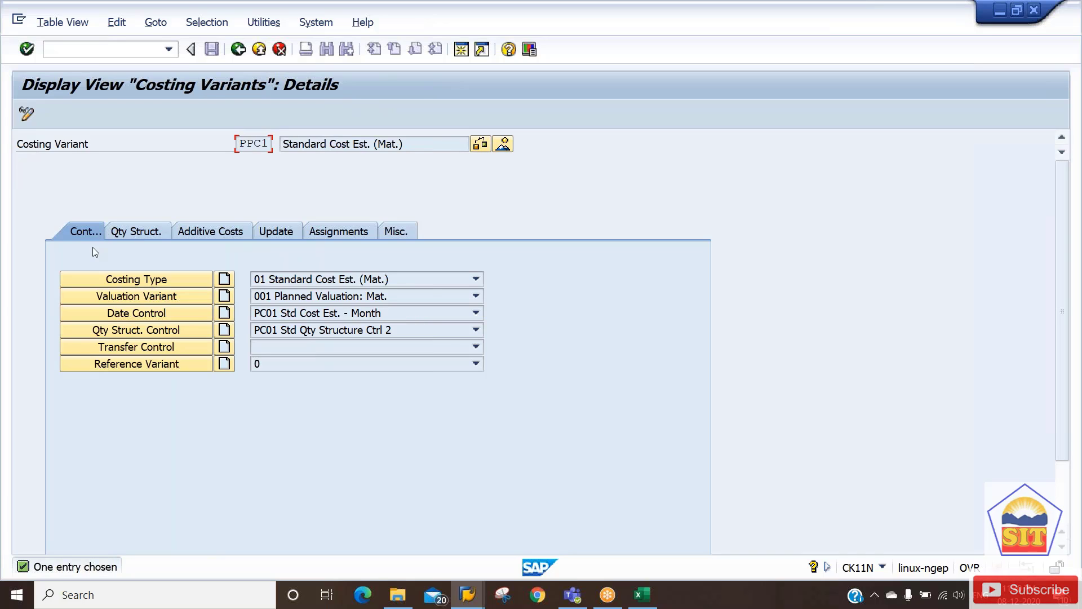
click(129, 282)
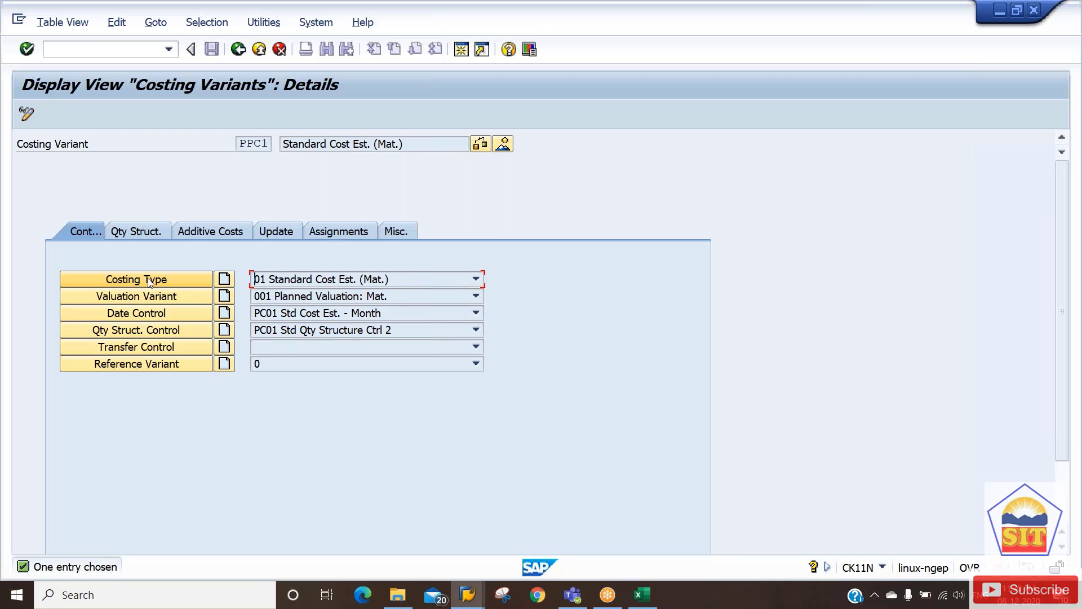
click(150, 280)
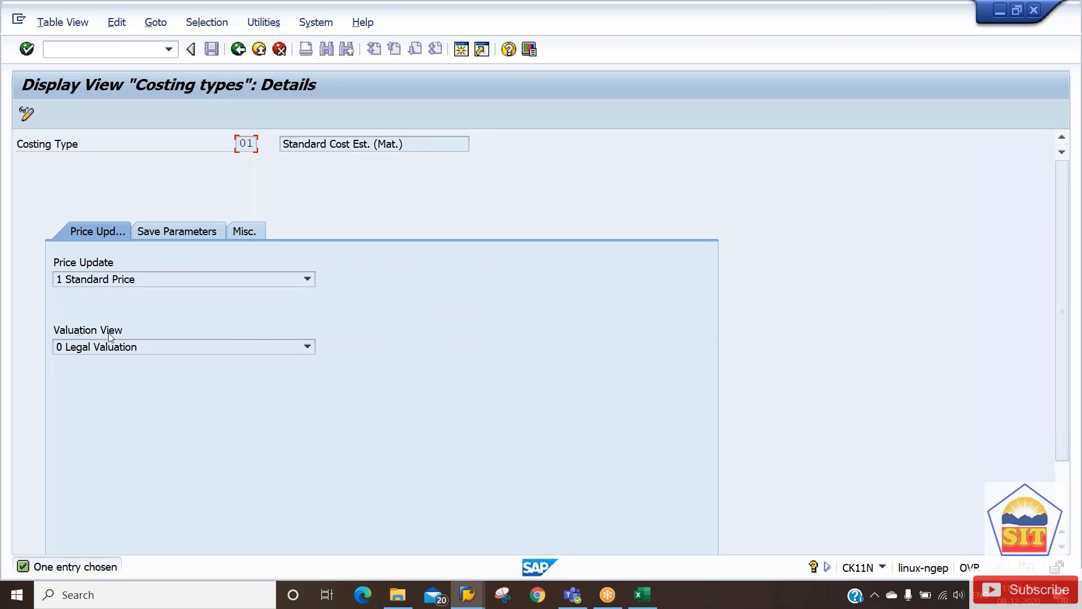
click(115, 346)
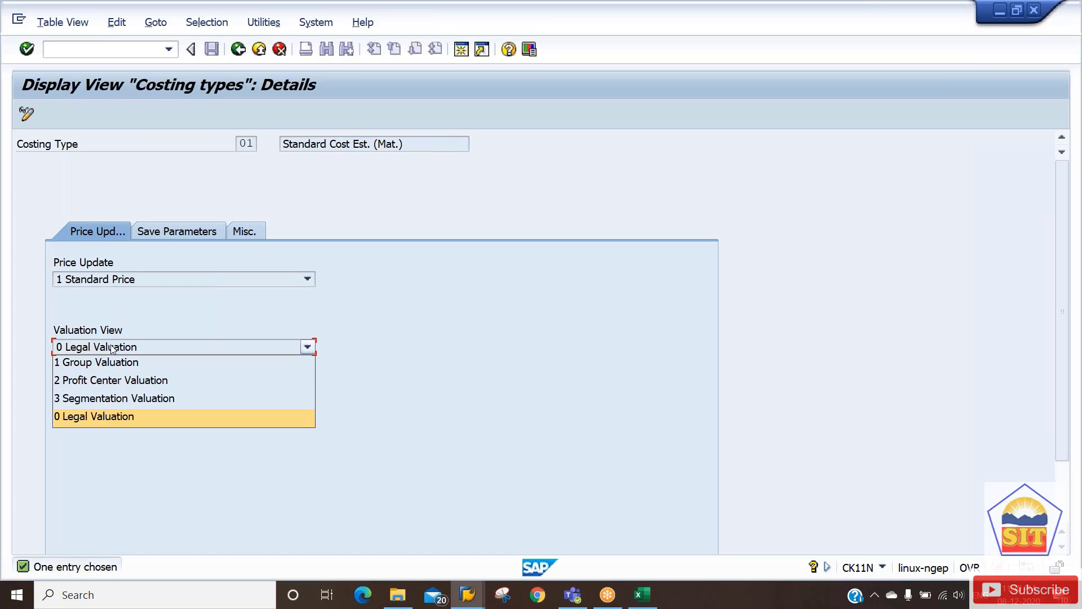
key(Escape)
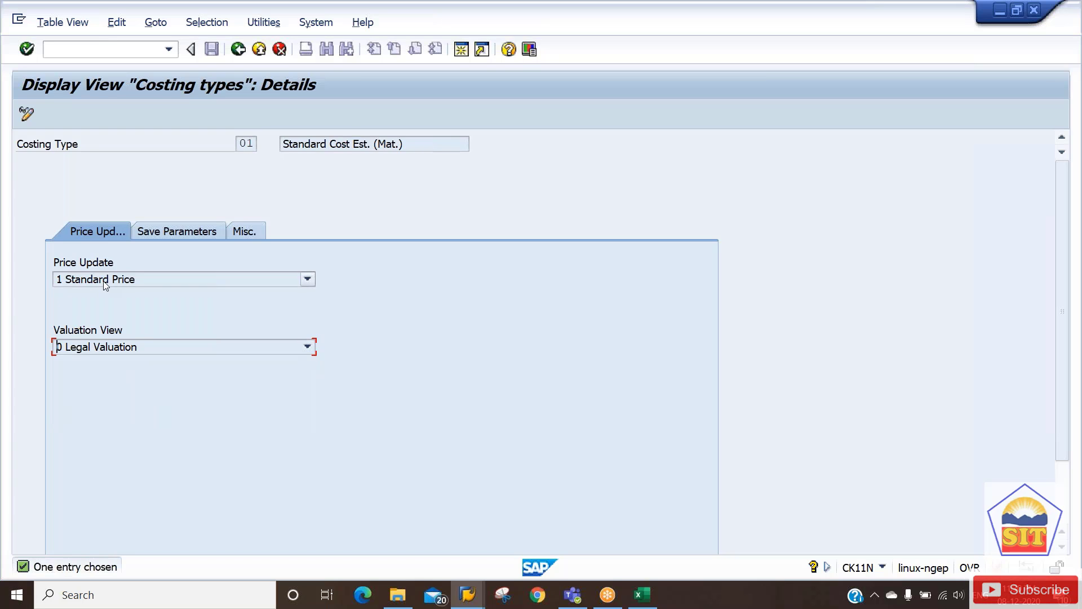
click(104, 282)
click(105, 282)
click(239, 50)
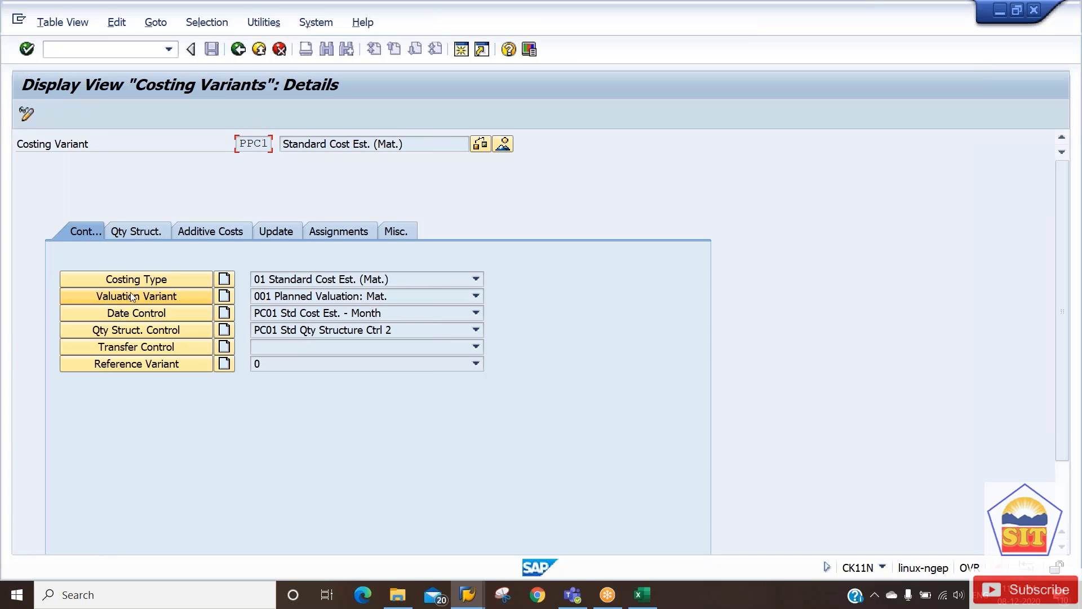
Change valuation variant 001's priority 3 strategy to 9 Future Standard Price, keeping priority 4 Moving Average.
click(133, 297)
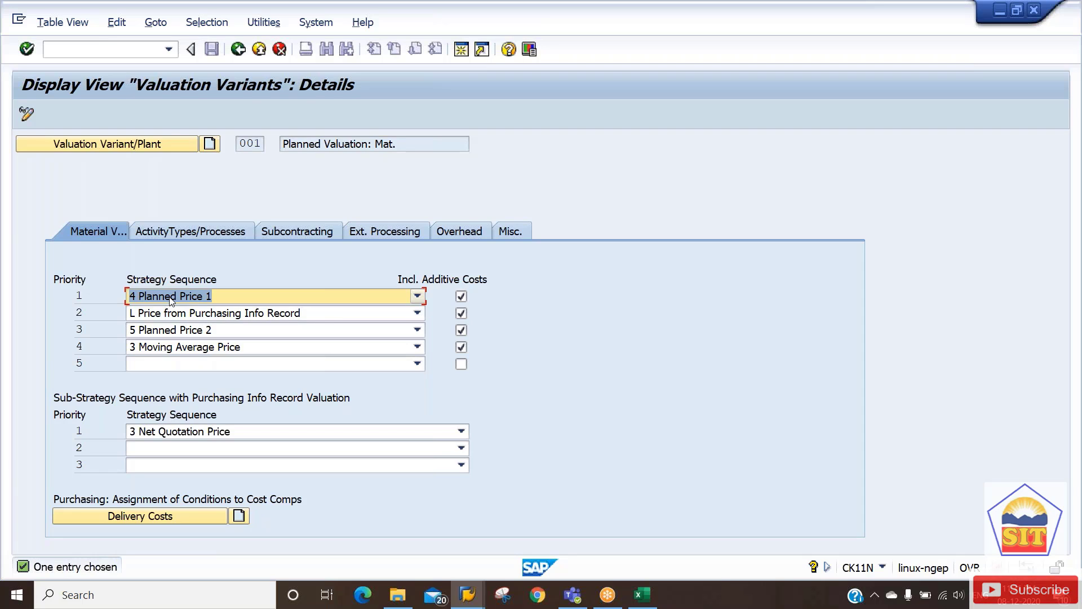
click(208, 335)
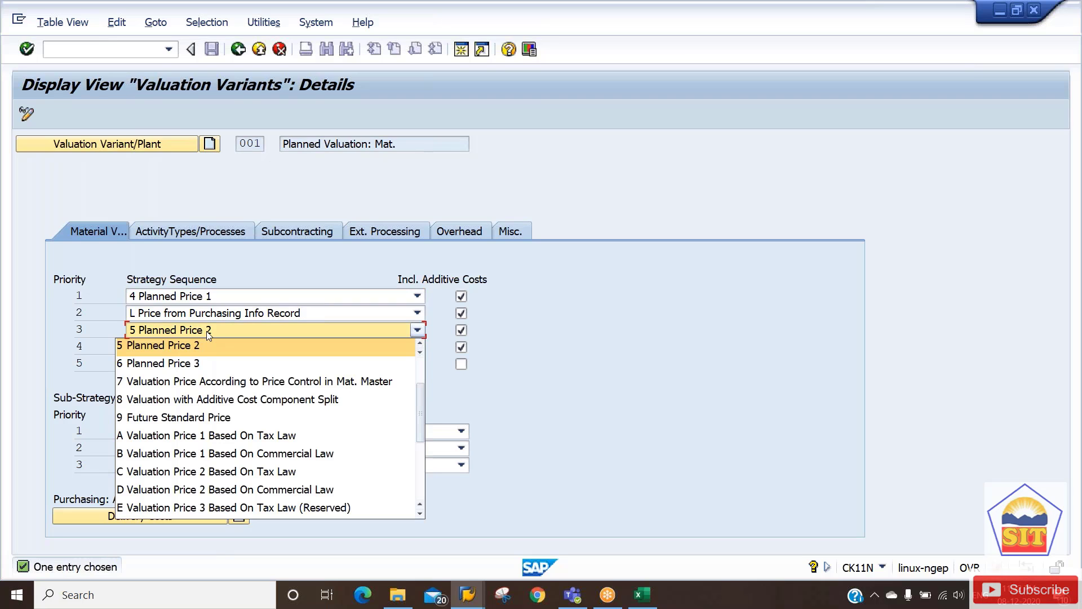
click(186, 417)
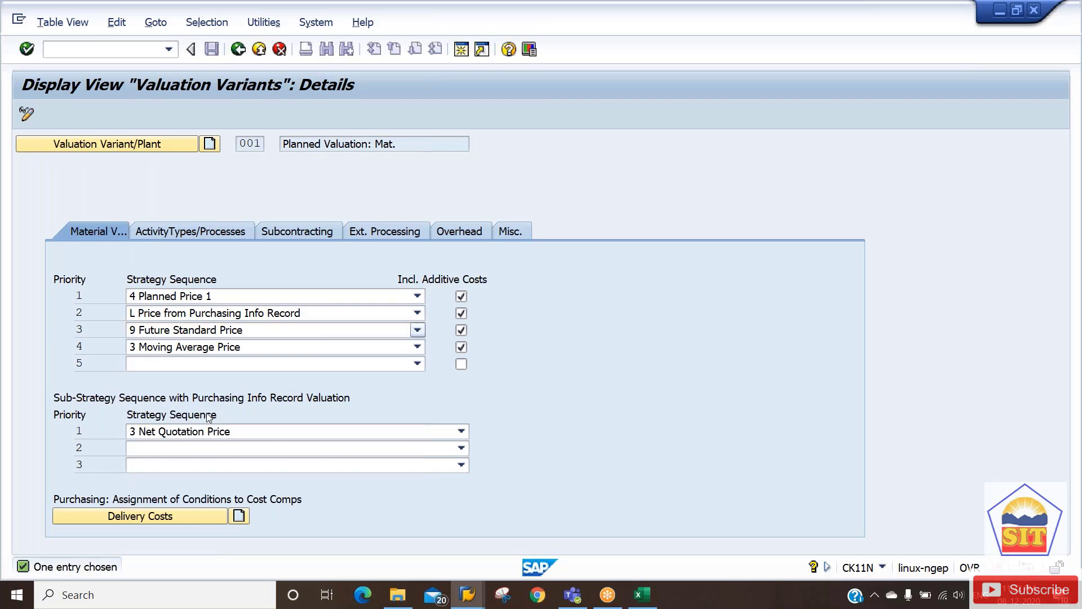
key(Return)
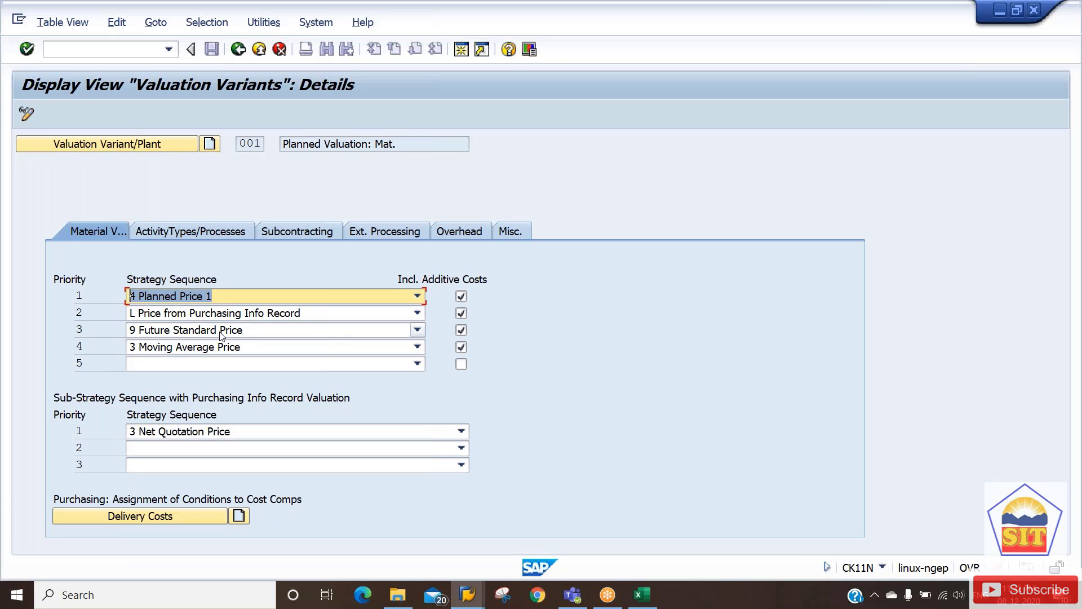
click(221, 349)
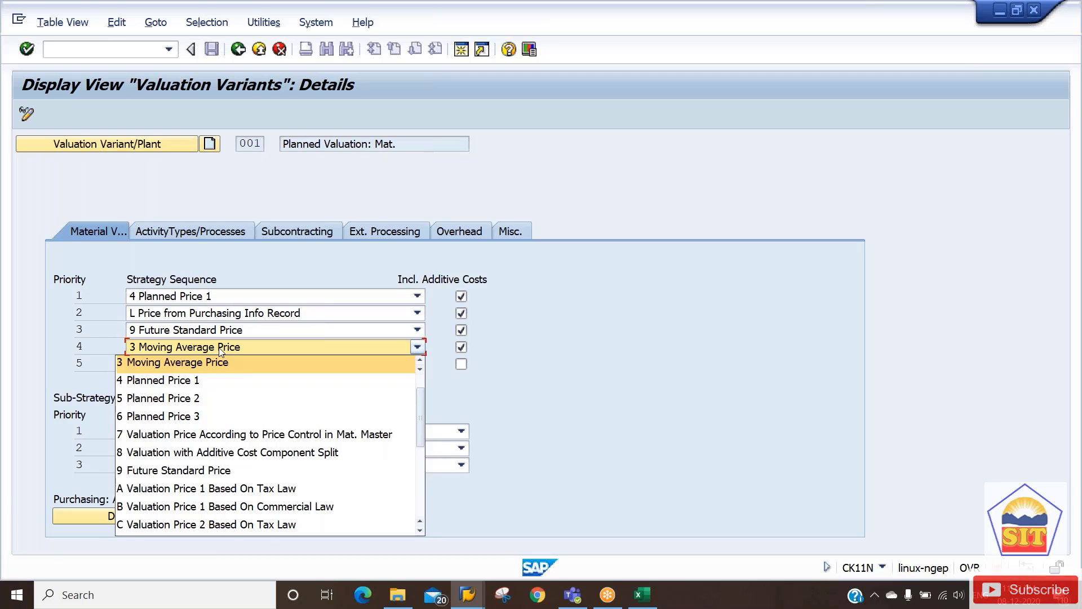
click(221, 350)
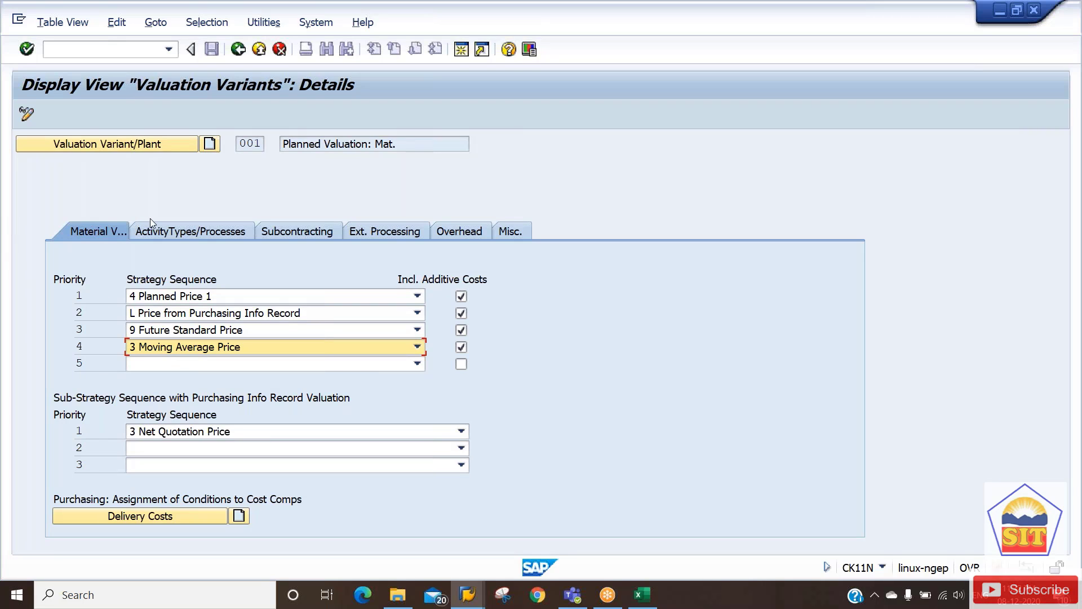
click(177, 229)
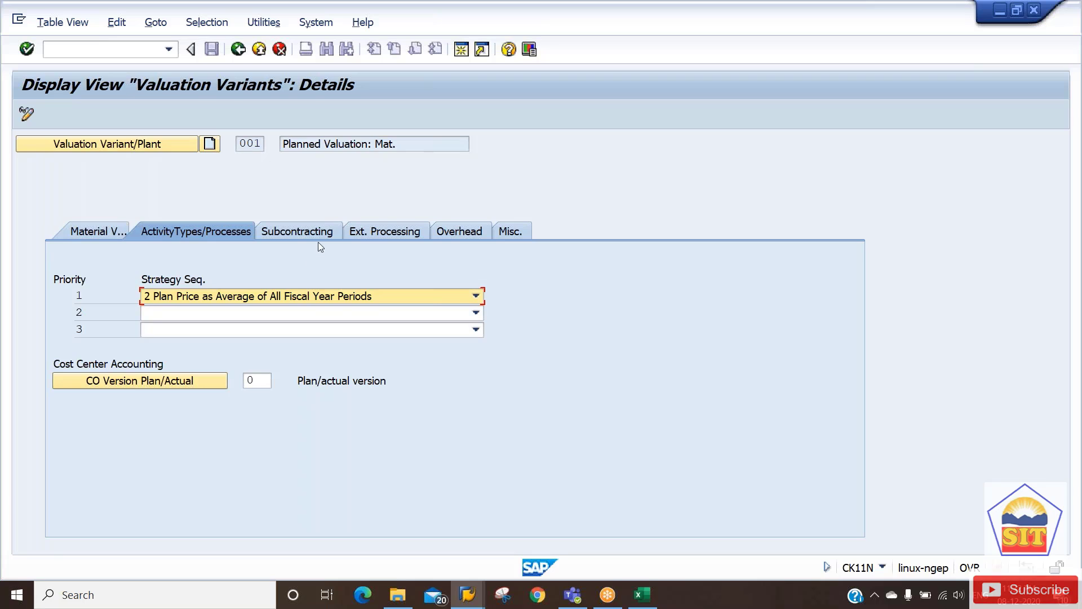
Review valuation variant 001's material and activity strategies and keep overhead costing sheet 2187.
click(82, 235)
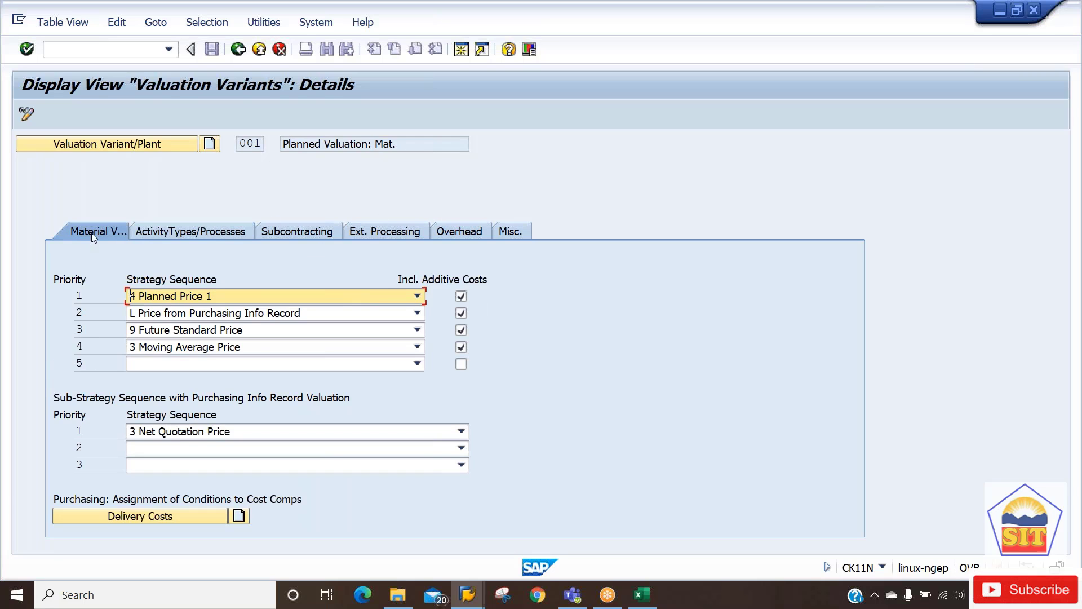
click(164, 229)
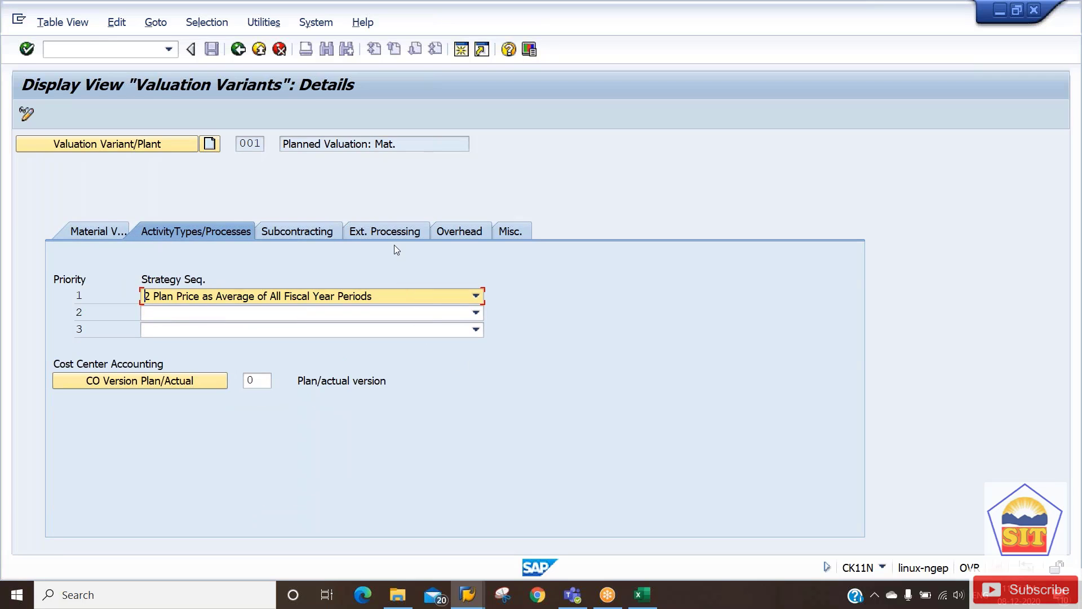
click(462, 231)
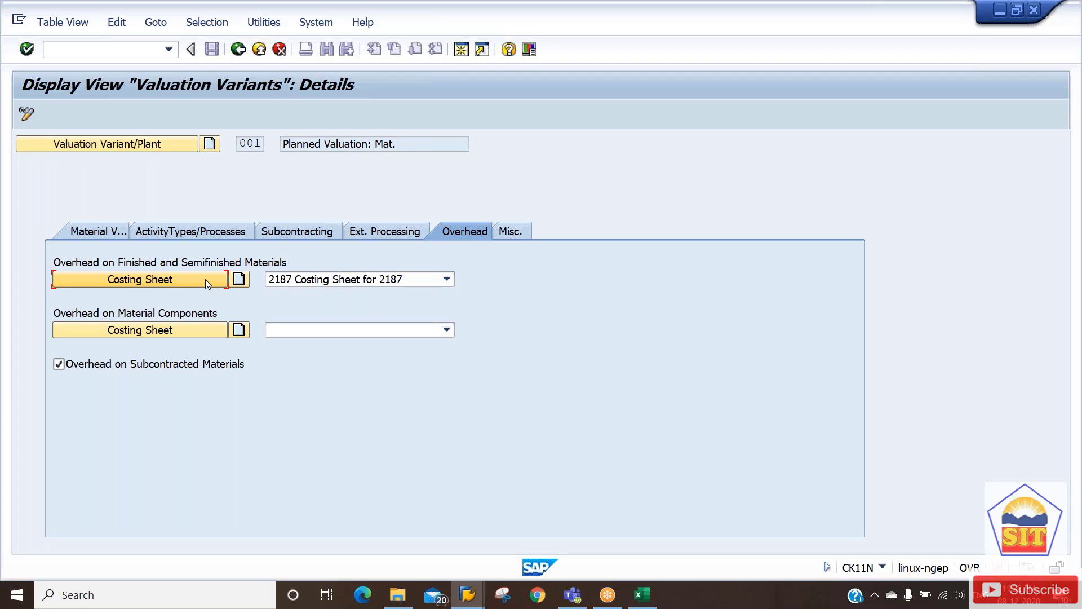
click(311, 283)
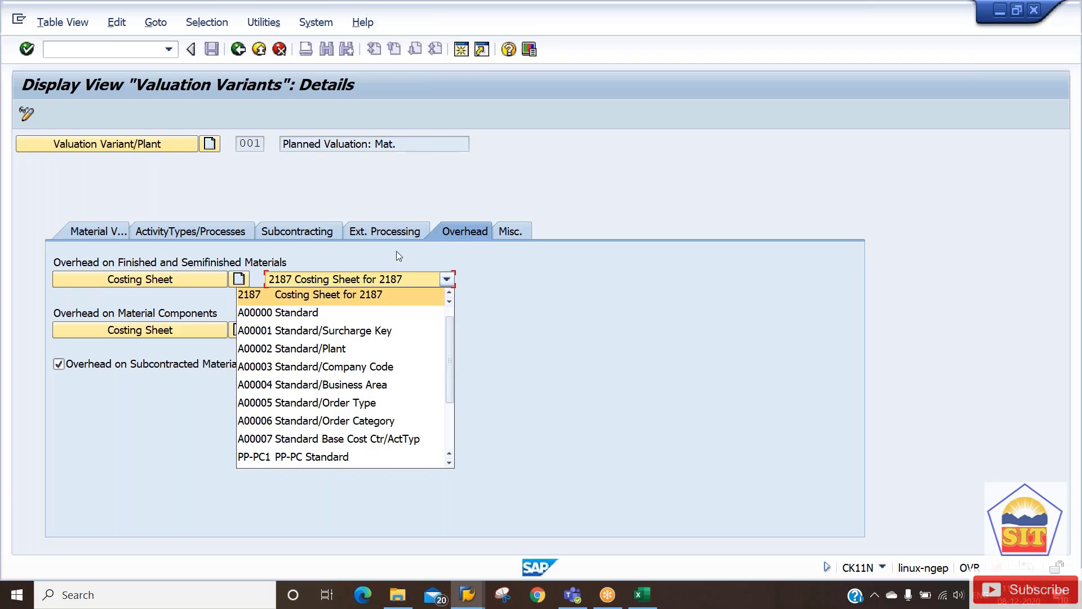
click(489, 253)
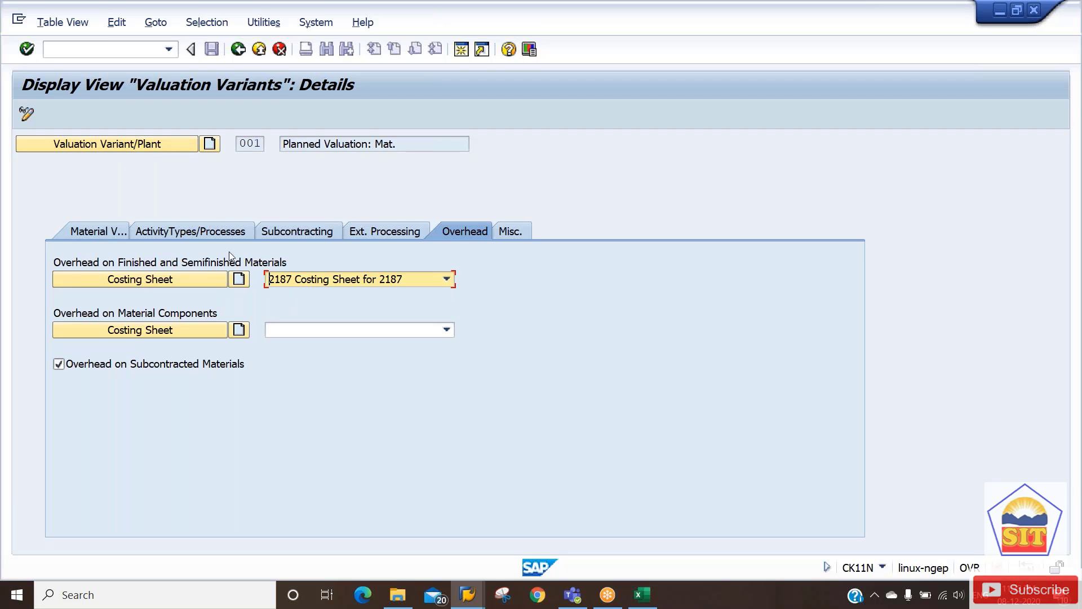
Check the plant-specific strategy for variant 001 and plant 2187, then back out to PPC1.
click(134, 145)
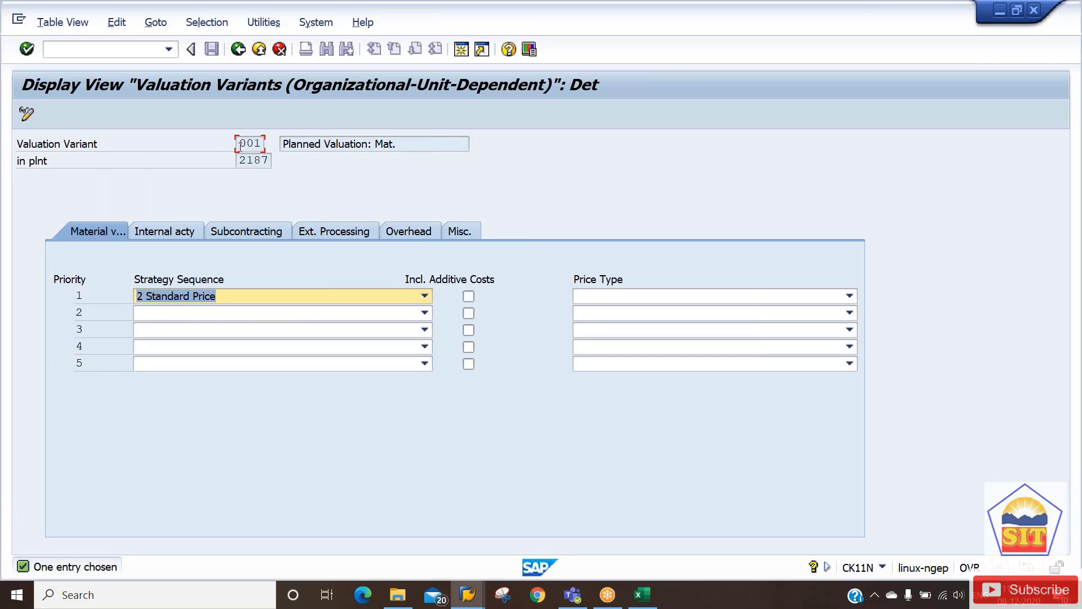
click(248, 145)
click(250, 161)
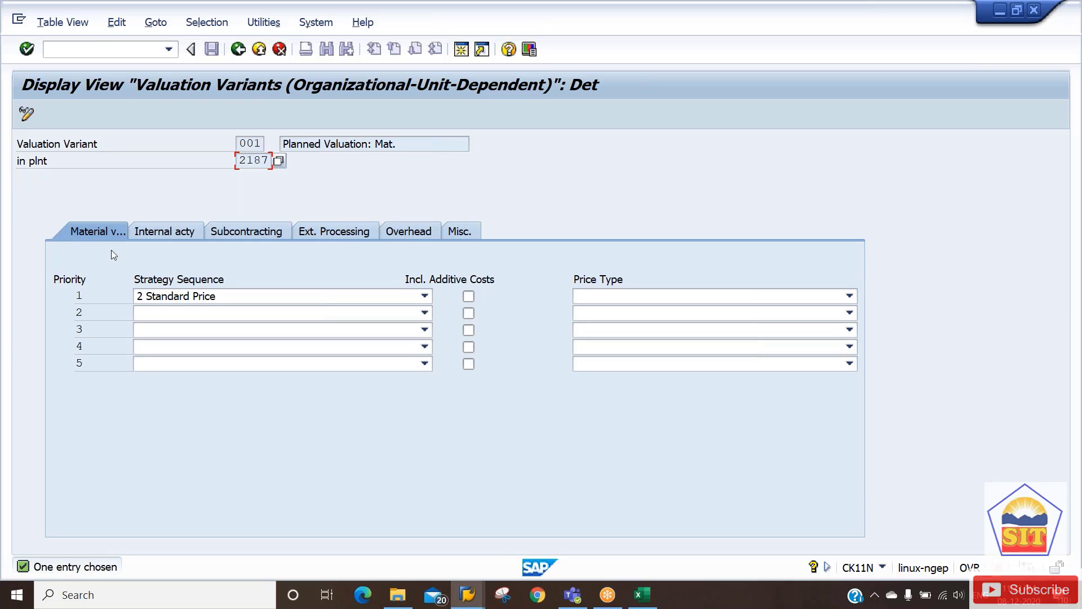
click(239, 50)
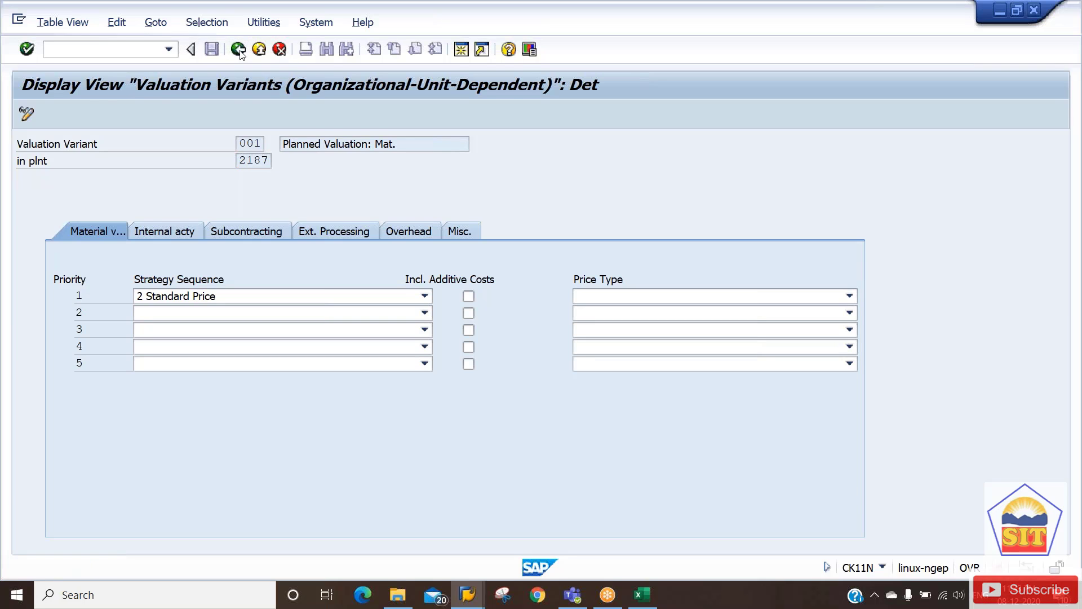
click(239, 49)
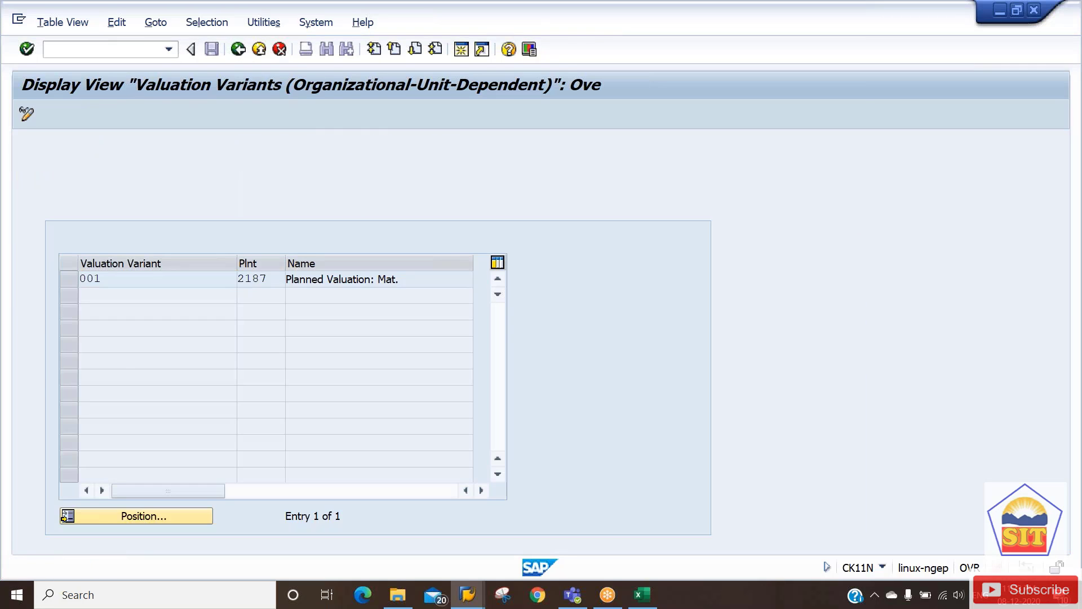
click(237, 51)
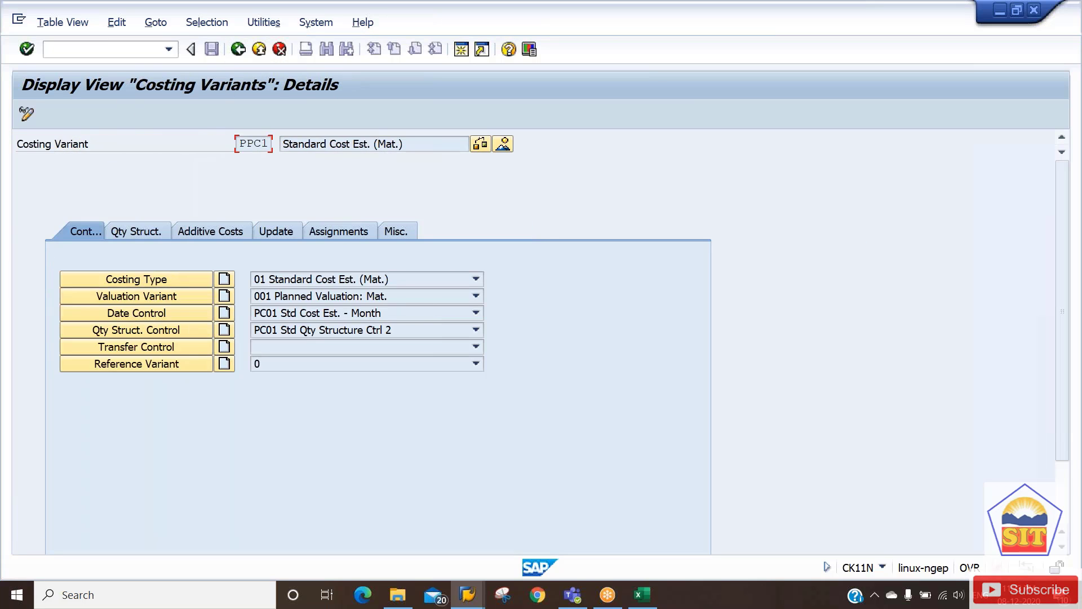
click(133, 311)
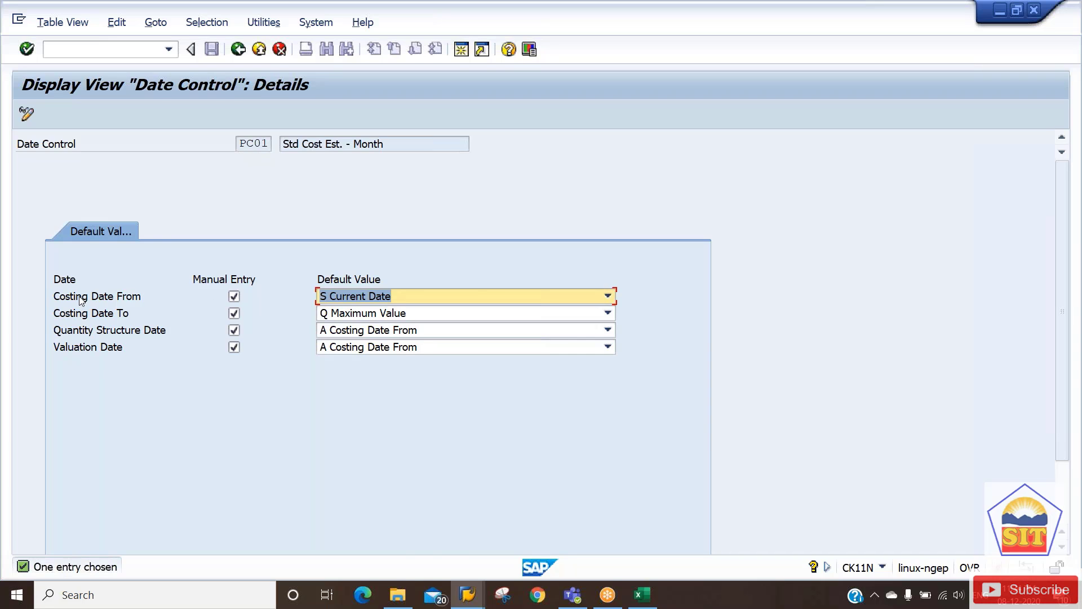
click(347, 333)
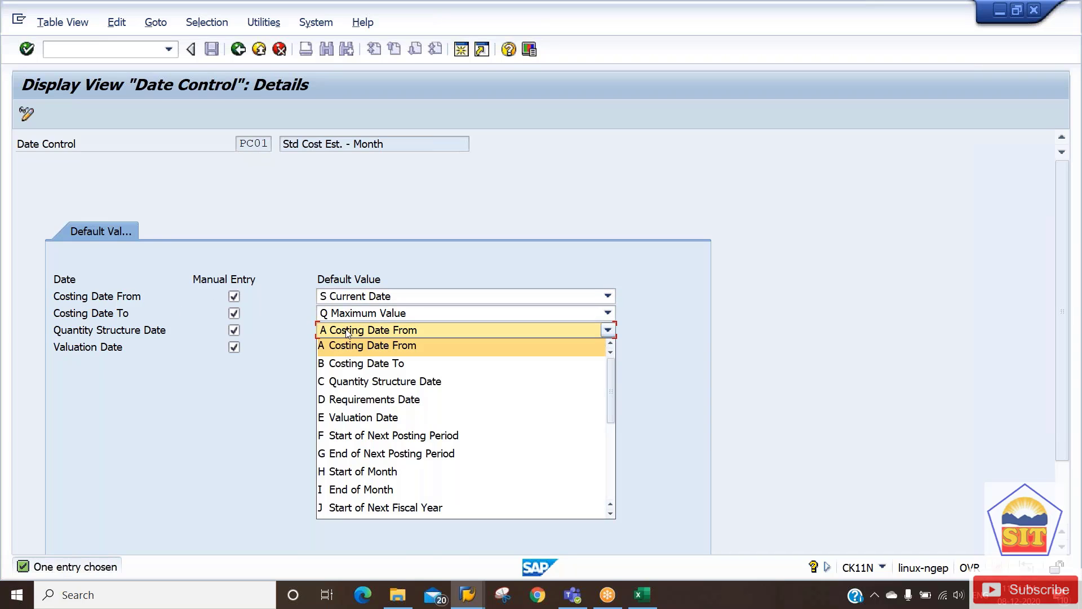
click(346, 334)
click(352, 347)
click(354, 348)
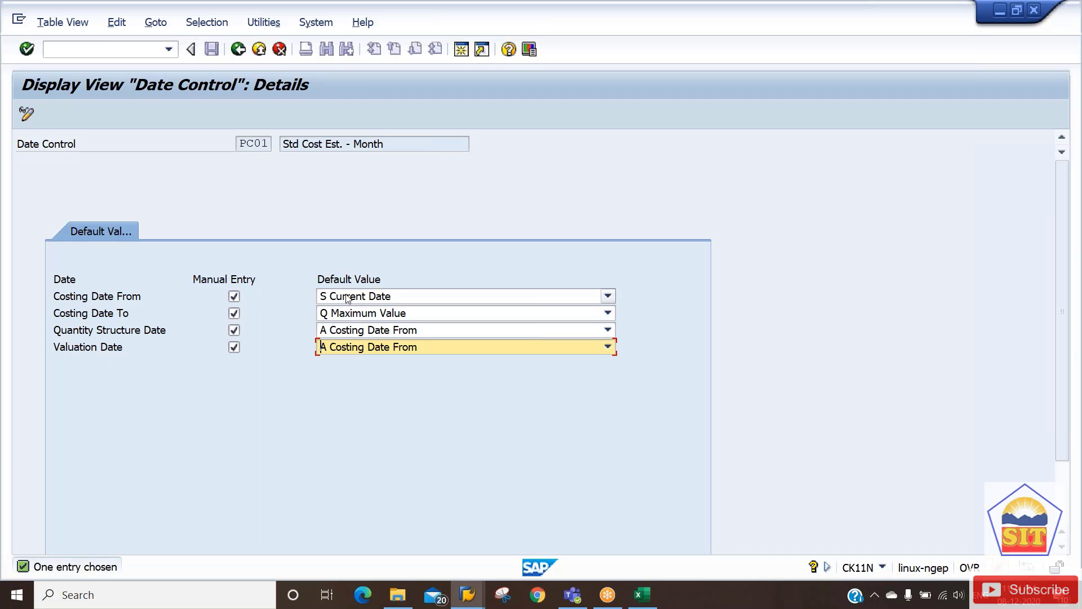
click(238, 49)
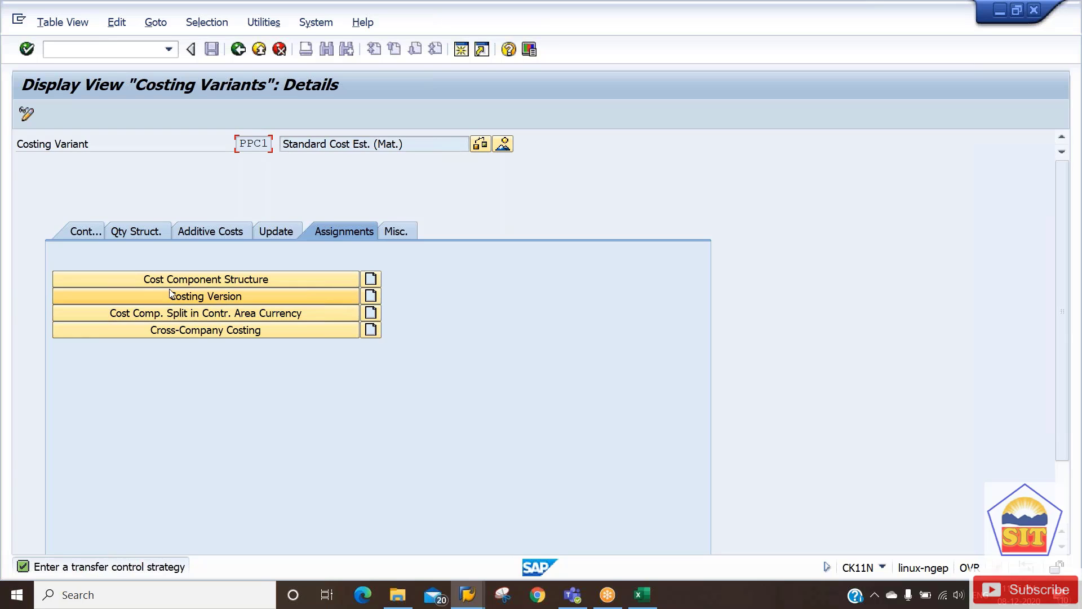
Rerun CK11N to cost FGA2187 in plant 2187, staying on the finished estimate.
click(238, 49)
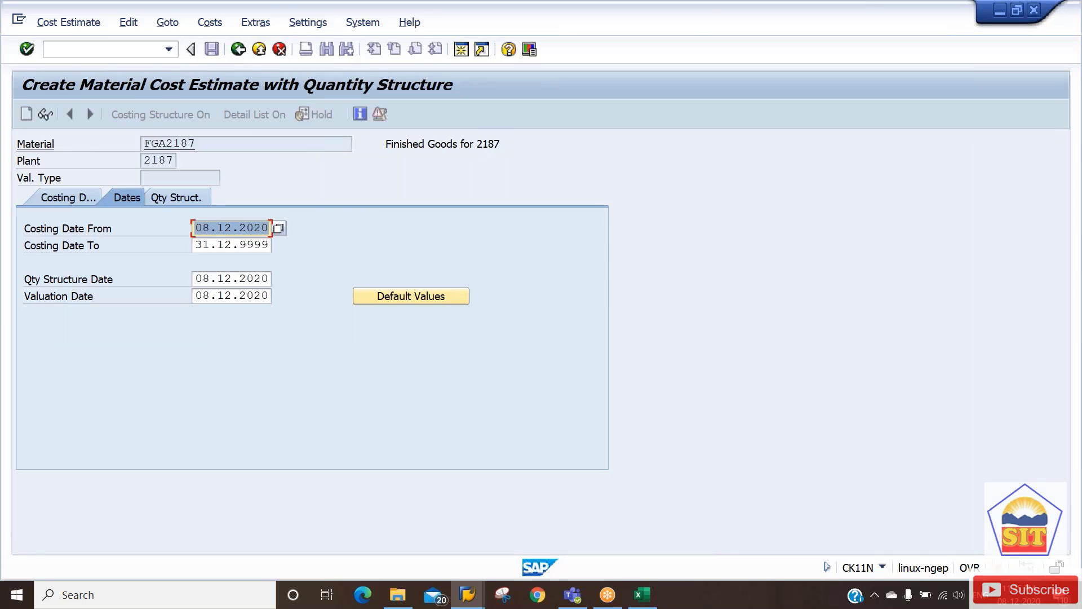
key(F3)
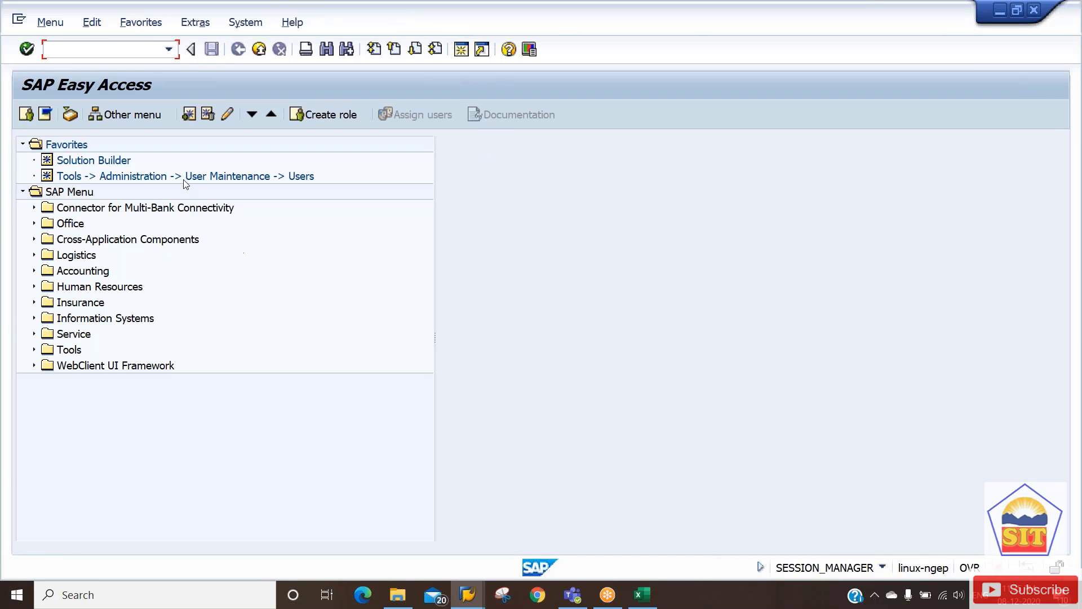
text(ck11nn)
key(BackSpace)
key(Return)
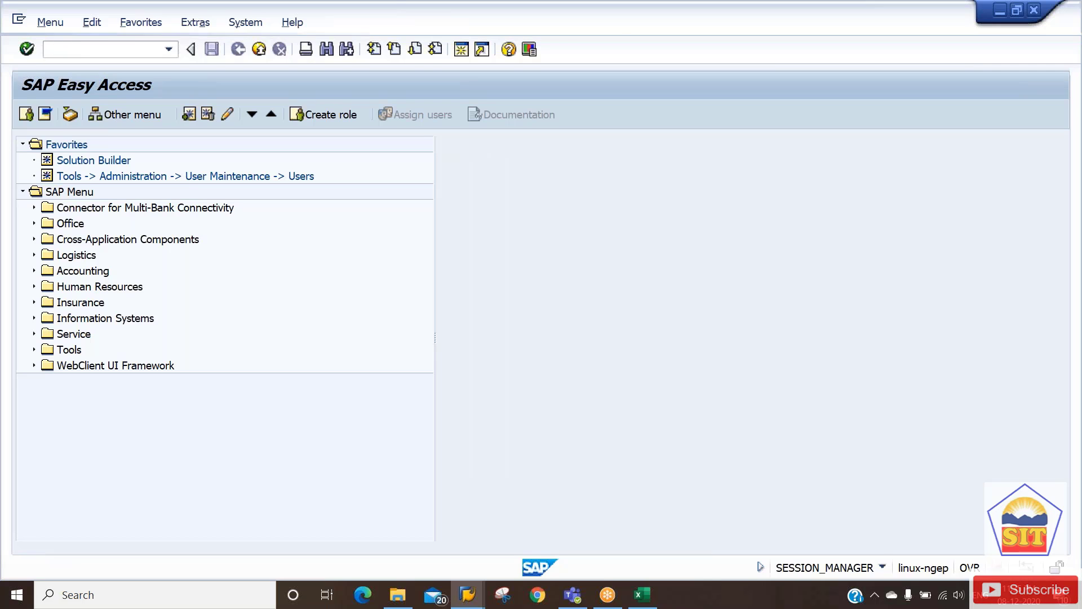
key(Return)
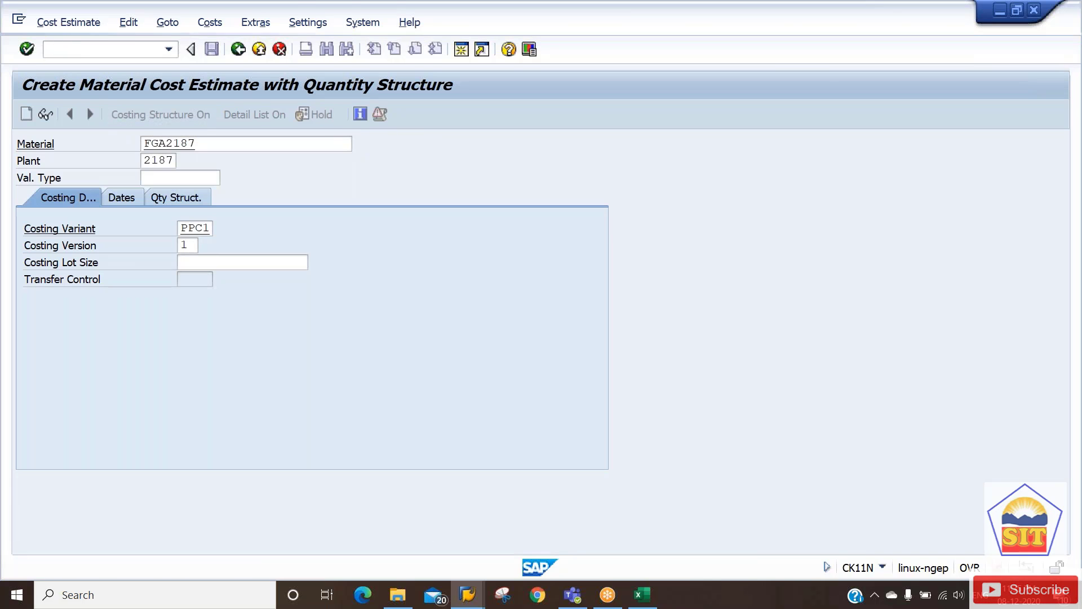
key(Return)
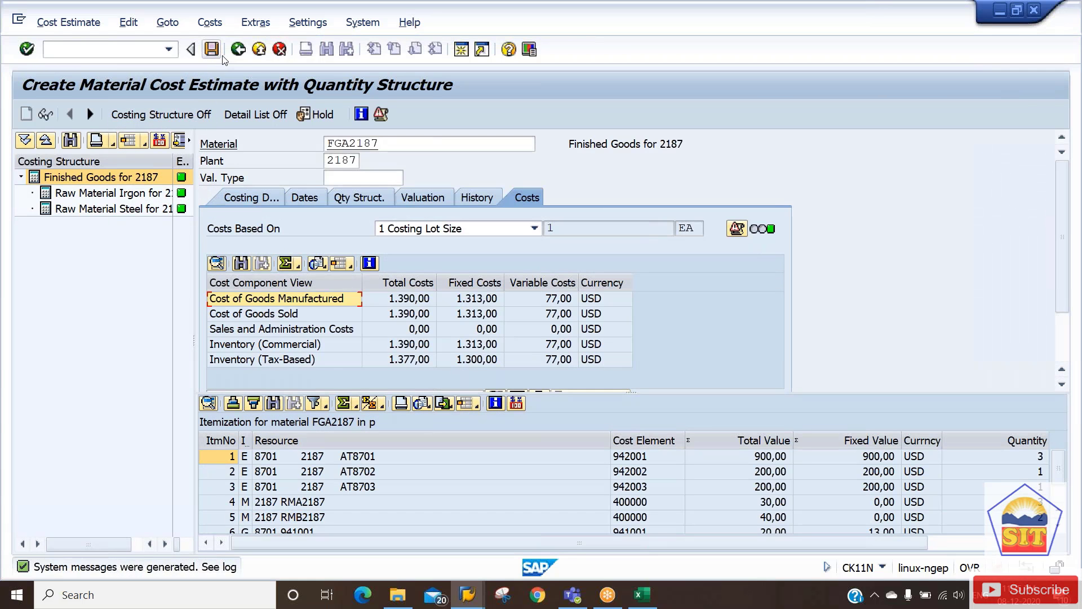
click(237, 52)
click(238, 50)
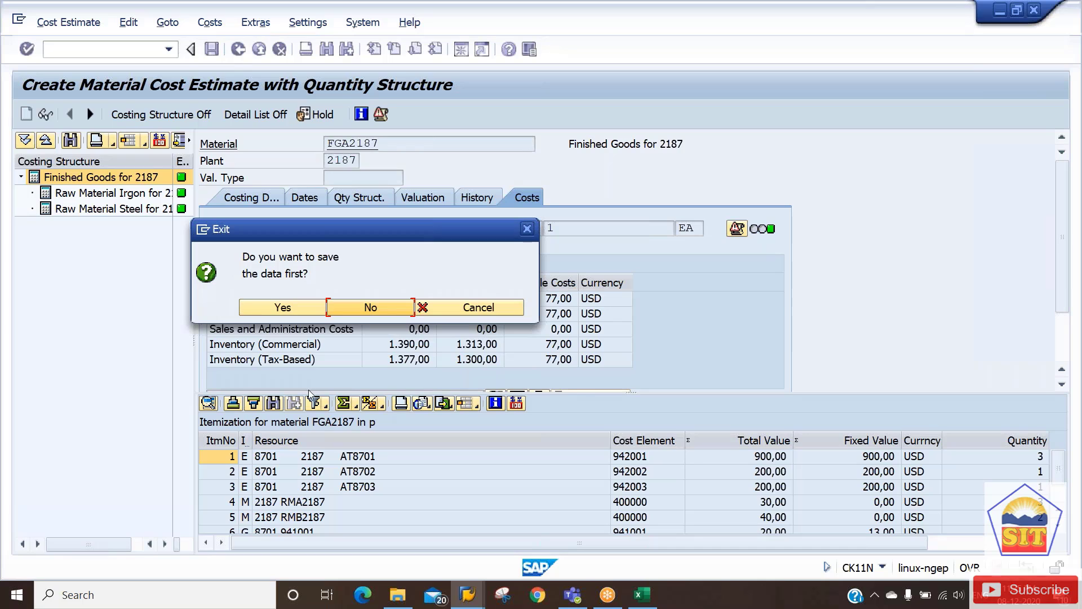
click(467, 308)
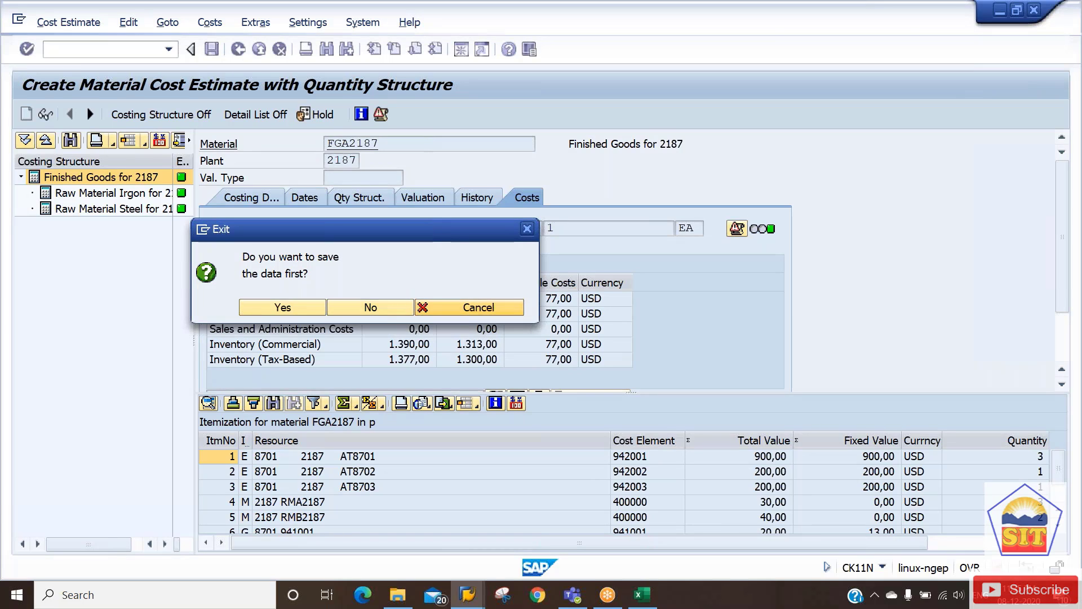
Verify costing sheet 2187, costing and valuation dates 12.2020, and costing variant PPC1.
click(435, 200)
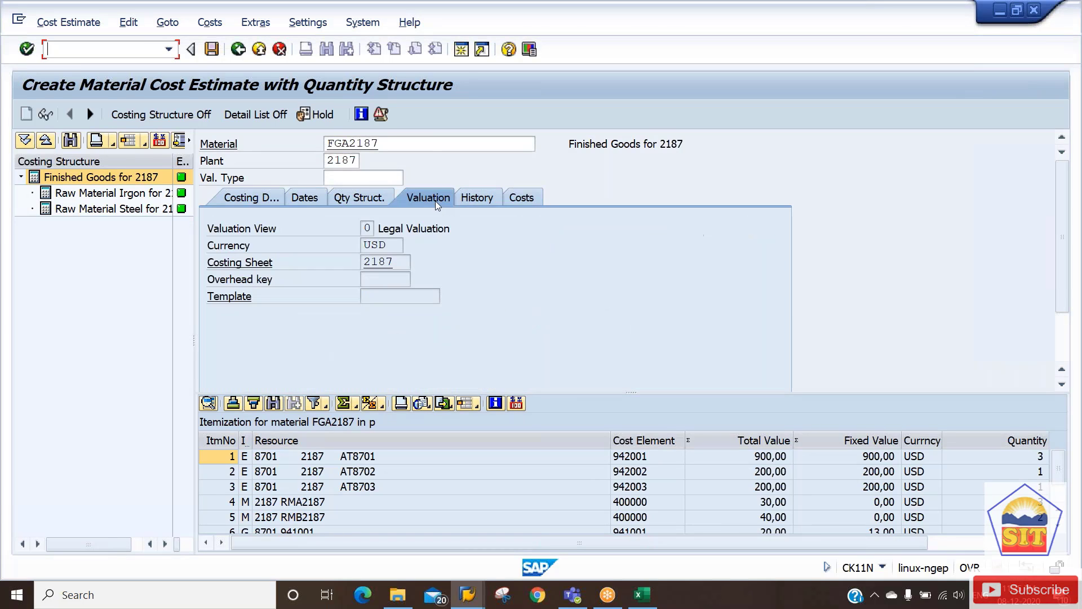
double_click(402, 260)
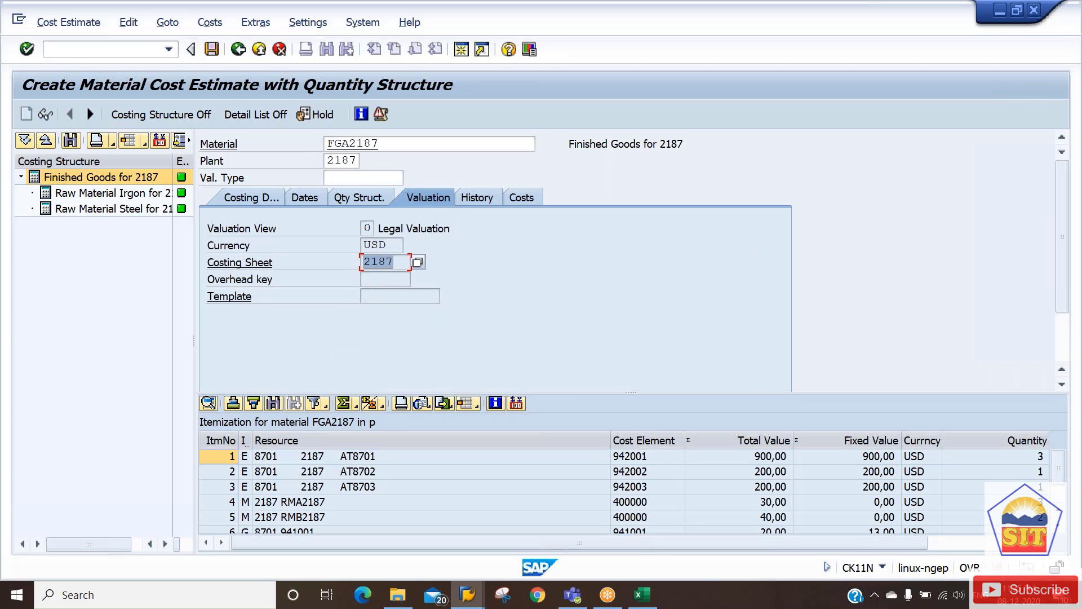
click(312, 201)
drag(387, 246, 454, 228)
drag(399, 295, 454, 295)
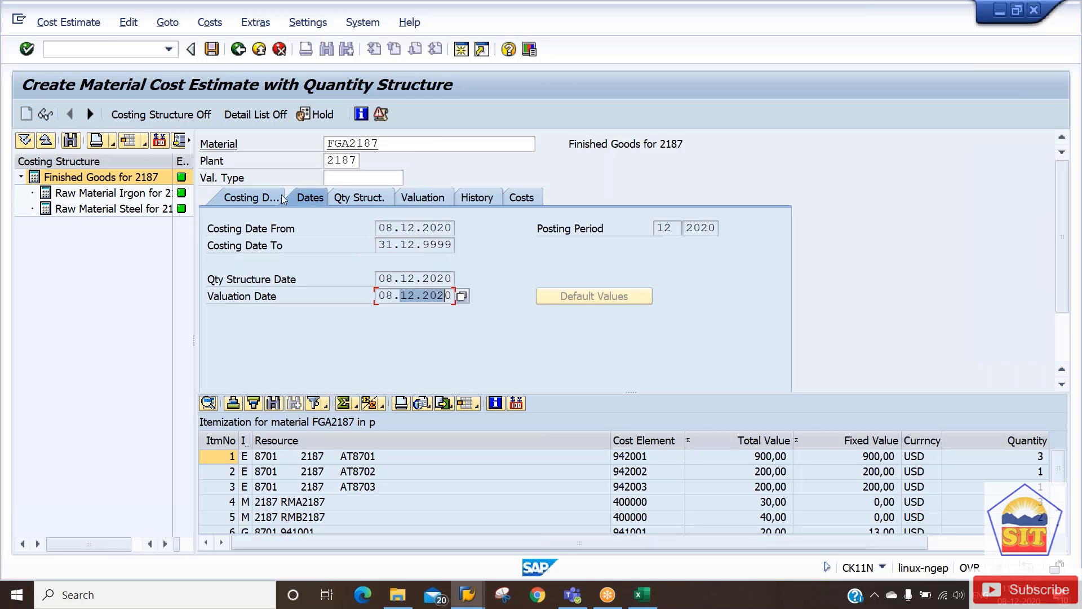
click(262, 198)
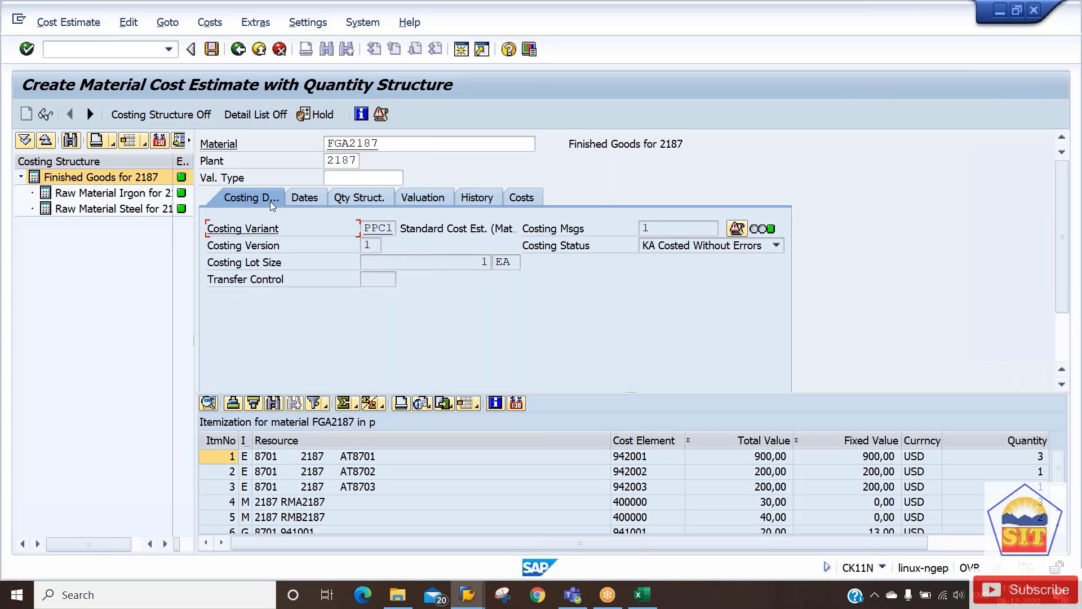
drag(362, 228, 388, 228)
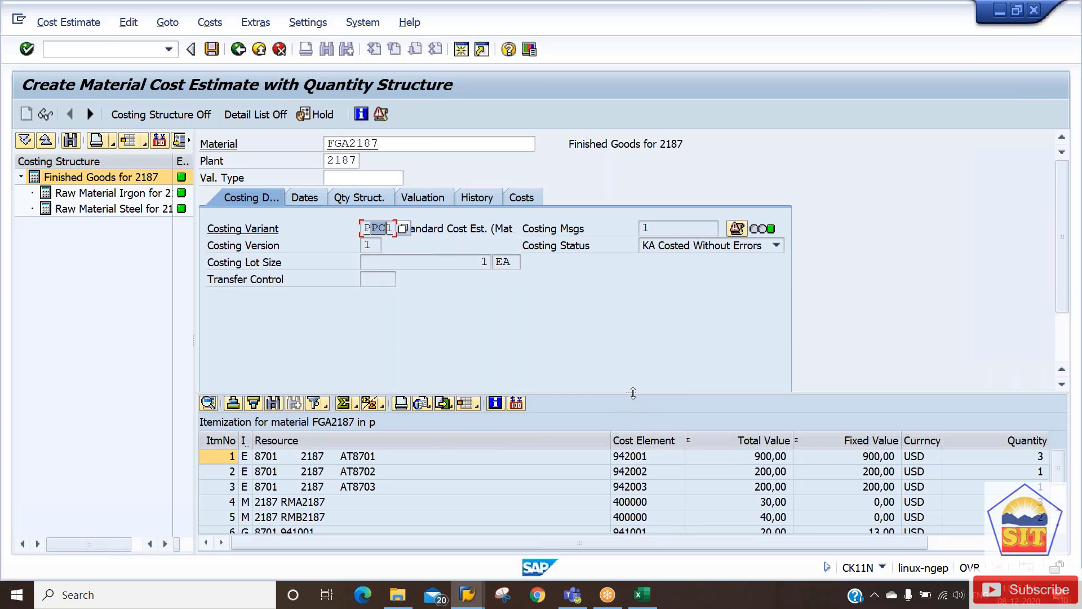
Enlarge the itemization list and review activity items AT8701–AT8703 and raw material RMA2187.
drag(632, 393, 618, 311)
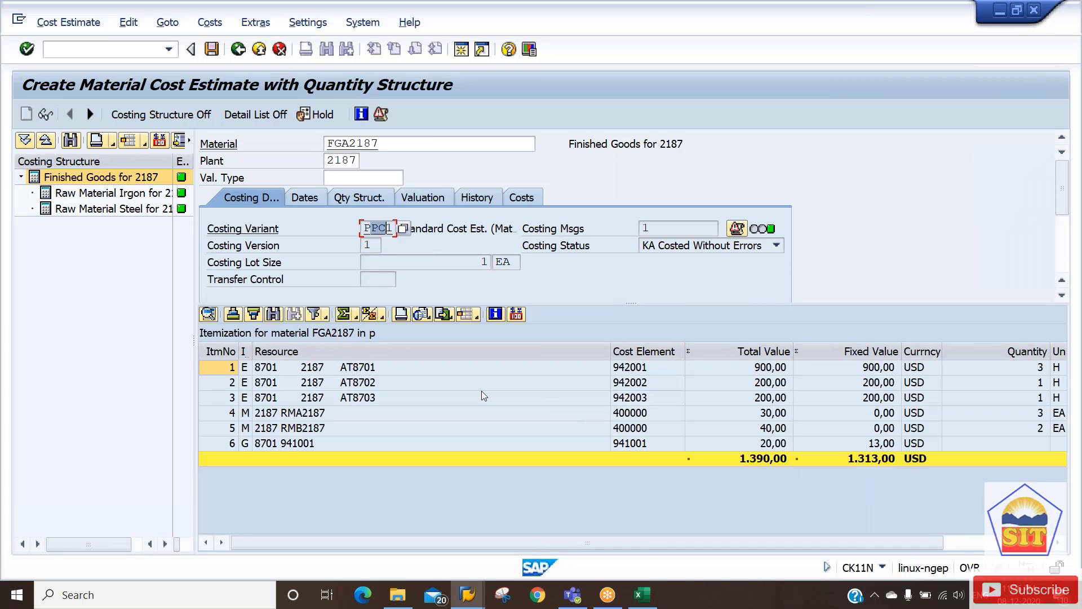
click(503, 372)
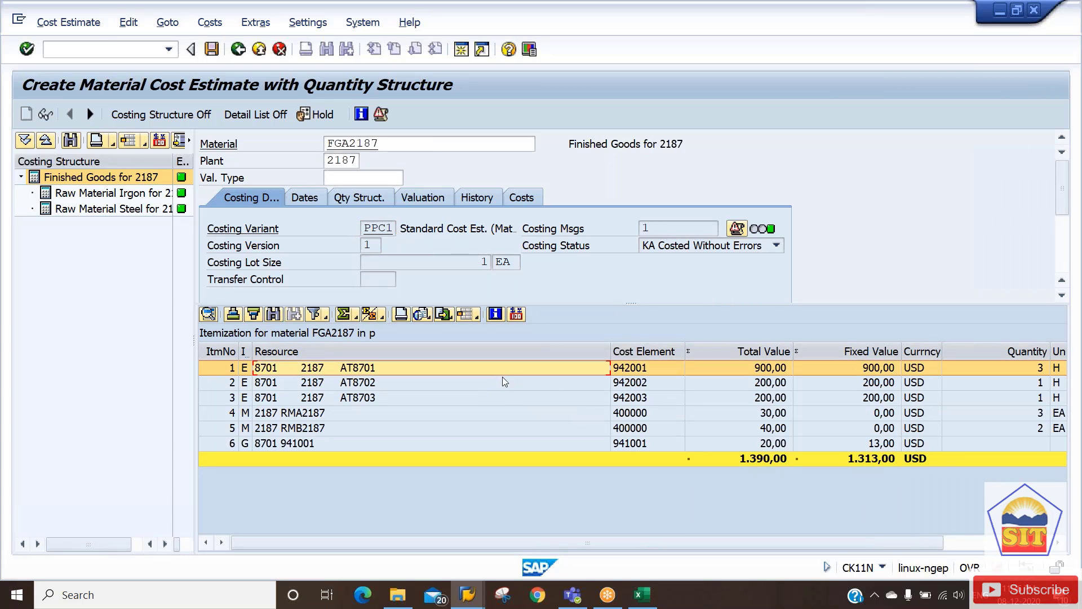
click(502, 396)
click(499, 369)
click(697, 383)
click(705, 399)
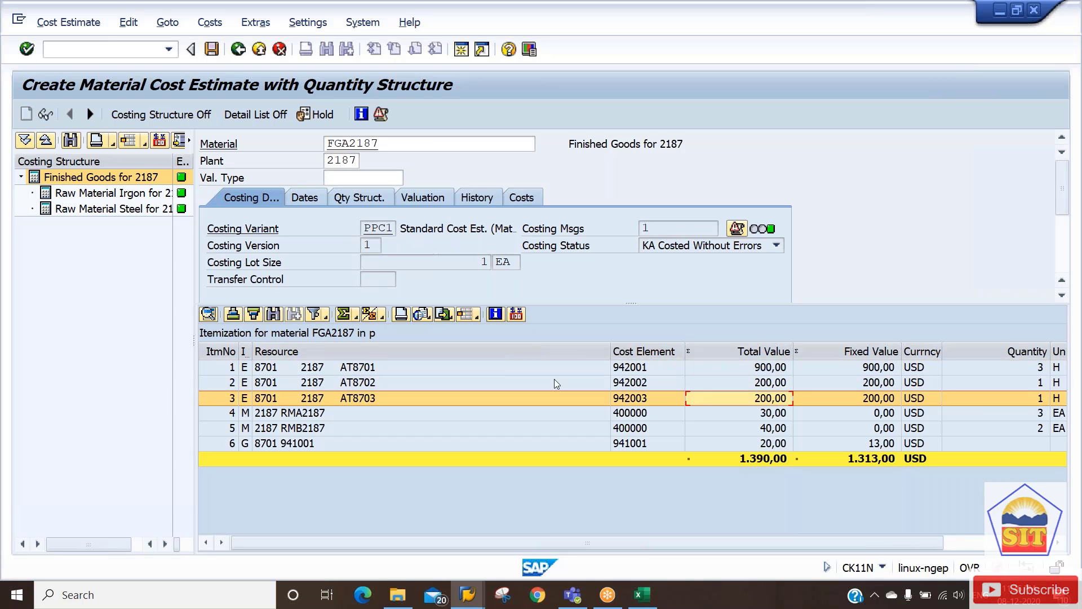
click(509, 370)
click(779, 414)
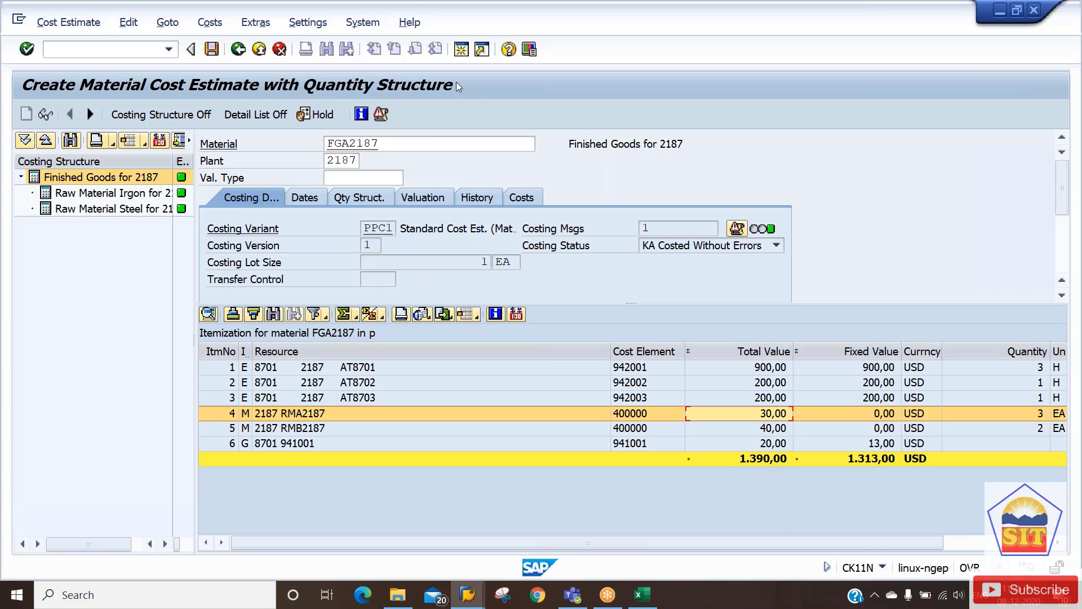
Copy material number FGA2187 and open a new SAP session.
double_click(375, 144)
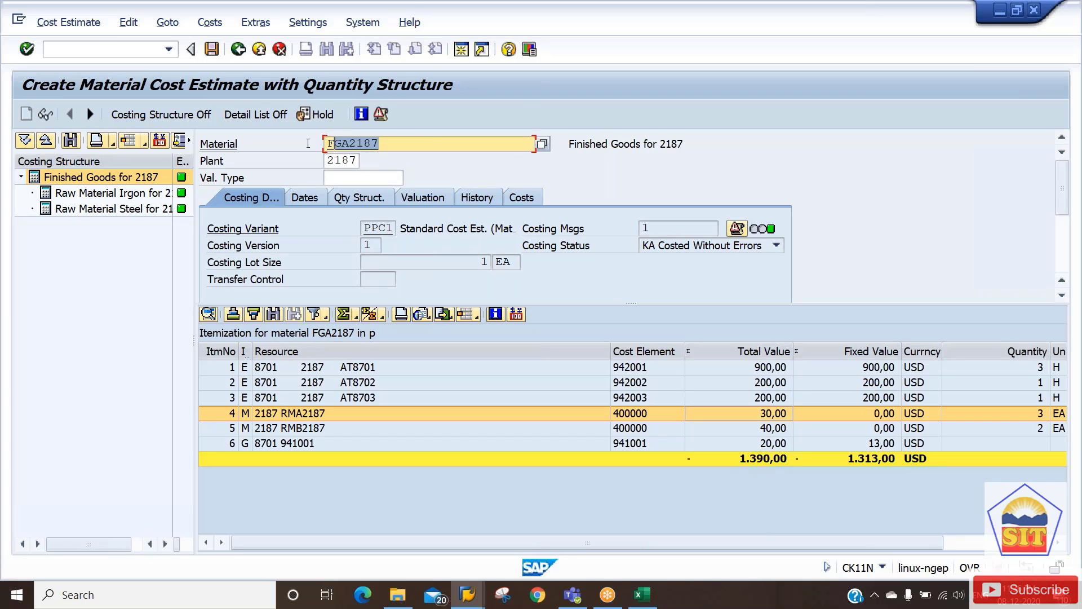
key(ctrl+c)
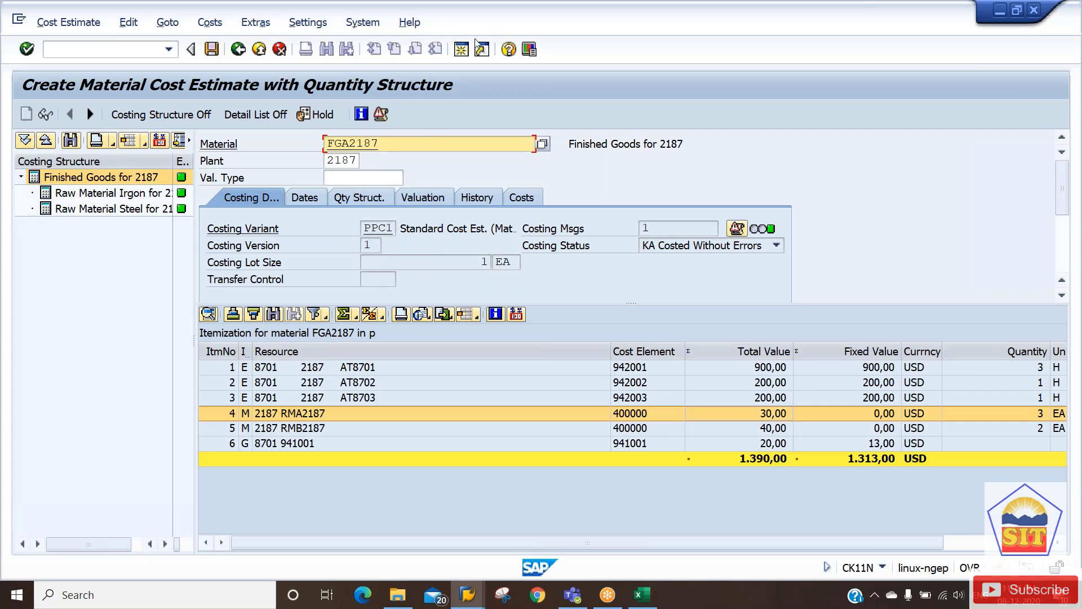
click(461, 50)
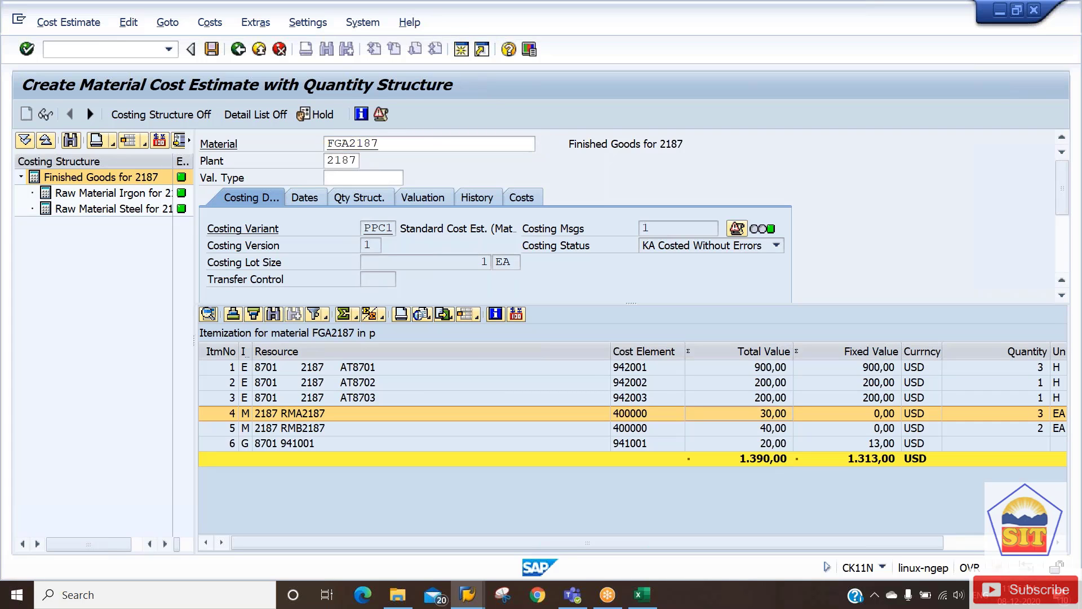
In MM03, display FGA2187 for plant 2187 with the Accounting 2, Costing 1 and Costing 2 views.
text(mm03)
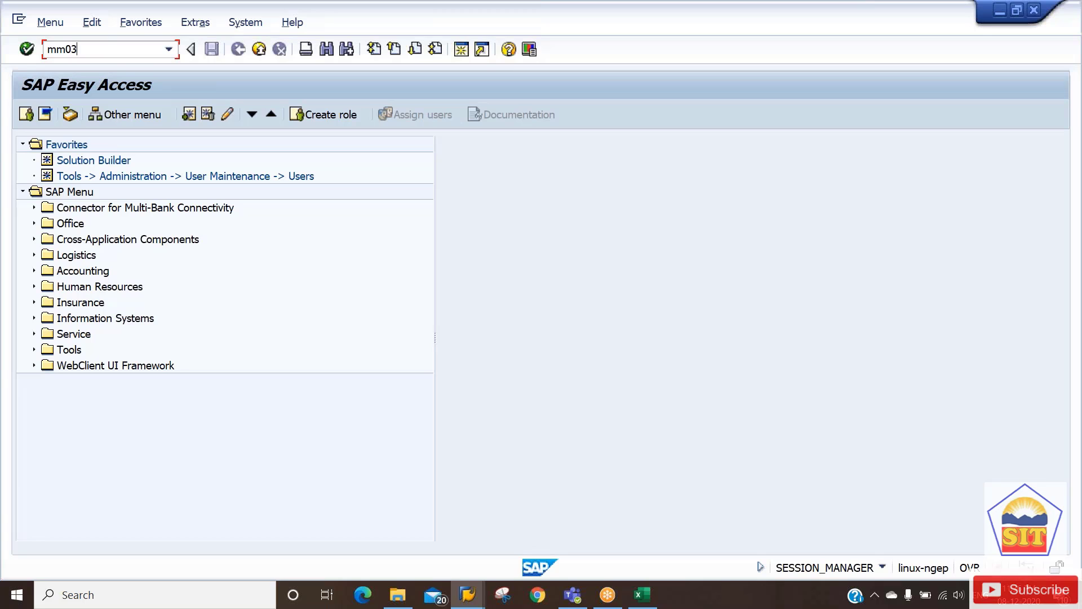
key(Return)
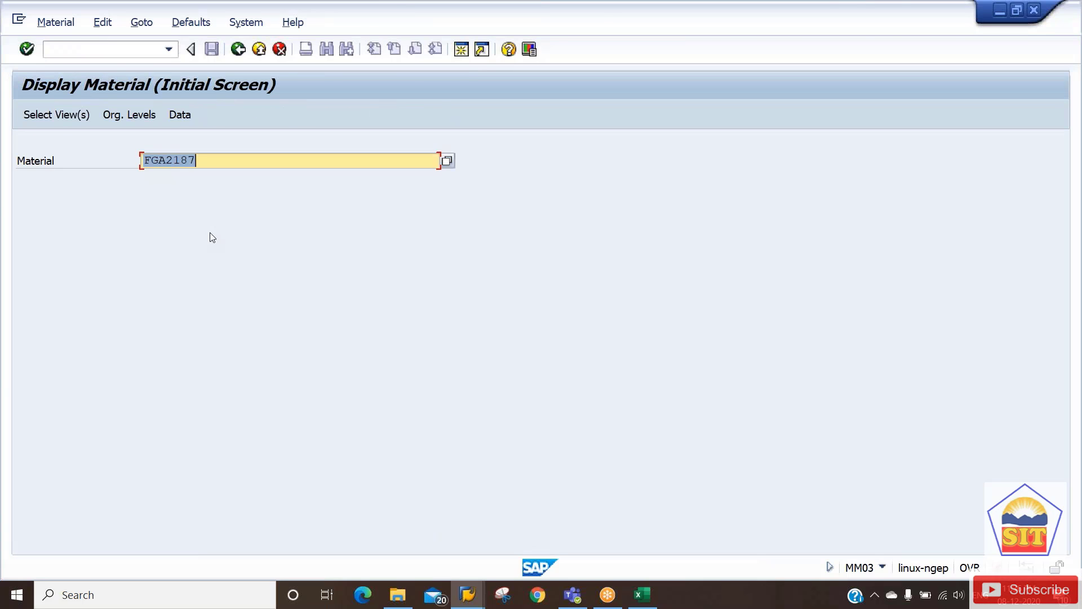
key(Return)
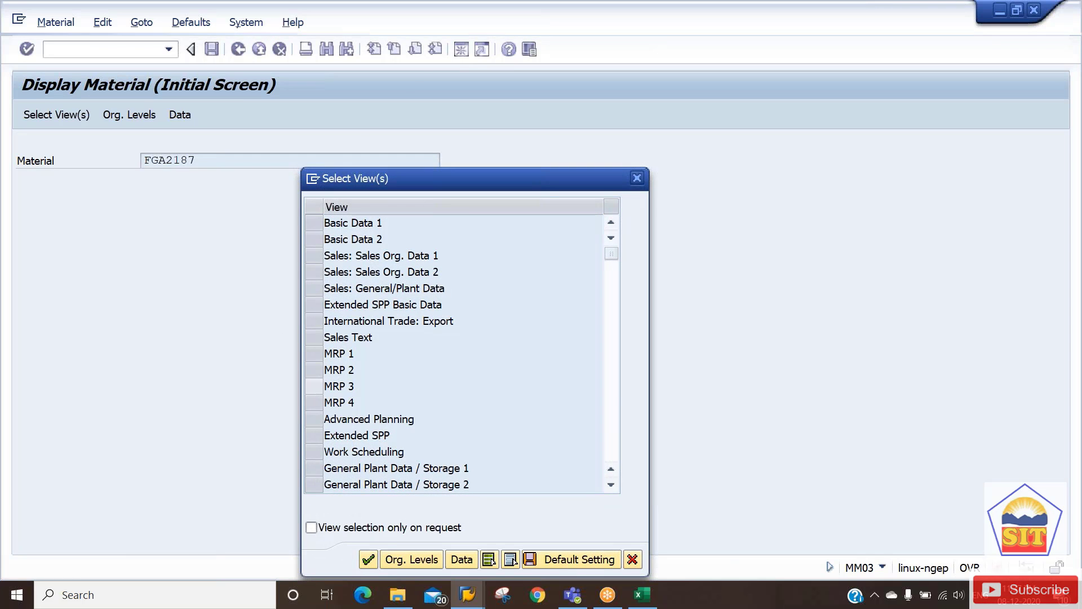
scroll(314, 397, down, 5)
click(313, 227)
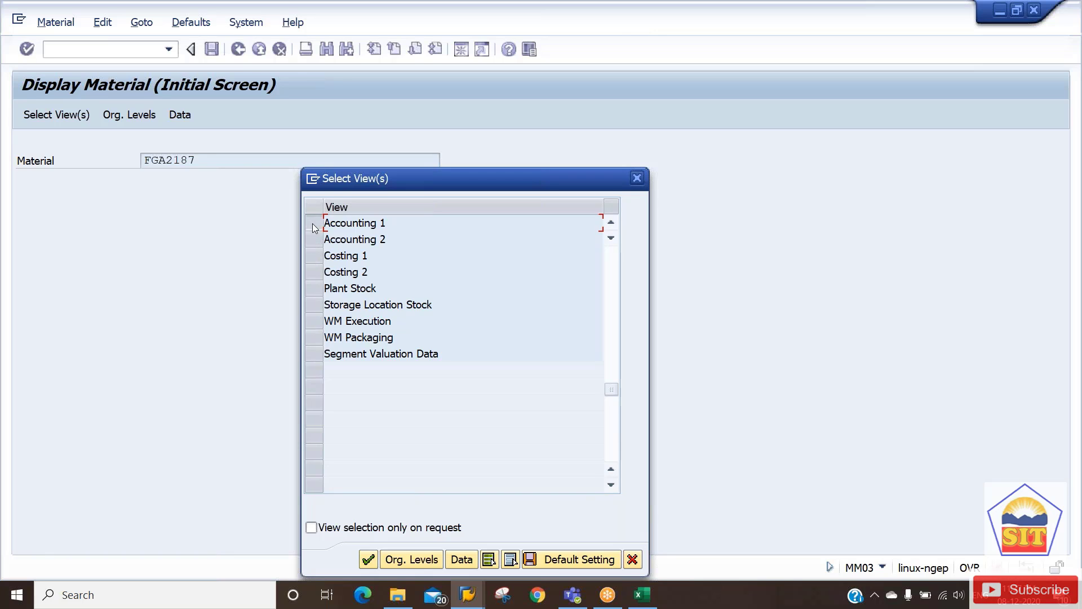
click(311, 225)
click(313, 239)
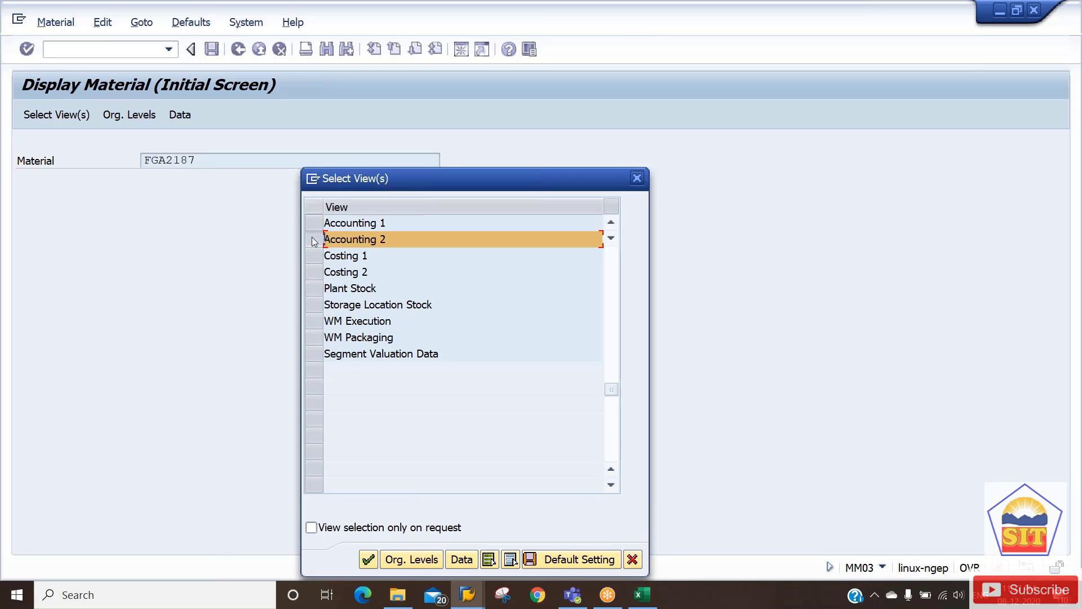
click(310, 259)
click(310, 271)
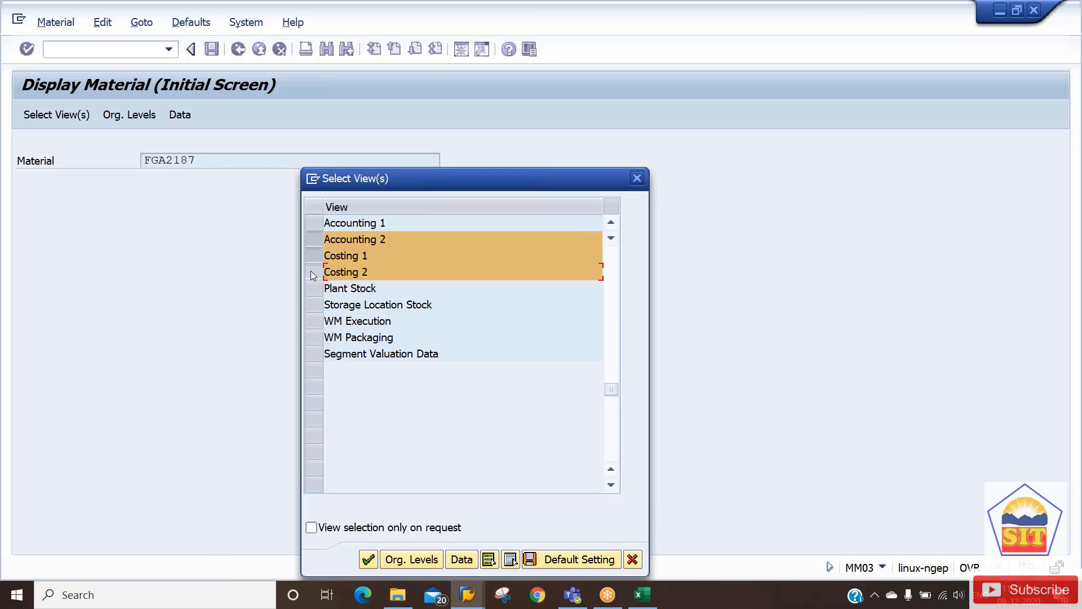
key(Return)
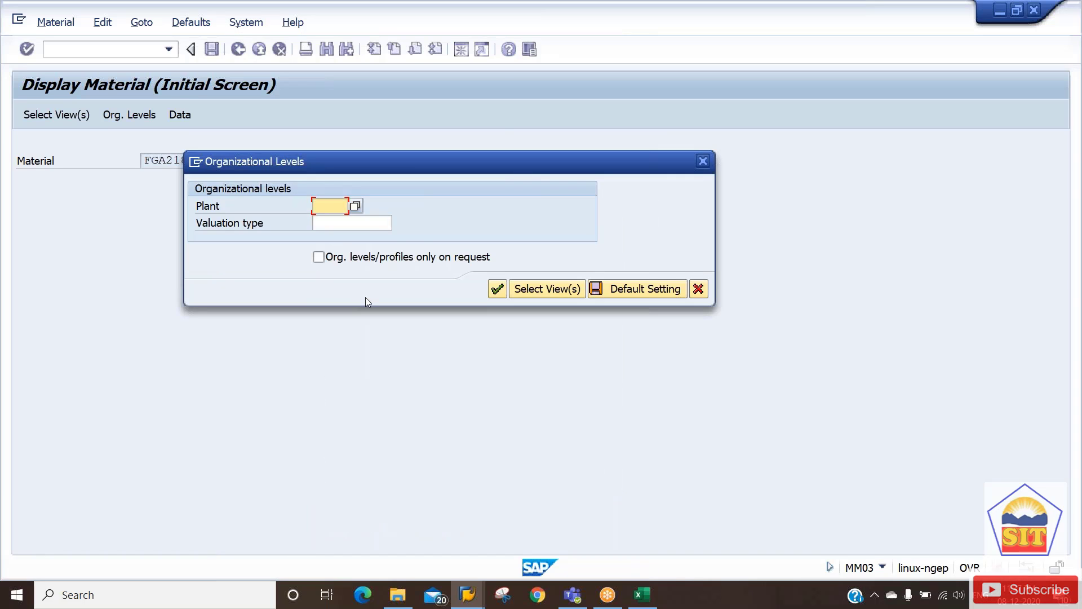
text(2187)
key(Return)
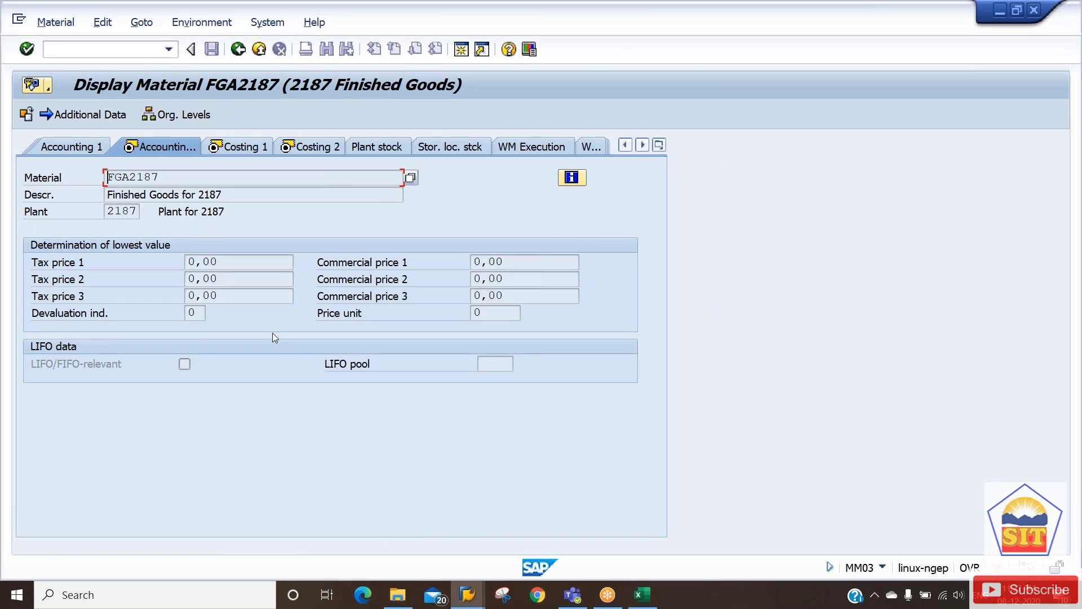
Confirm plant 2187, check standard price 1.377,00 and price control S, then go to Costing 1.
click(132, 211)
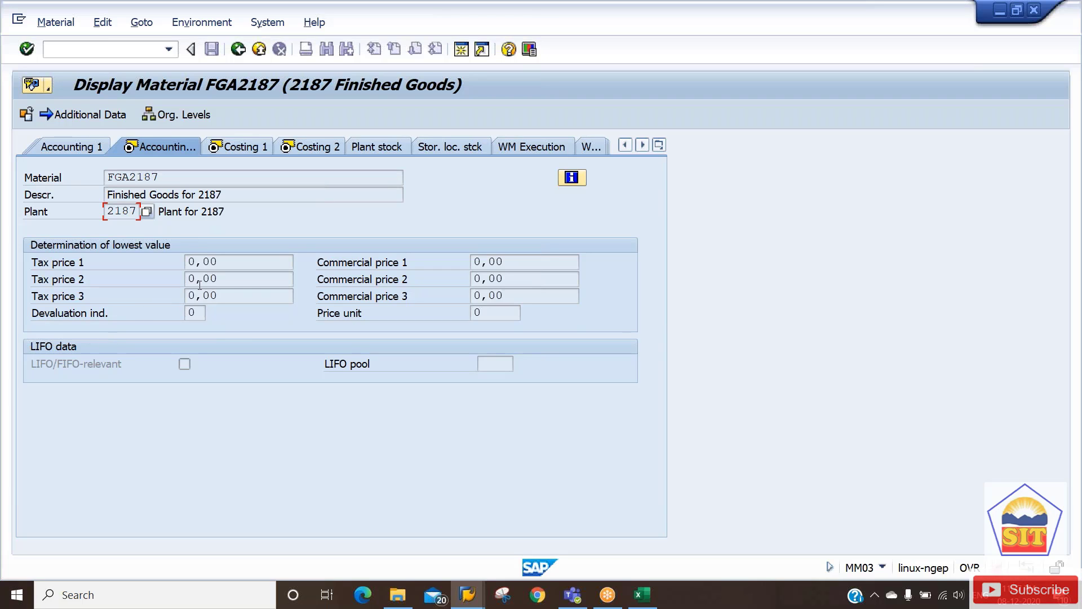
click(92, 148)
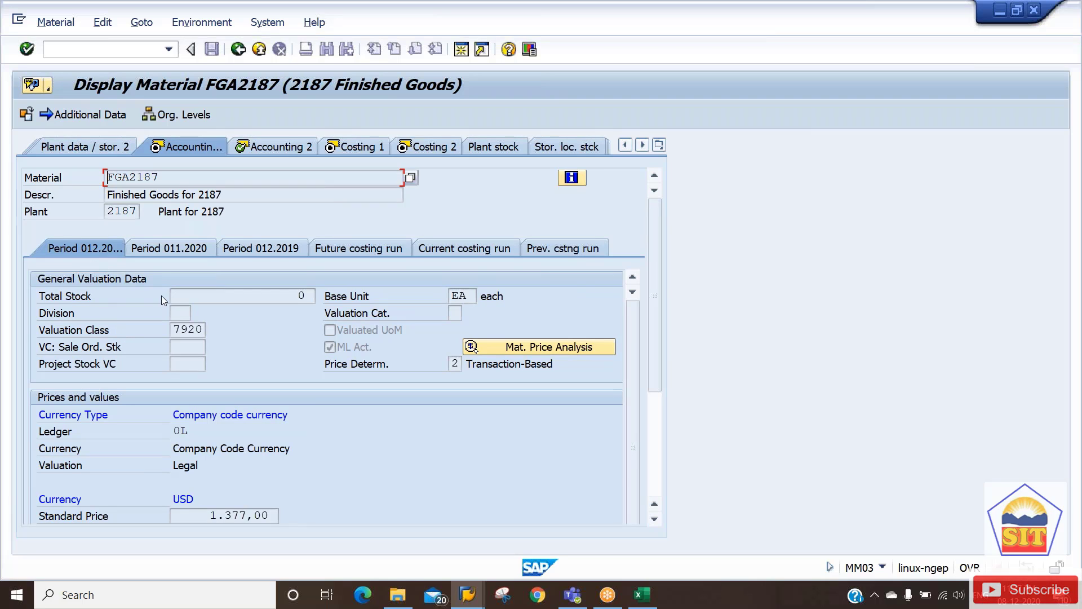
click(210, 515)
drag(211, 515, 275, 518)
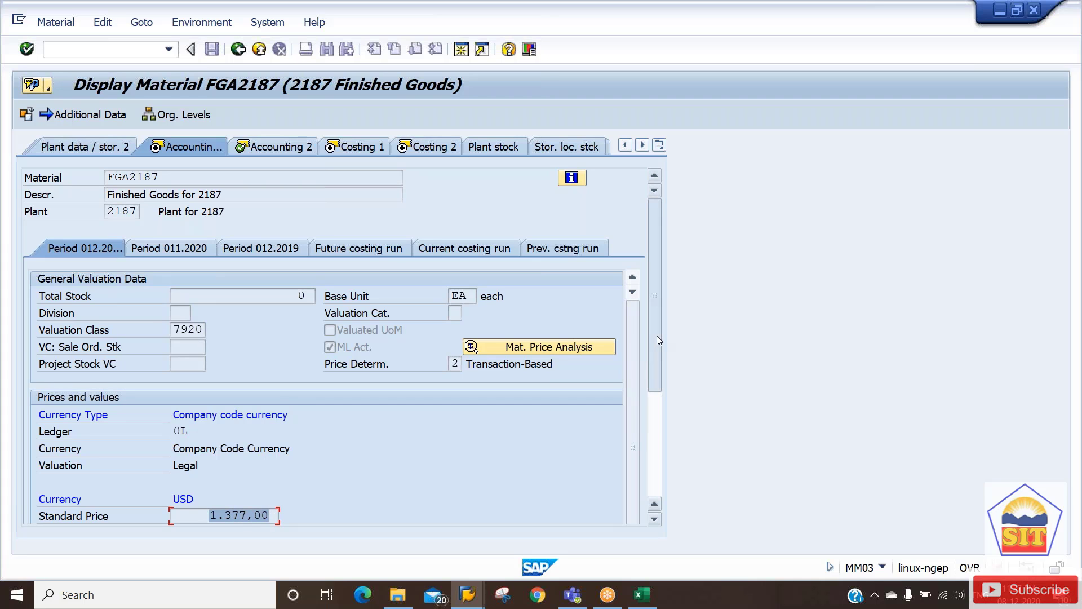
drag(657, 336, 665, 379)
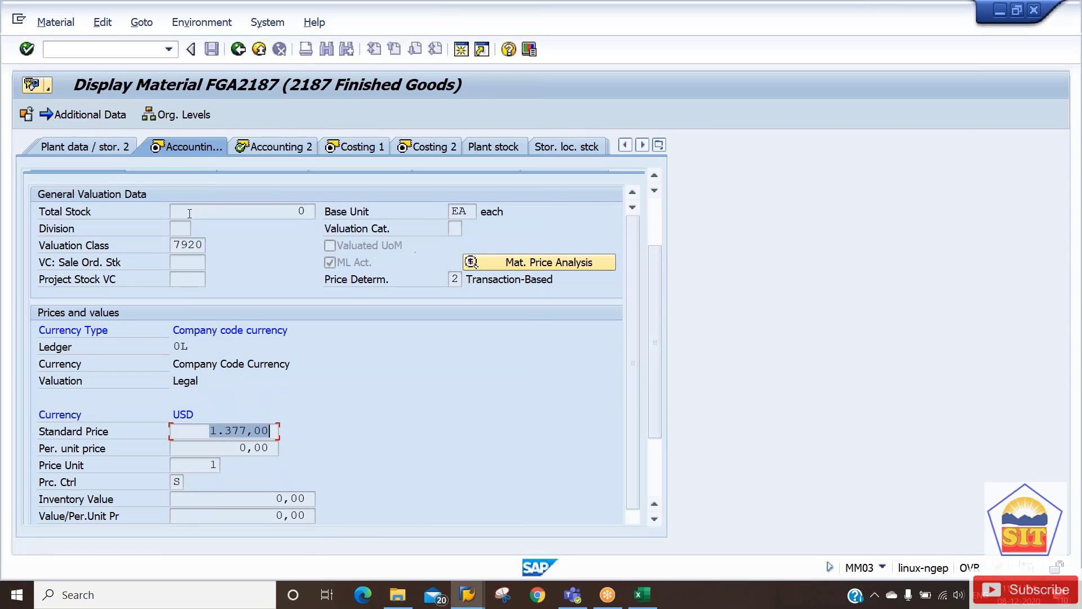
click(198, 433)
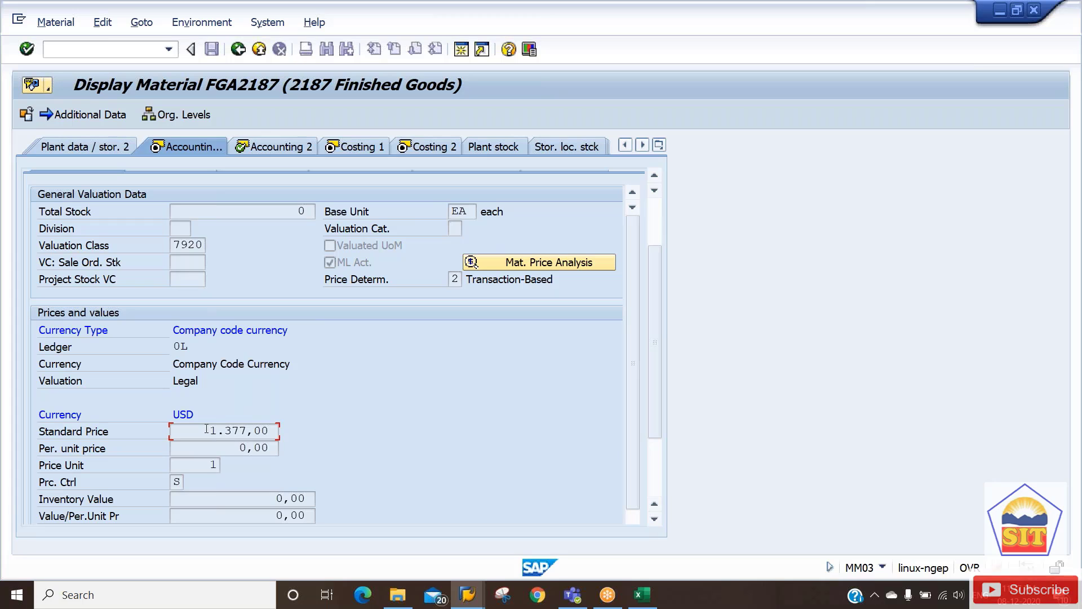
drag(210, 430, 271, 430)
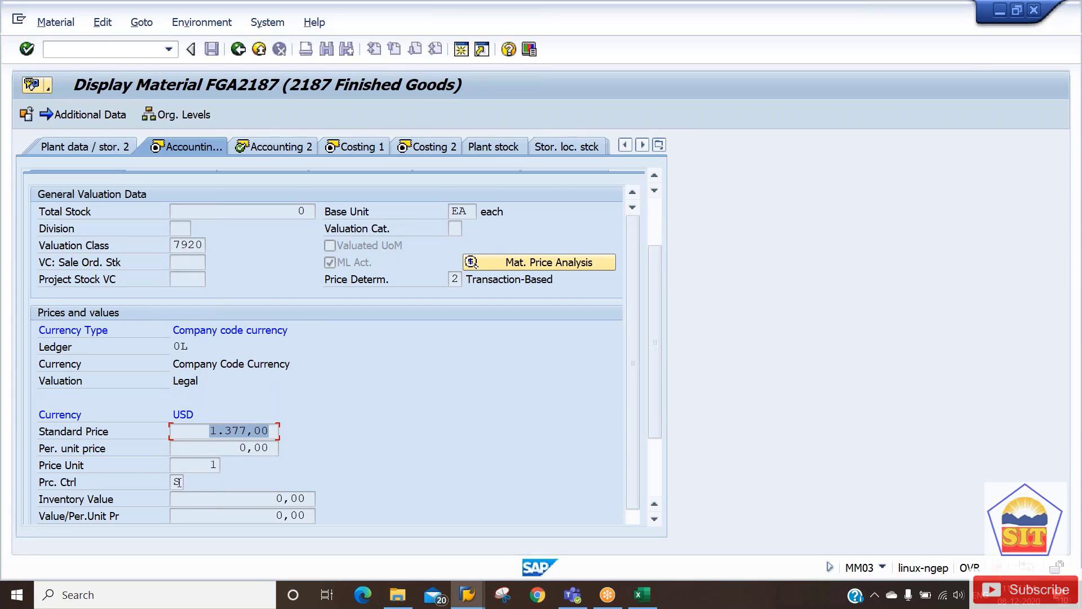
drag(174, 482, 183, 482)
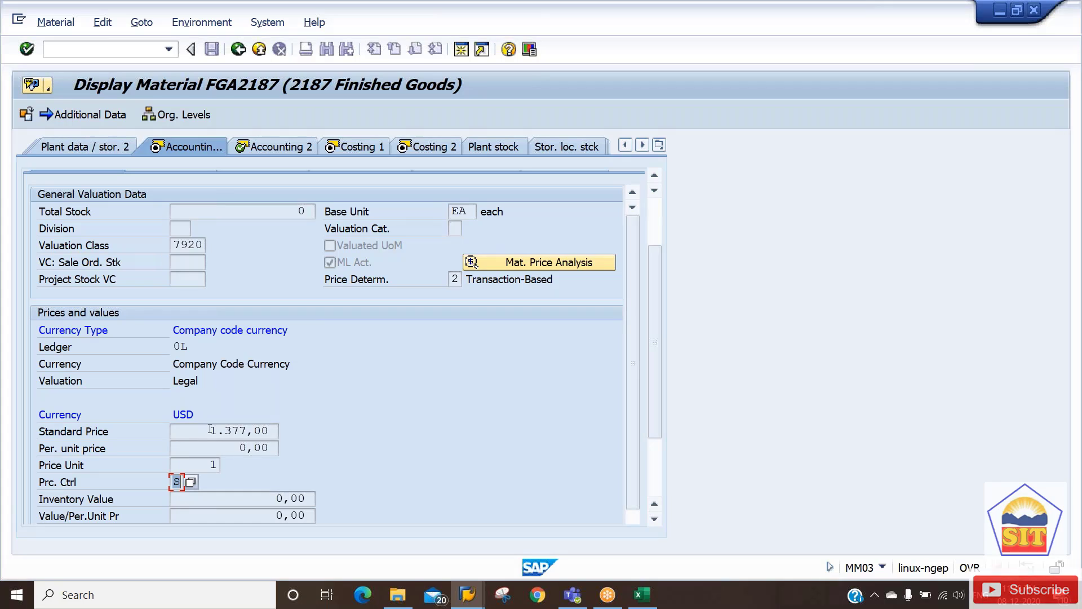
drag(211, 429, 244, 432)
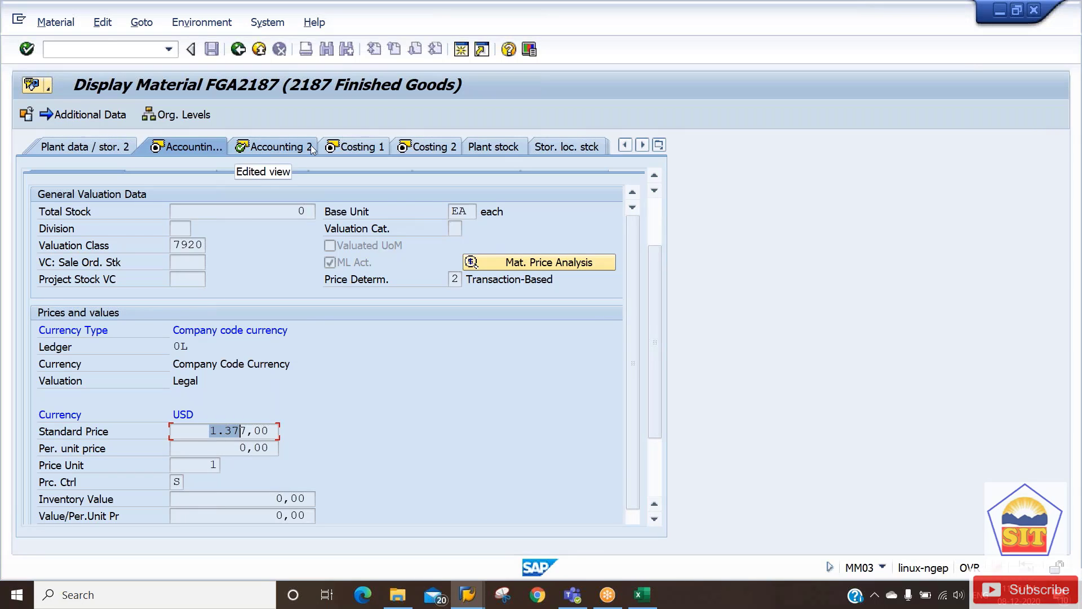
click(354, 147)
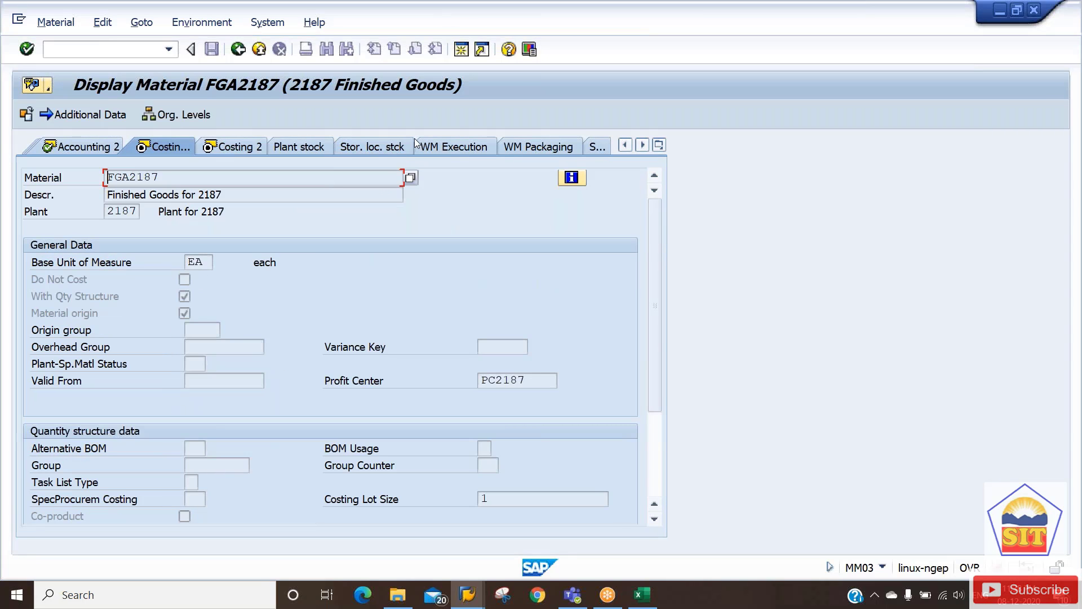
Compare the Costing 2 prices: future 0,00, current 1.377,00 (11 2020), previous 0,00.
click(244, 151)
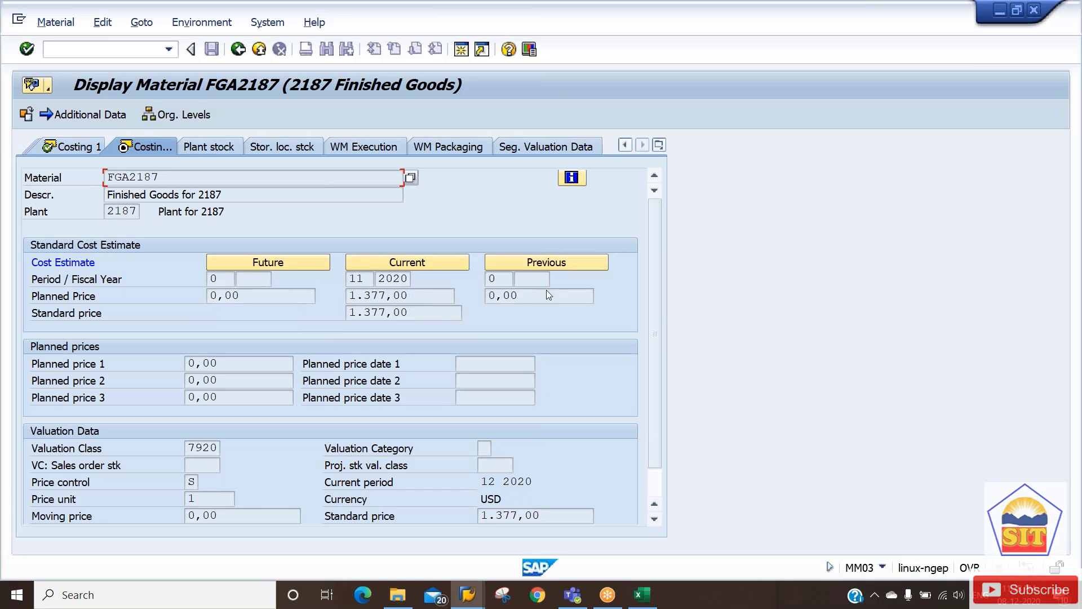
click(269, 299)
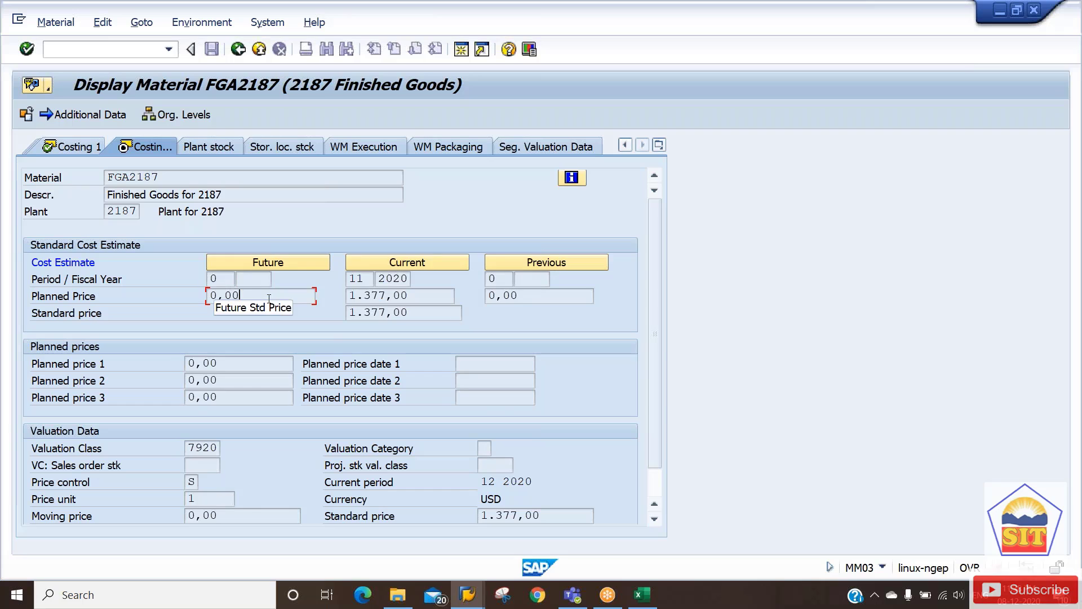
drag(269, 300, 201, 304)
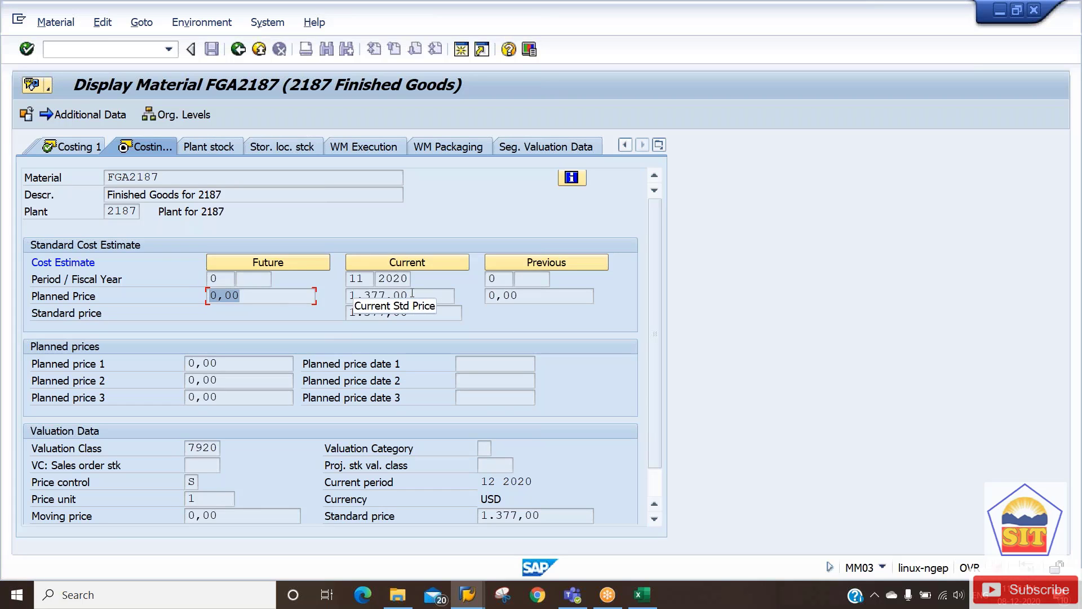
drag(412, 294, 355, 298)
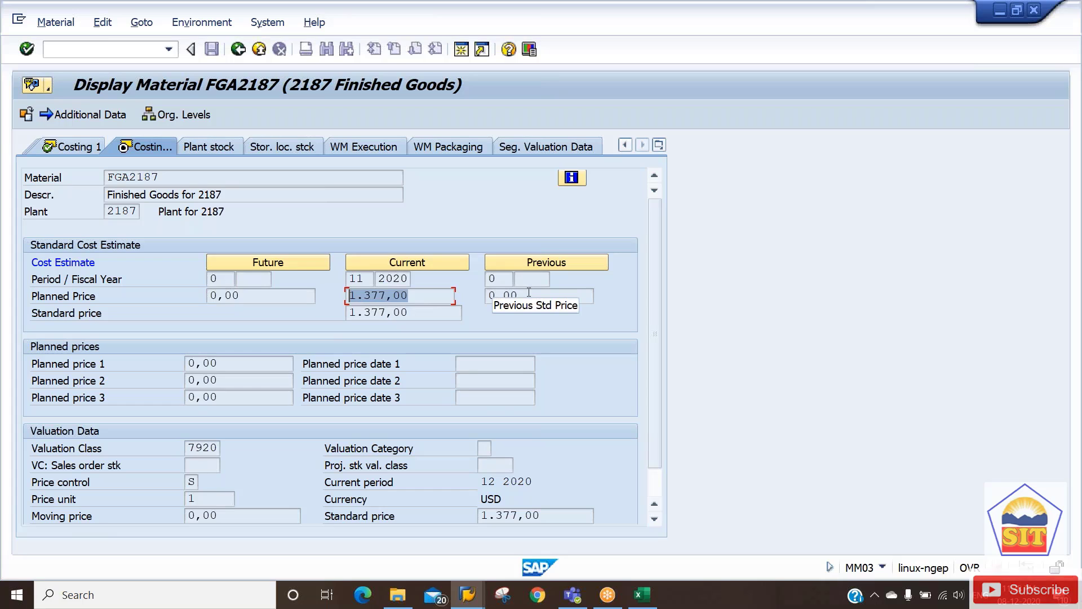
drag(528, 292, 489, 296)
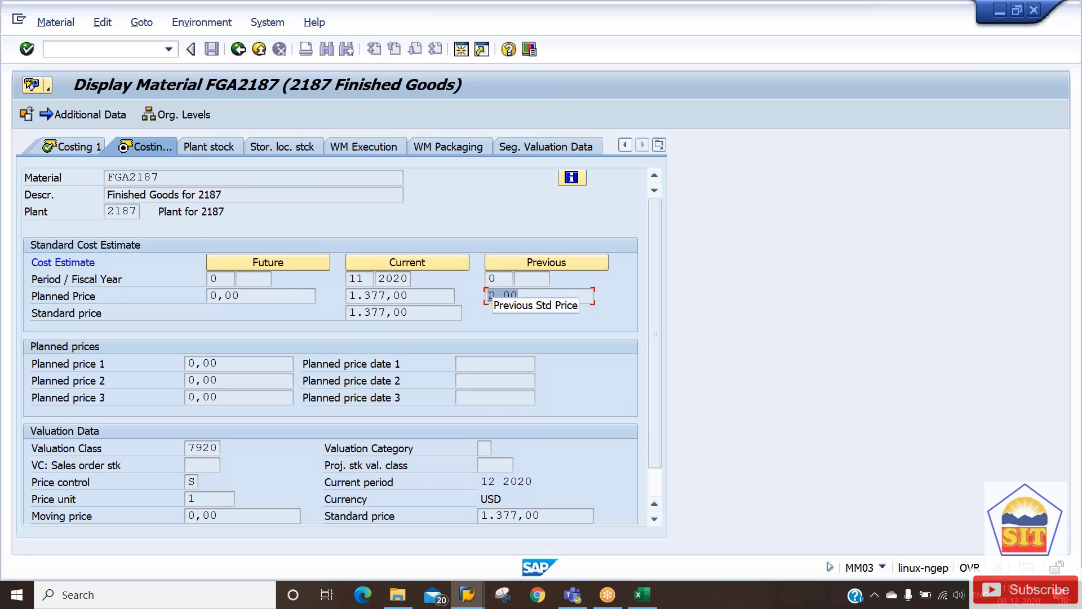
click(569, 299)
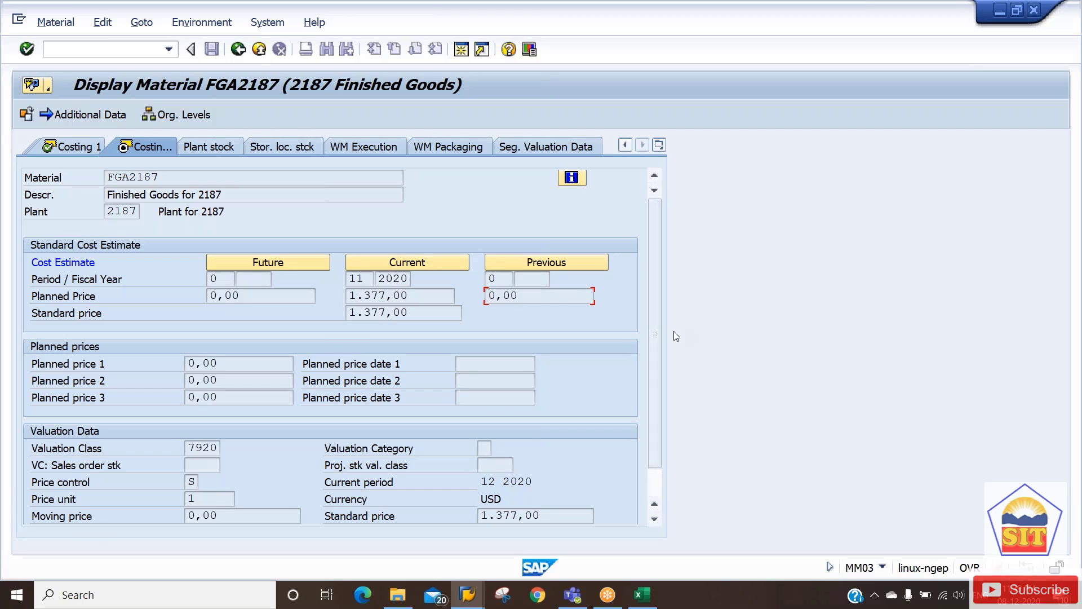
scroll(644, 400, down, 1)
scroll(646, 404, down, 1)
Save the recosted FGA2187 estimate, then enter transaction /nck24.
drag(552, 483, 434, 500)
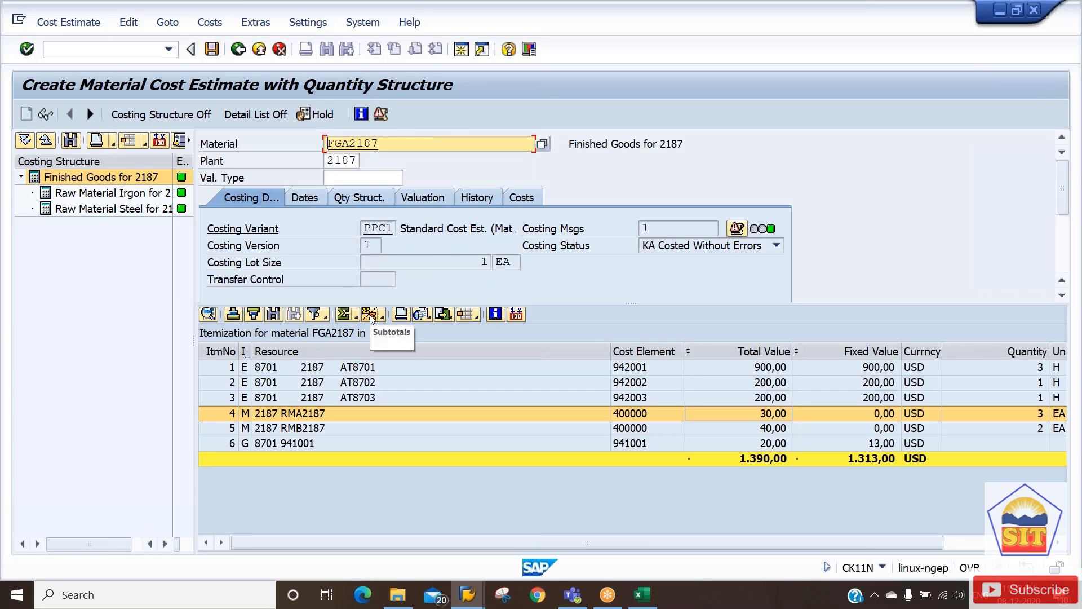
click(212, 51)
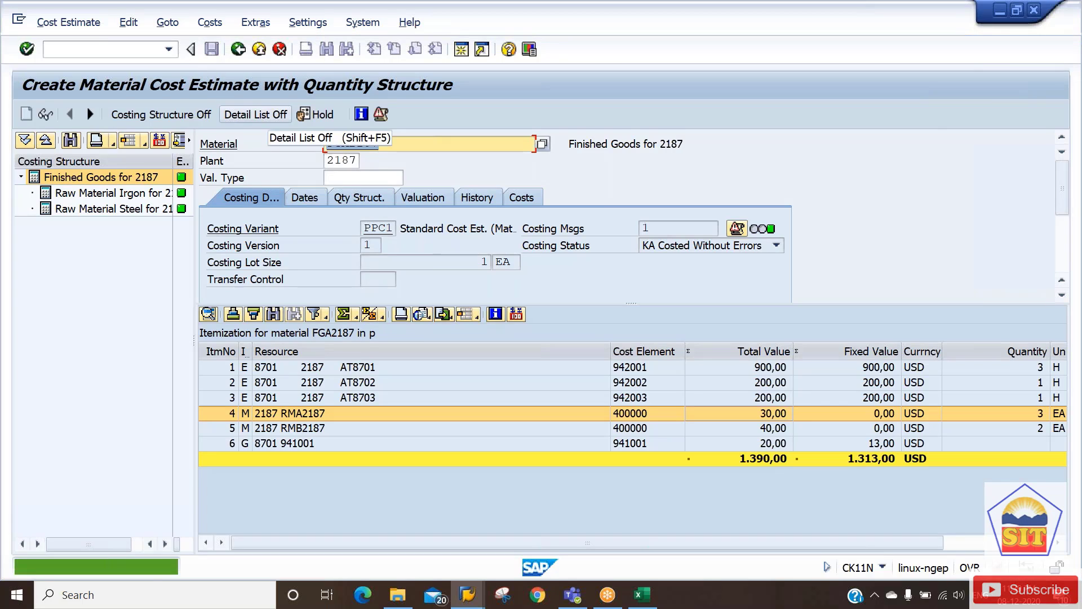
click(101, 49)
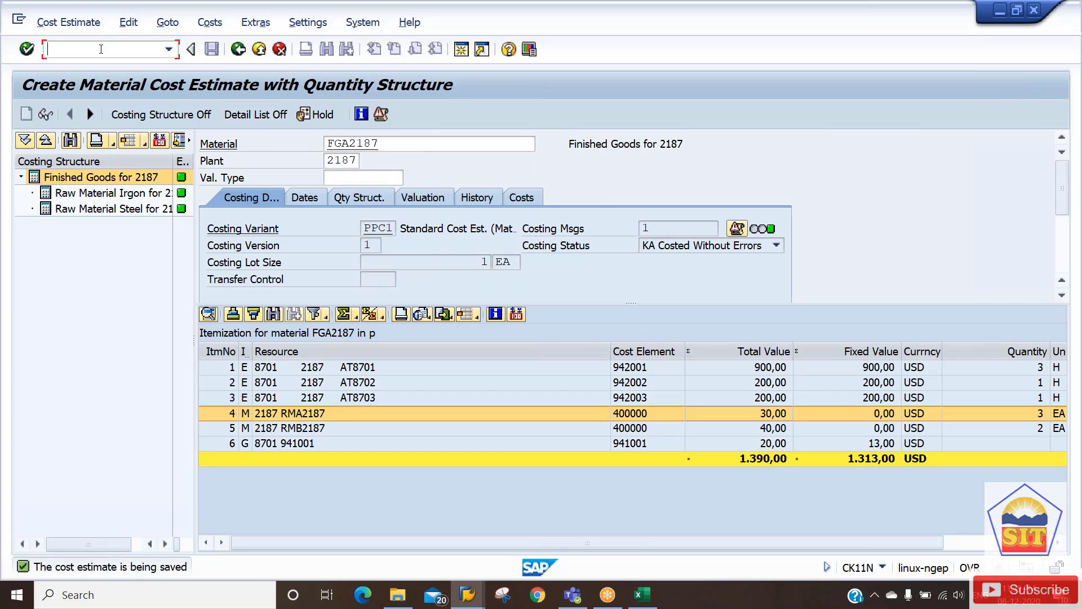
text(/nck24)
Open the CK24 price update and start CK40N in a new session.
key(Return)
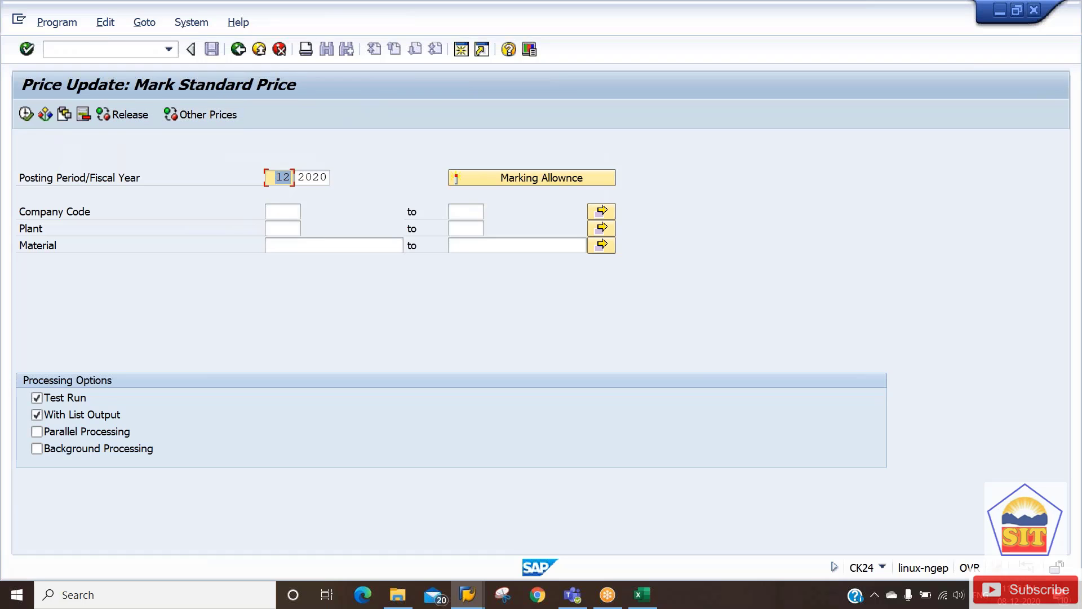
click(461, 50)
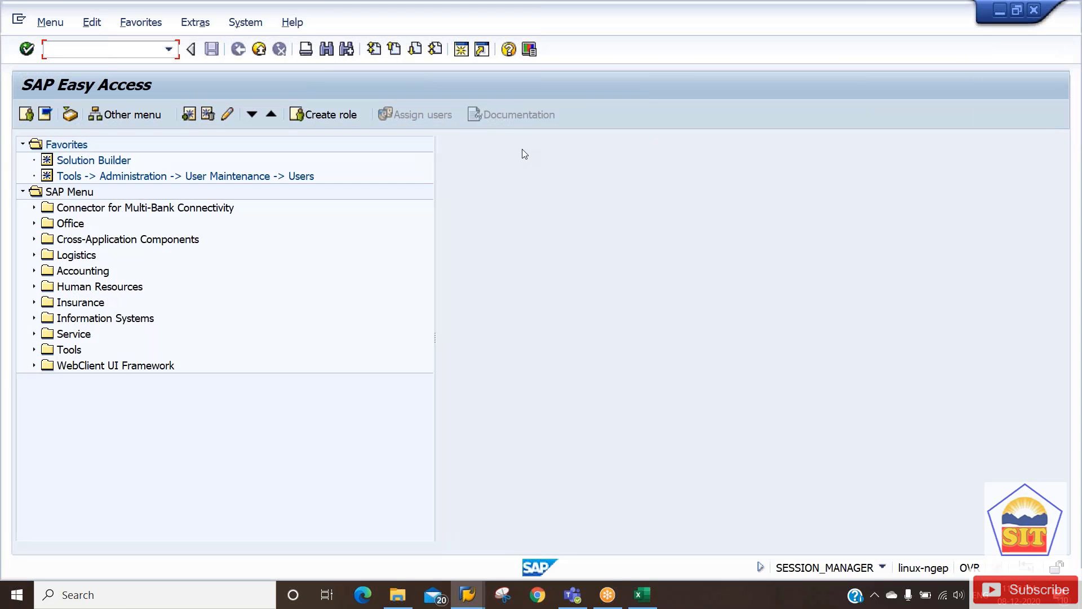
text(ck40n)
key(Return)
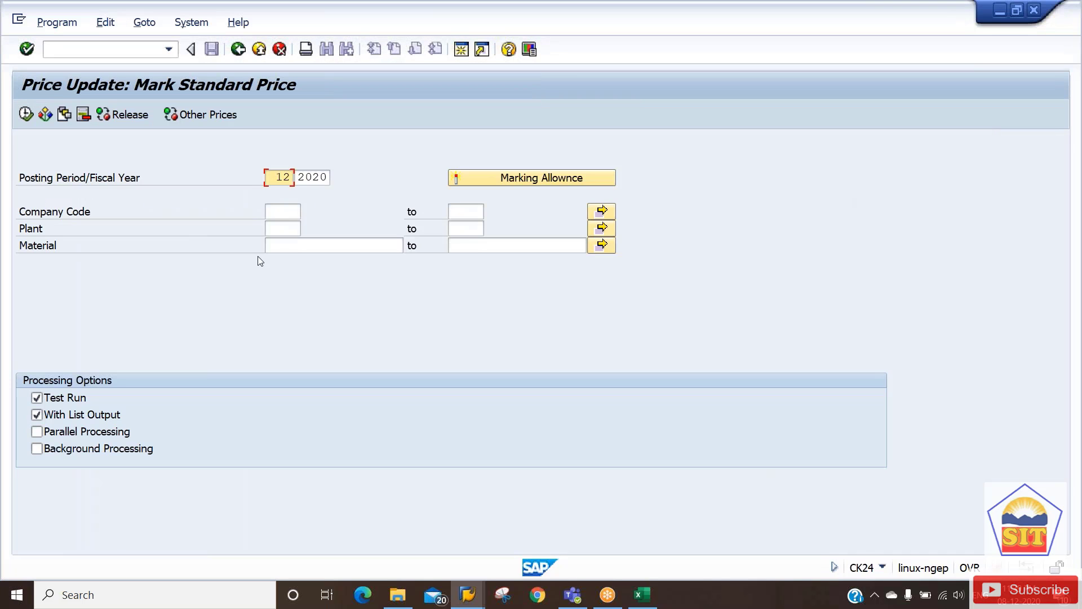
Enter company code 2187, plant 2187 and material fga2187 in the selection.
click(279, 216)
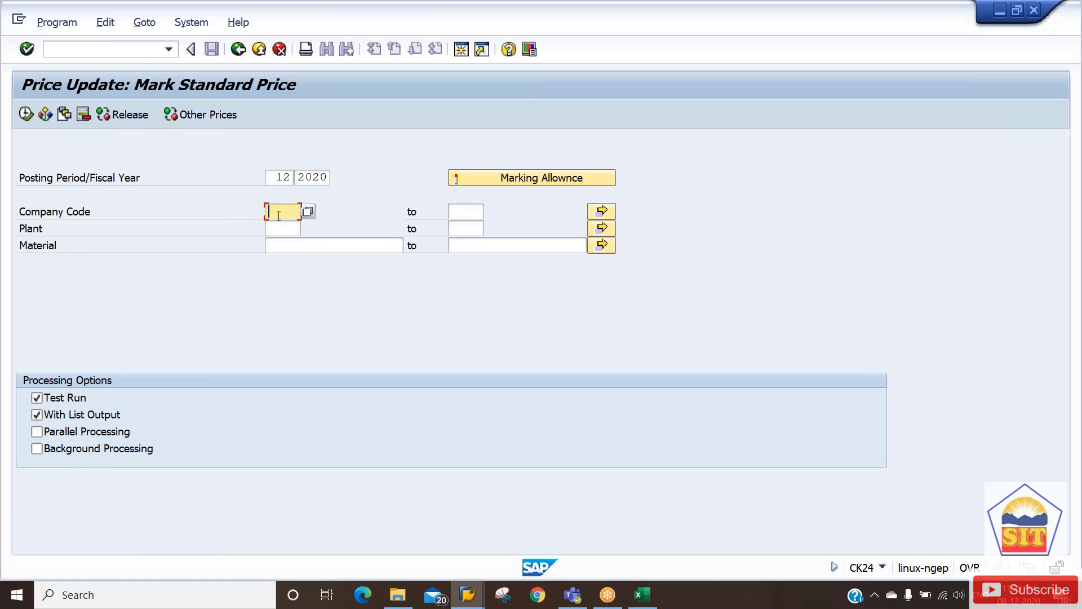
text(2187)
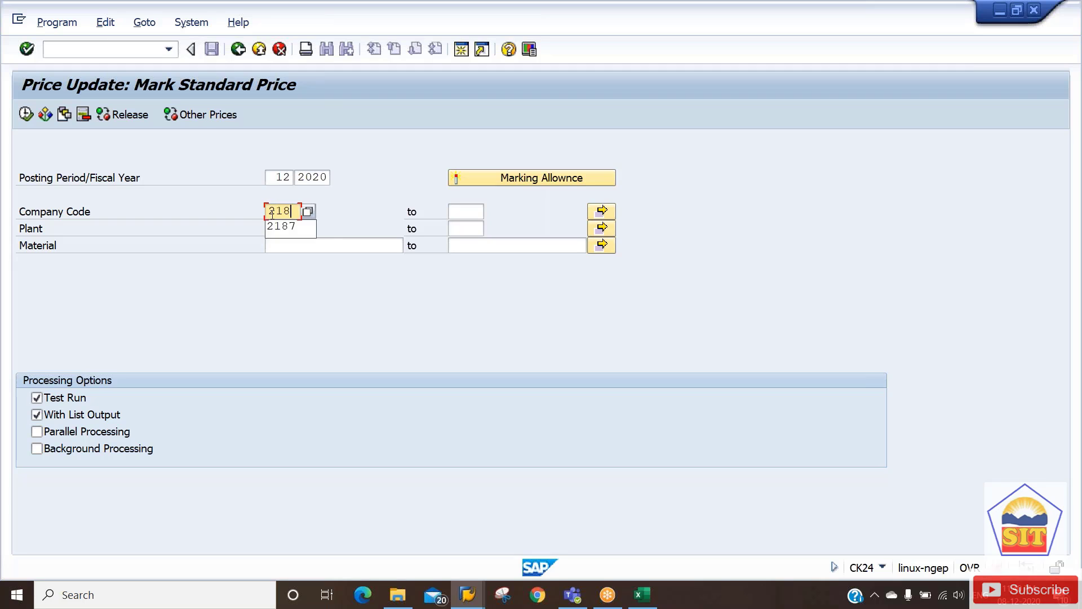
key(Tab)
key(Tab)
key(Tab)
text(2187)
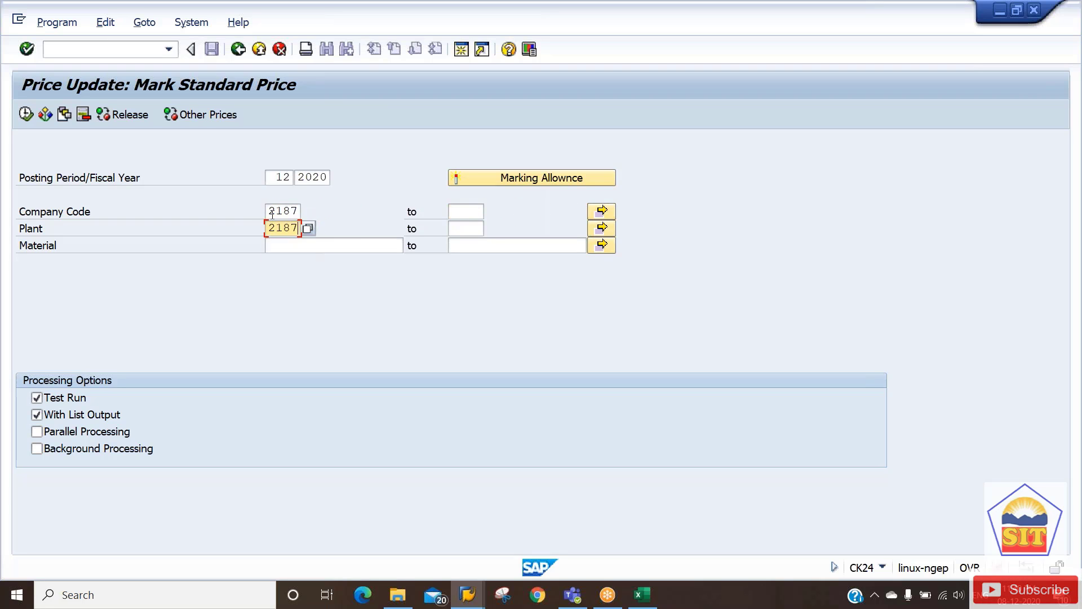
key(Tab)
key(Tab)
key(Tab)
text(fga2187)
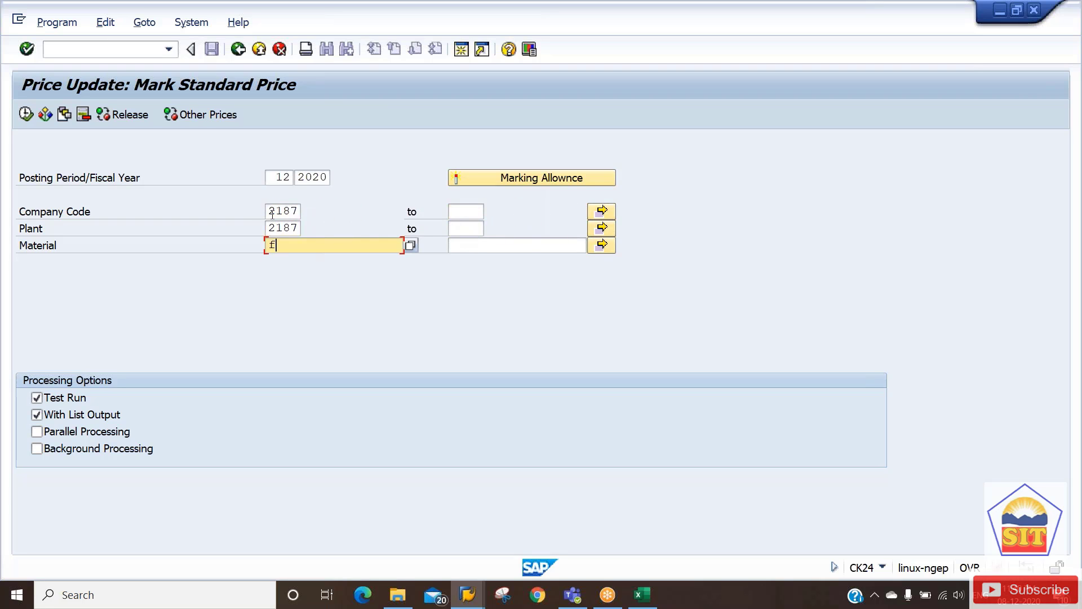
key(Tab)
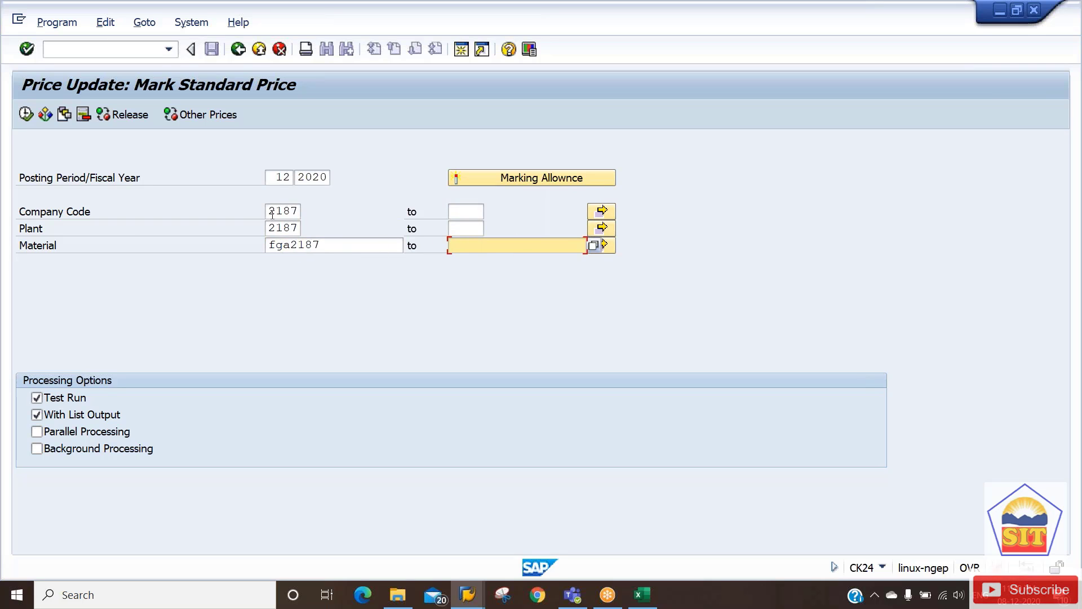
click(514, 179)
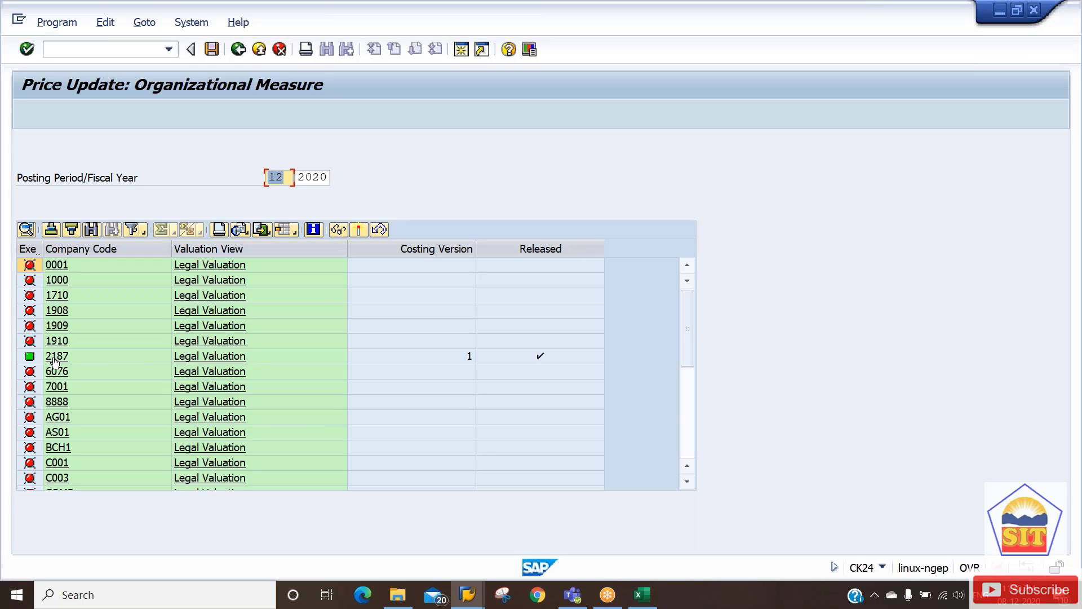
click(55, 362)
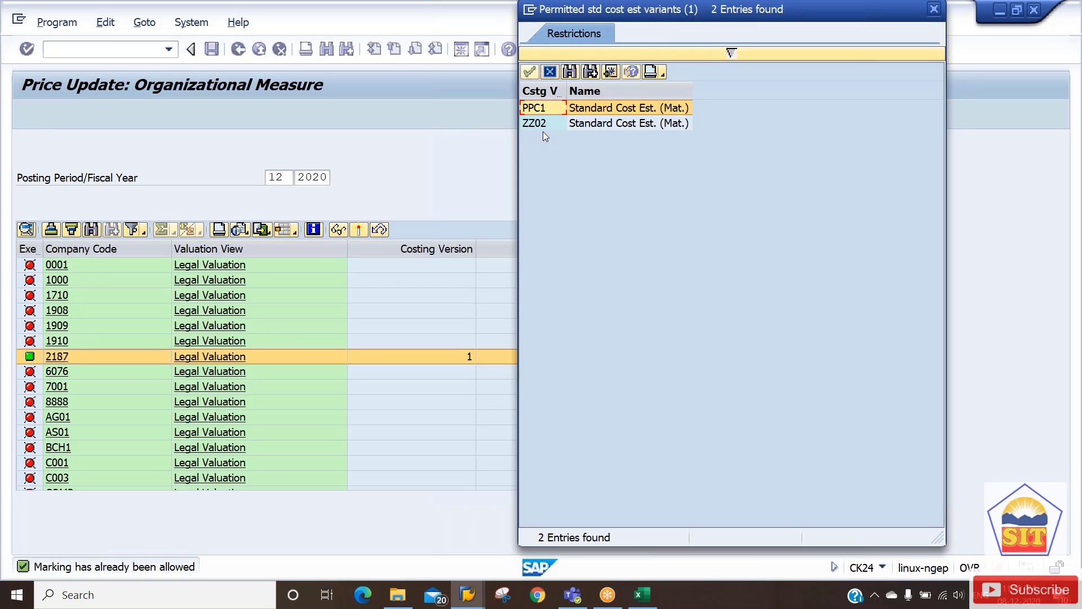
click(550, 72)
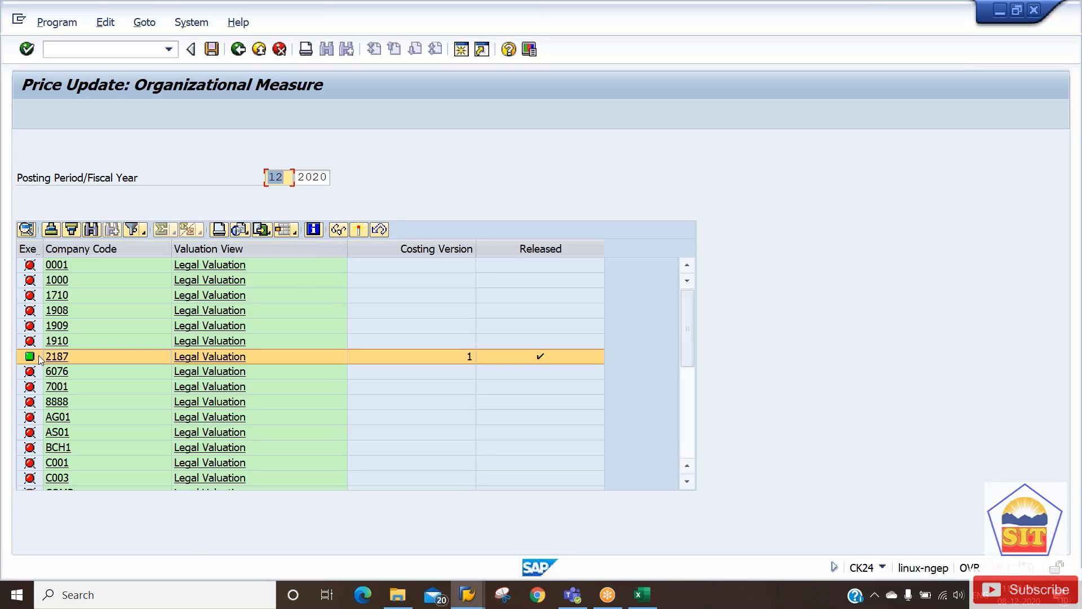
click(237, 50)
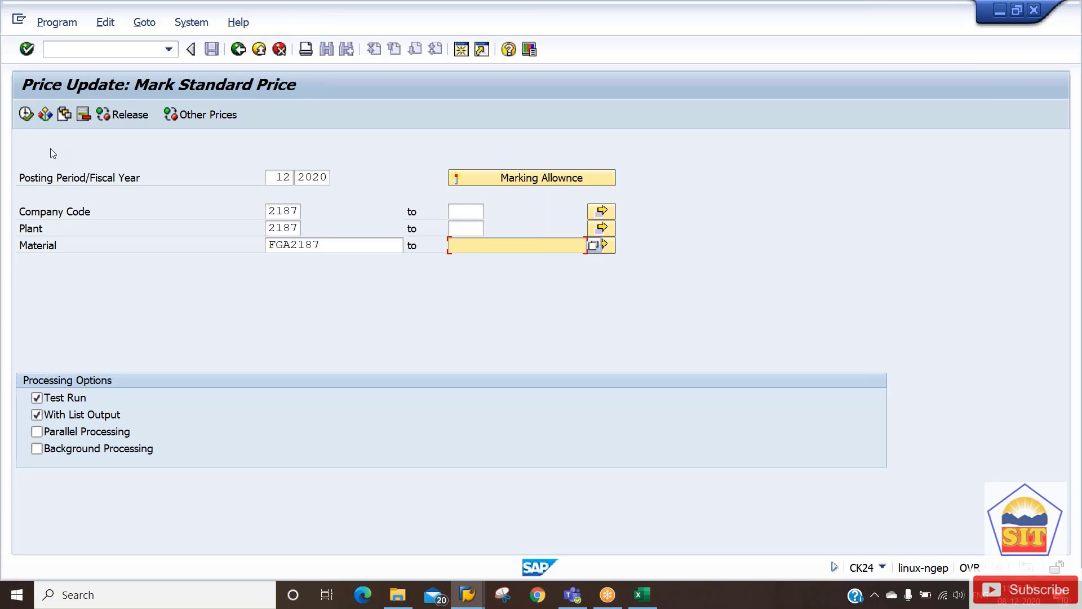
Execute a test marking and view the result list showing future planned price 1.390,00.
click(26, 114)
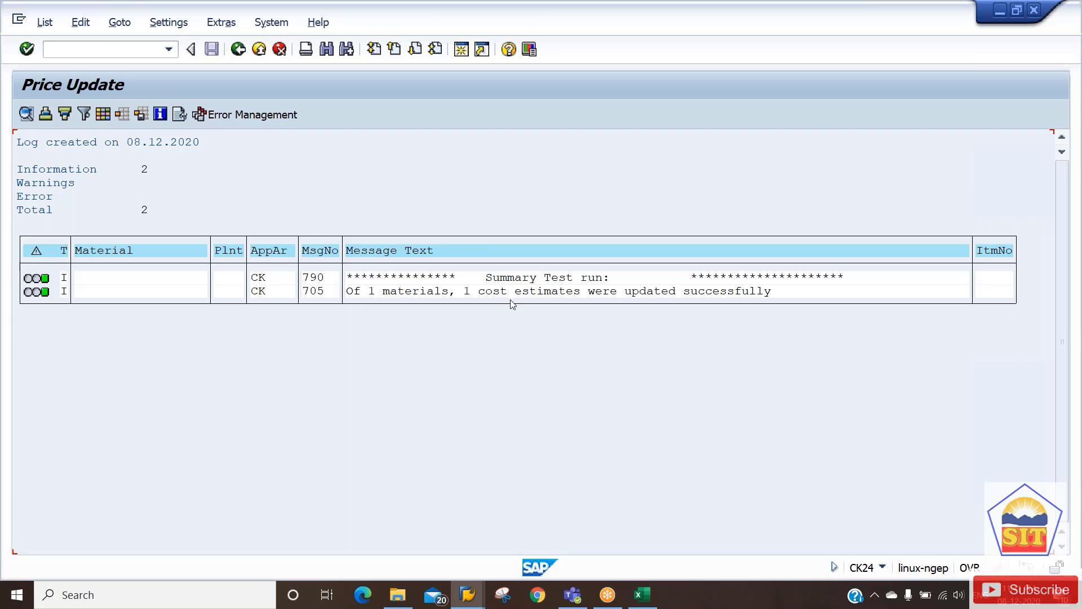
click(238, 49)
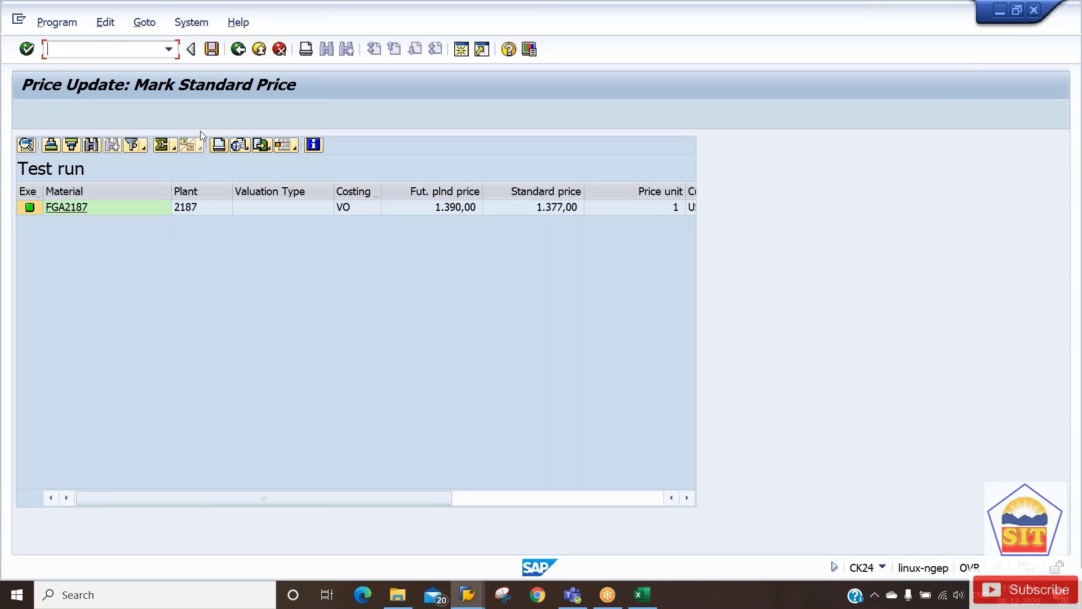
Run the standard price marking for real with Test Run unchecked.
click(237, 49)
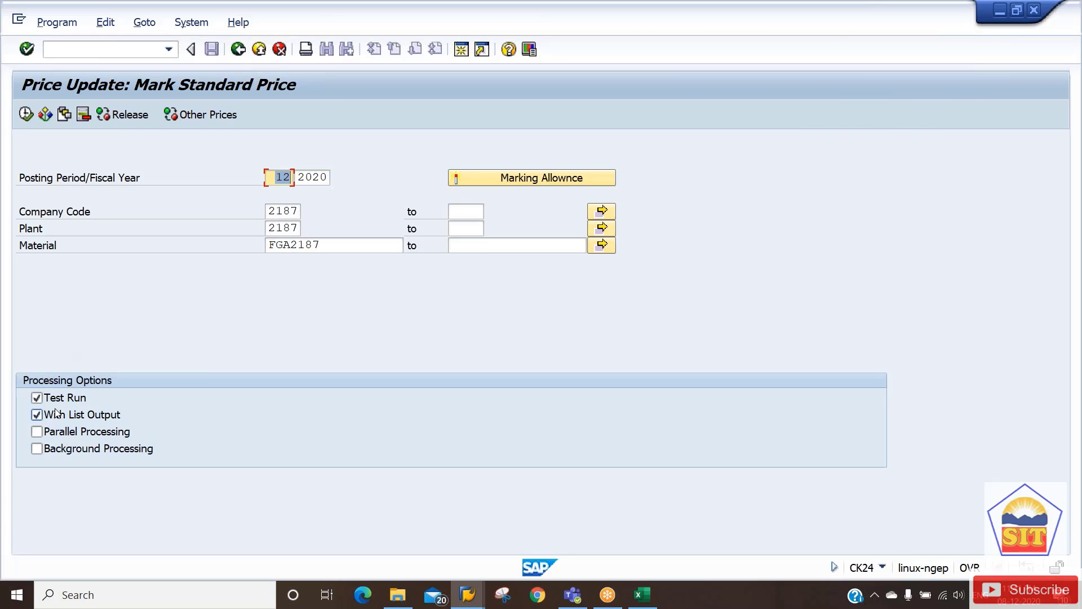
click(37, 397)
click(27, 114)
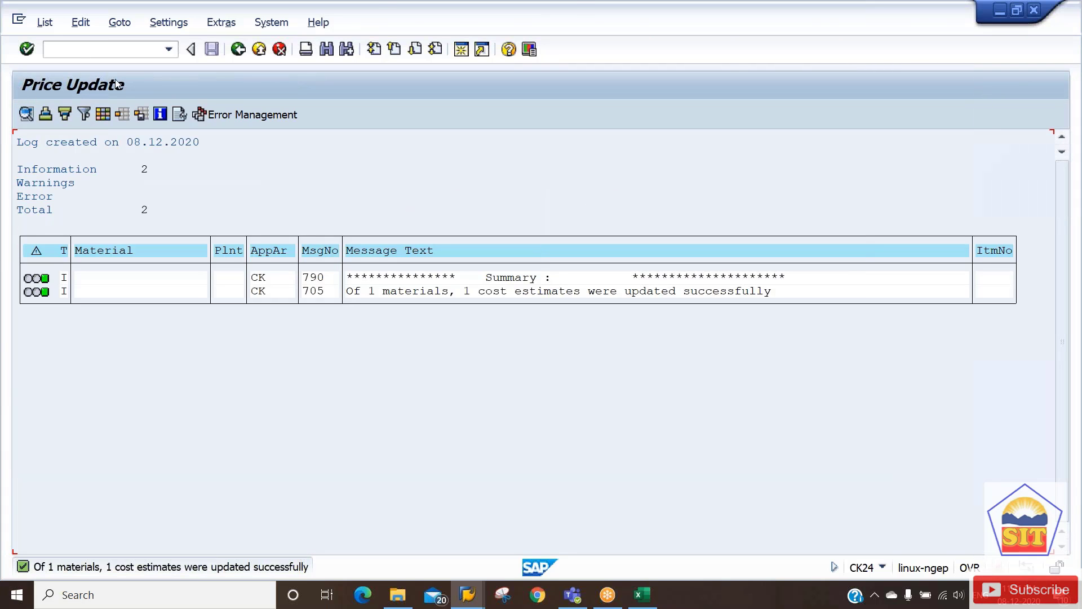
click(238, 49)
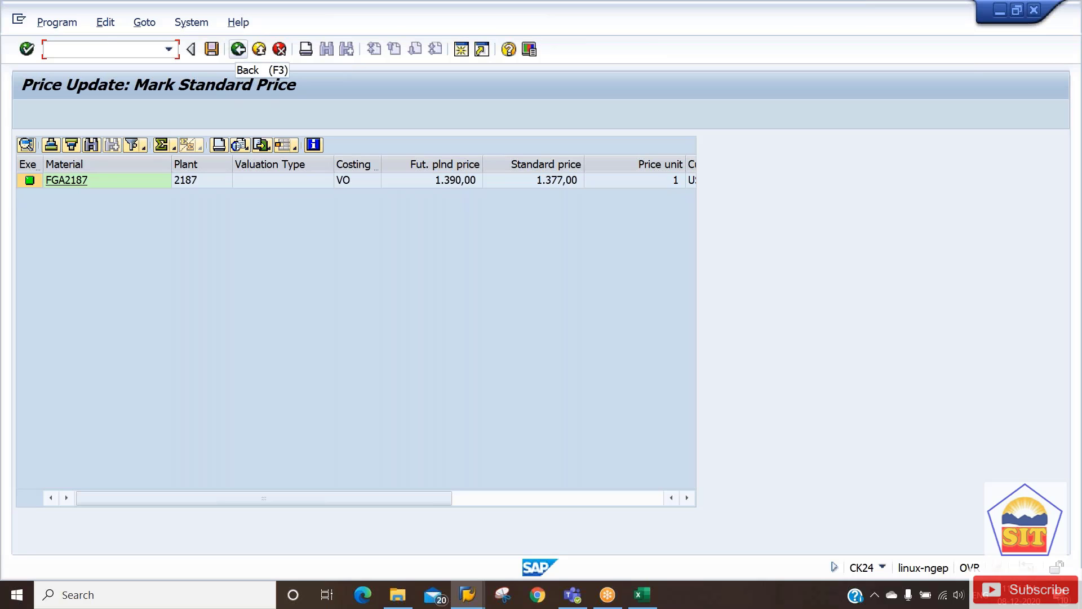
click(237, 49)
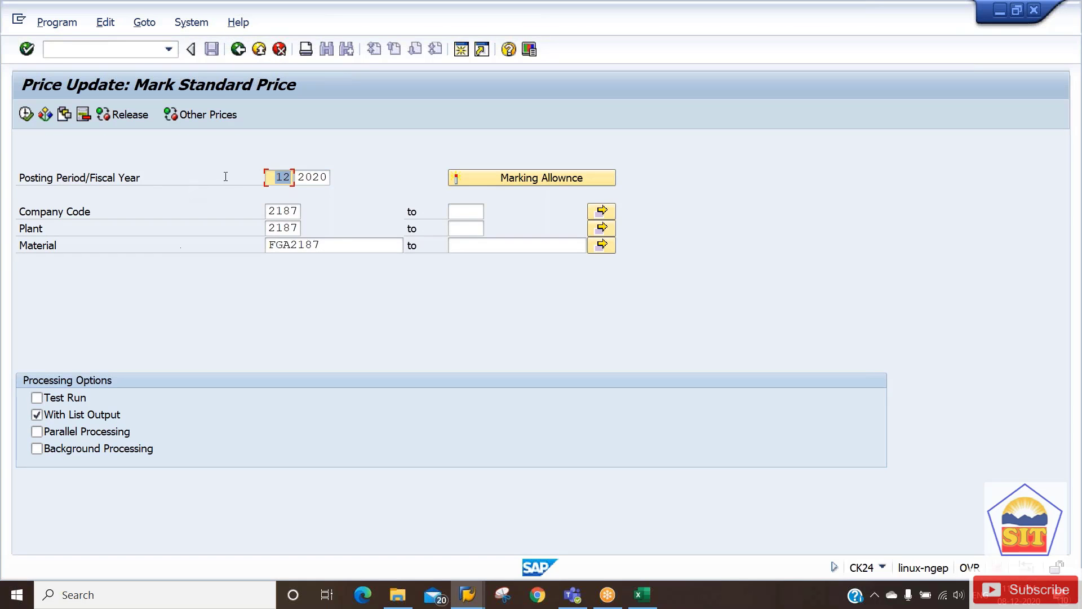
Switch to the Edit Costing Run window and enter /nmm03.
key(alt+Tab)
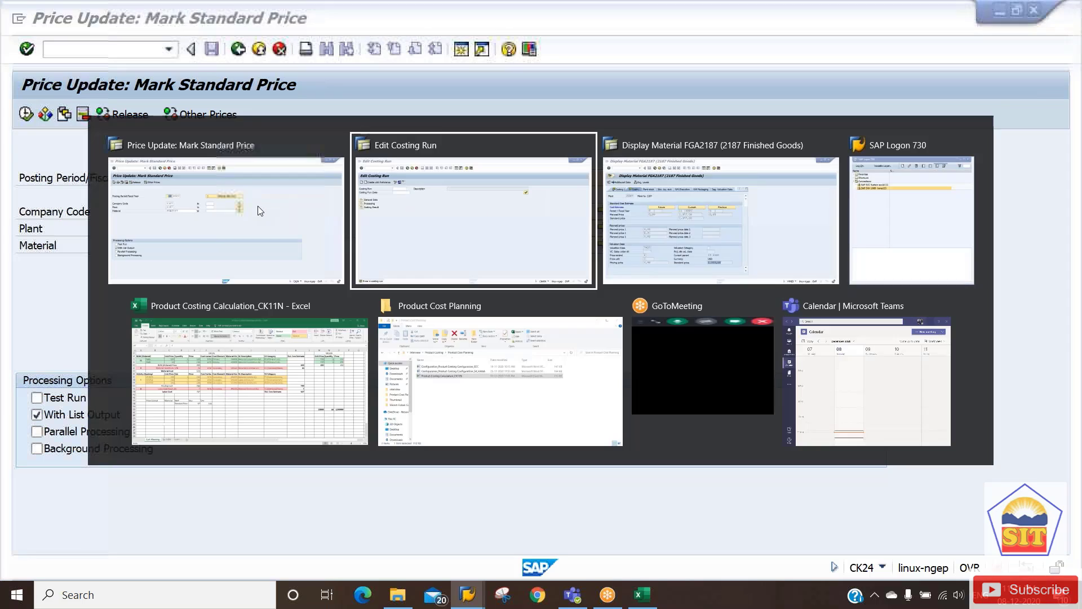
click(104, 51)
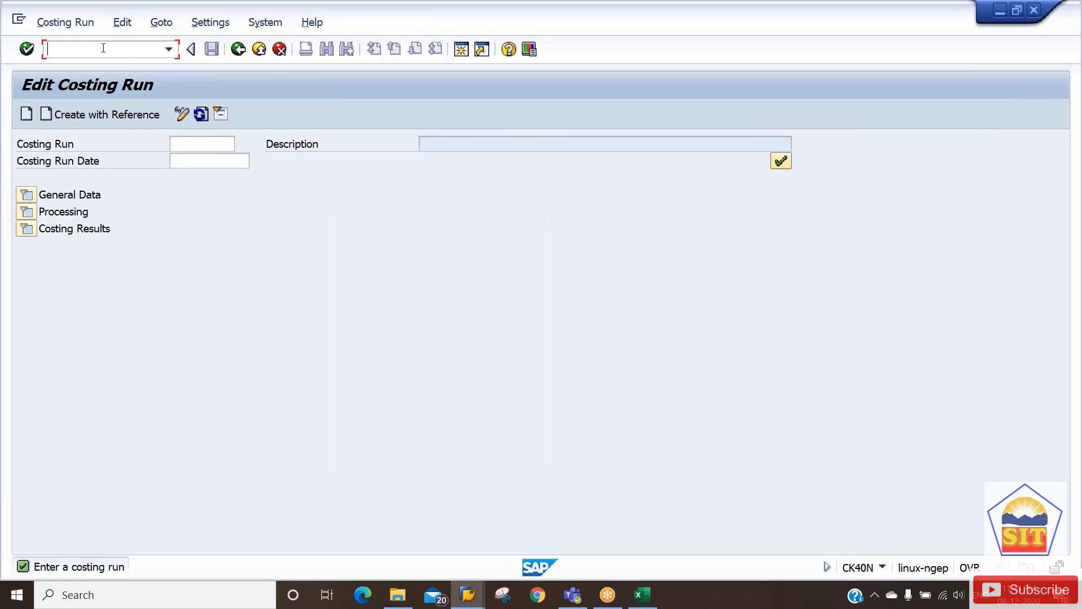
text(/nmm03)
Show FGA2187's Costing 2 view for plant 2187: future 1.390,00 versus current 1.377,00.
key(Return)
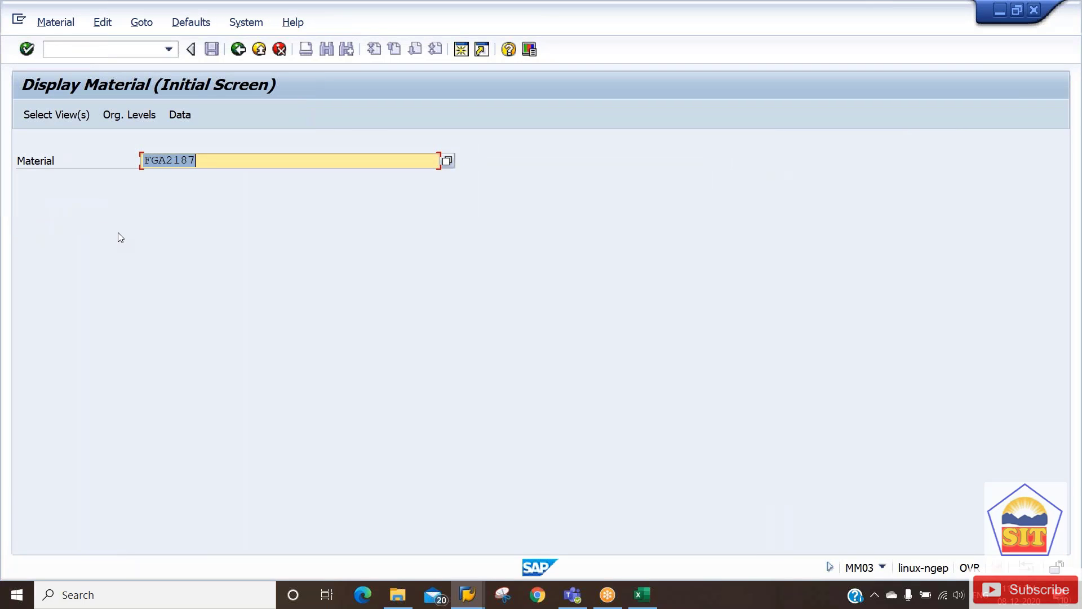
key(Return)
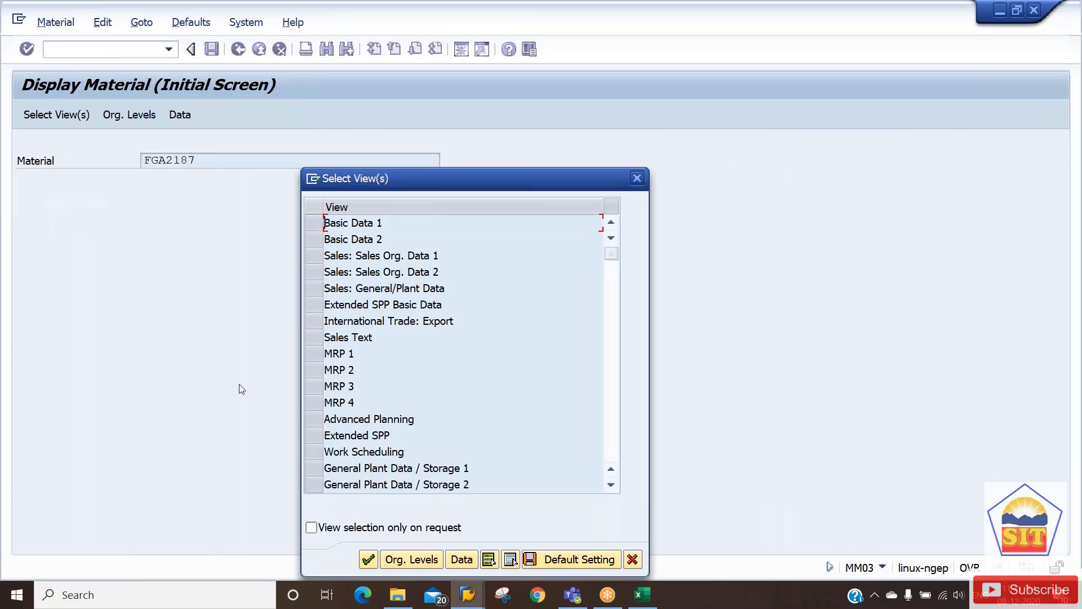
scroll(317, 275, down, 5)
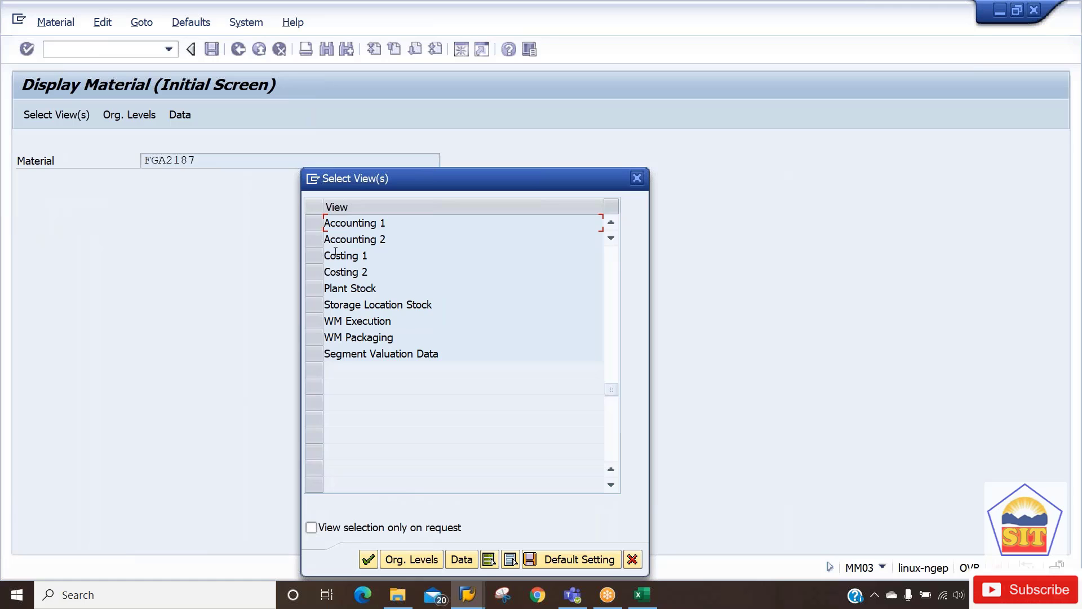
click(314, 271)
key(Return)
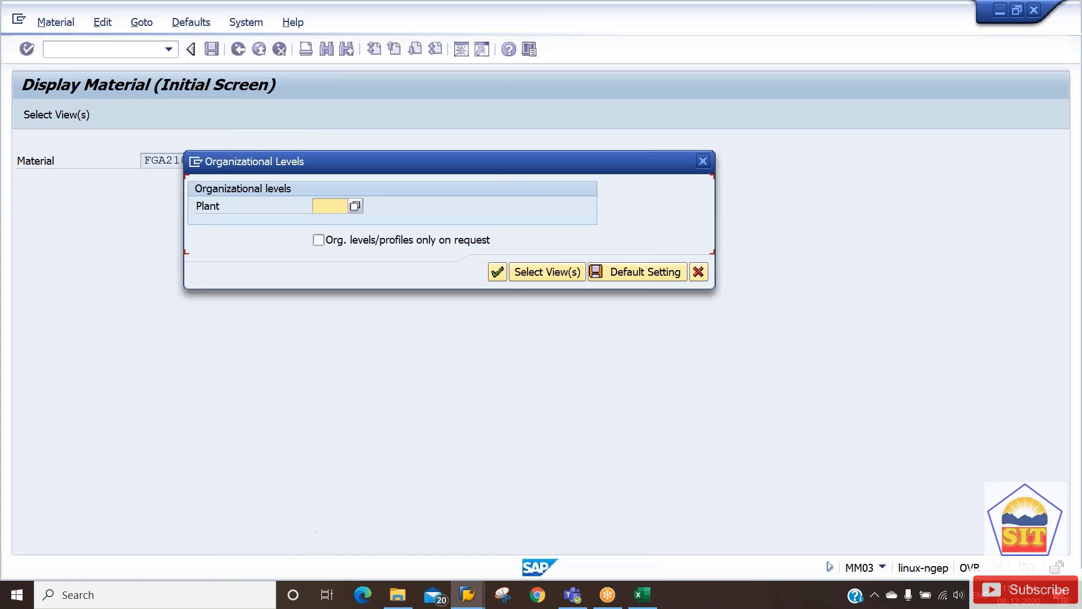
key(Down)
key(Down)
key(Return)
key(Return)
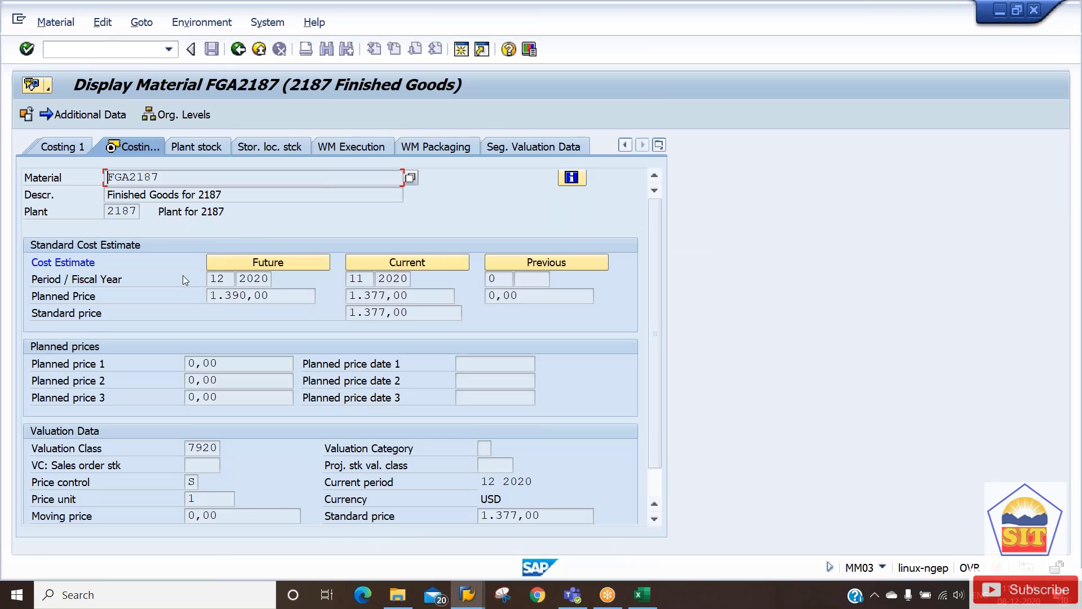
drag(282, 297, 170, 296)
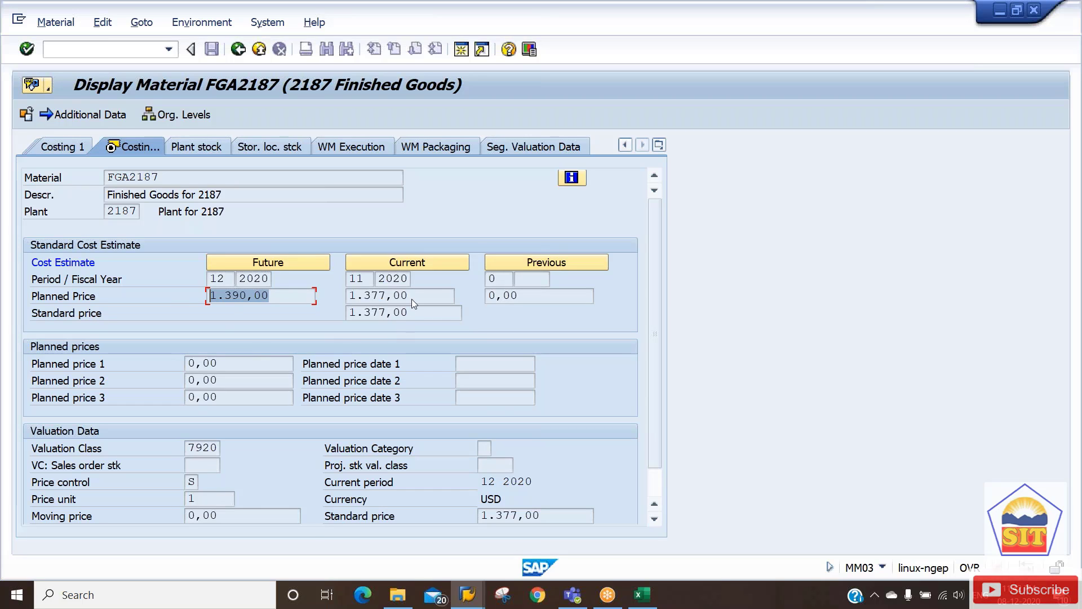
drag(411, 295, 336, 298)
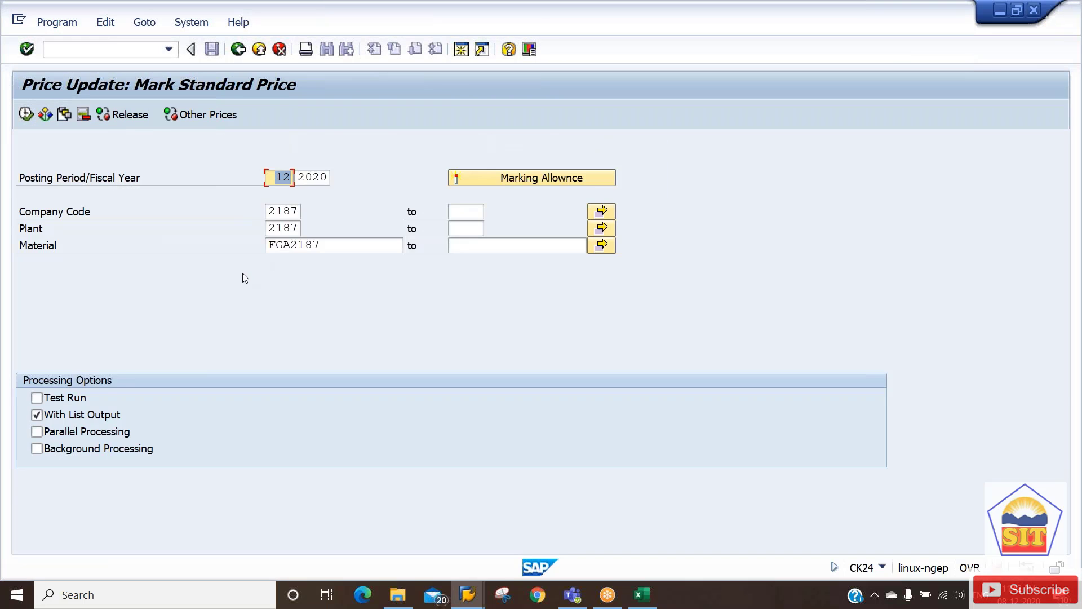
Switch to Release and do a test run of the standard price release.
click(130, 118)
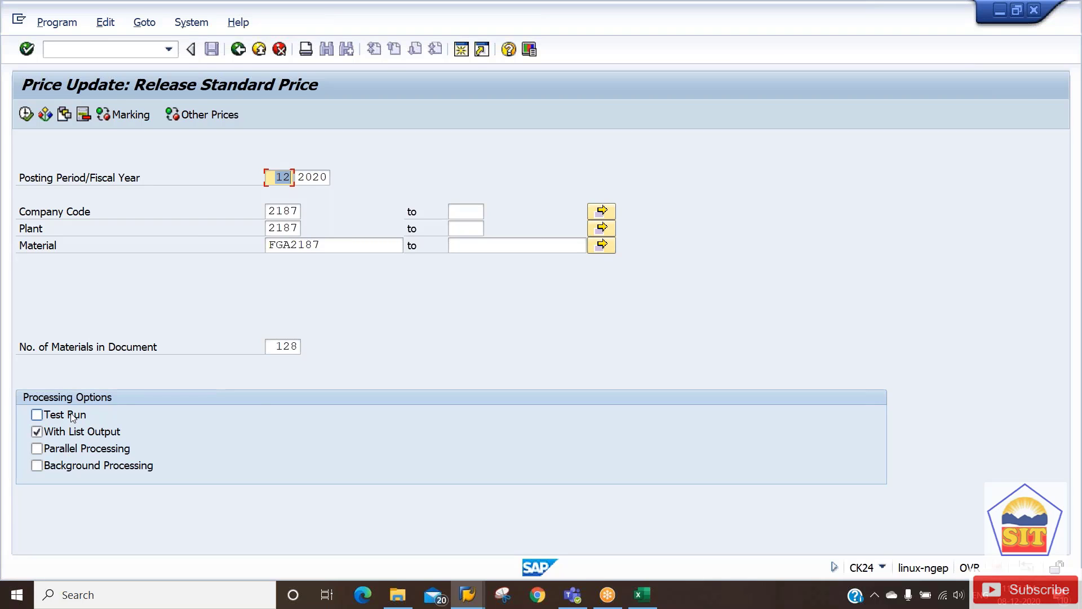
click(72, 417)
click(25, 115)
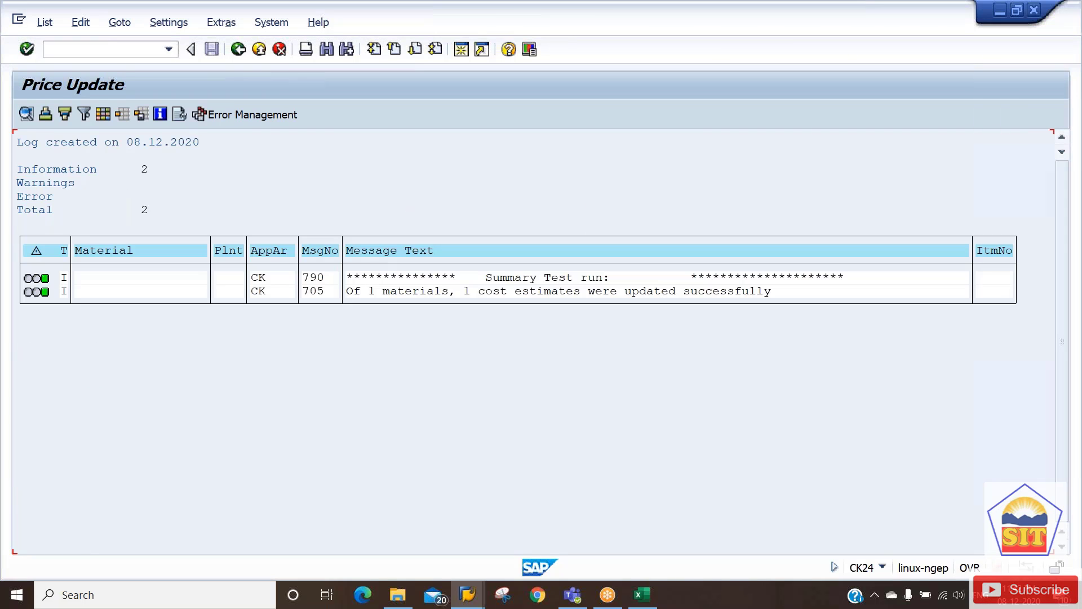
click(237, 49)
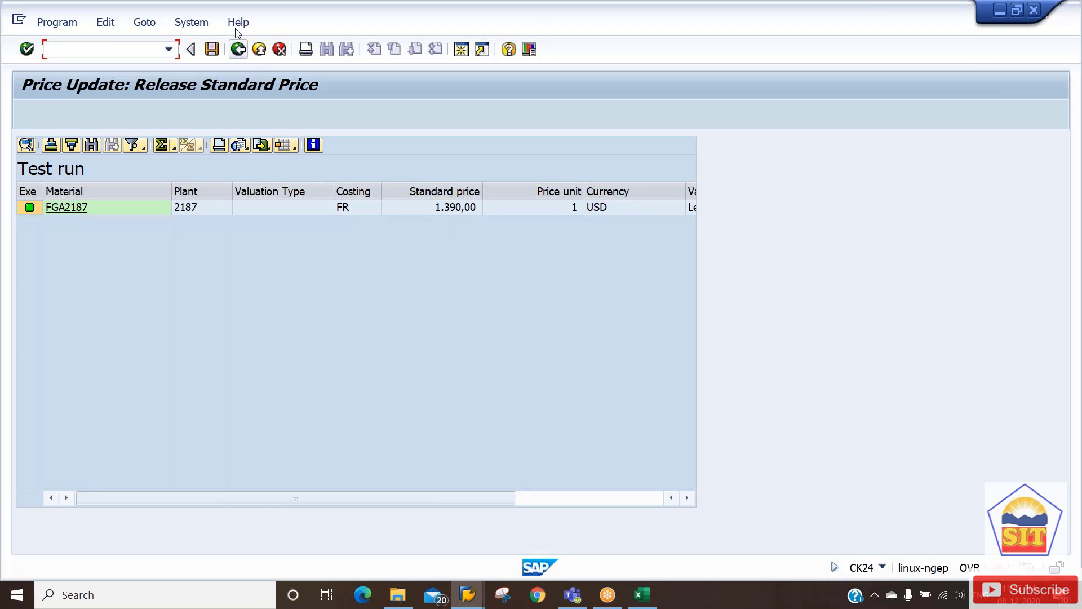
click(238, 49)
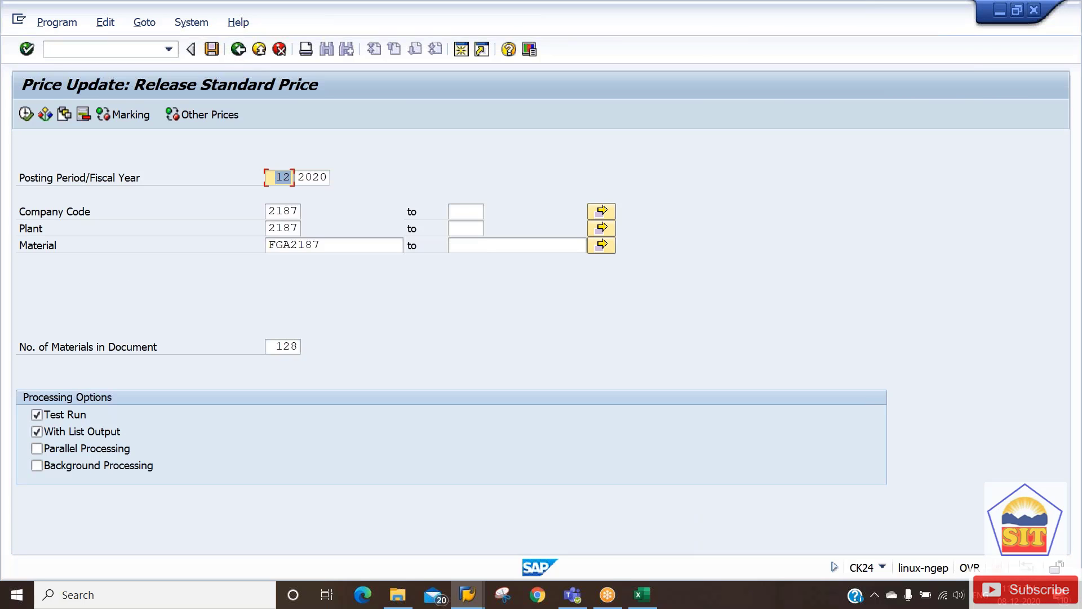
Release the 1.390,00 standard price for real, save the result, and return to MM03.
click(57, 416)
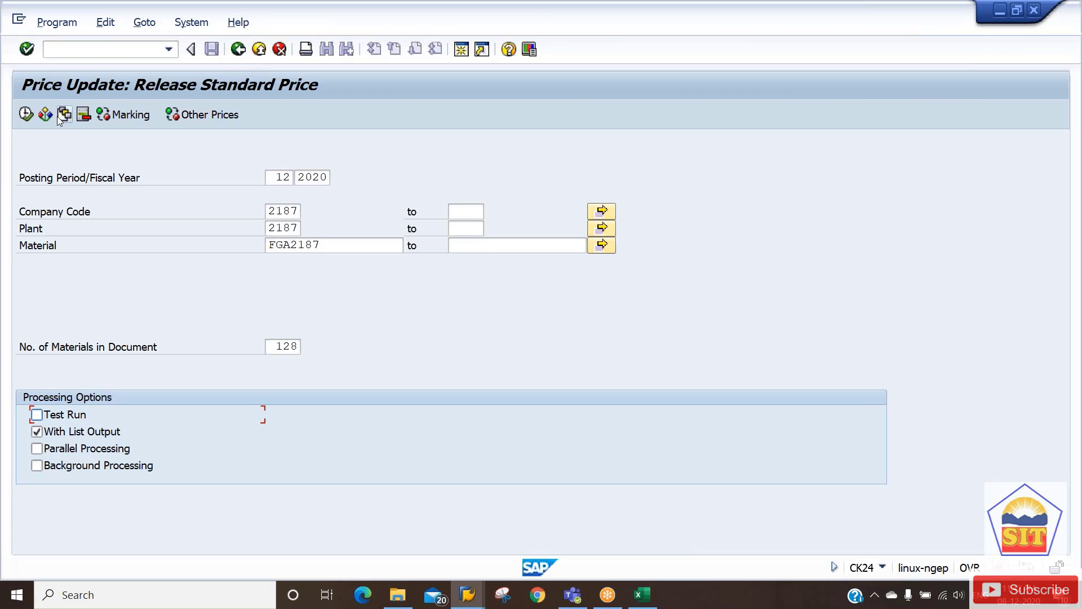
click(26, 114)
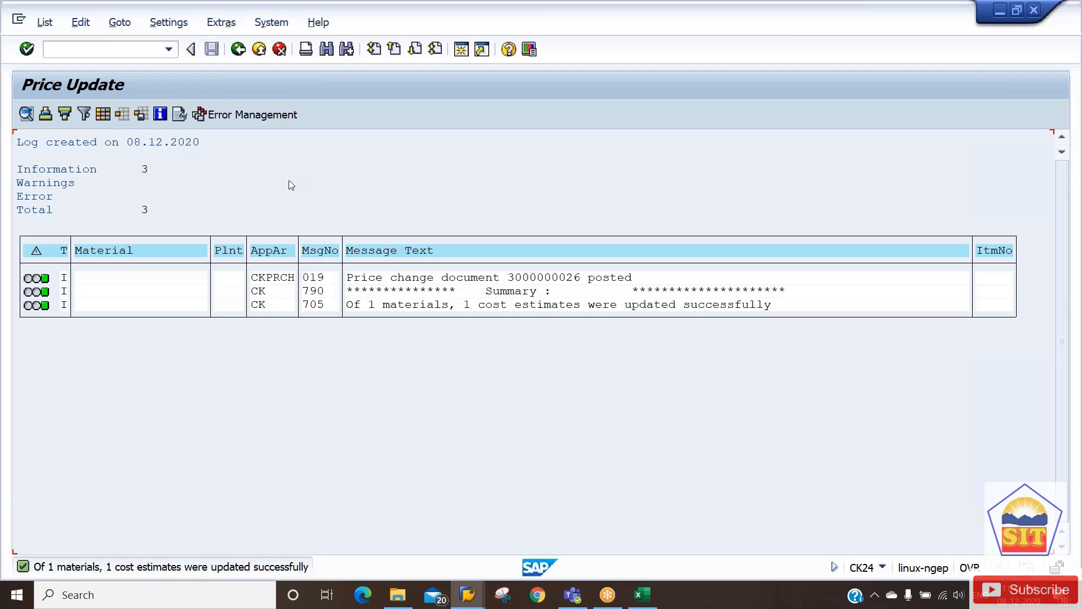
click(238, 49)
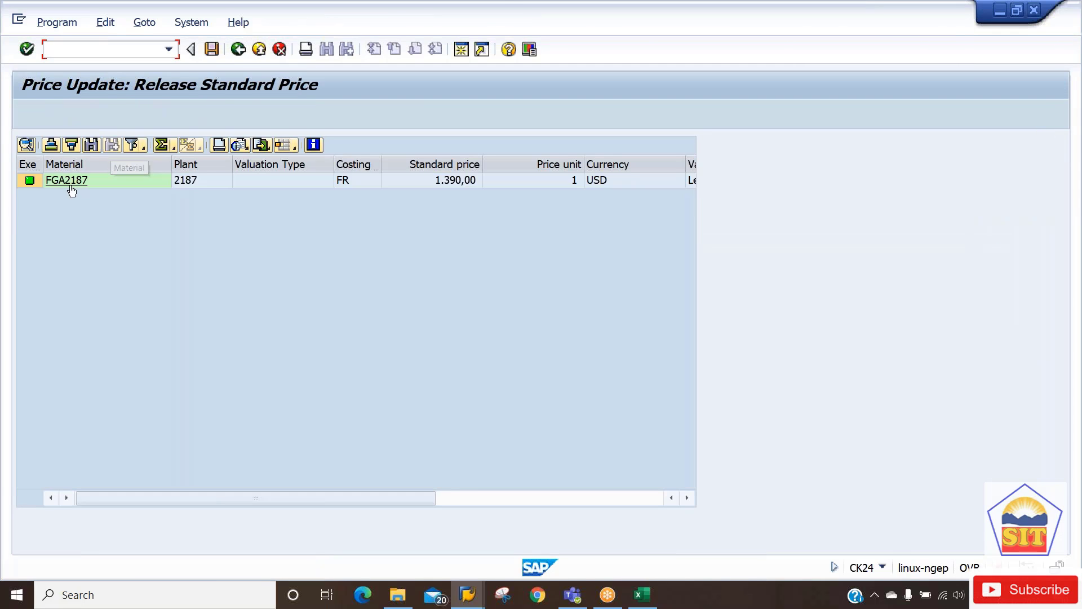
click(69, 182)
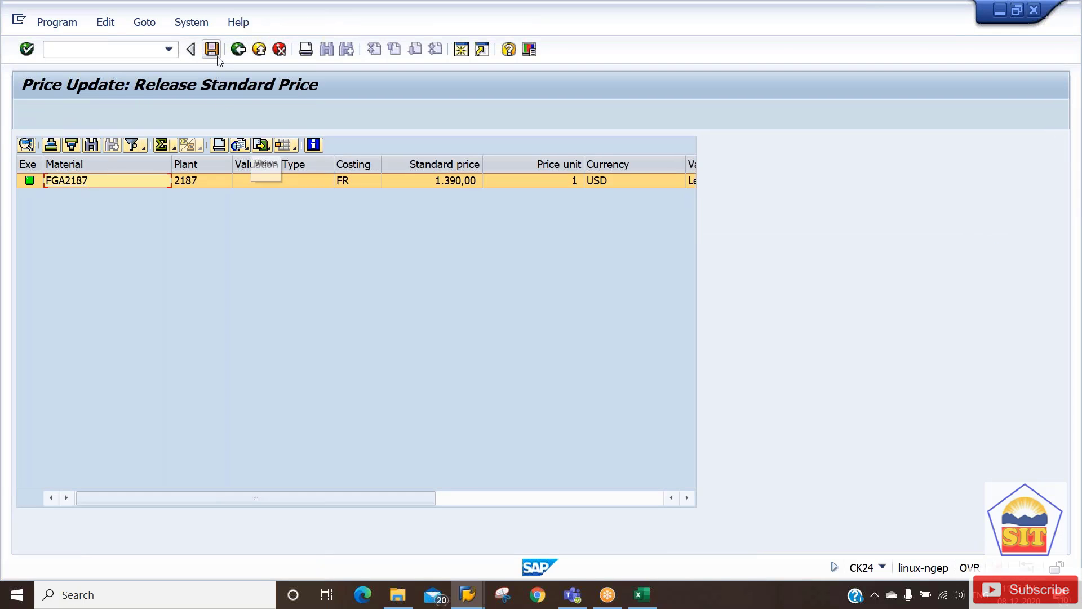
click(213, 50)
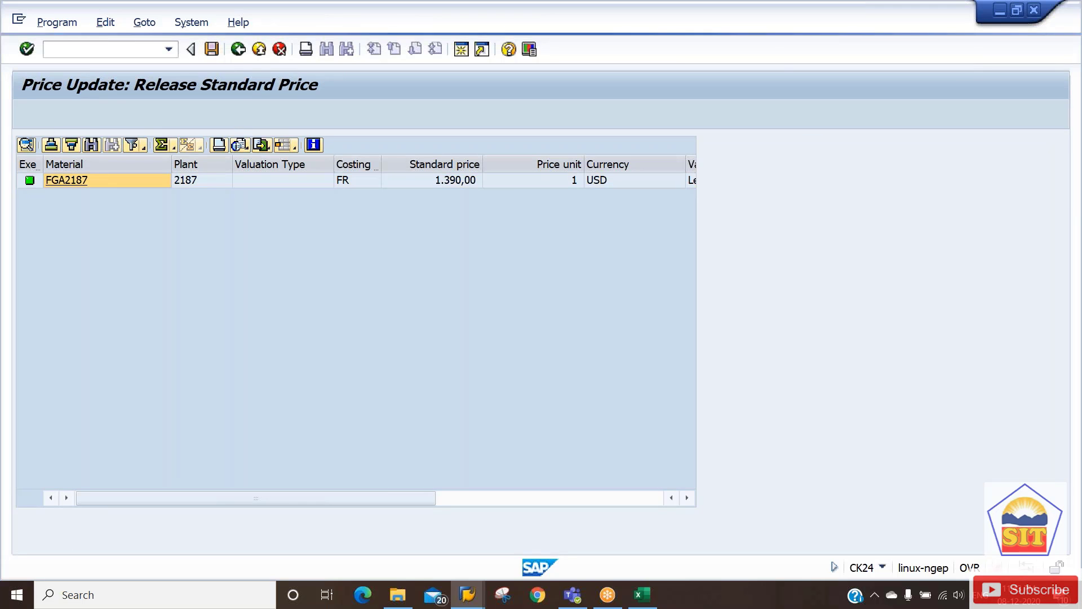
key(alt+Tab)
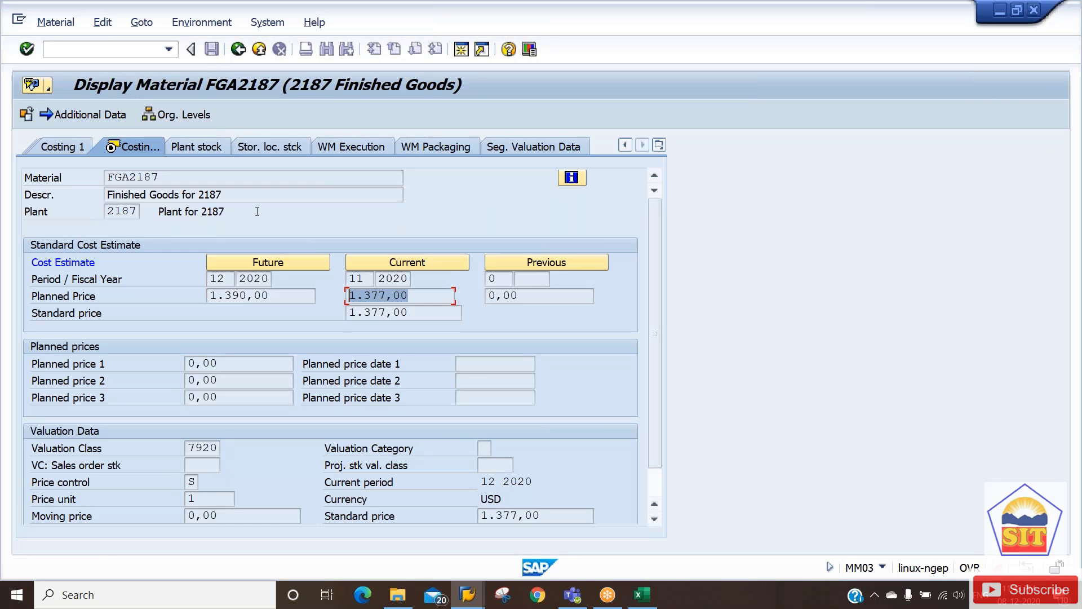
Open FGA2187 with the Accounting 1 and Costing 2 views for plant 2187.
click(238, 49)
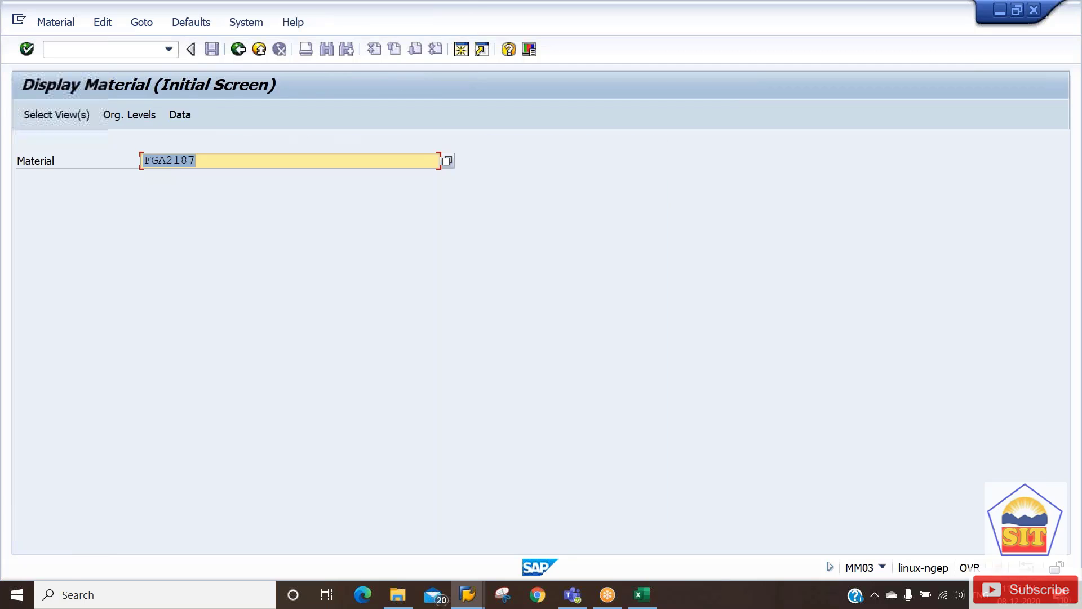
key(Return)
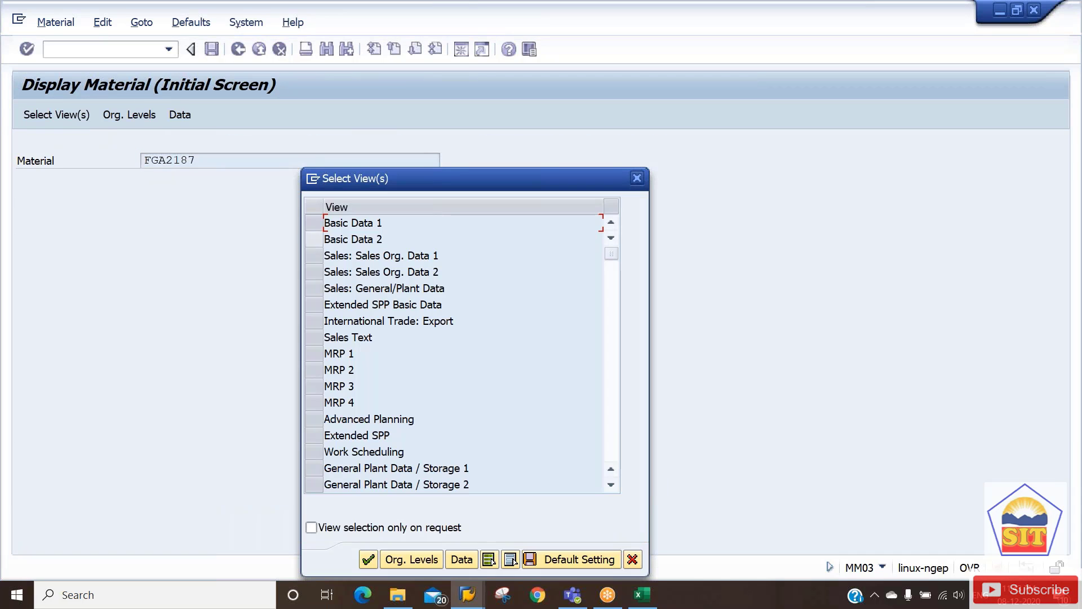
click(606, 434)
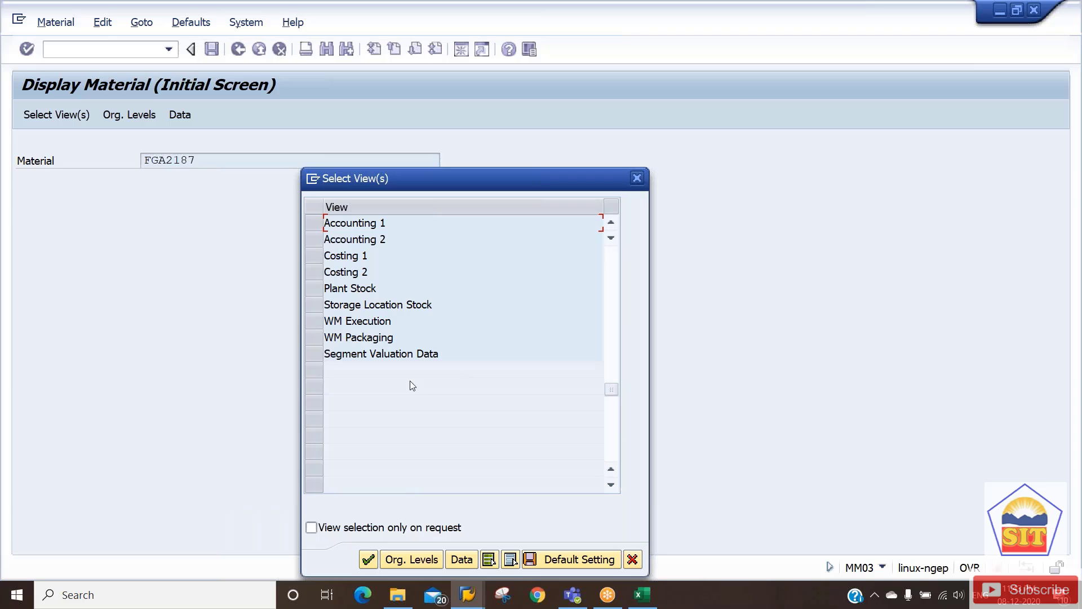
click(315, 222)
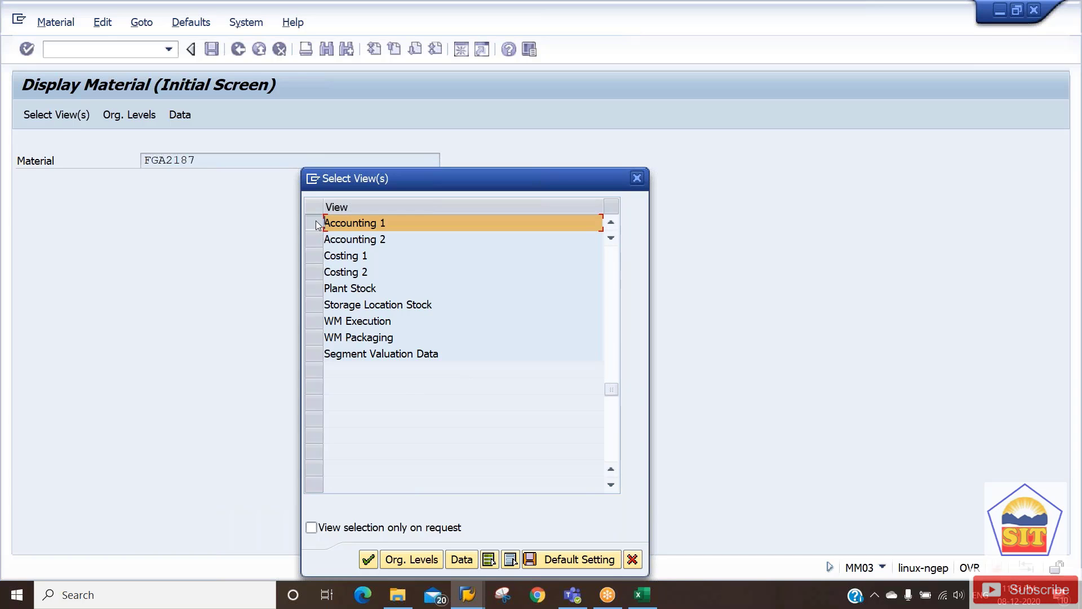
click(316, 273)
key(Return)
key(BackSpace)
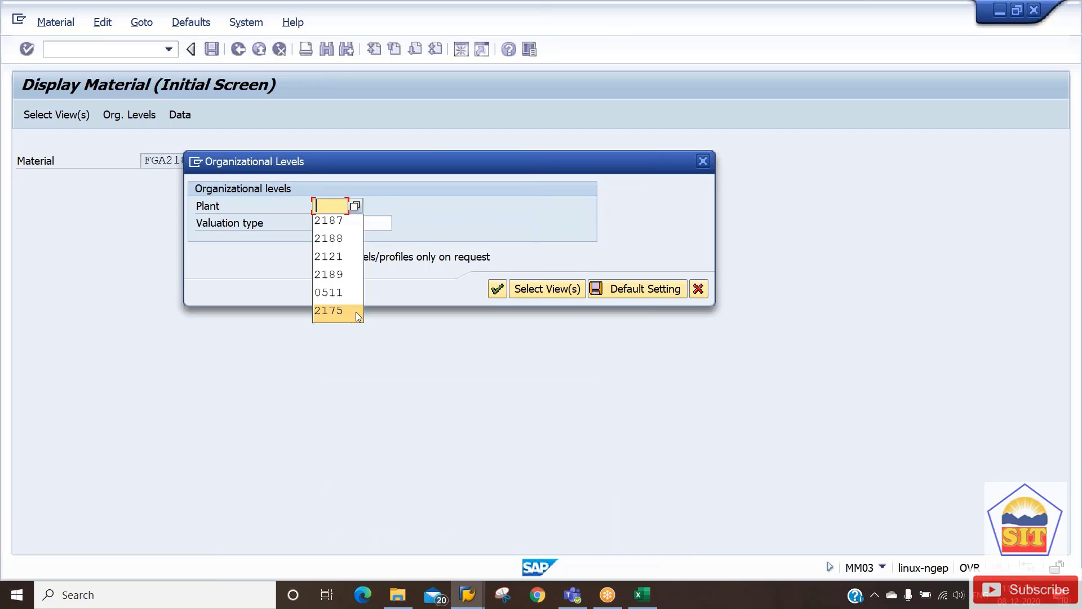
key(Up)
key(Up)
key(Up)
key(Up)
key(Up)
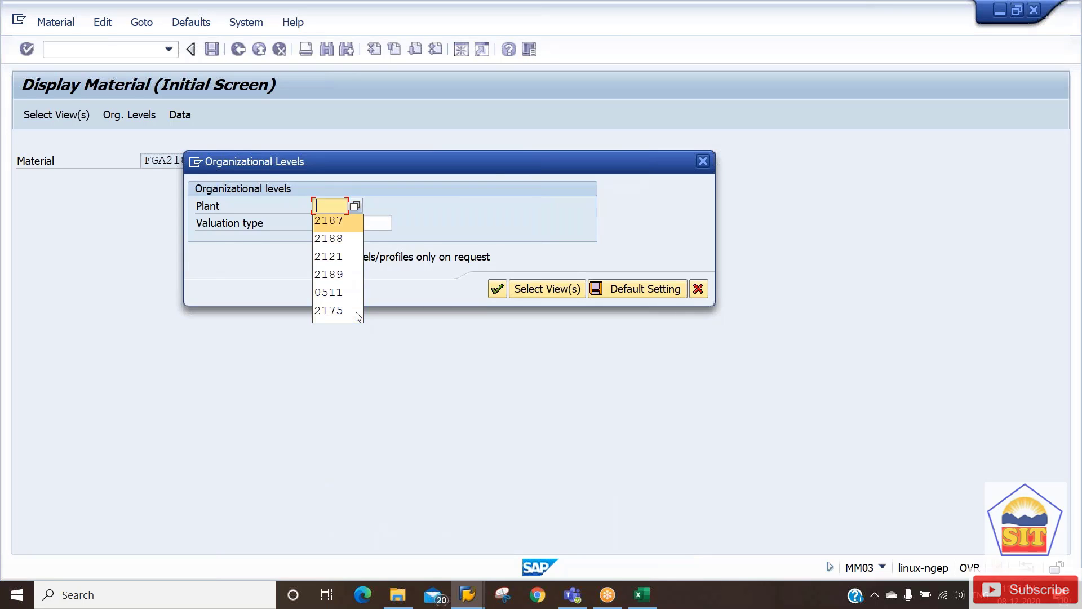
key(Return)
key(Return)
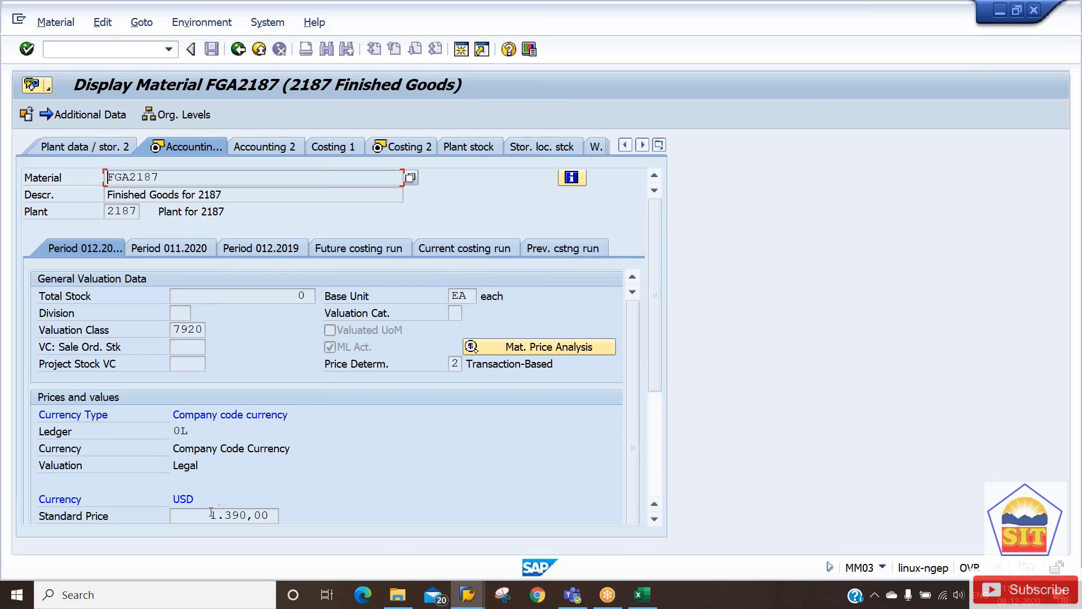
Verify standard price 1.390,00, with Costing 2 current 1.390,00 and previous 1.377,00.
drag(211, 514, 283, 521)
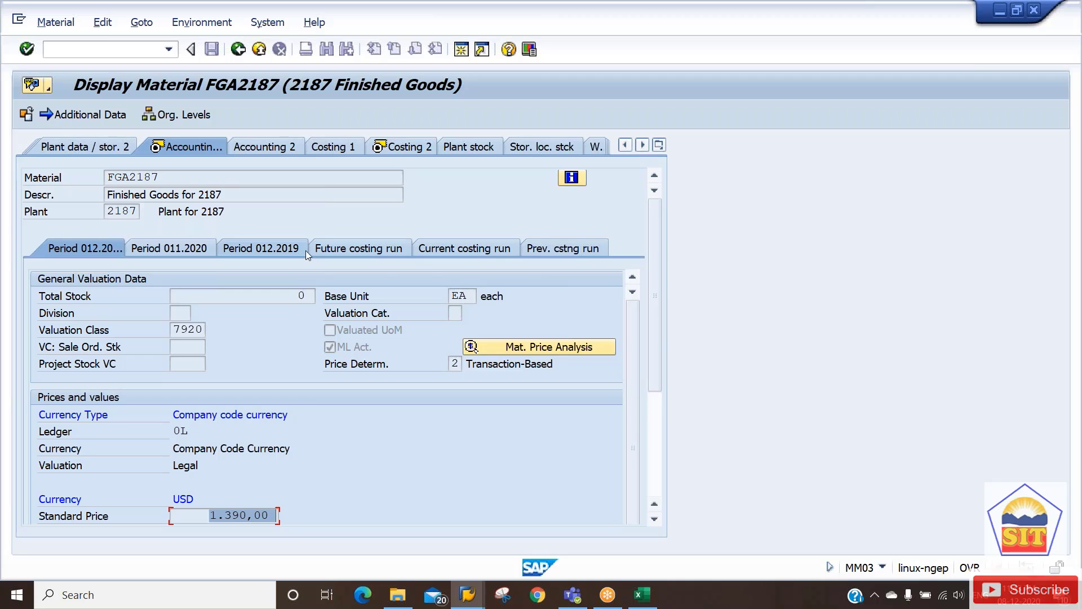
click(398, 147)
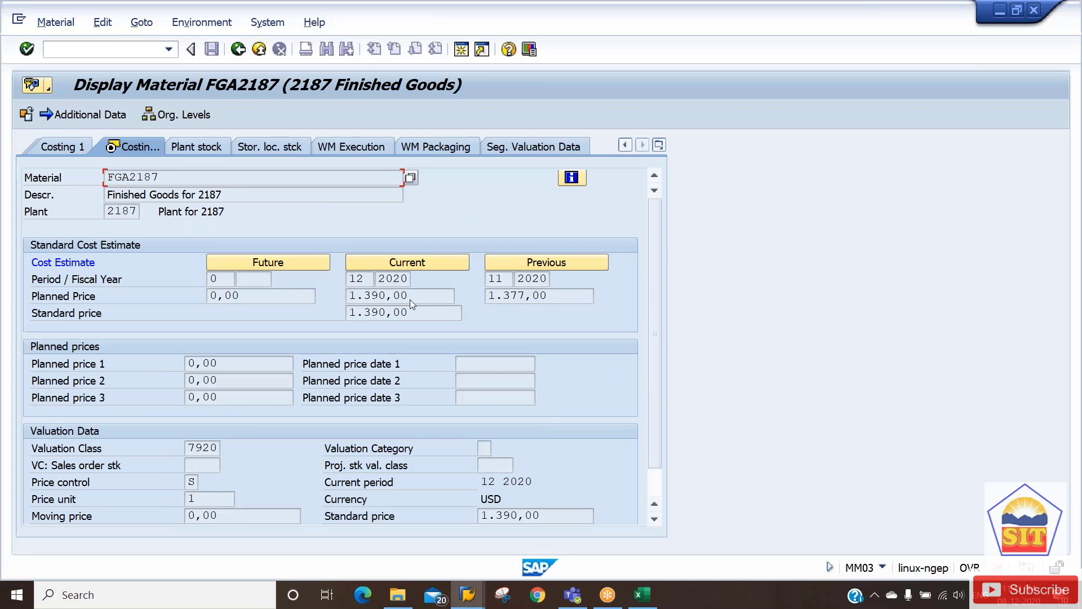
drag(413, 300, 317, 298)
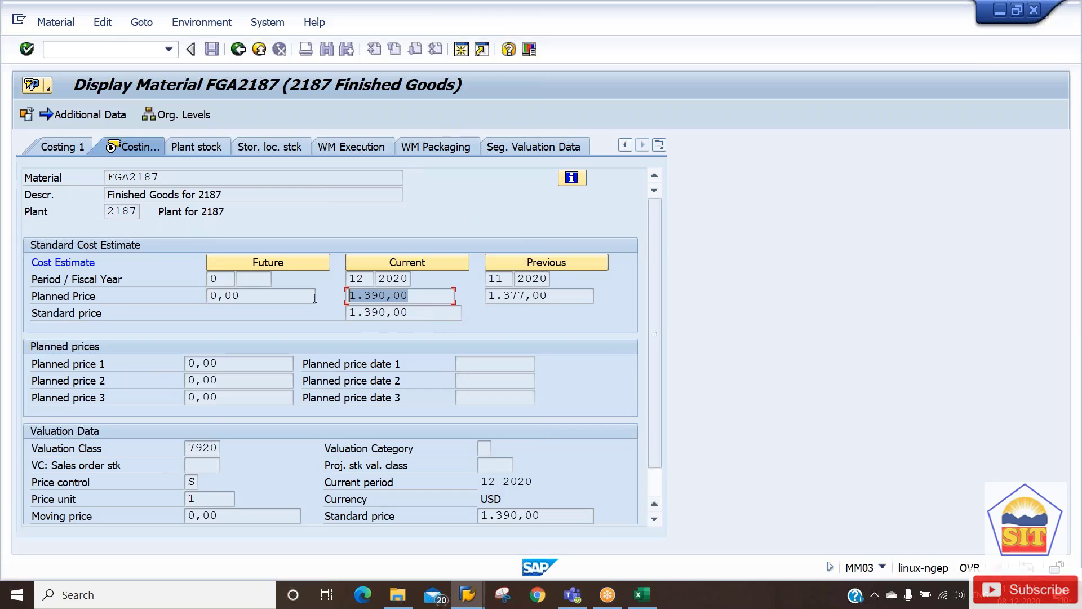
double_click(417, 316)
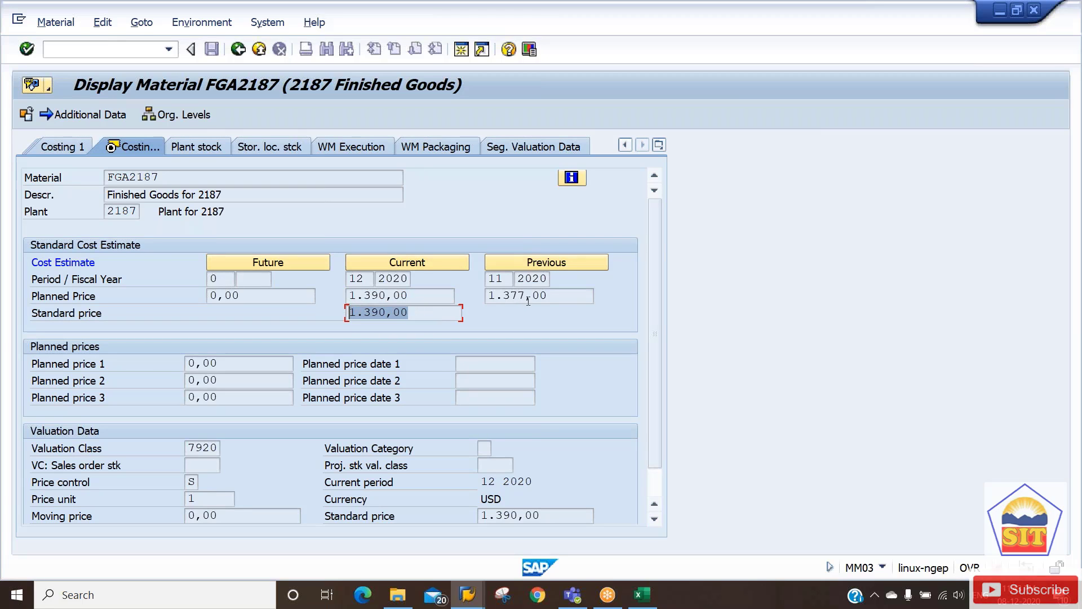
drag(551, 297, 483, 296)
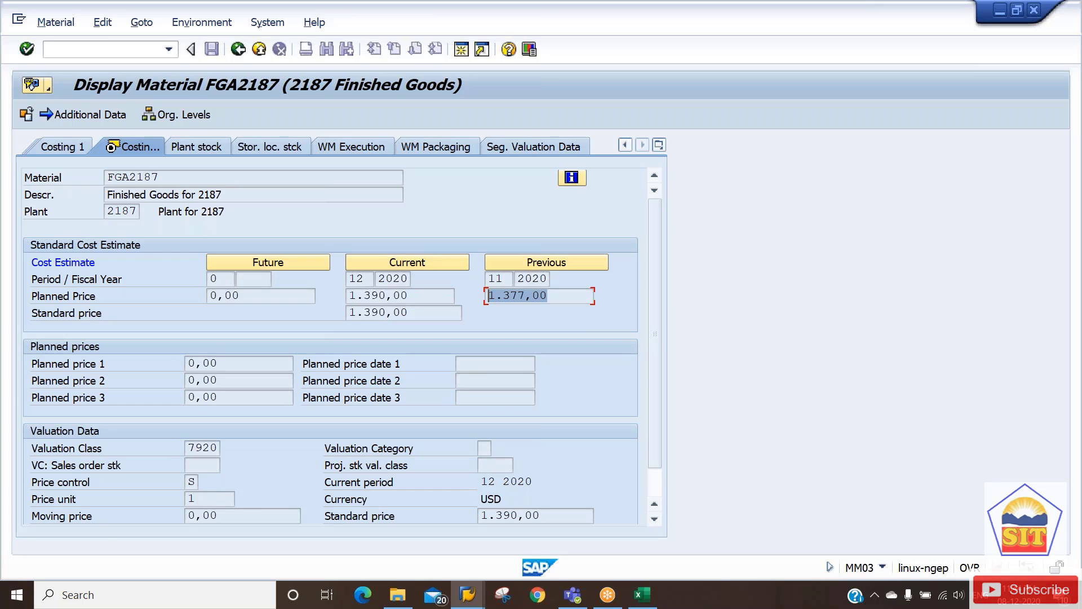
click(239, 49)
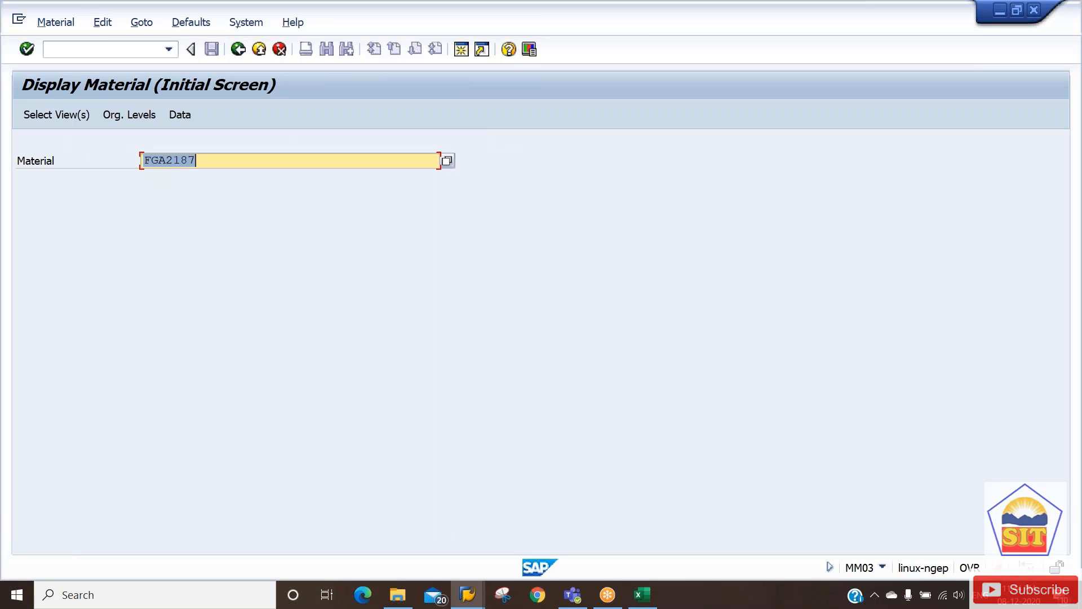
key(alt+Tab)
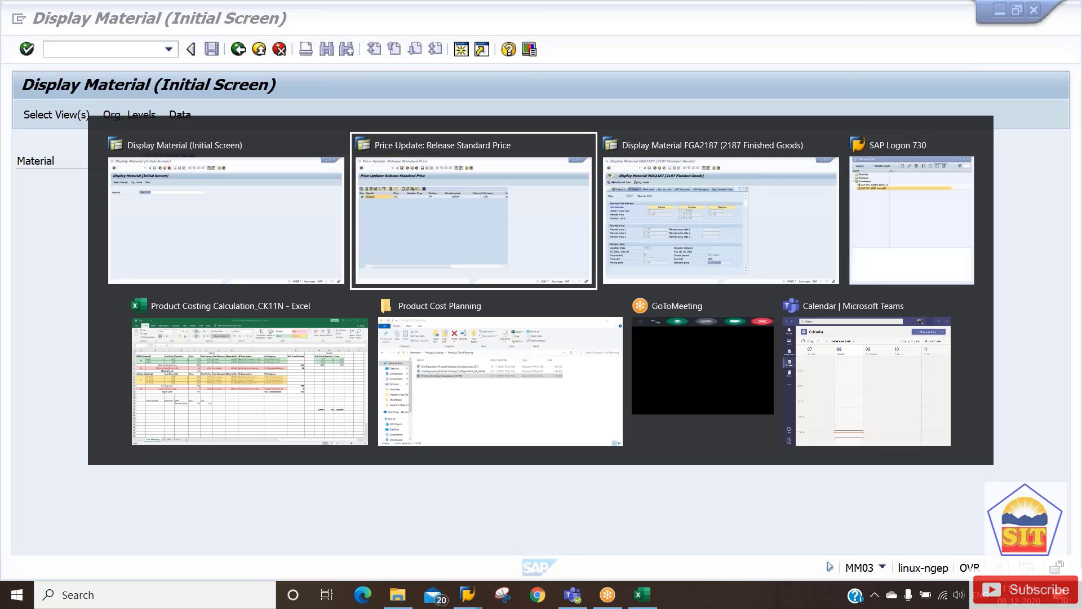
key(alt+Tab)
Start CK11N and confirm material FGA2187 in plant 2187.
click(85, 49)
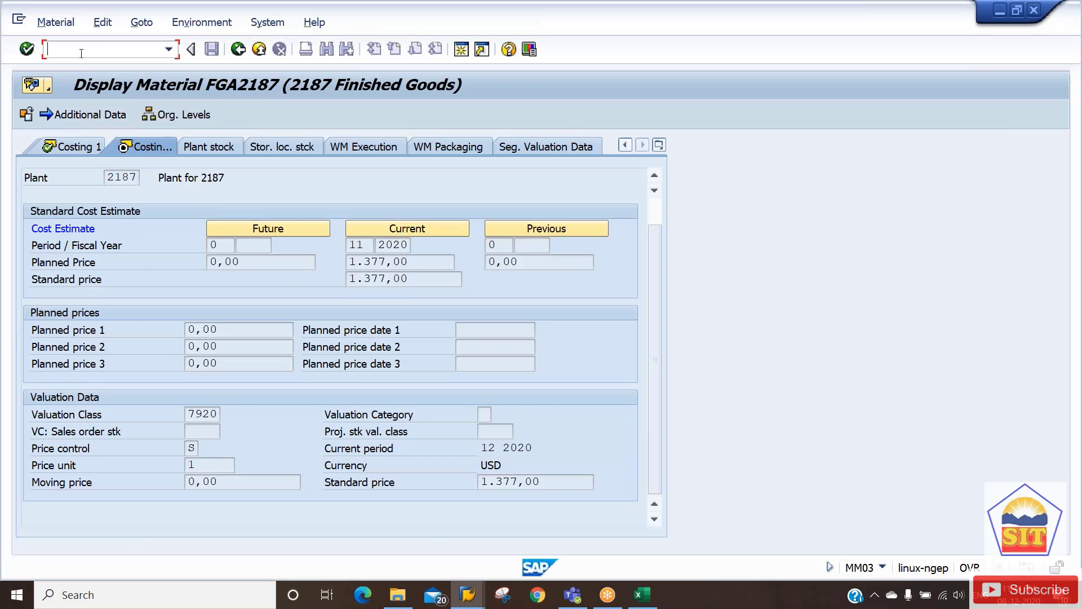
text(/nck11n)
key(Return)
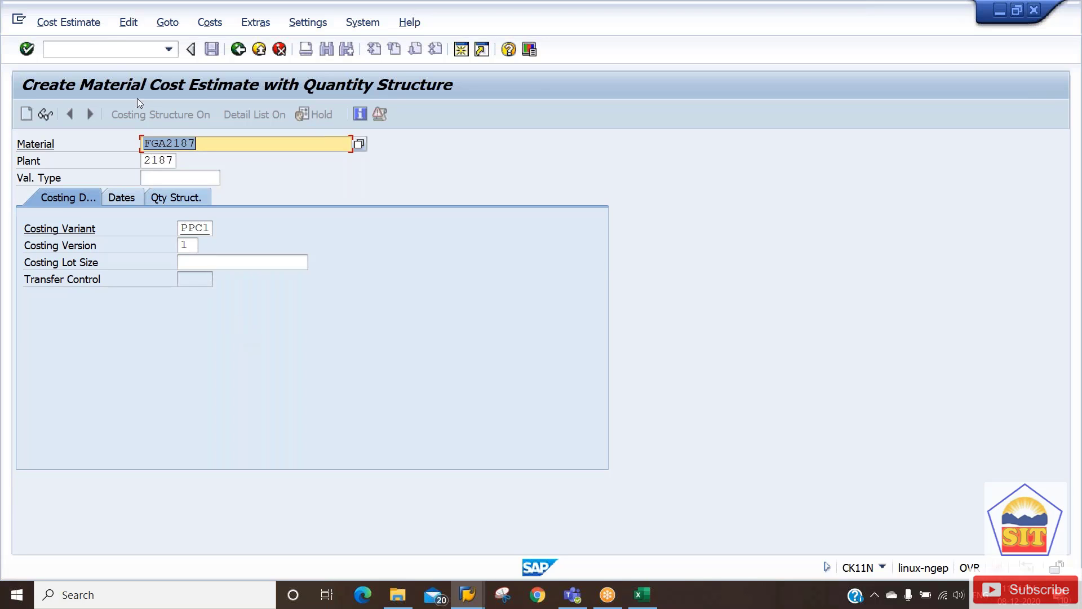
click(107, 47)
text(/nck)
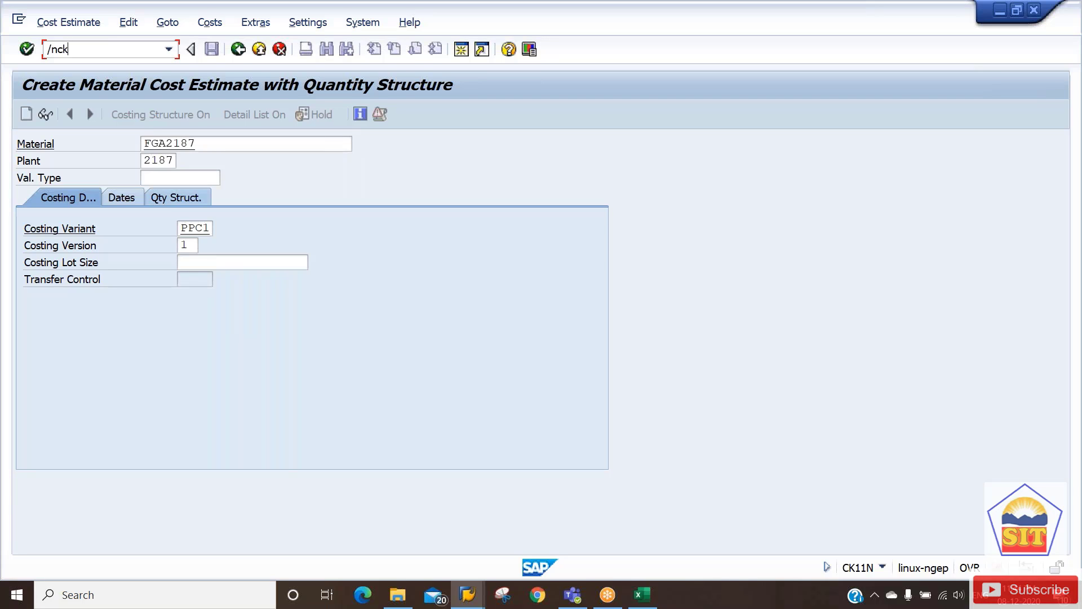
key(BackSpace)
key(BackSpace)
key(BackSpace)
key(BackSpace)
key(Return)
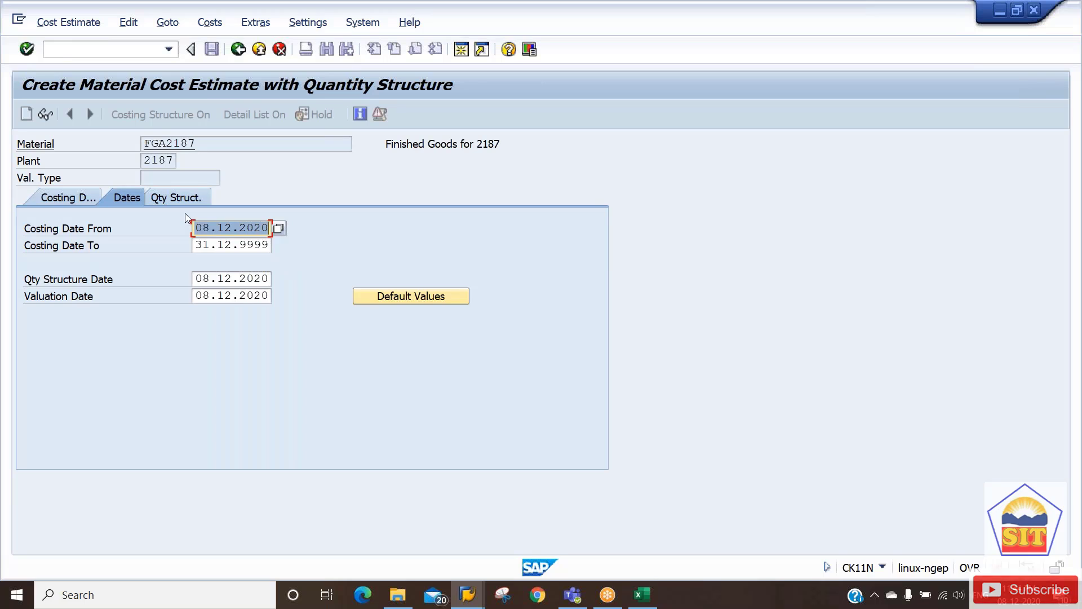
Change Costing Date From to 08.01.2021 and run the costing.
key(Right)
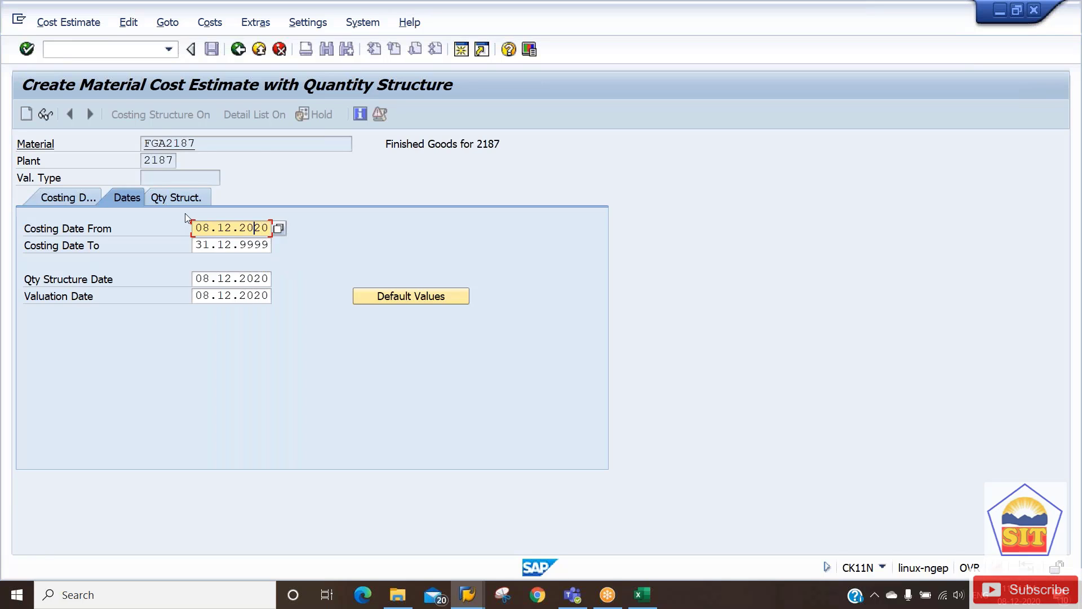
key(Left)
key(Left)
key(Left)
key(Left)
key(Left)
key(Return)
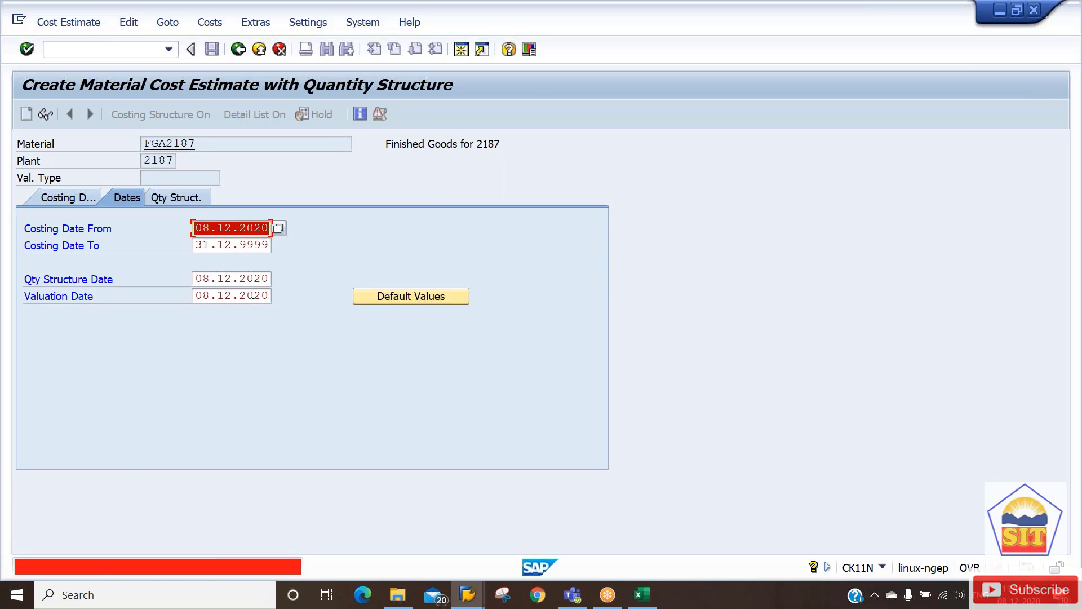
key(Right)
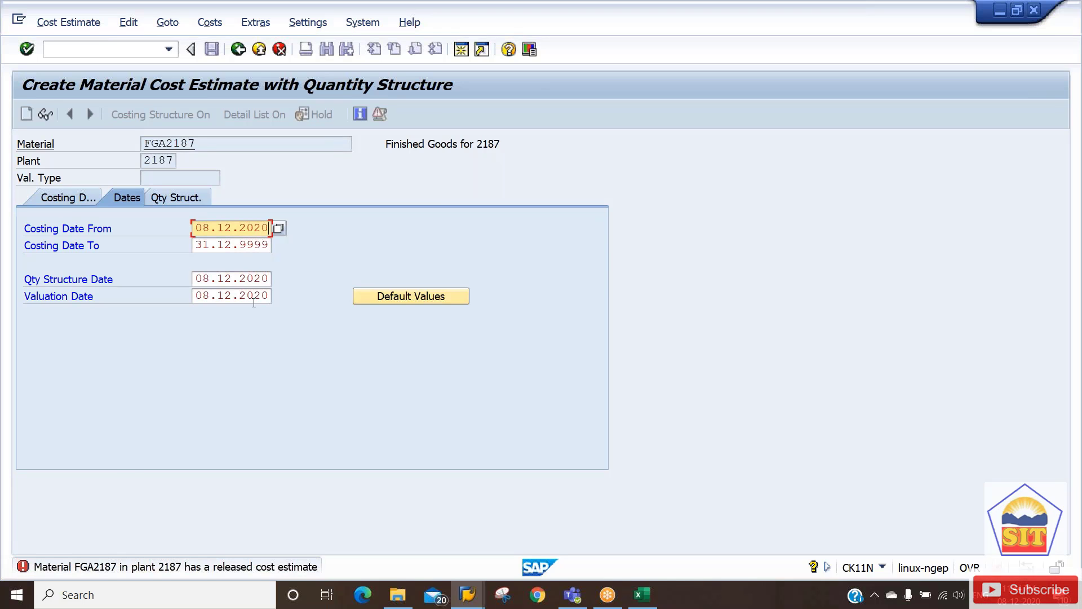
key(Left)
key(Left)
key(Left)
key(Left)
key(Left)
key(Left)
text(01.2021)
key(Tab)
key(Tab)
key(Return)
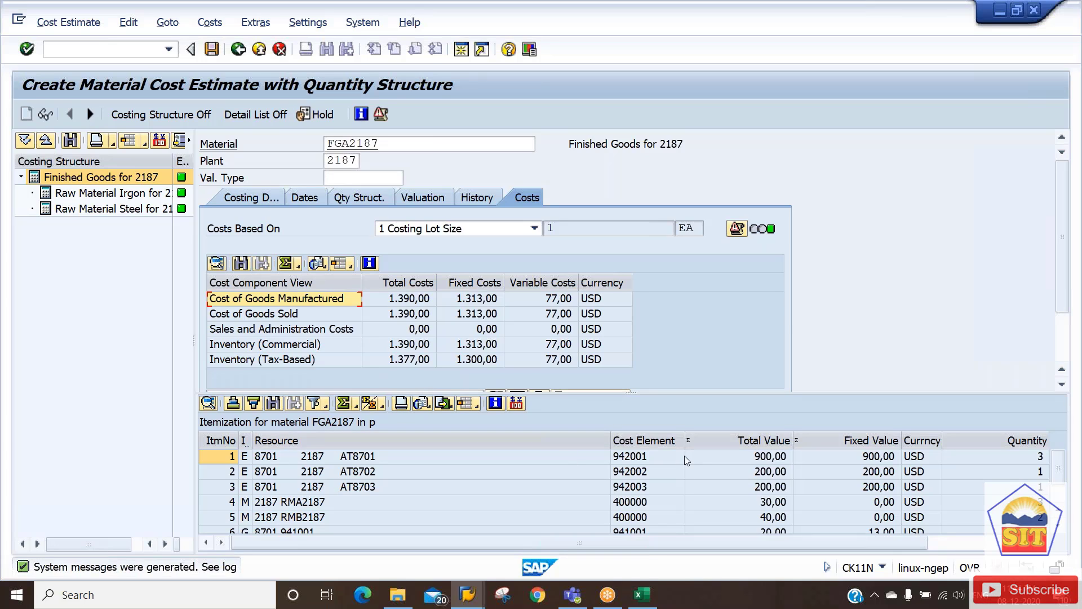
Review the itemization lines totalling 1.390,00 and enlarge the list to show all rows.
click(874, 460)
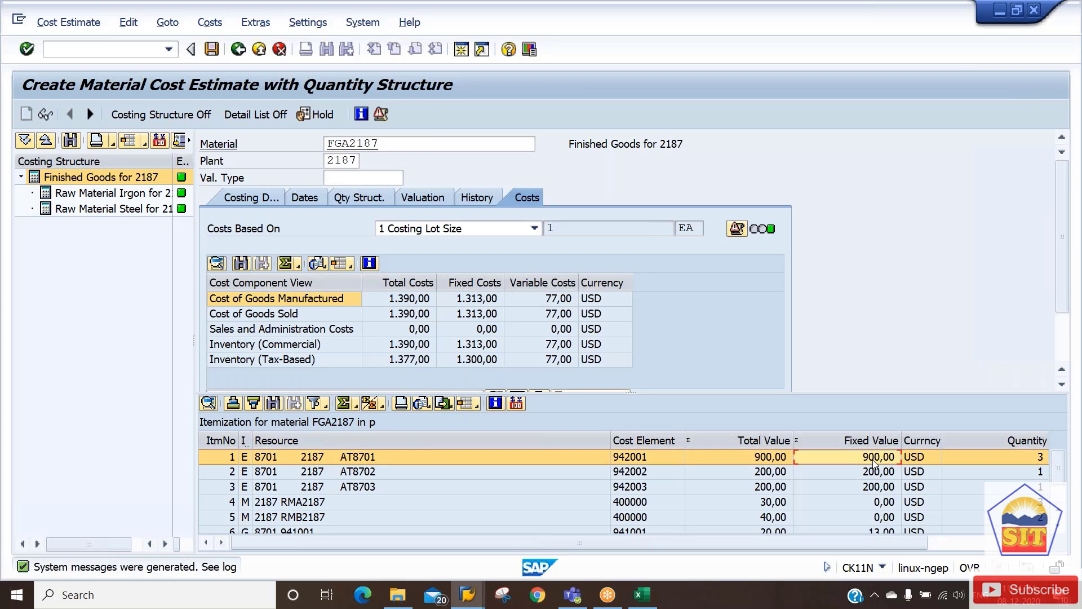
key(Down)
key(Down)
key(Down)
key(Down)
key(Down)
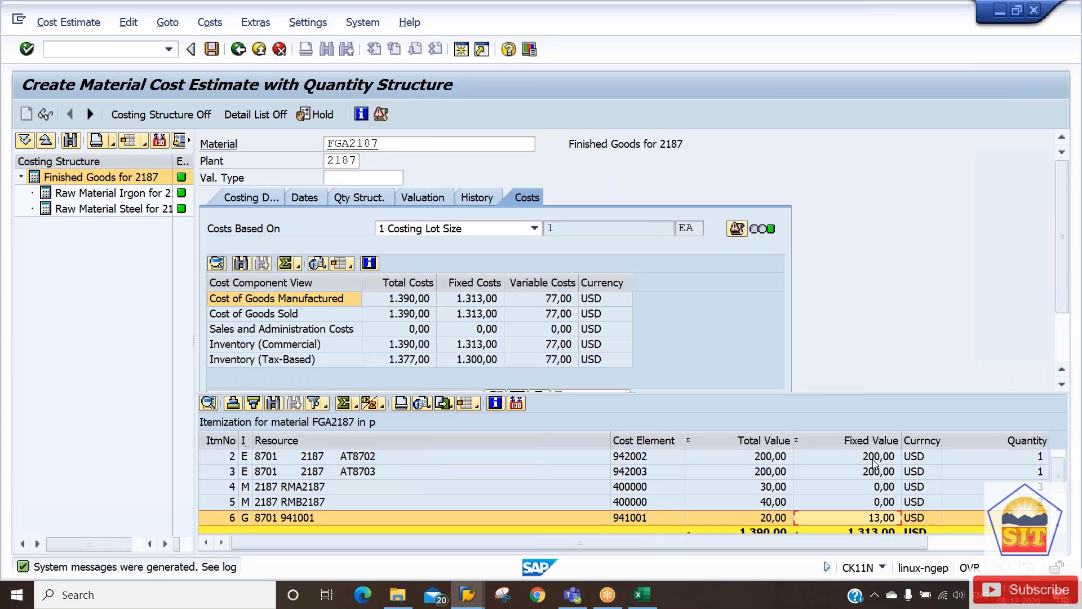
key(Up)
key(Up)
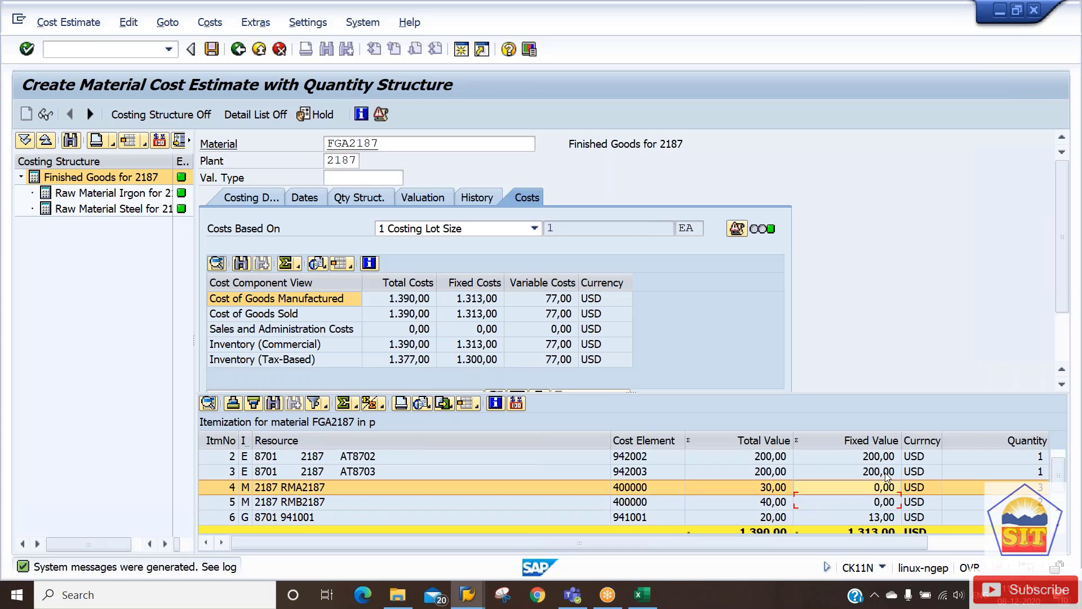
key(Up)
key(Up)
key(Down)
key(Down)
key(Down)
key(Down)
key(Down)
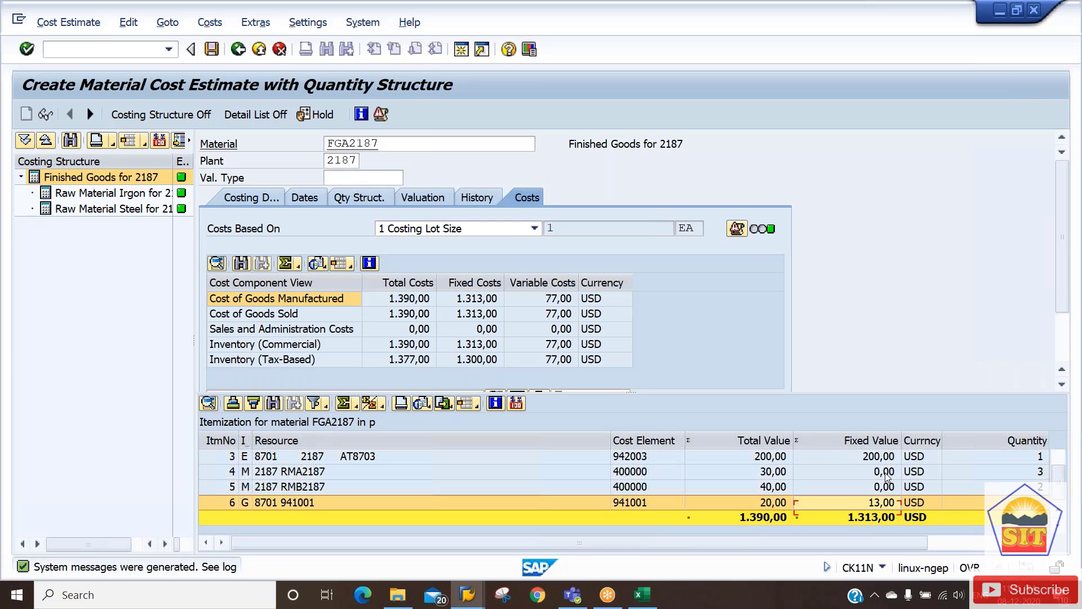
key(Up)
key(Up)
key(Up)
key(Up)
key(Up)
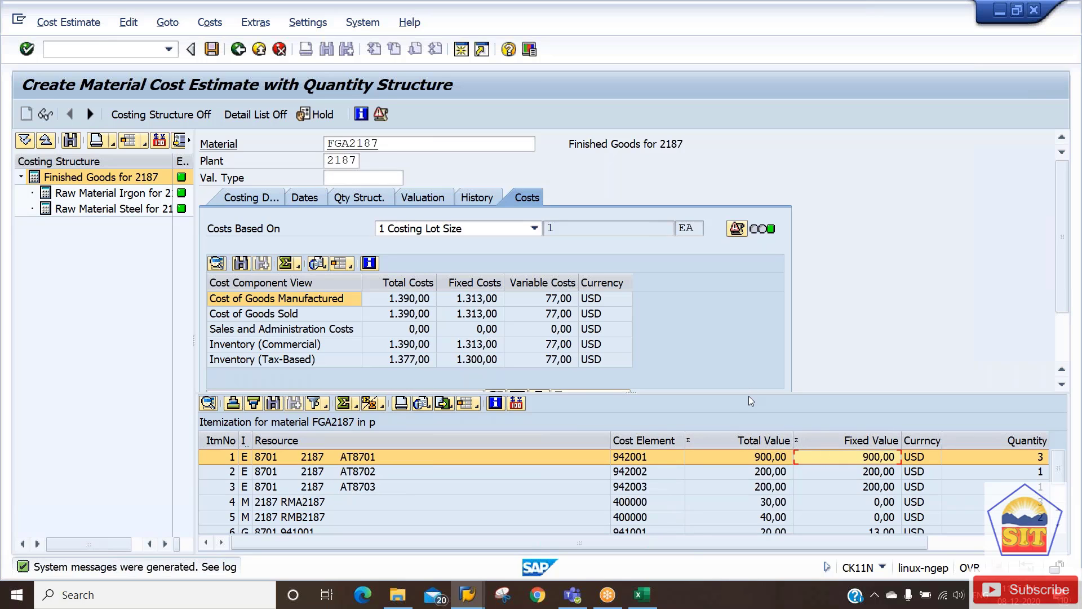
drag(748, 392, 748, 352)
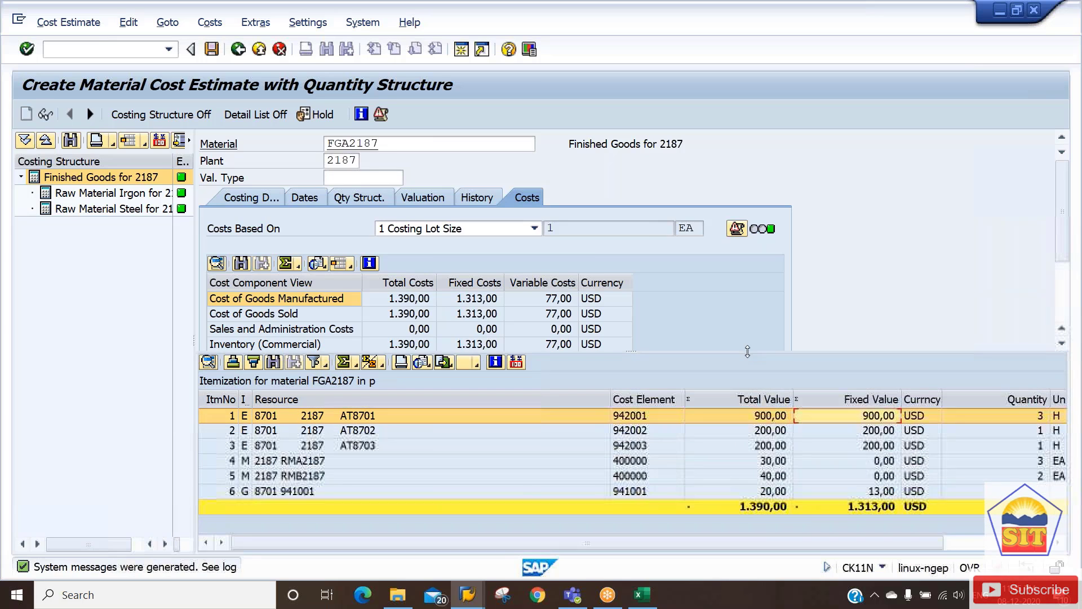
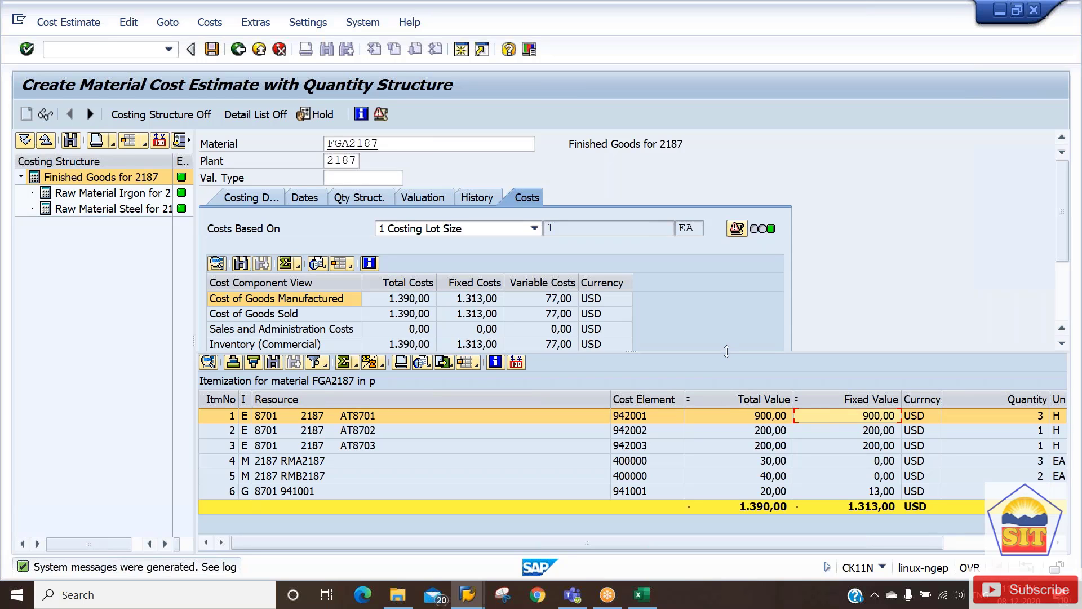
Enlarge the cost component pane in two drags until the Cost of Goods Manufactured view row shows.
drag(727, 351, 727, 385)
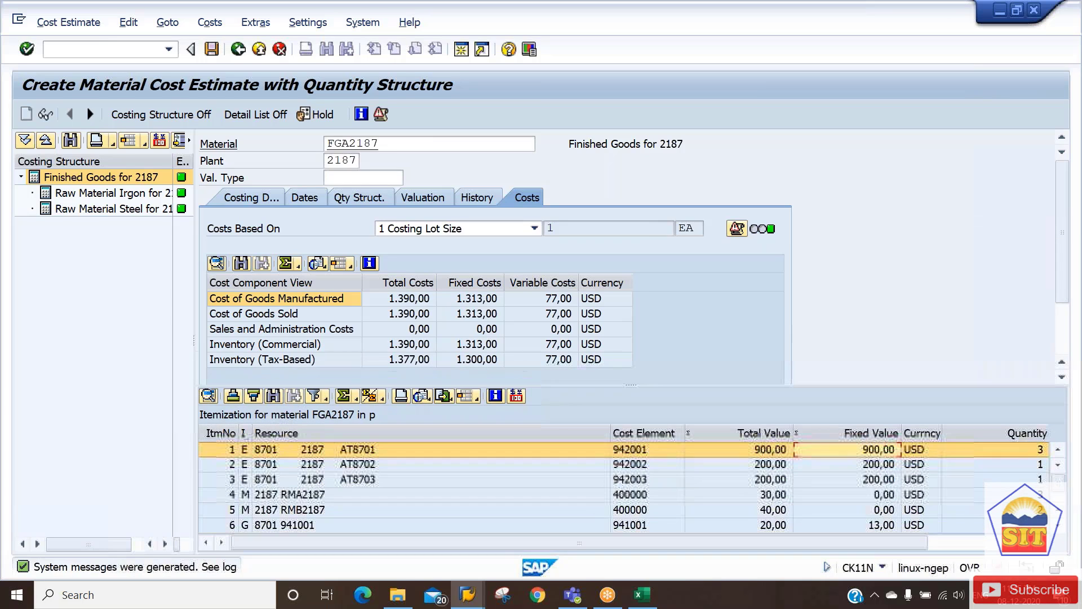
click(285, 299)
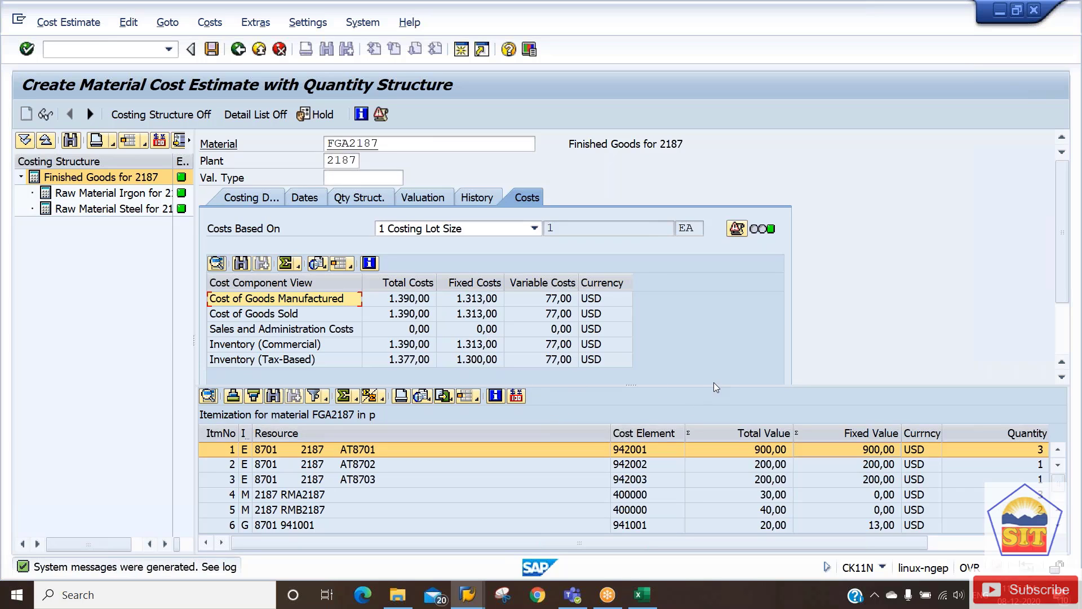
mouse_move(713, 385)
mouse_down()
mouse_move(713, 422)
mouse_move(714, 407)
mouse_up()
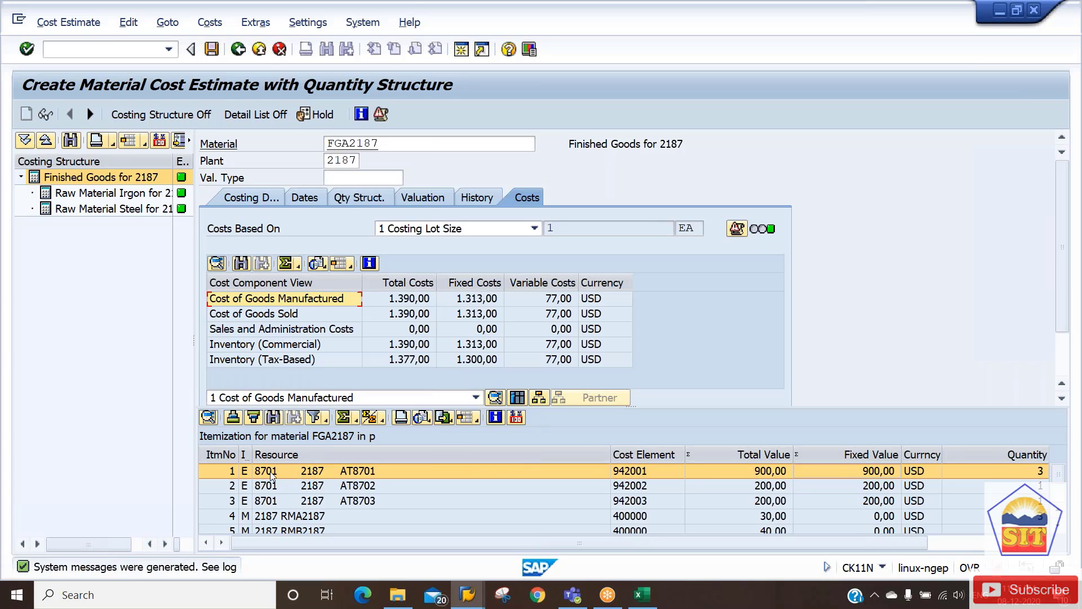
Show FGA2187's cost components and compare Material Cost and Labor Cost with the spreadsheet.
click(517, 397)
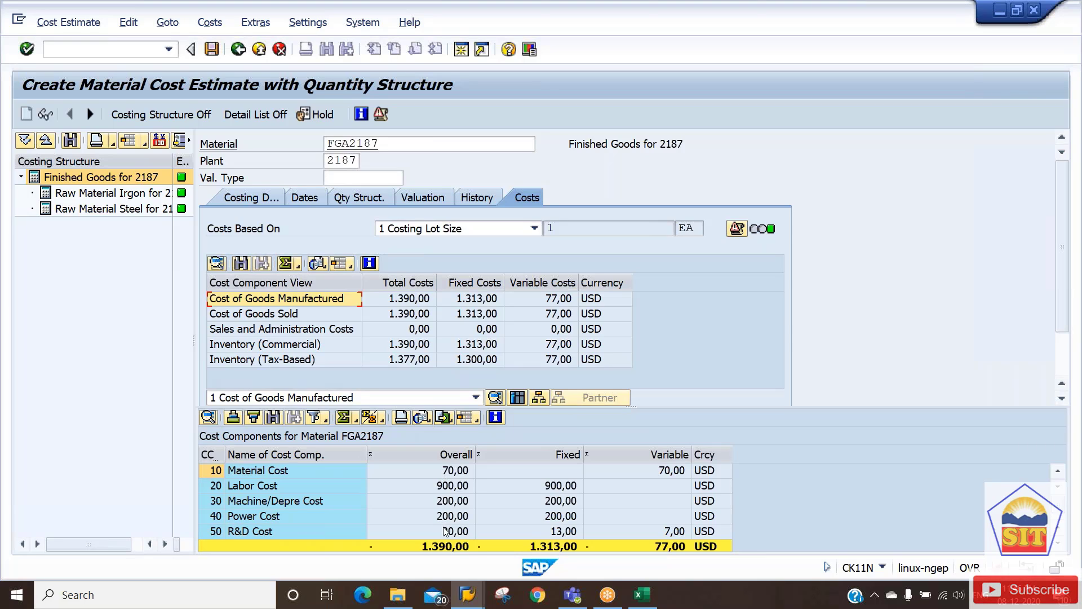
click(446, 471)
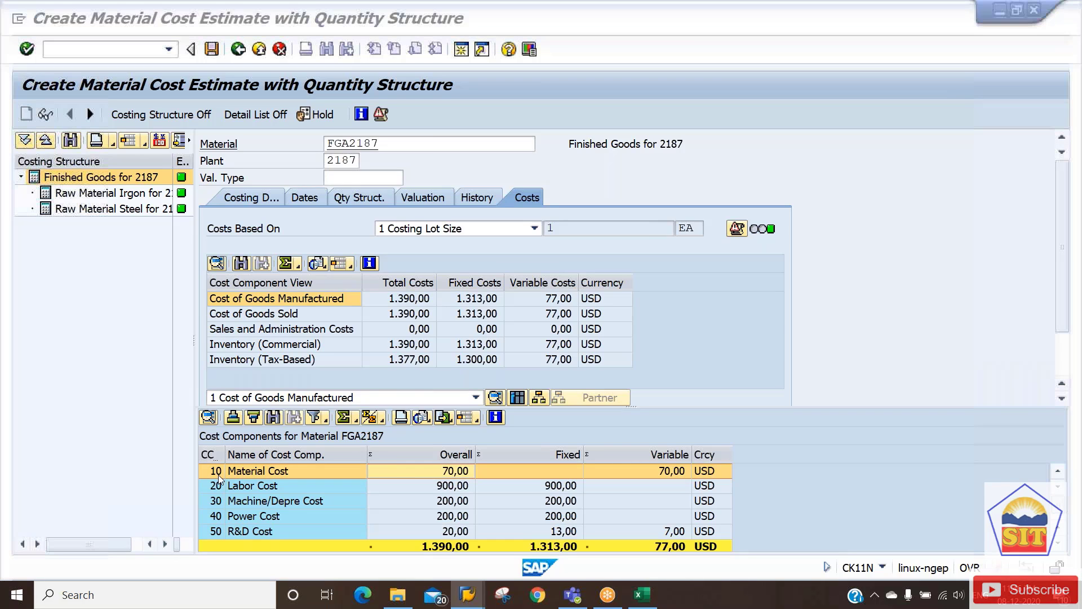
key(alt+Tab)
key(alt+Tab)
key(alt+Tab)
key(alt+Tab)
key(alt+Tab)
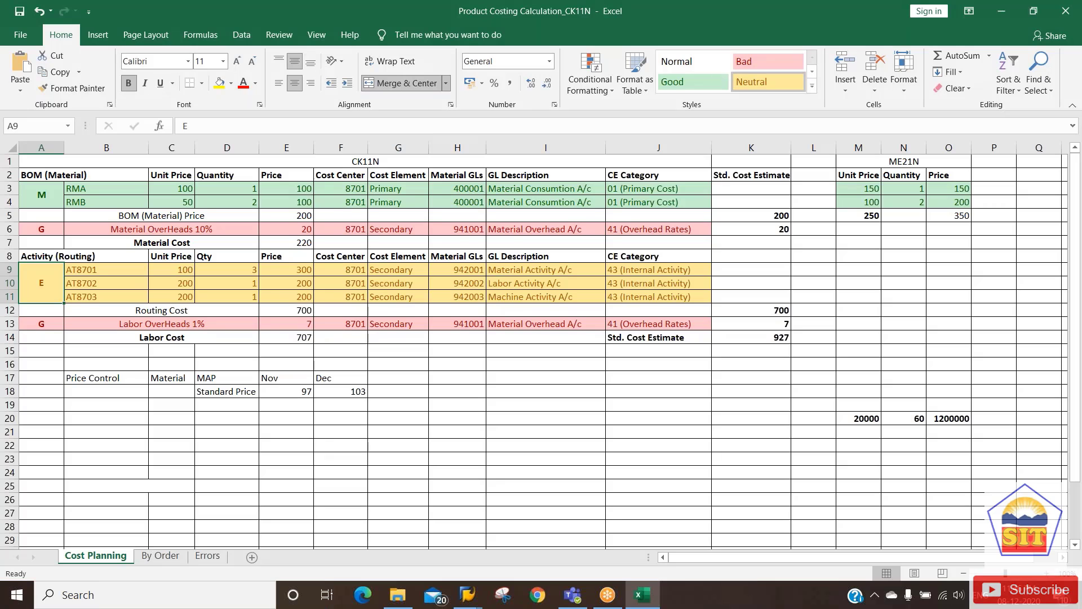
key(alt+Tab)
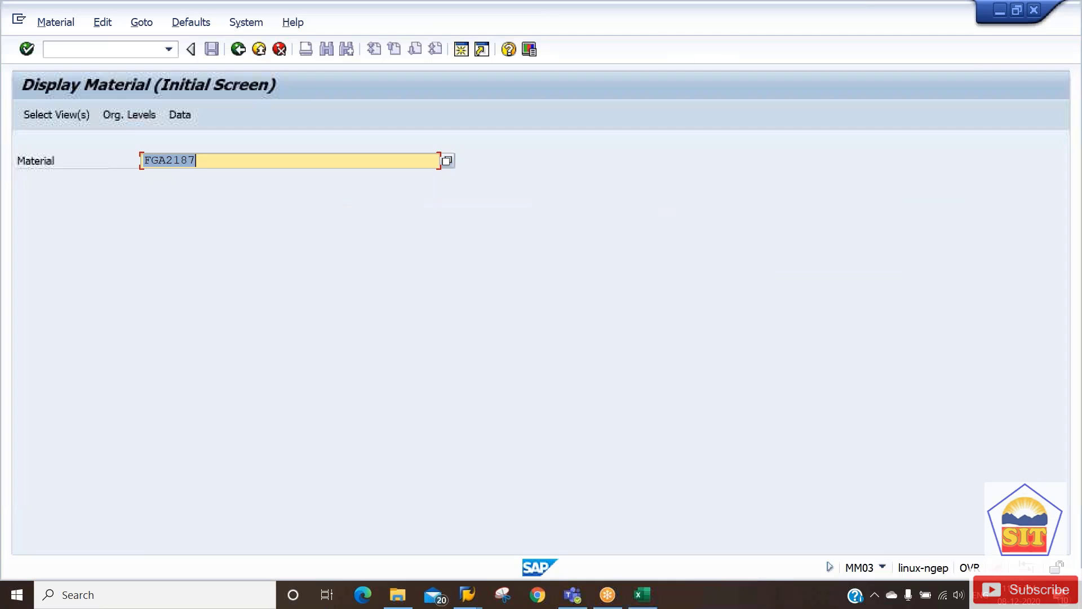
key(alt+Tab)
key(alt+Tab)
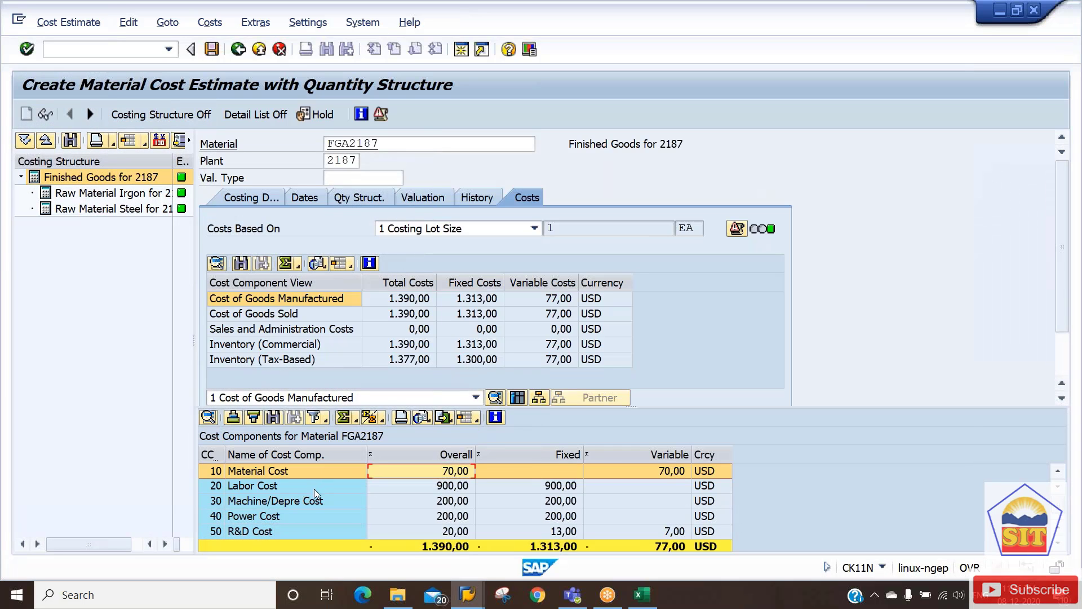
click(313, 486)
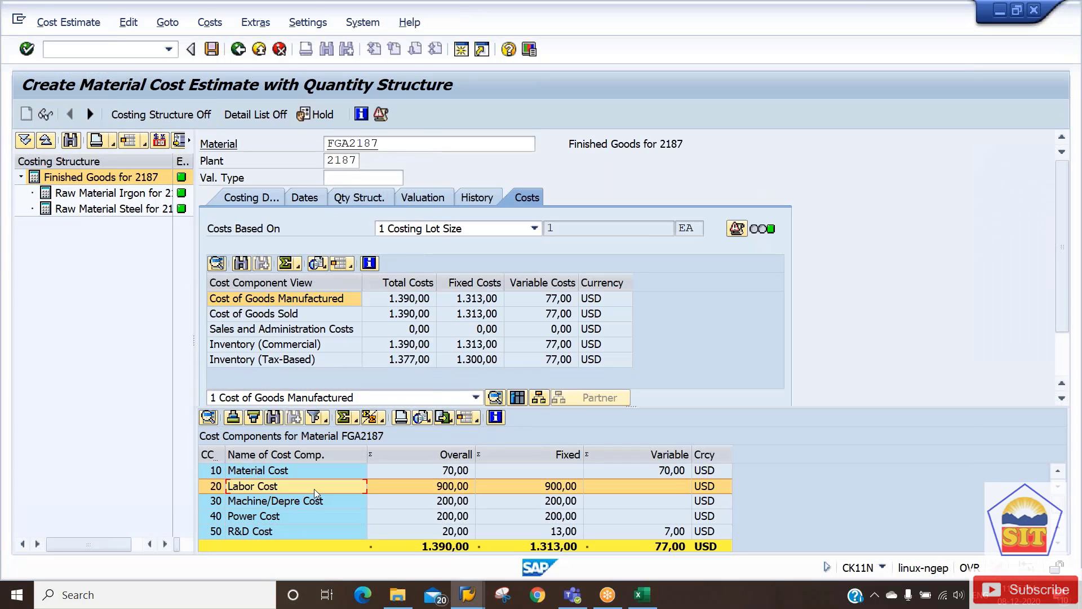
key(alt+Tab)
key(alt+Tab)
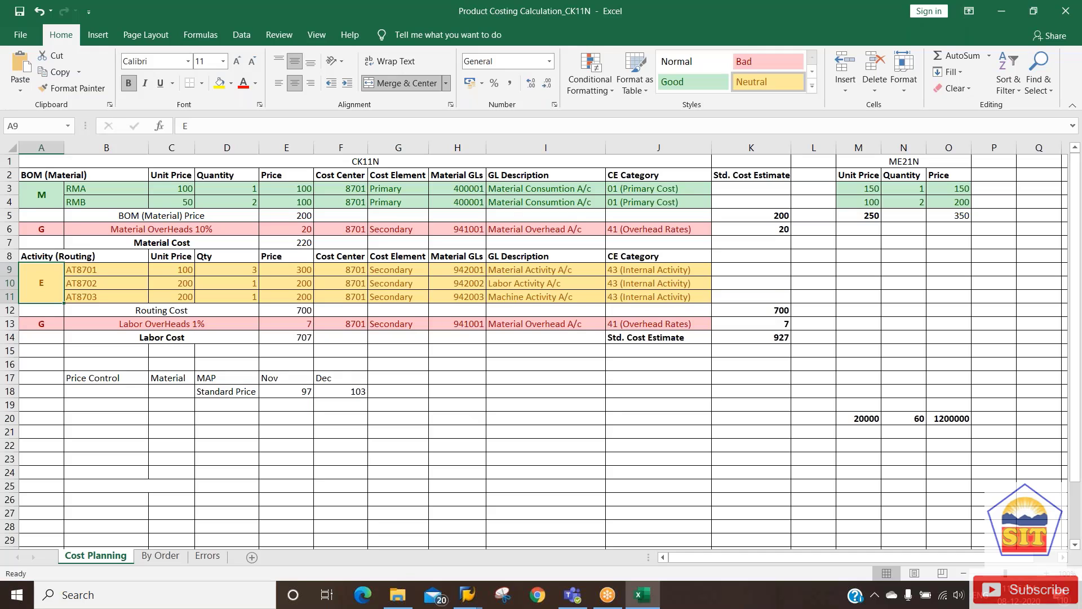
key(alt+Tab)
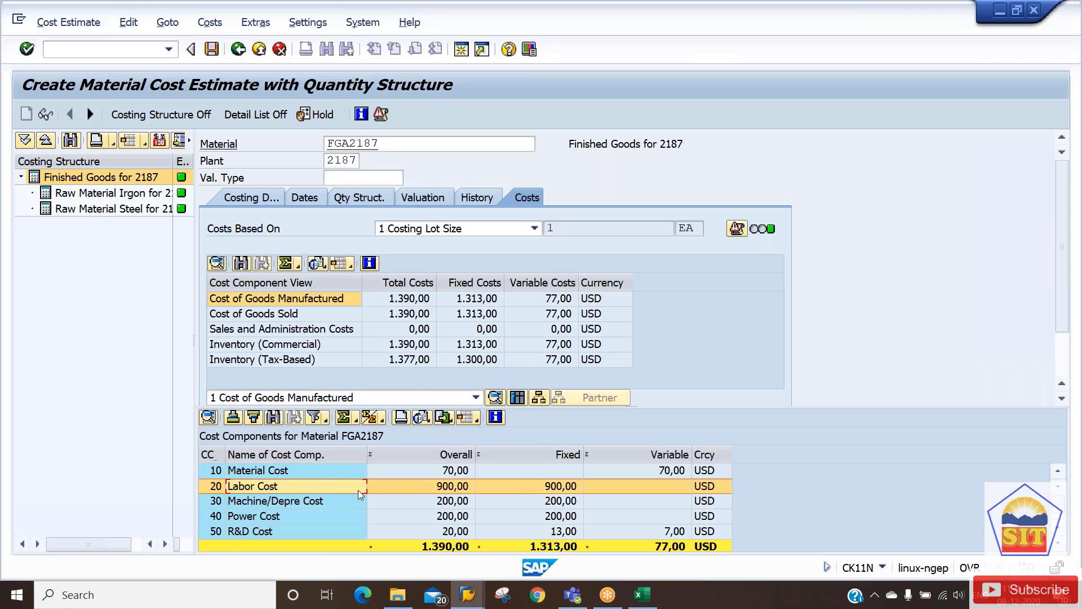
Review Machine/Depre and Power costs and the overall 70,00, 900,00, 200,00, then show costing data.
click(339, 503)
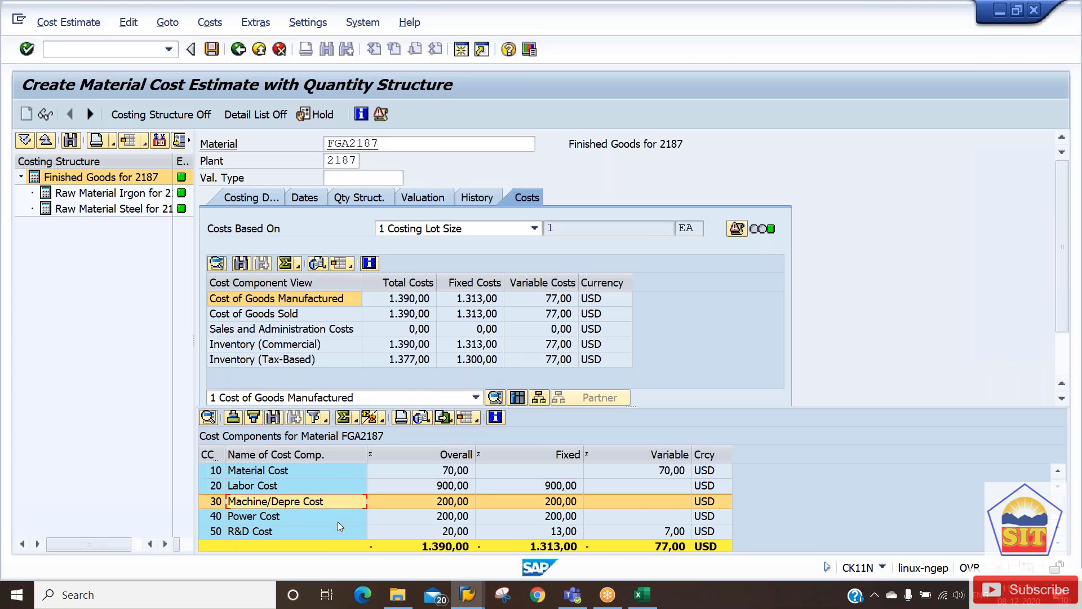
click(339, 520)
click(345, 489)
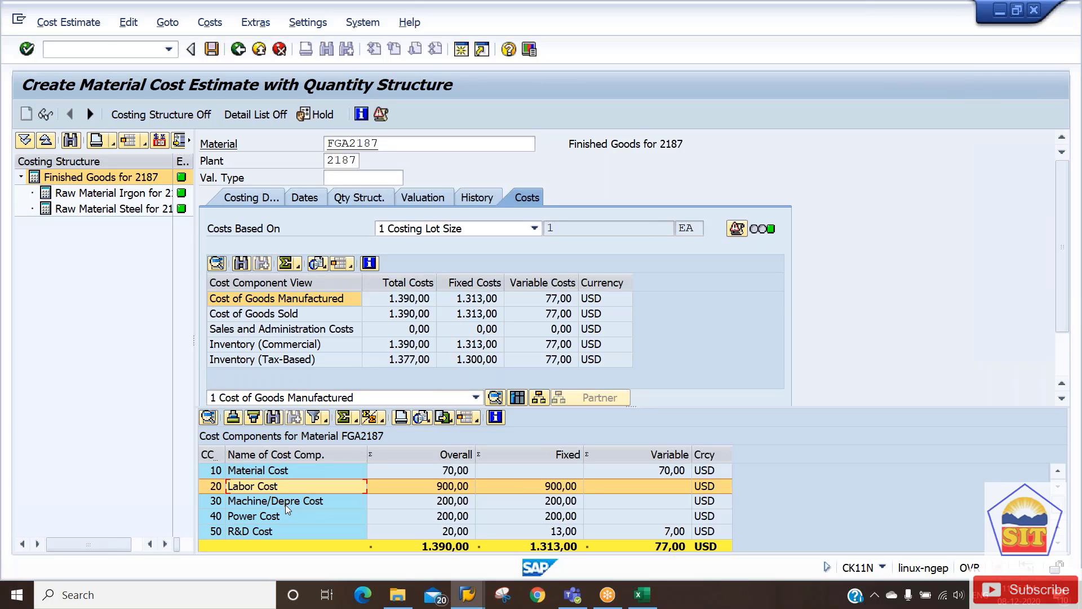
click(451, 472)
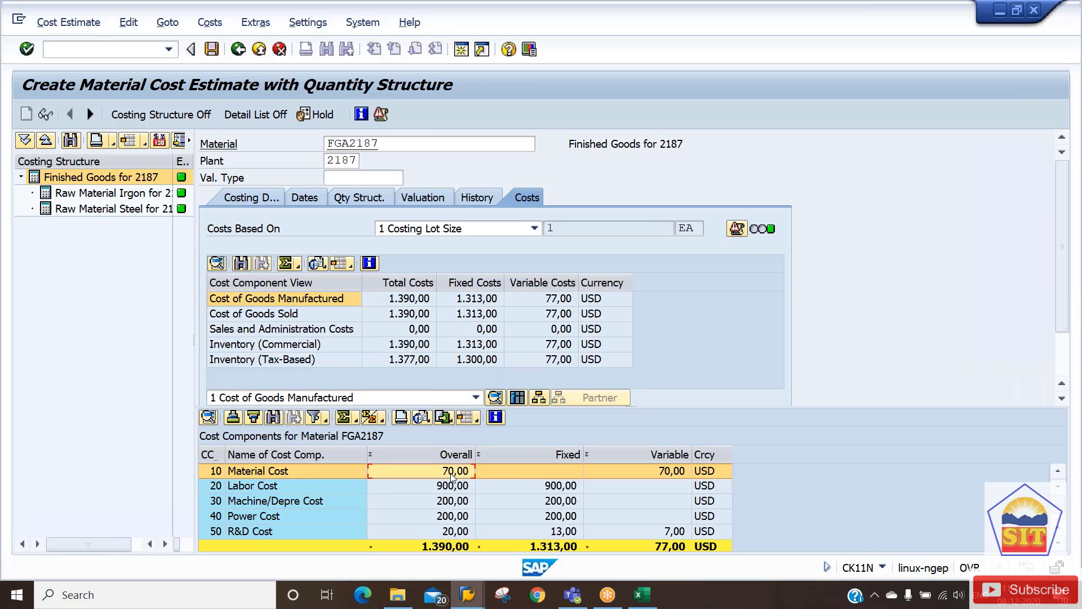
click(455, 488)
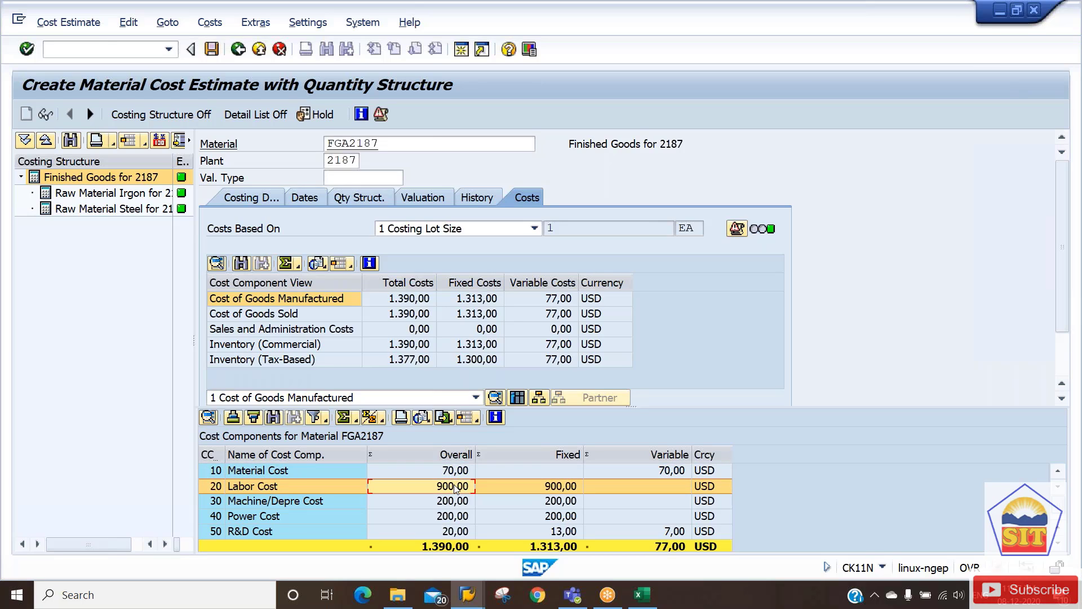
click(459, 501)
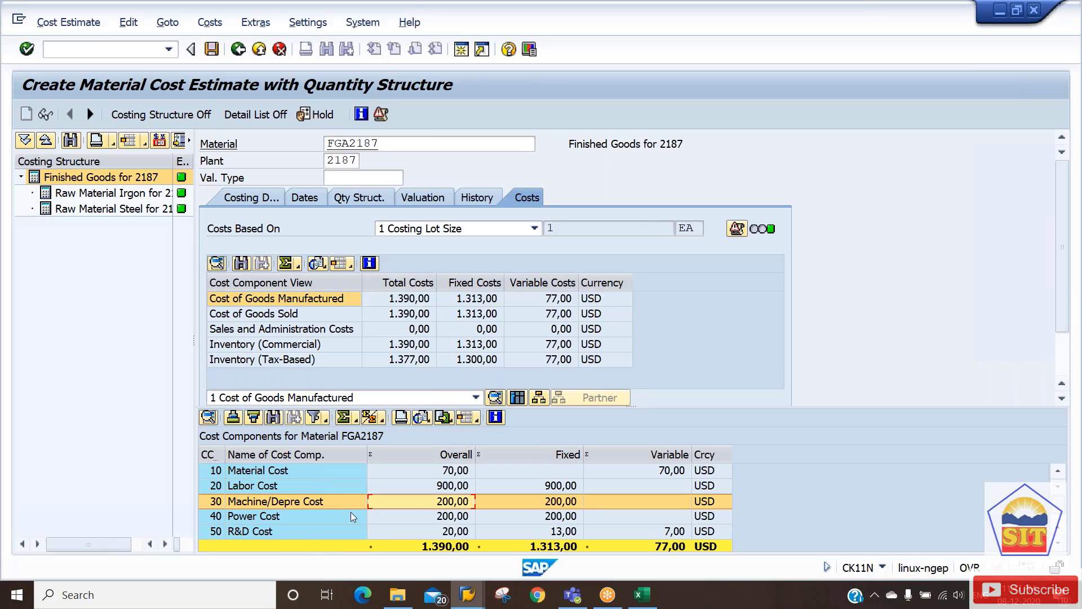
click(249, 195)
View costing variant PPC1's details, then go back and leave the cost estimate.
double_click(378, 231)
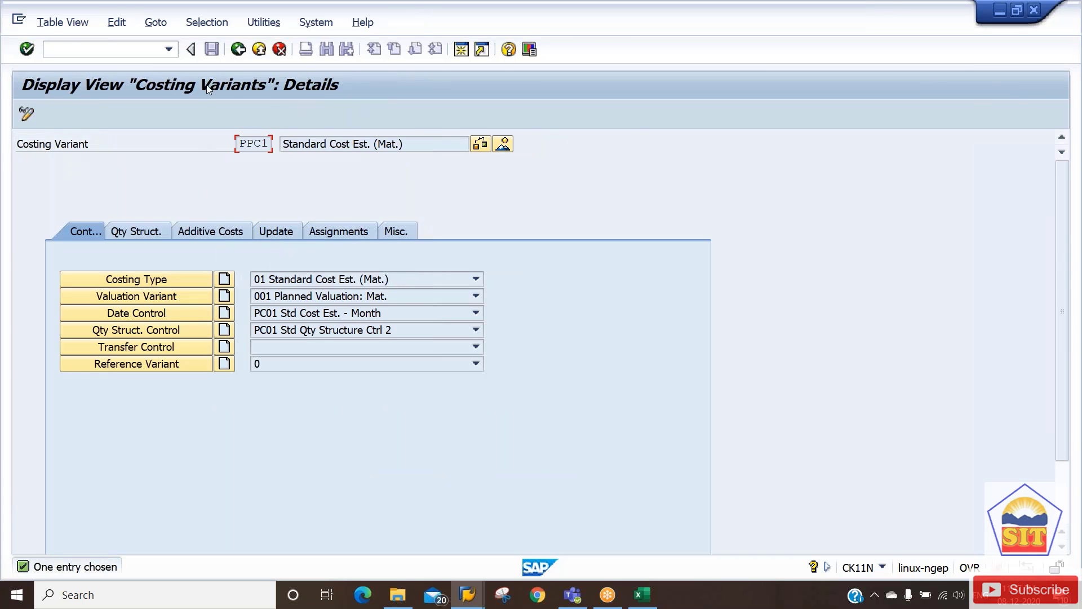
click(239, 49)
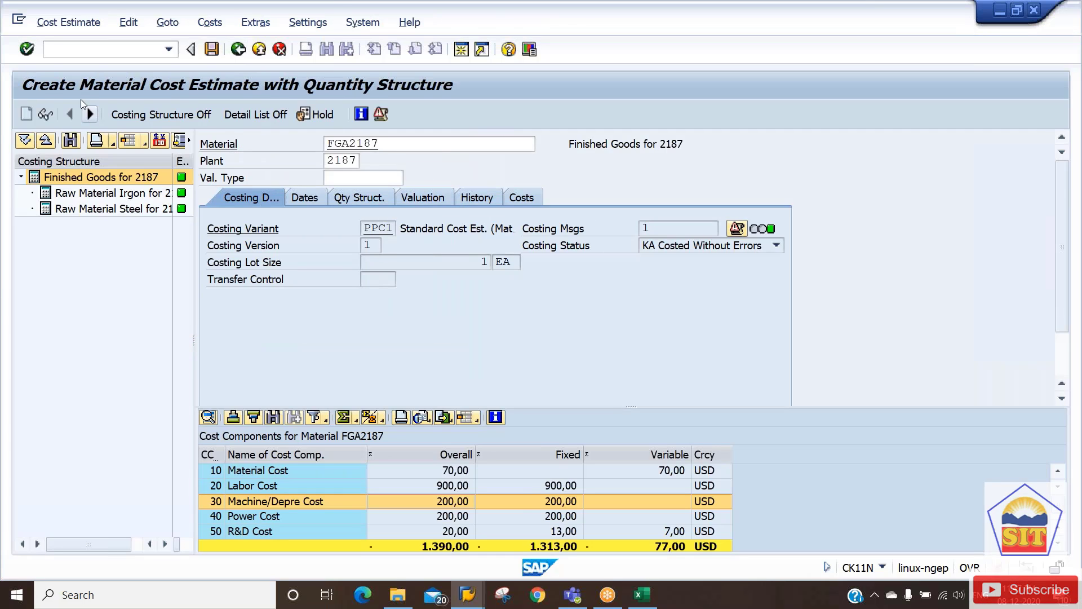
click(82, 51)
click(107, 71)
Return to the main menu, run OKTZ, and select cost component structure 87.
key(F3)
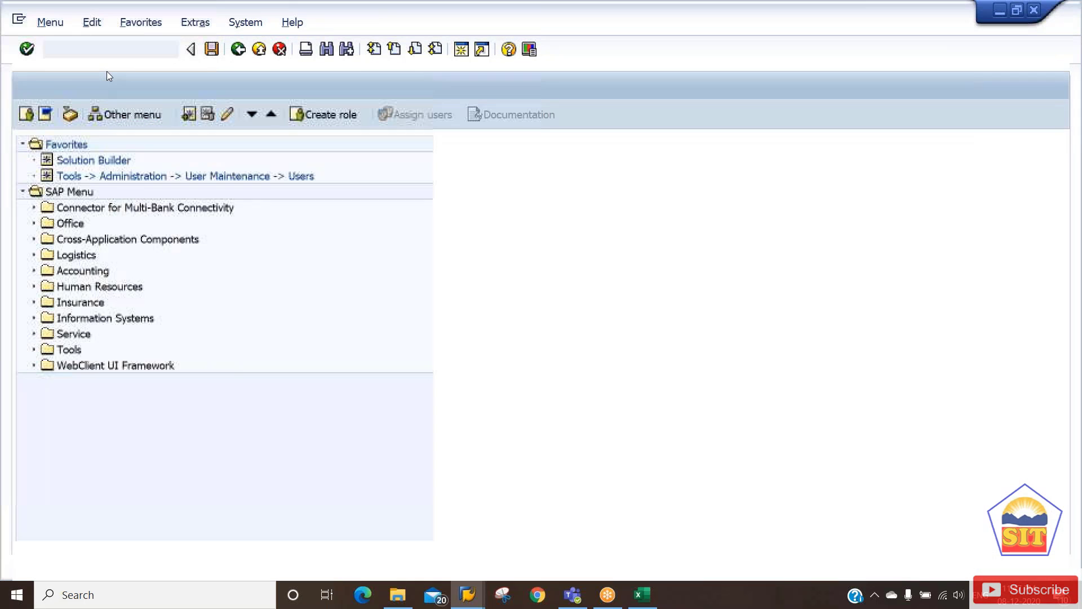
text(oktz)
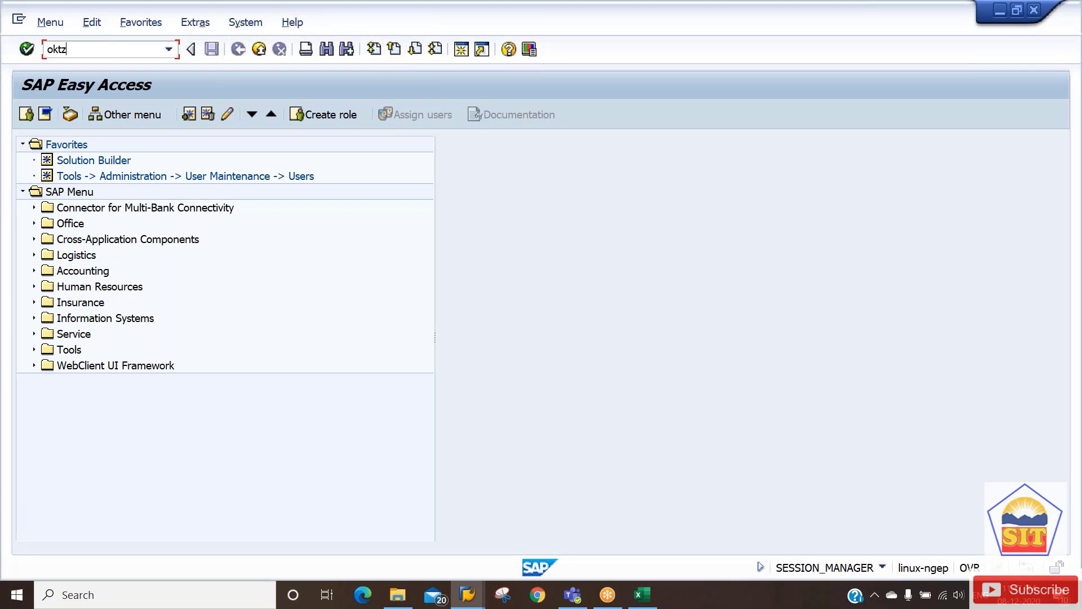
key(Return)
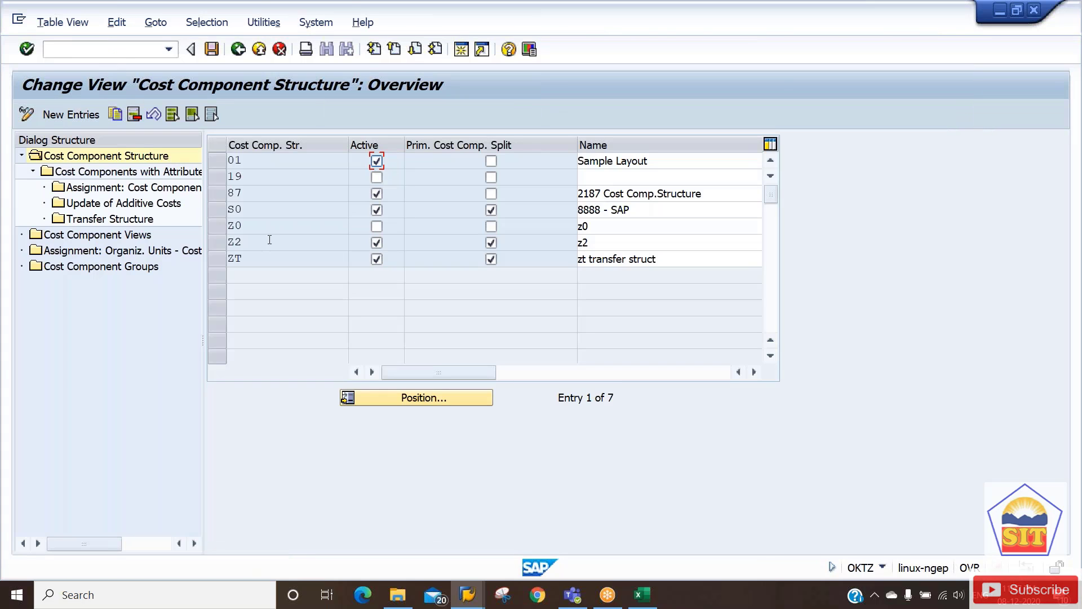
click(221, 193)
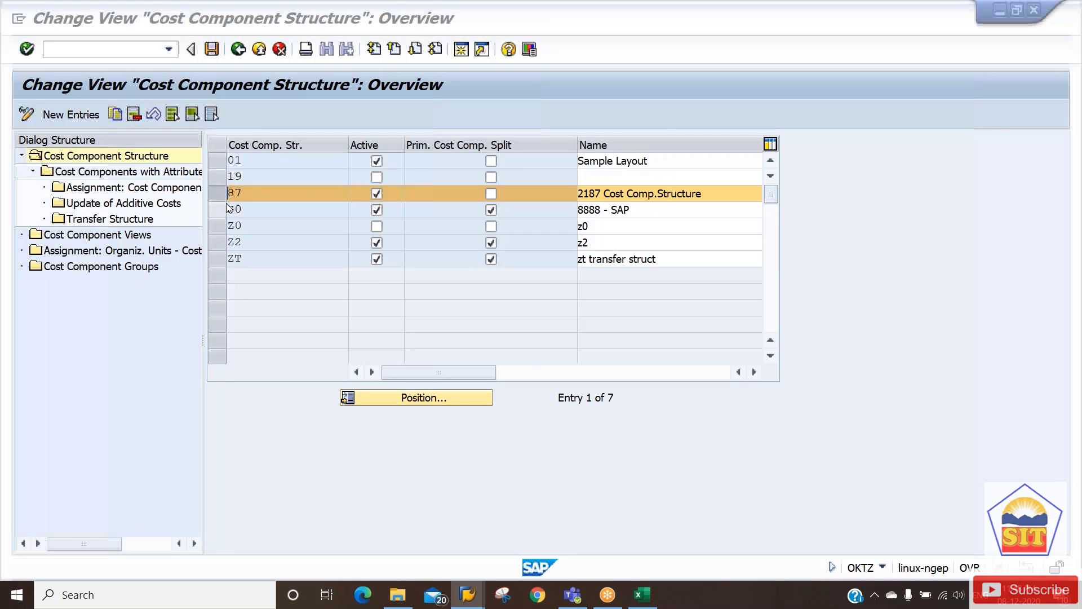
Compare the Material Cost component in the cost estimate against structure 87.
key(alt+Tab)
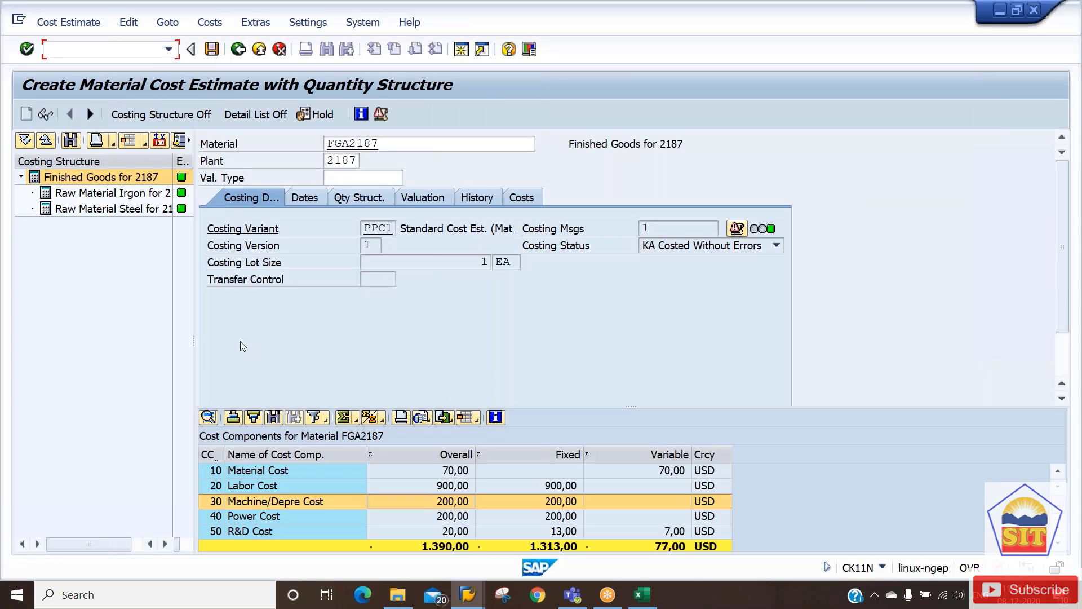
click(275, 472)
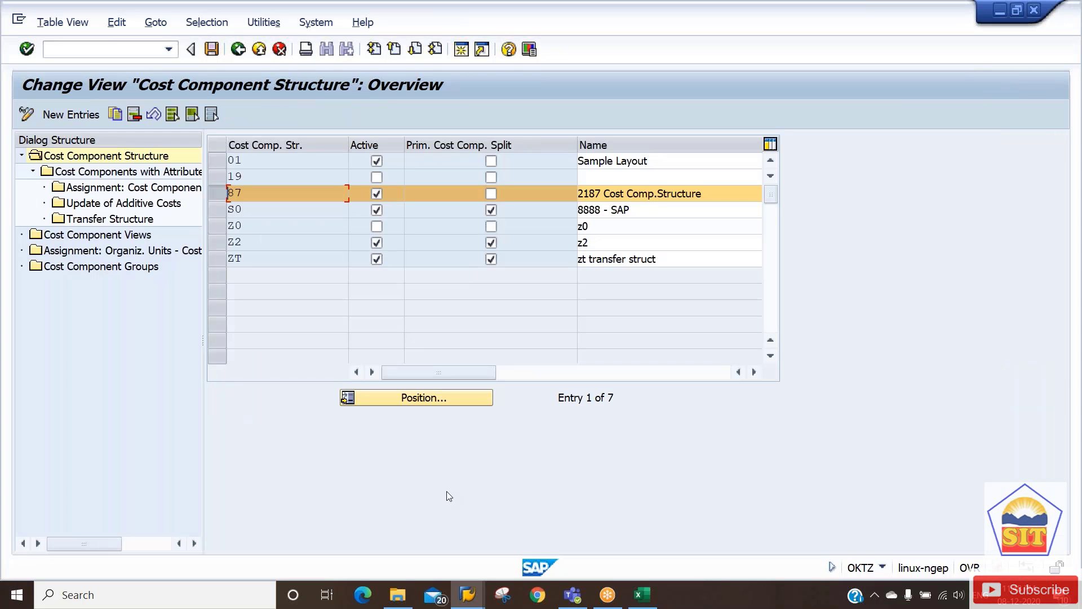
key(alt+Tab)
key(alt+Tab)
Open structure 87's cost element assignments and locate elements 400000 (Material) and 942001 (Labor).
double_click(146, 191)
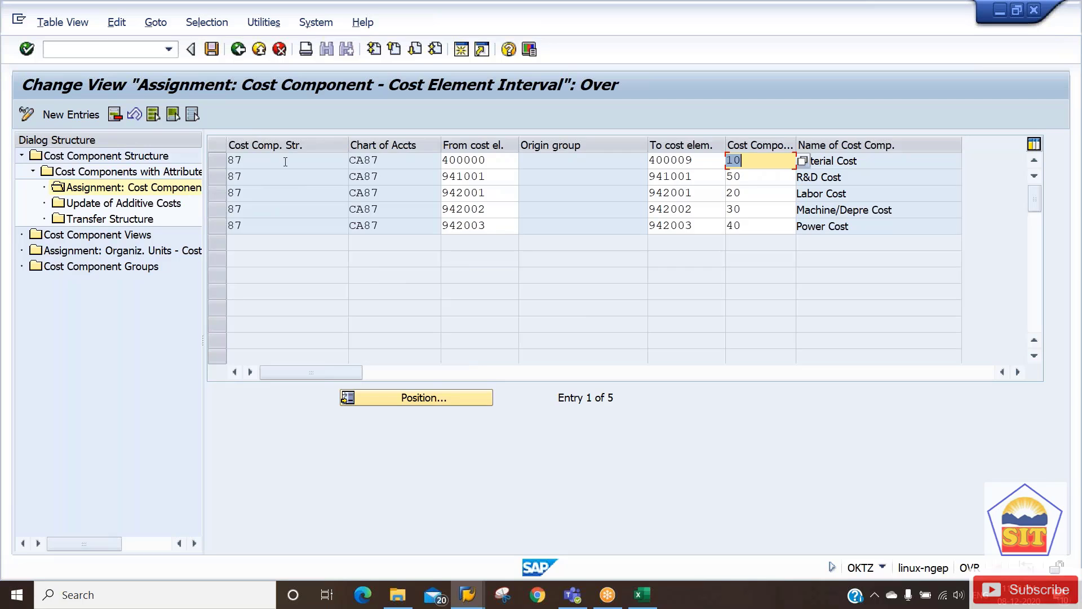
click(285, 161)
click(285, 192)
click(284, 212)
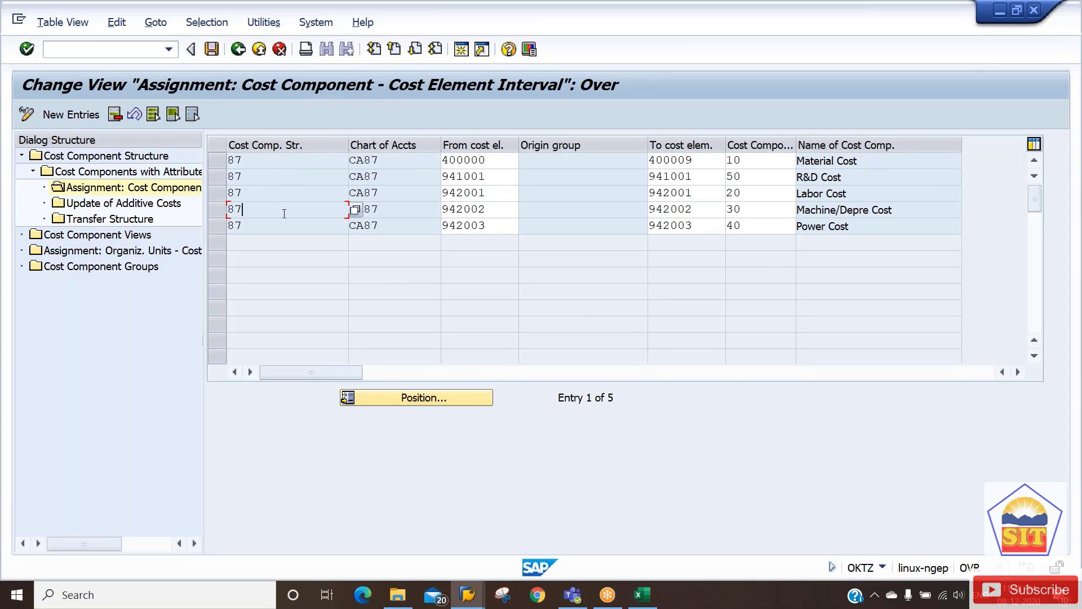
click(285, 161)
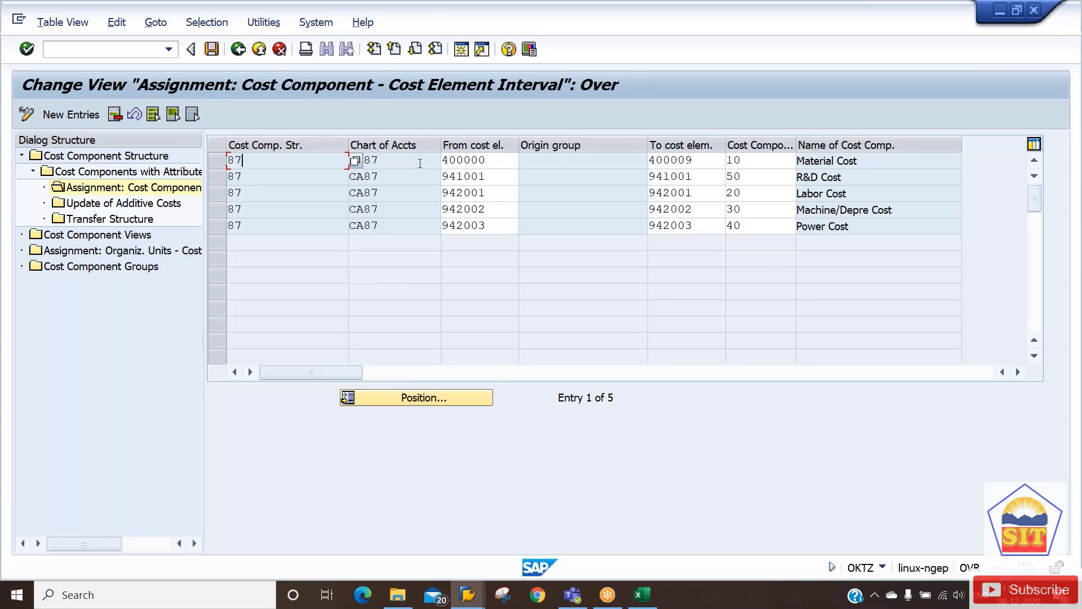
click(496, 162)
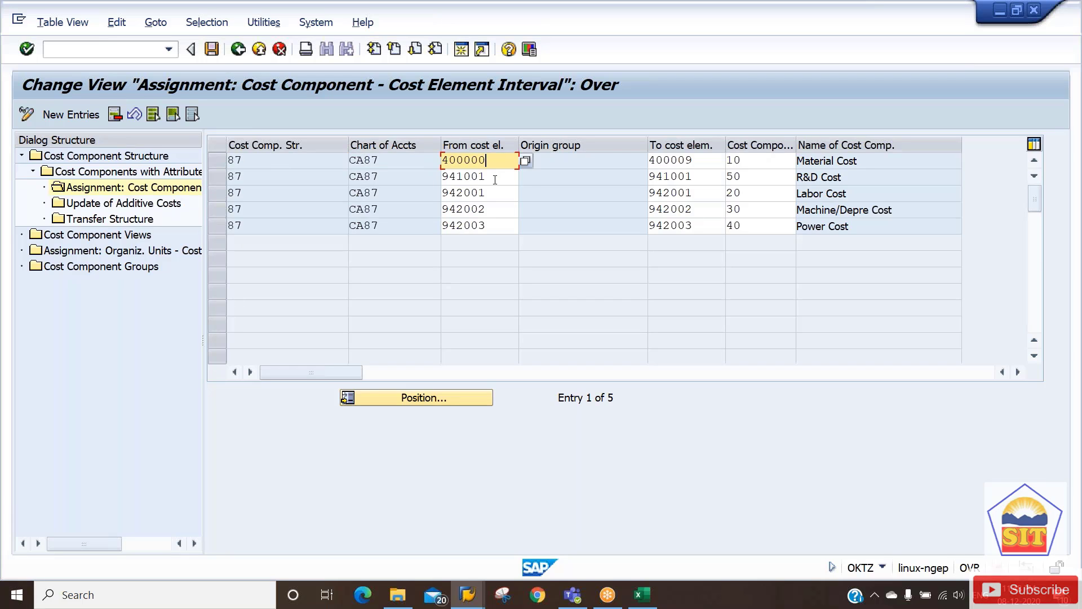
click(495, 178)
click(495, 198)
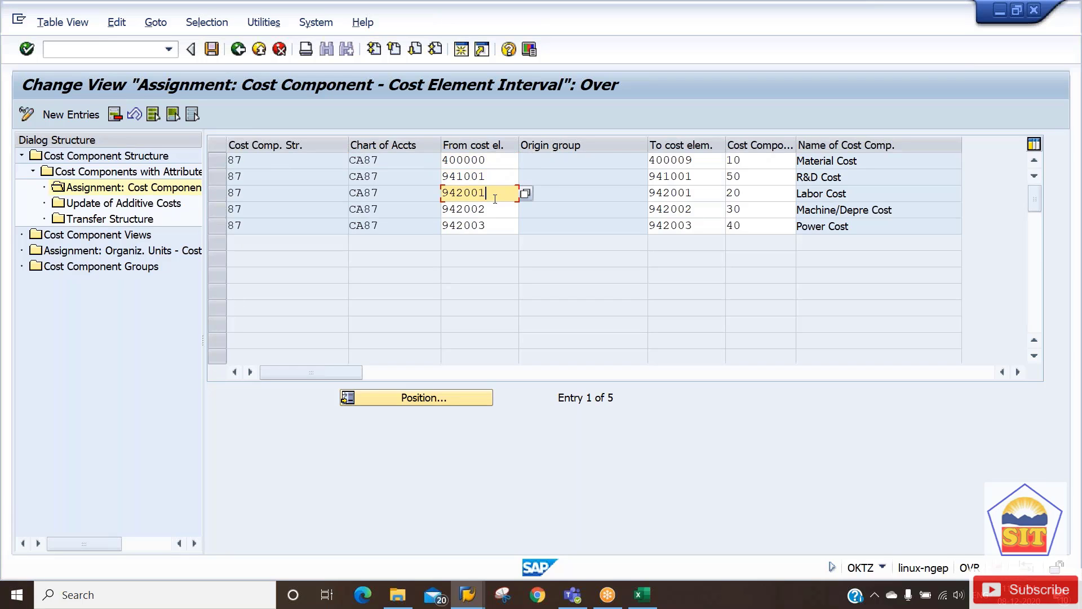
Trace Material Cost's element range 400000–400009 to cost component 10.
click(757, 161)
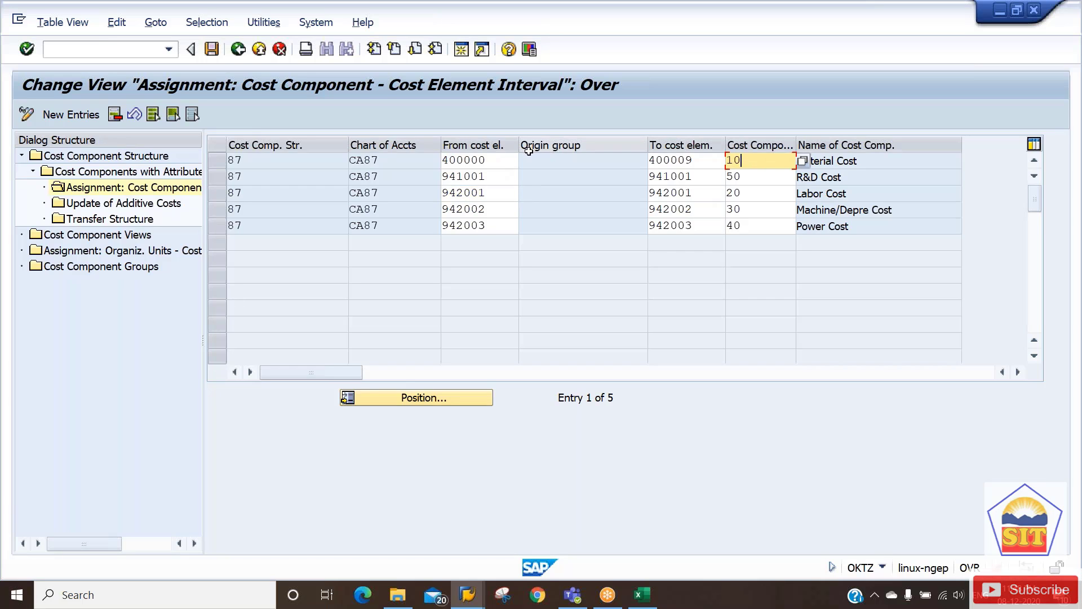
click(495, 161)
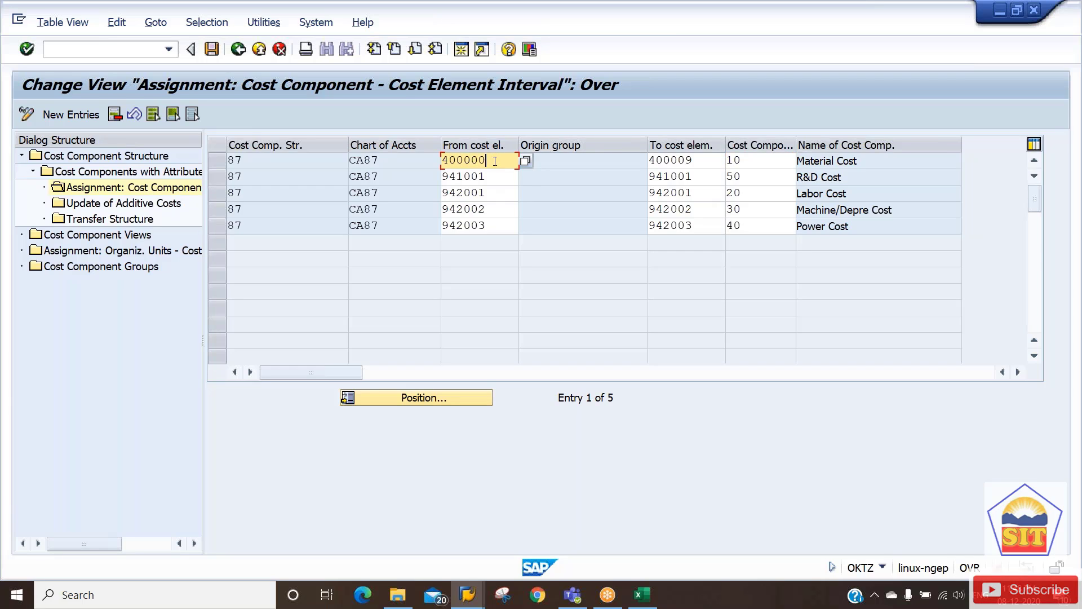
click(709, 159)
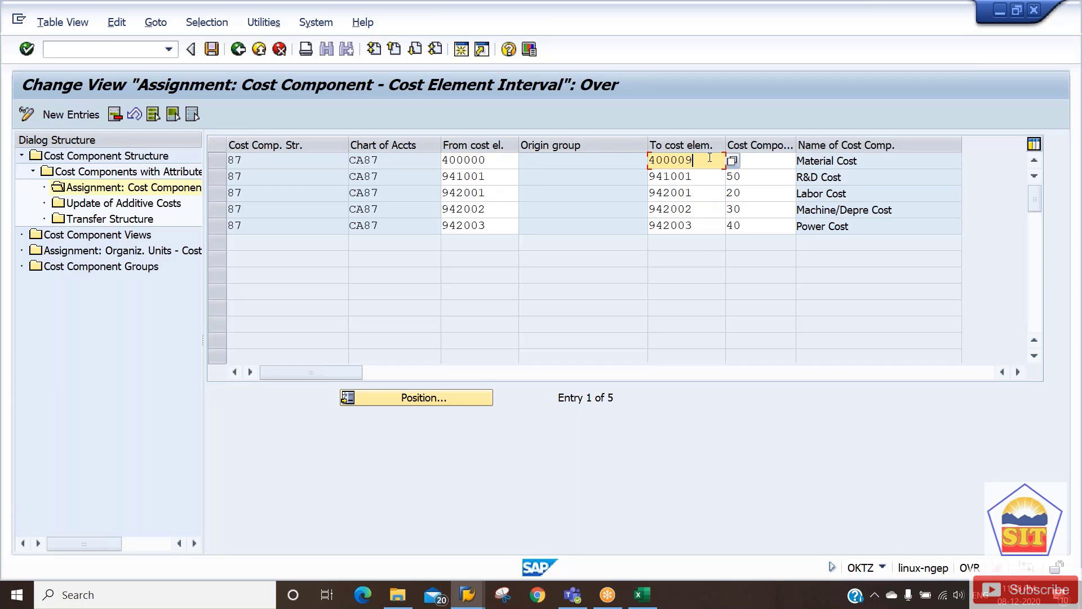
click(501, 161)
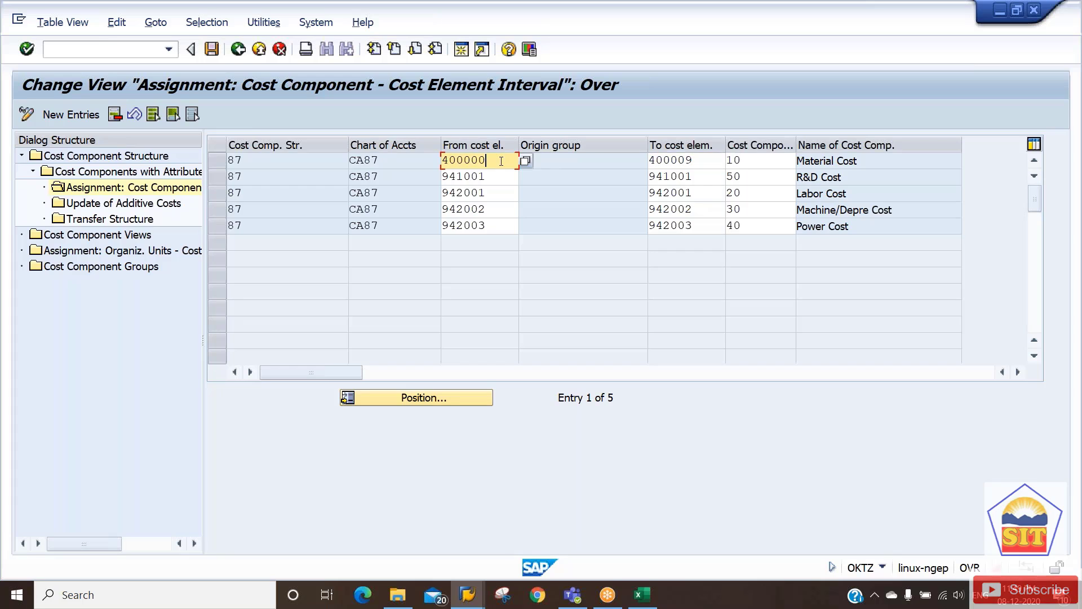
click(703, 162)
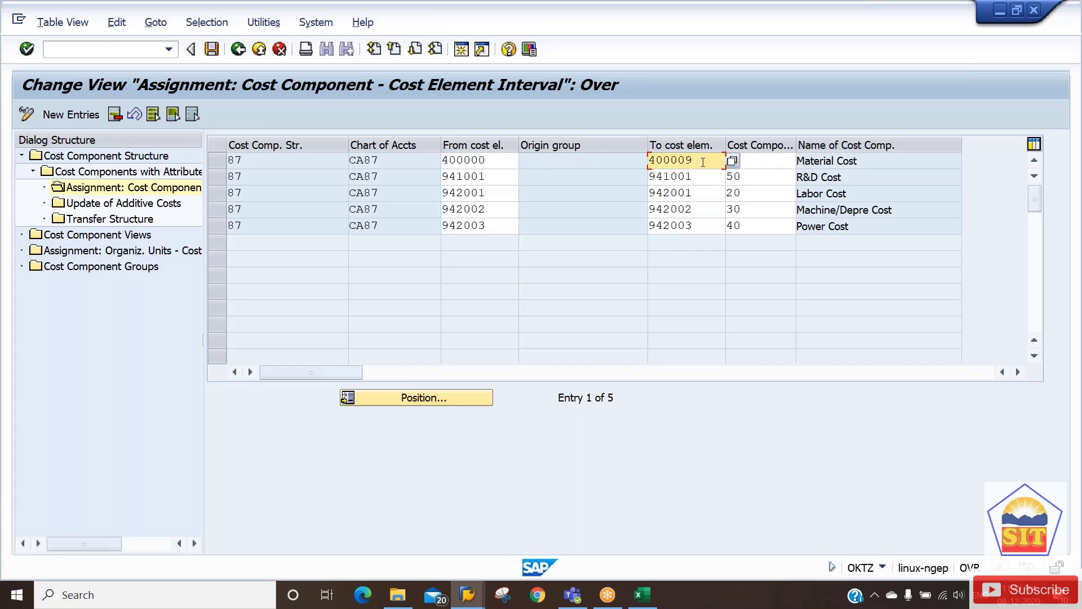
click(776, 161)
text(10)
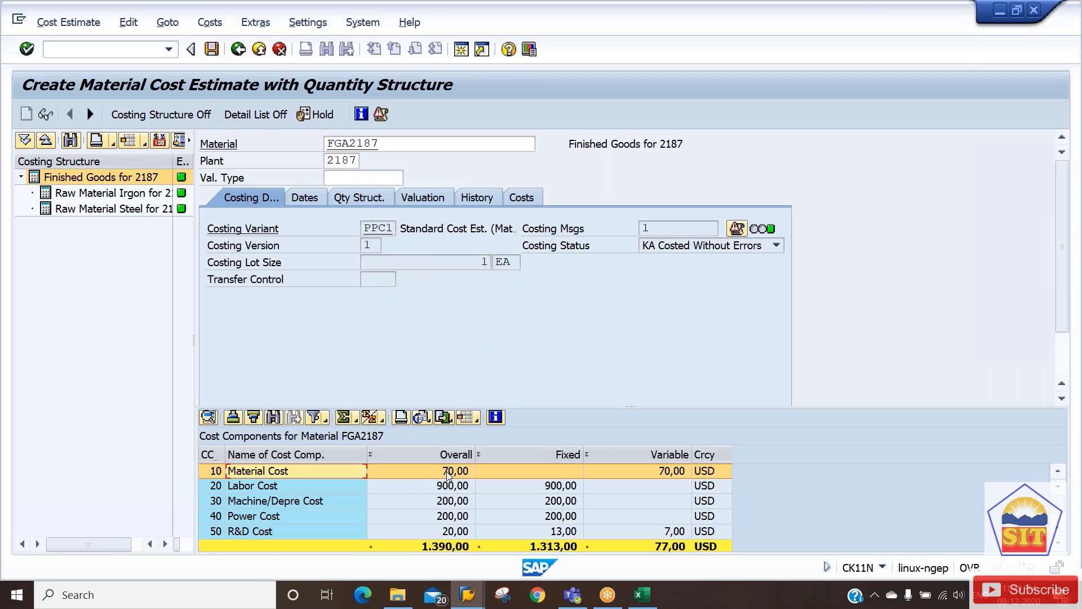
Match R&D to component 50 and Labor to component 20, checking Labor, Machine/Depre, Power, R&D amounts.
key(alt+Tab)
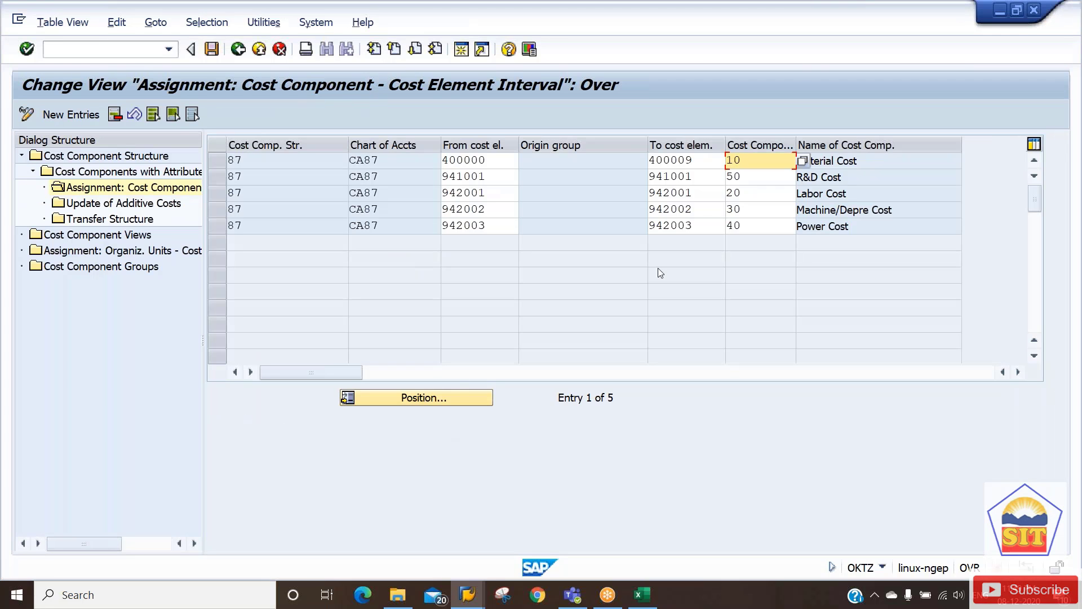
click(757, 179)
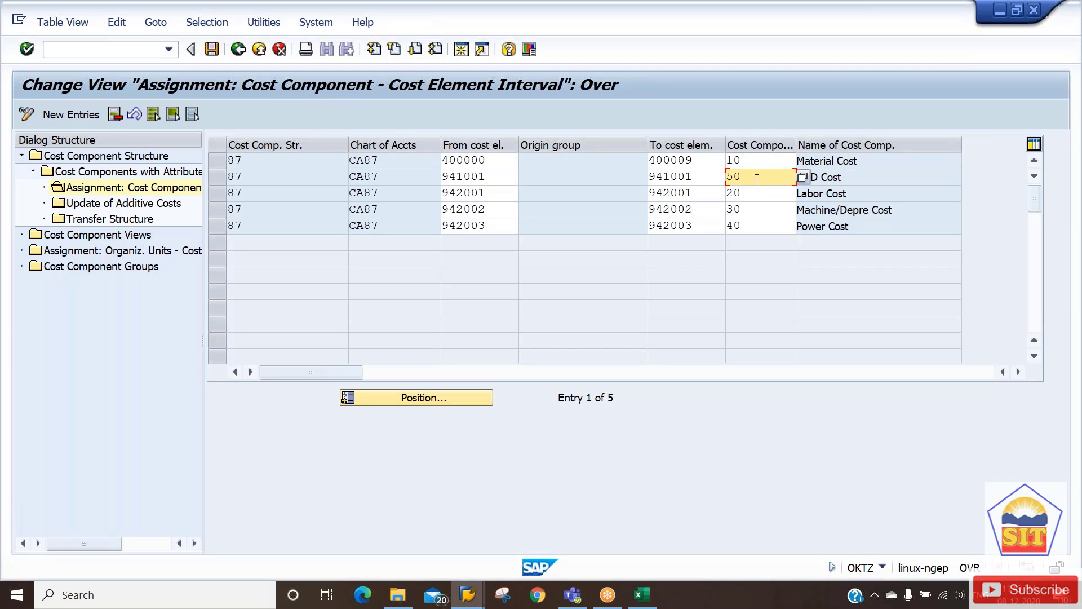
click(745, 195)
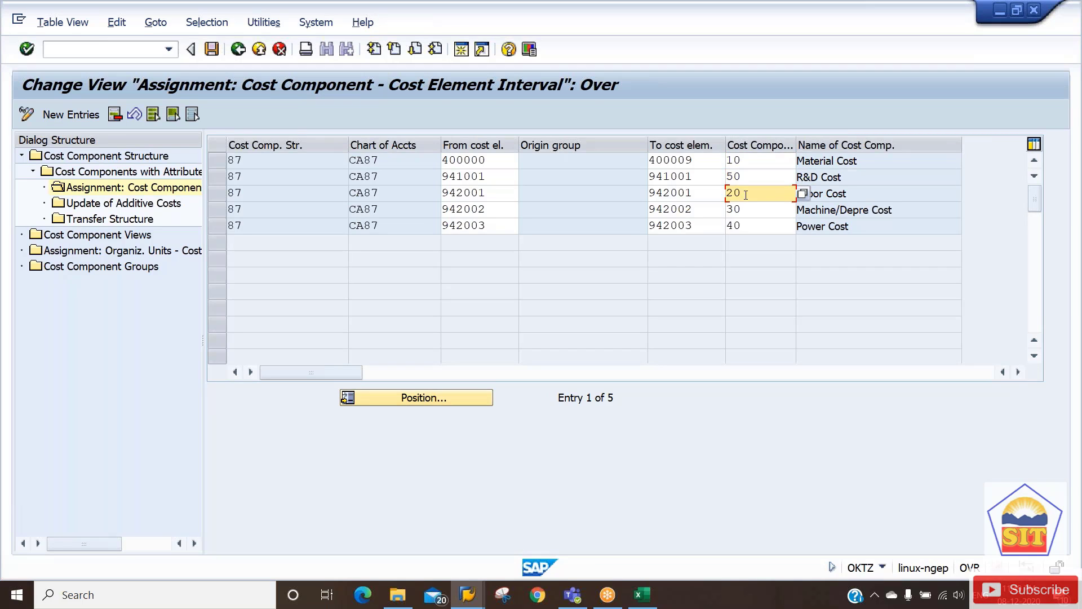
click(688, 192)
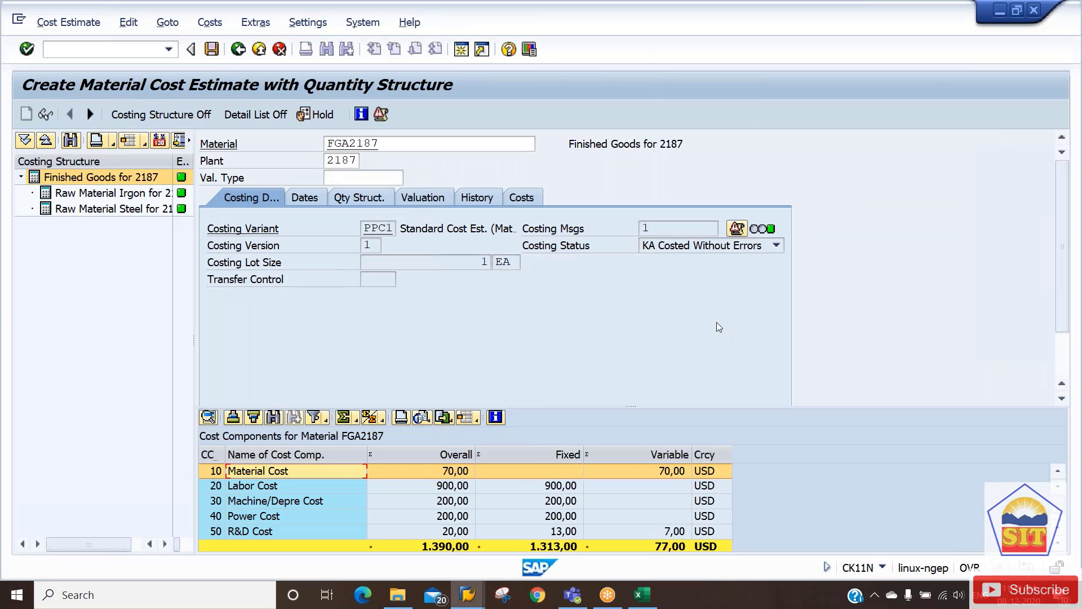
click(445, 487)
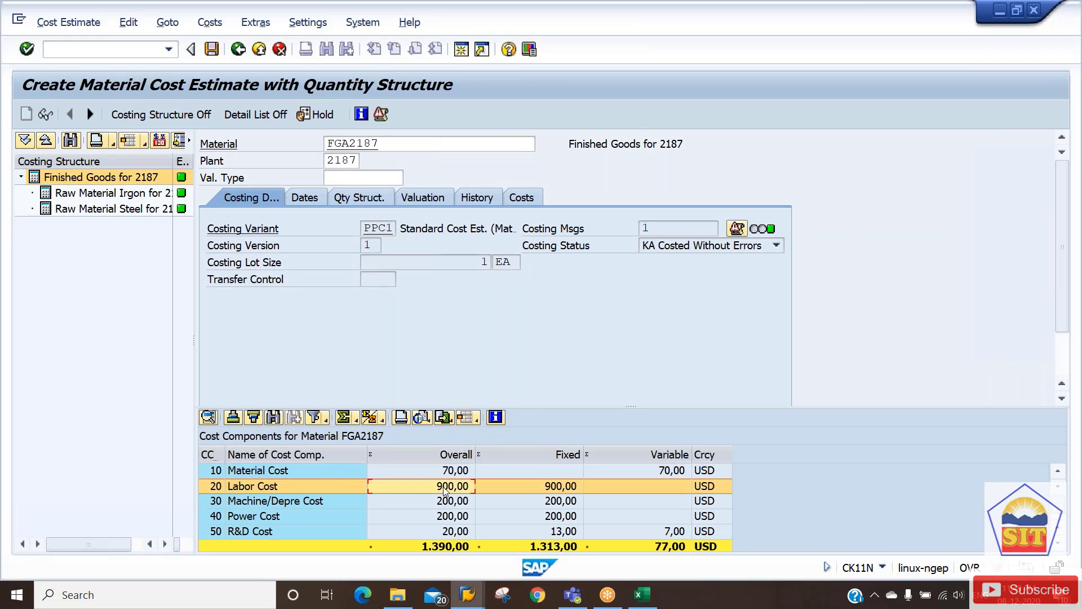
click(451, 503)
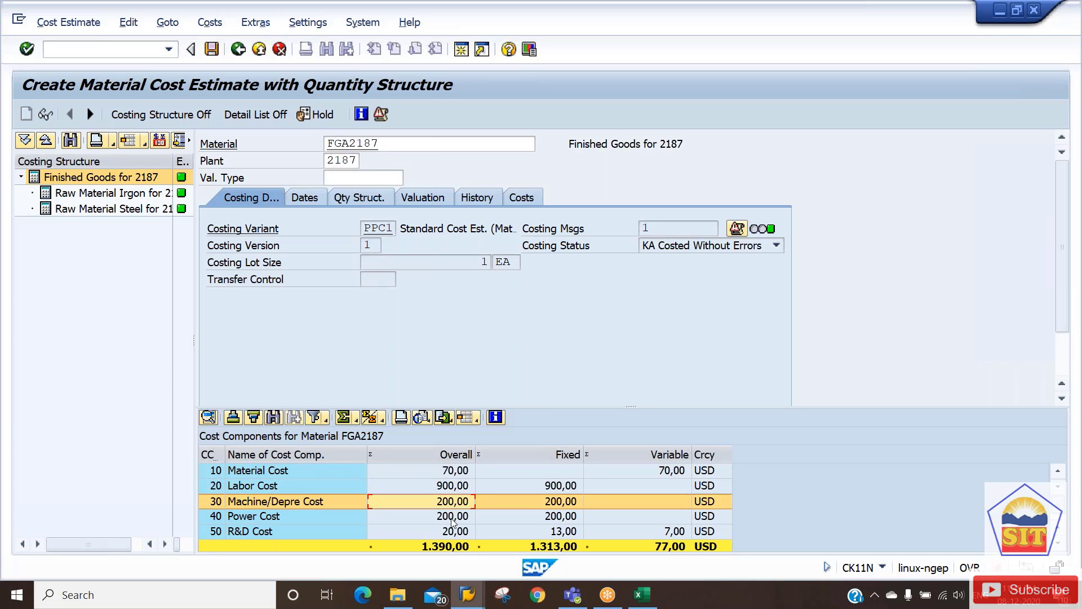
click(453, 517)
click(454, 532)
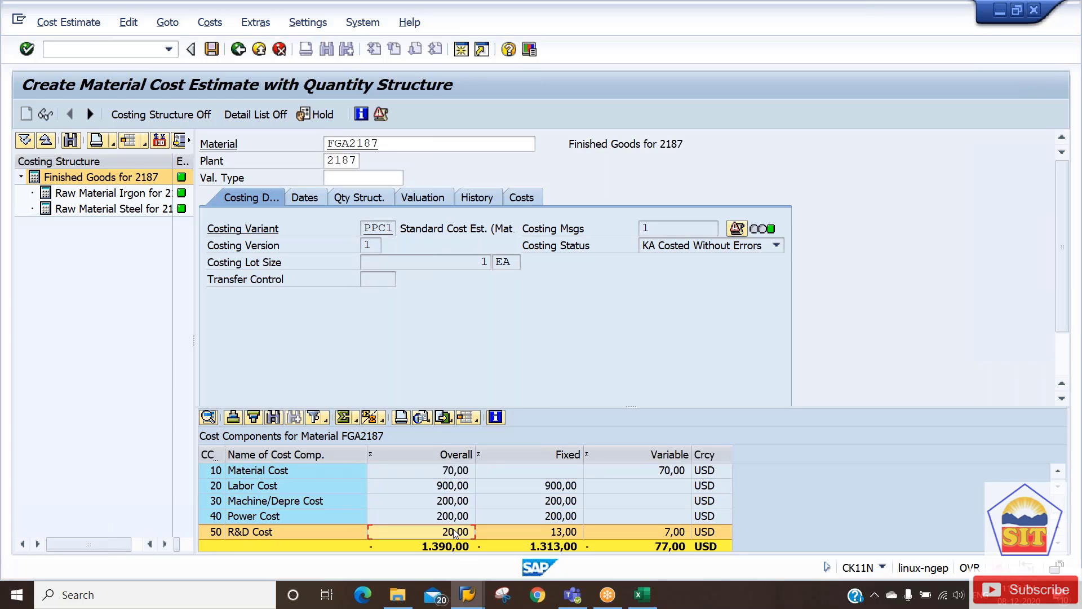
Recheck R&D component 50, Labor ending 942001, Machine/Depre ending 942002, and R&D element 941001.
key(alt+Tab)
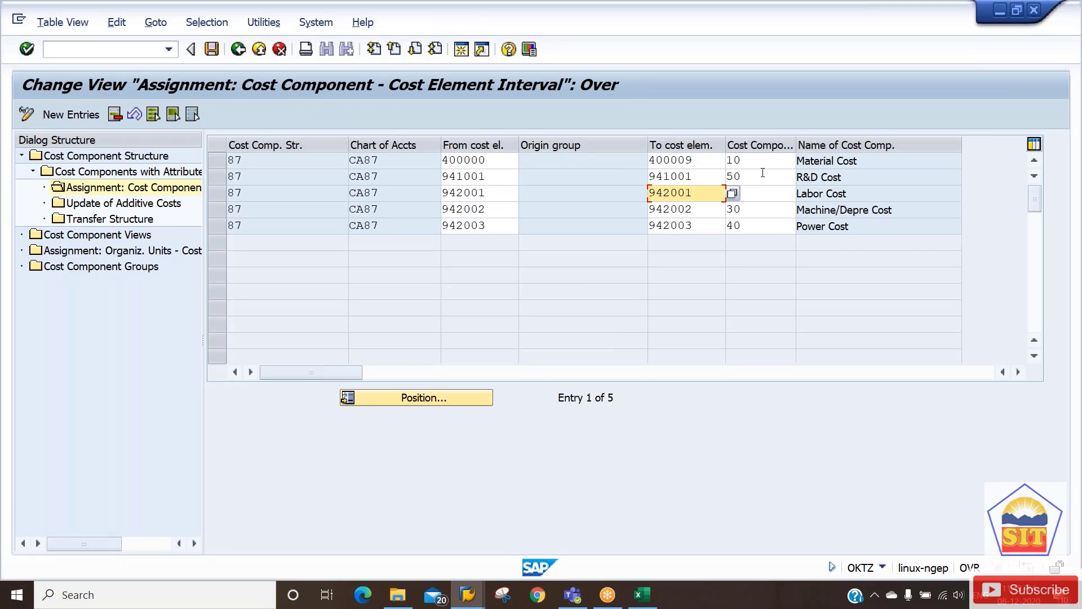
click(762, 172)
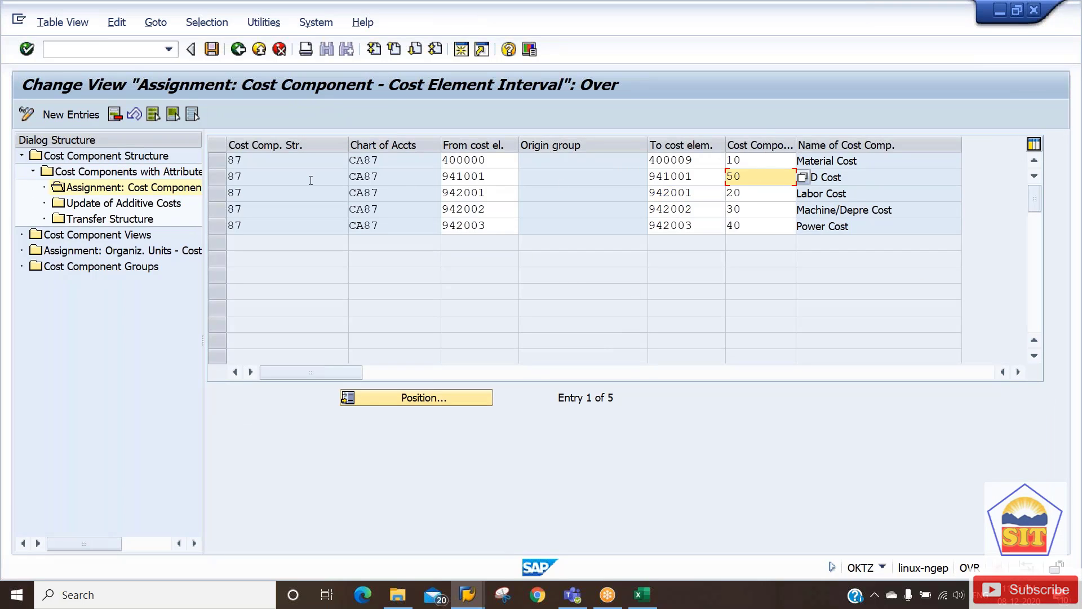
click(279, 175)
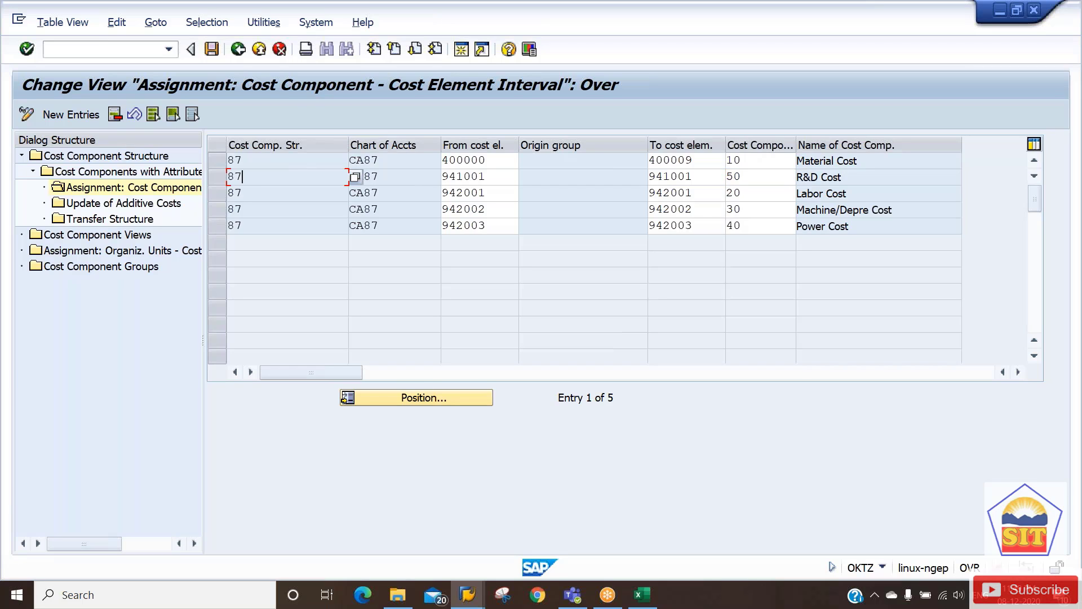
click(687, 187)
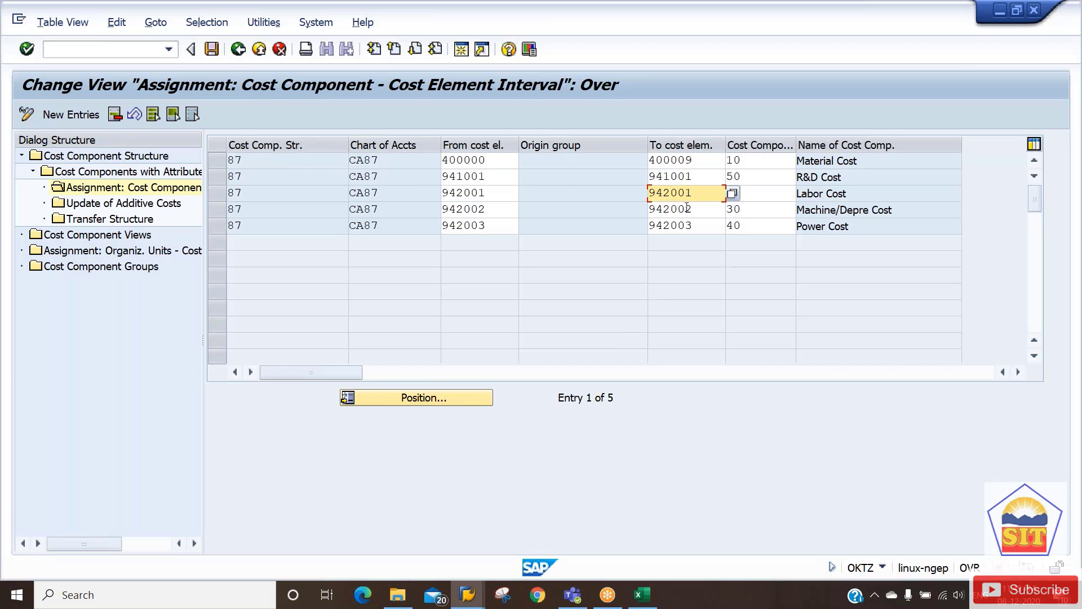
click(689, 211)
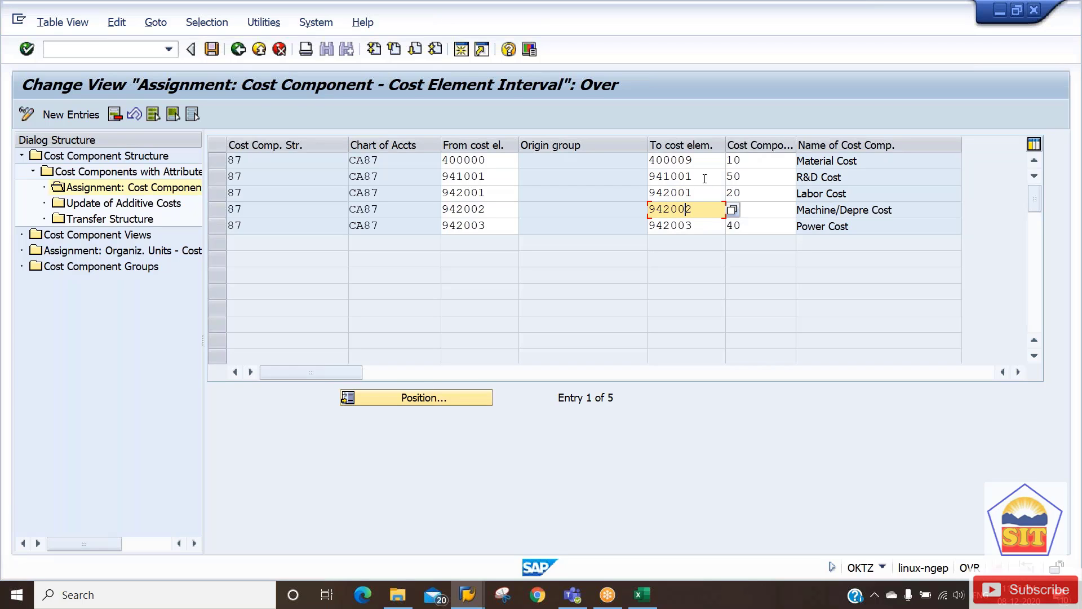
drag(707, 177, 650, 180)
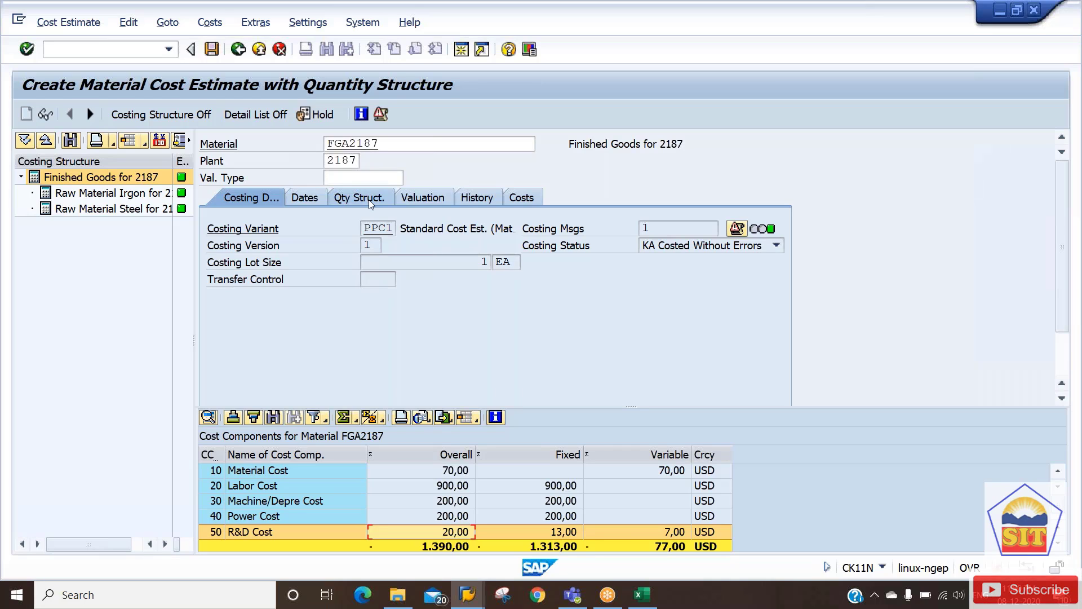
From the valuation details, open costing sheet 2187 for display and select it.
click(423, 199)
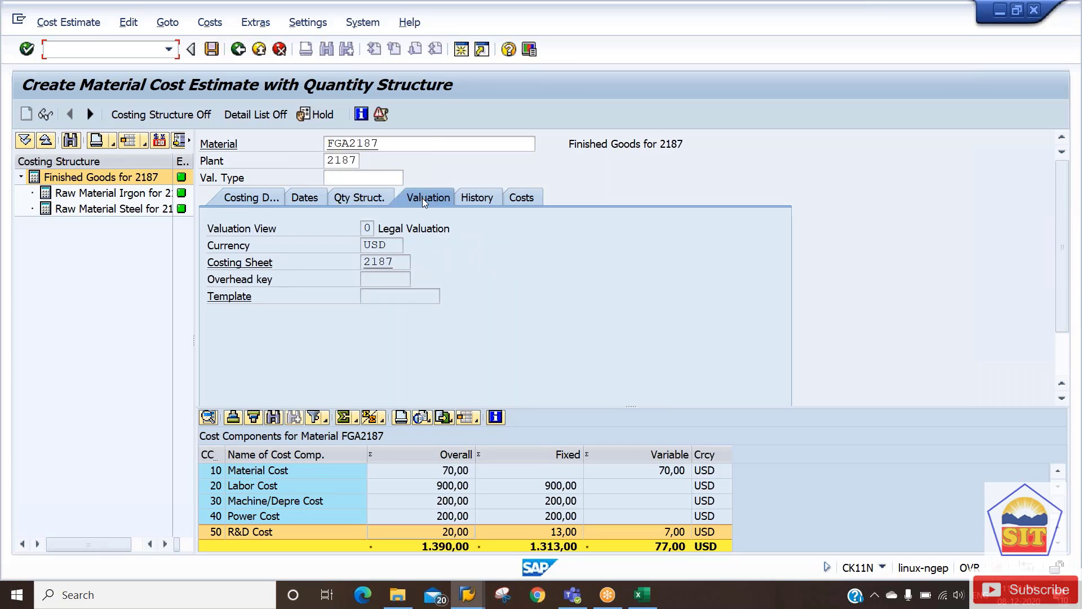
click(388, 263)
key(Return)
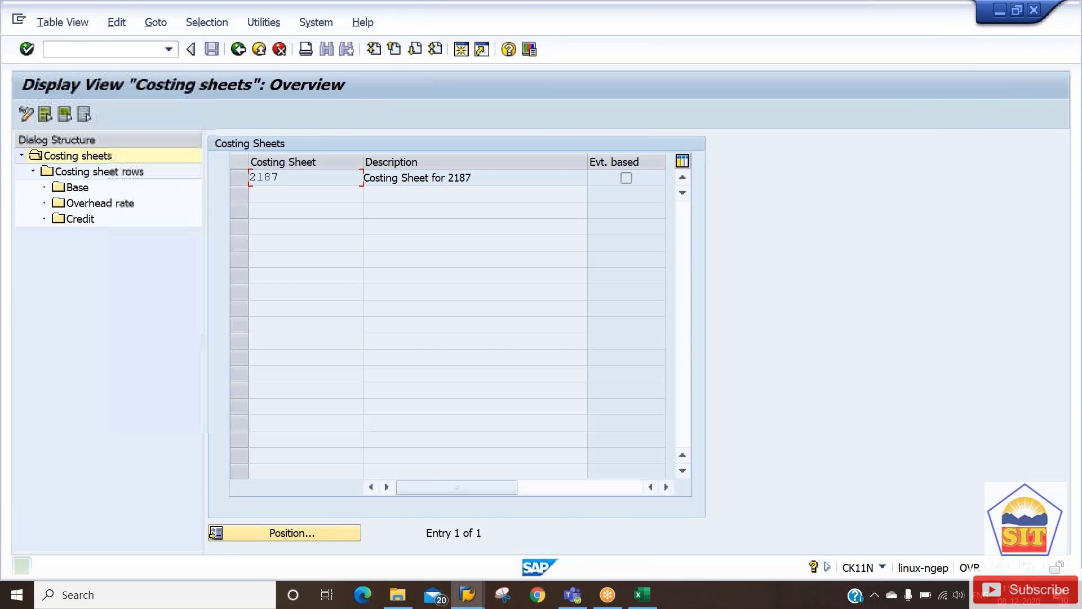
click(247, 178)
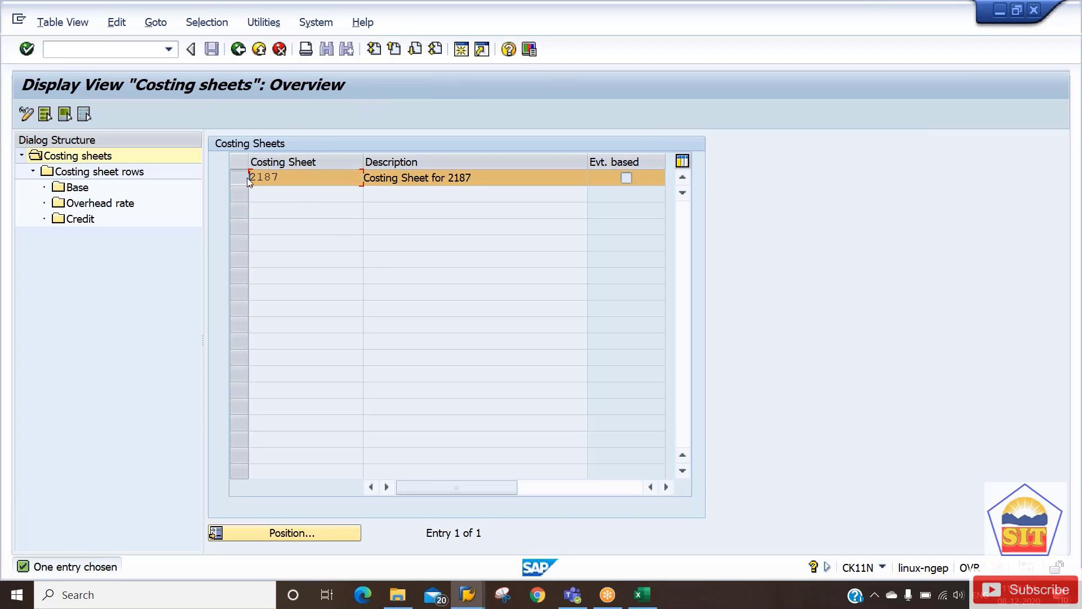
click(242, 177)
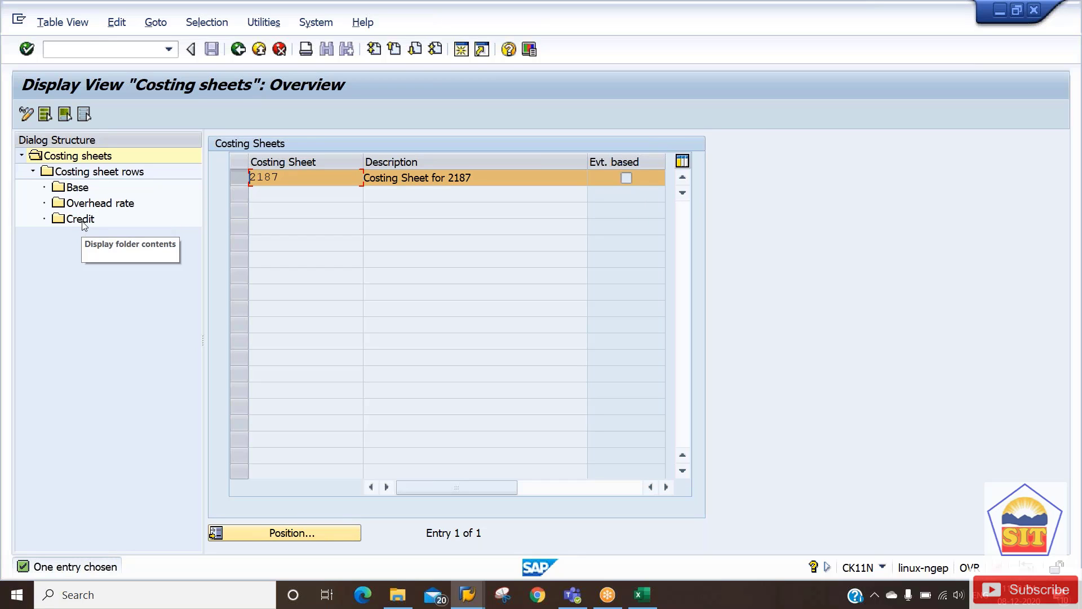
Browse the Base, Overhead rate and Credit nodes, then display costing sheet 2187's rows.
click(81, 191)
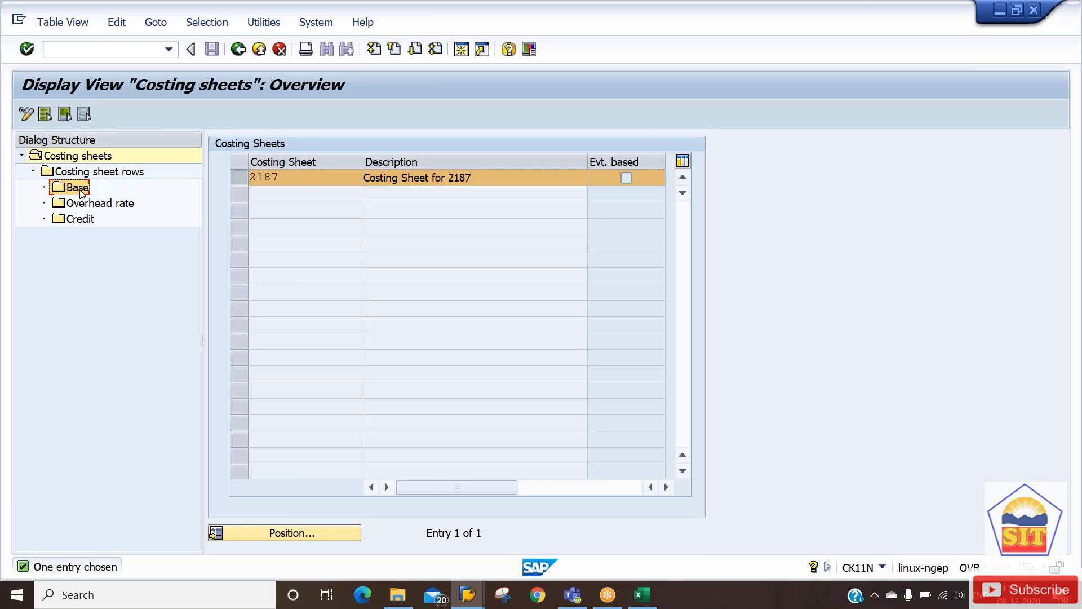
click(88, 204)
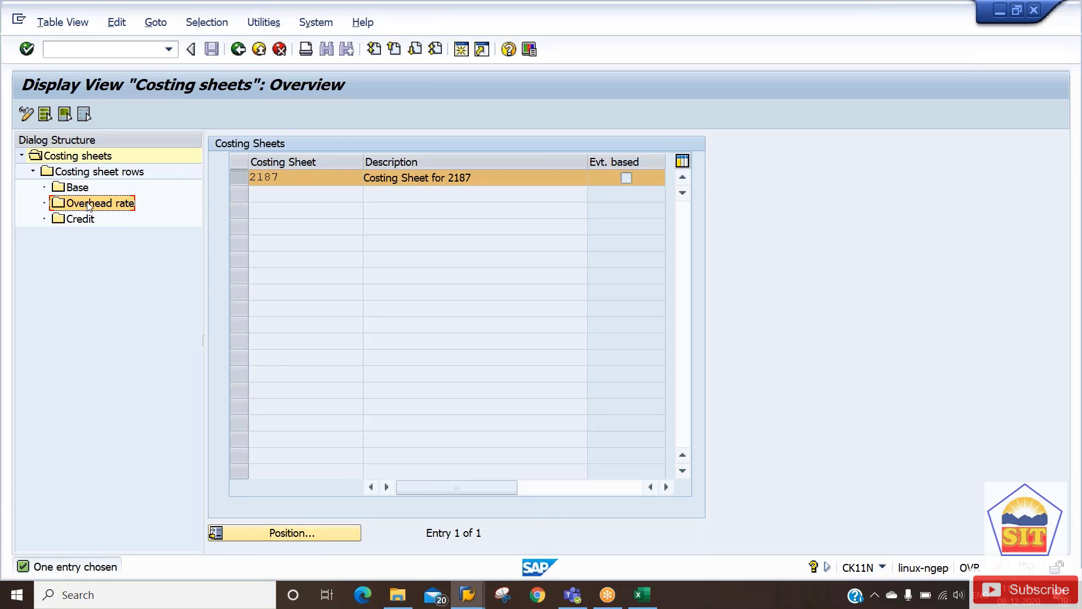
click(89, 221)
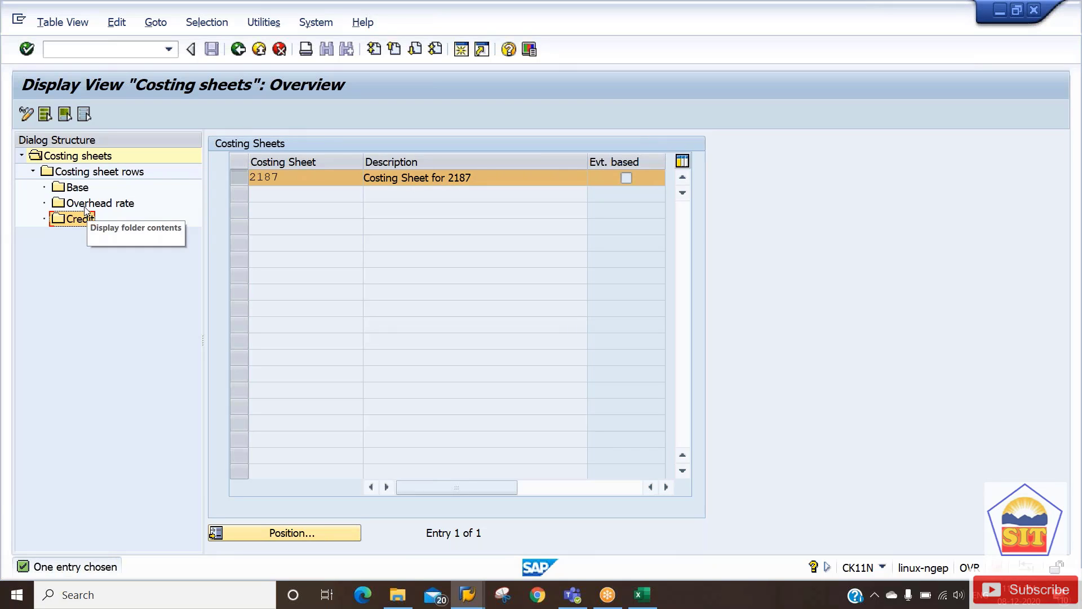
click(85, 208)
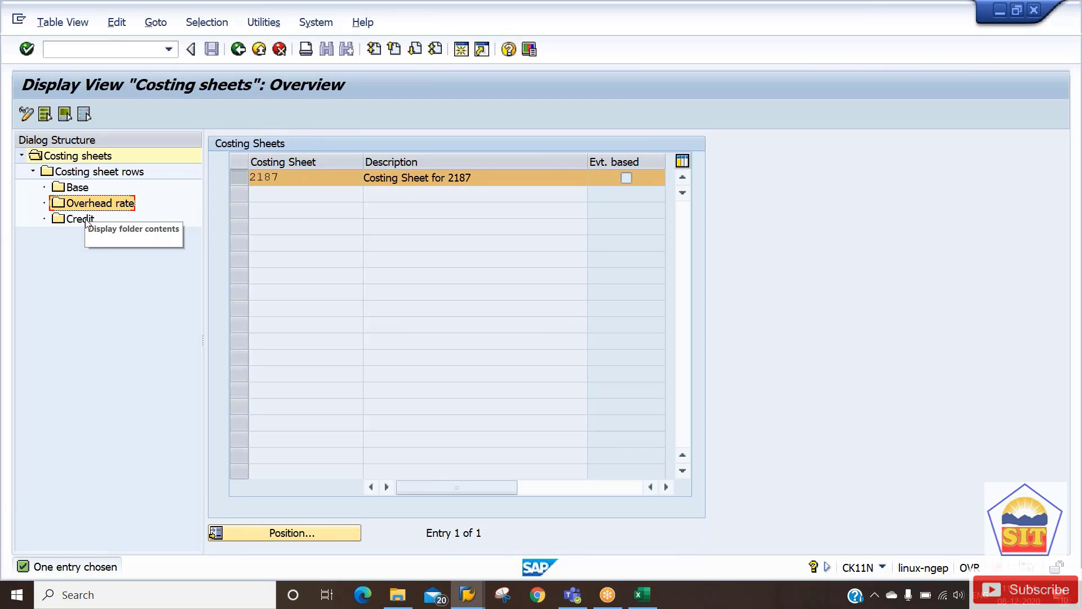
click(87, 220)
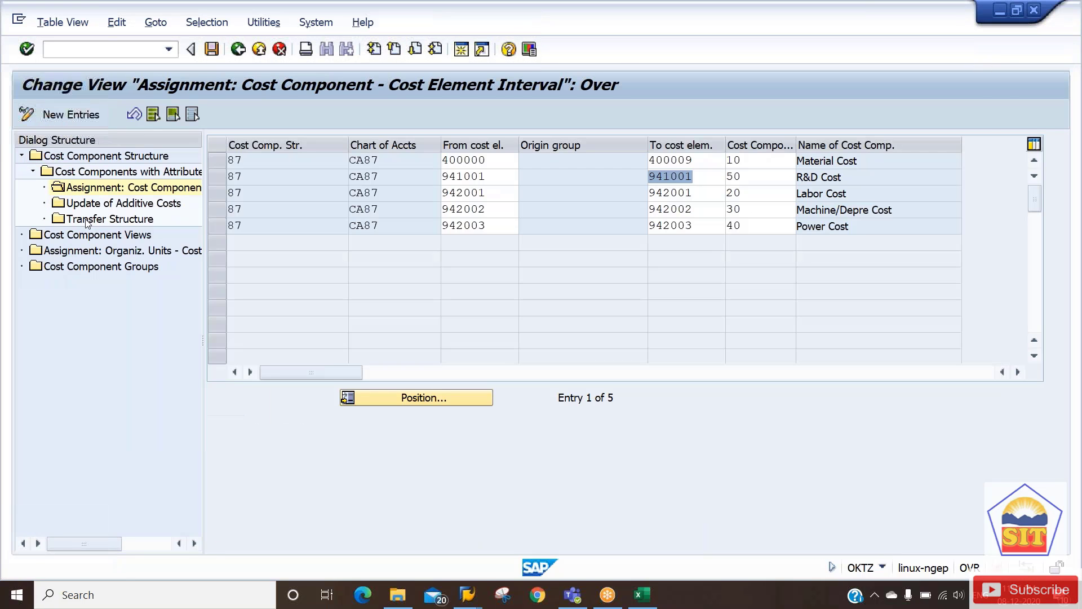
key(alt+Tab)
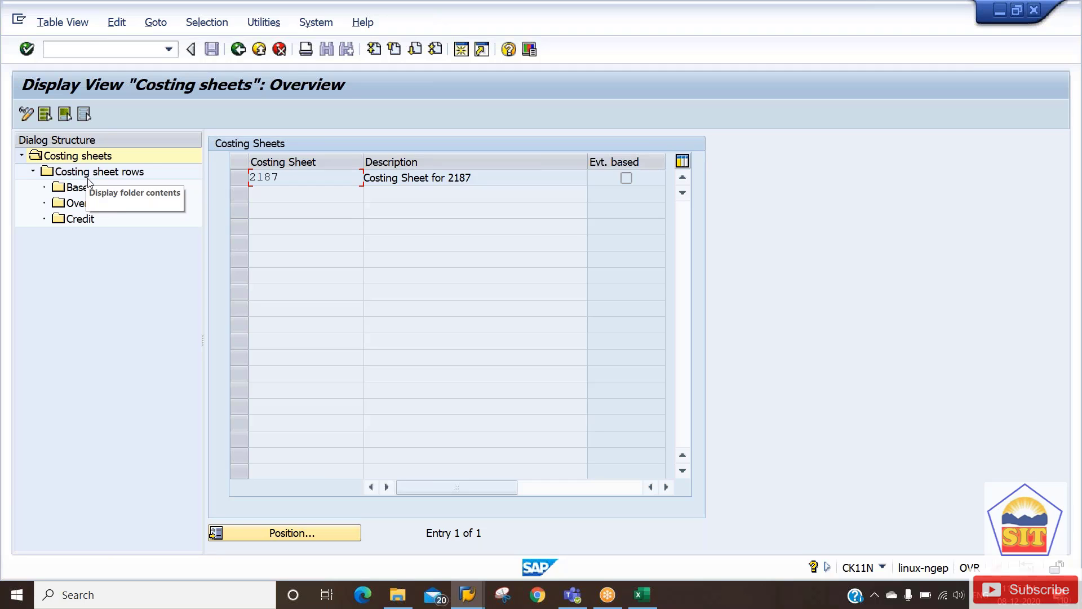
click(87, 175)
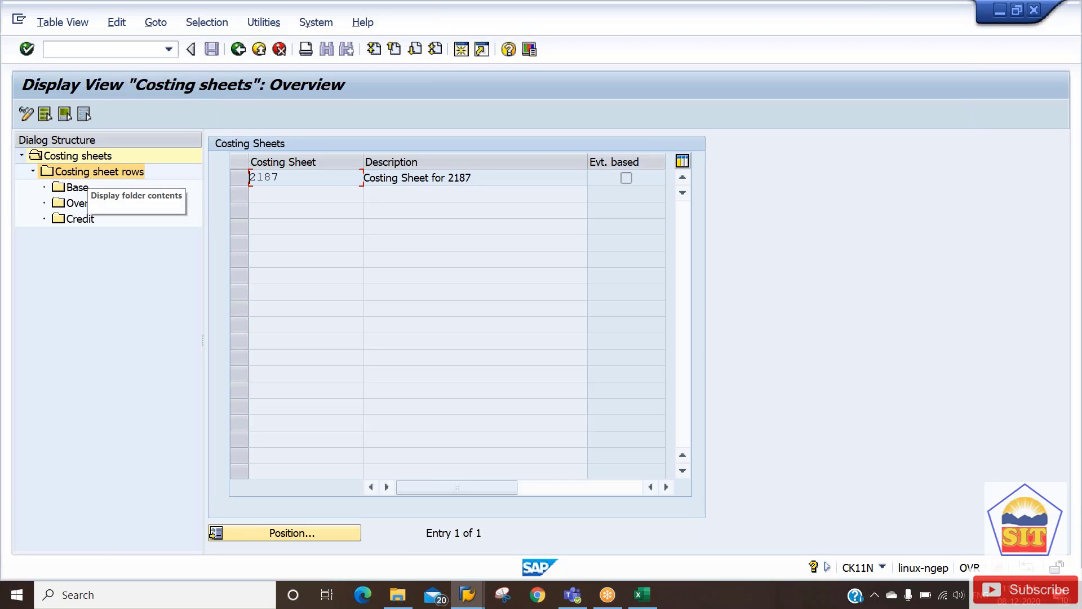
click(237, 185)
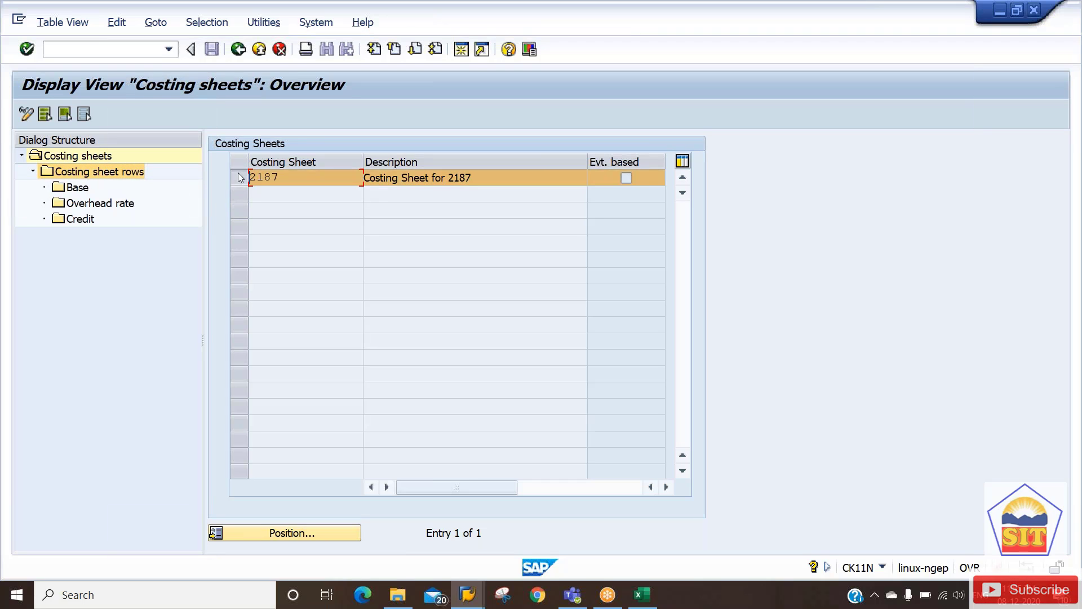
click(123, 173)
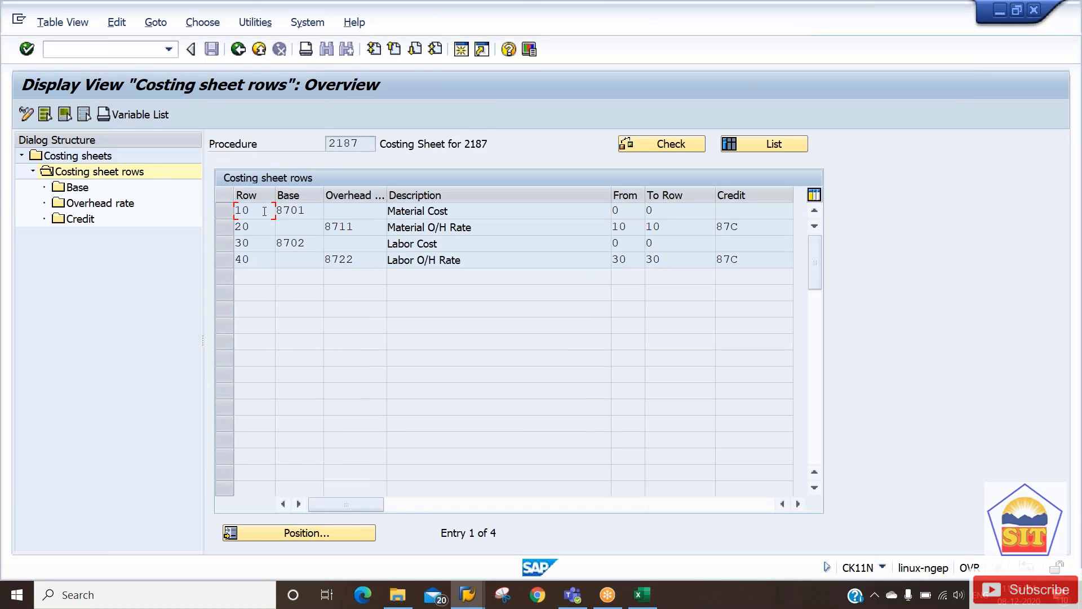
Step through costing sheet 2187's rows 10 to 40, starting from base 8701.
click(300, 210)
click(249, 211)
click(243, 227)
click(248, 244)
click(251, 259)
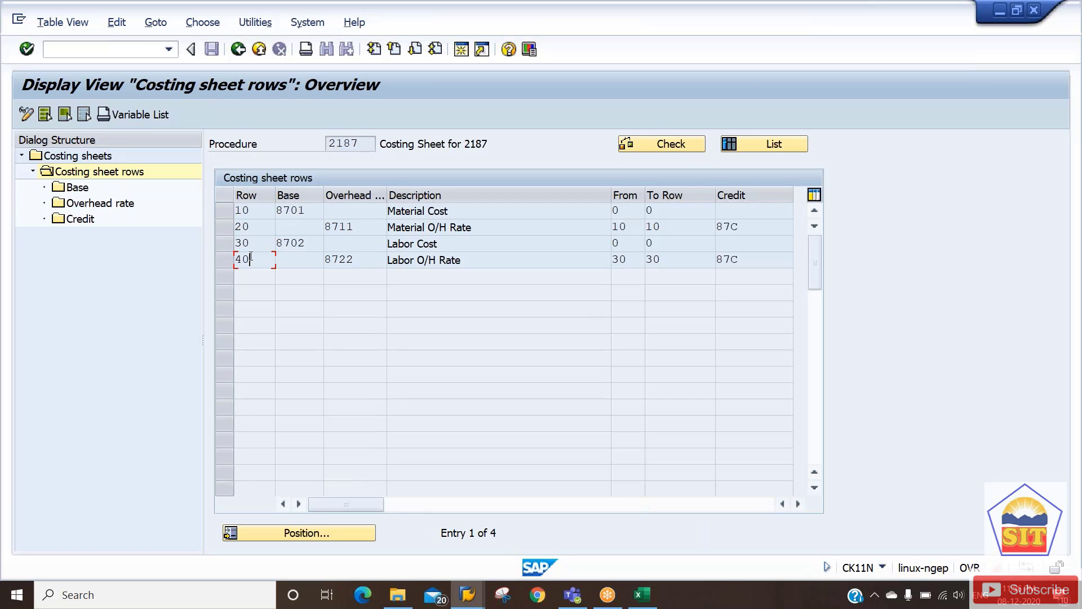
click(228, 211)
click(228, 211)
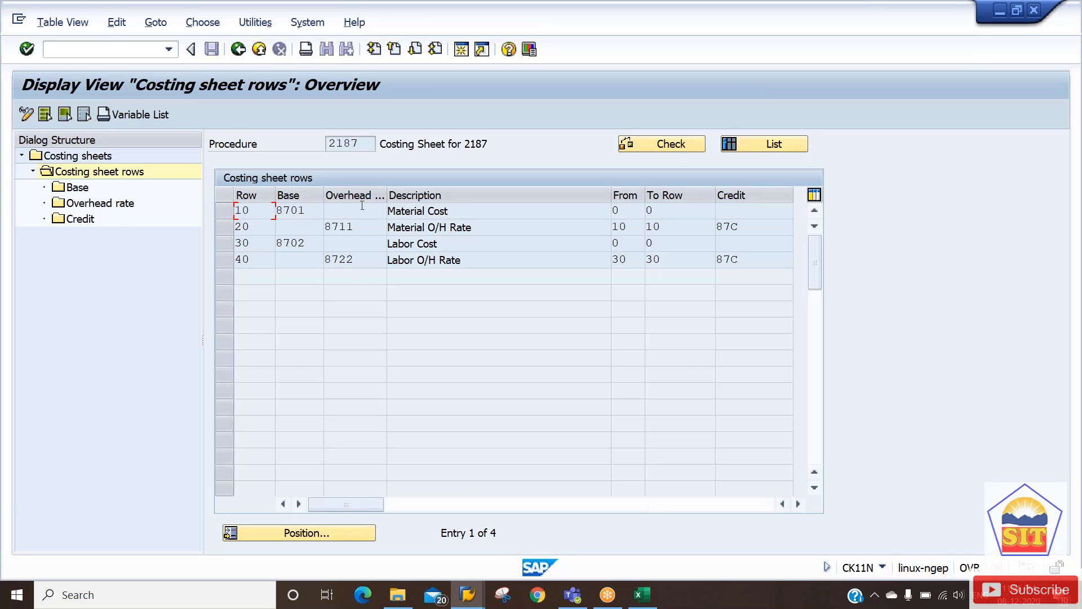
Examine the Material Cost row's base 8701 and open its calculation base.
click(308, 207)
click(466, 208)
drag(465, 208, 387, 210)
drag(310, 210, 269, 214)
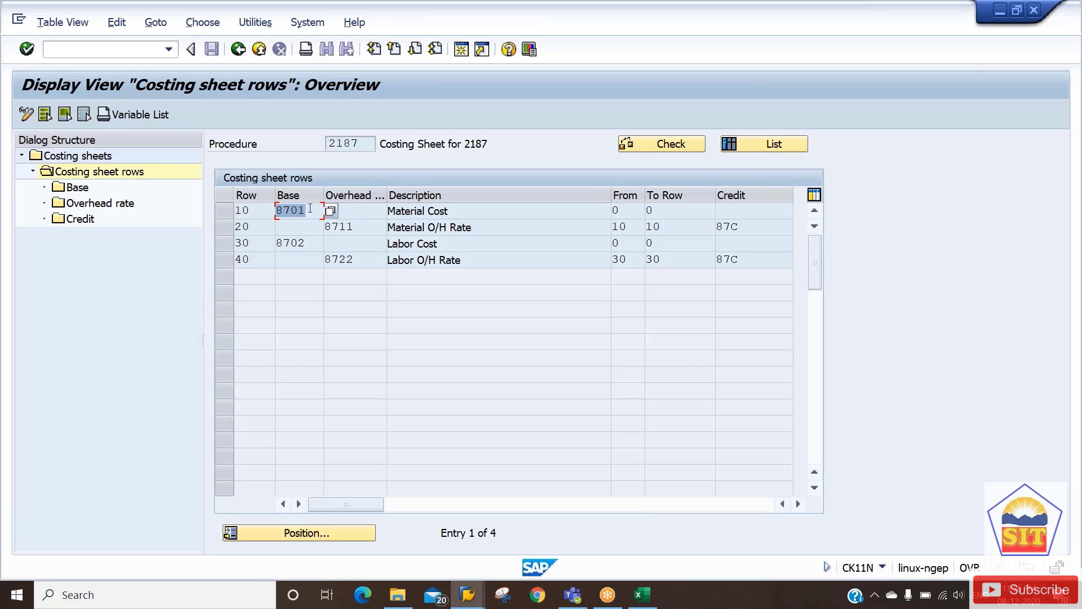
drag(309, 207, 279, 209)
click(415, 212)
click(228, 214)
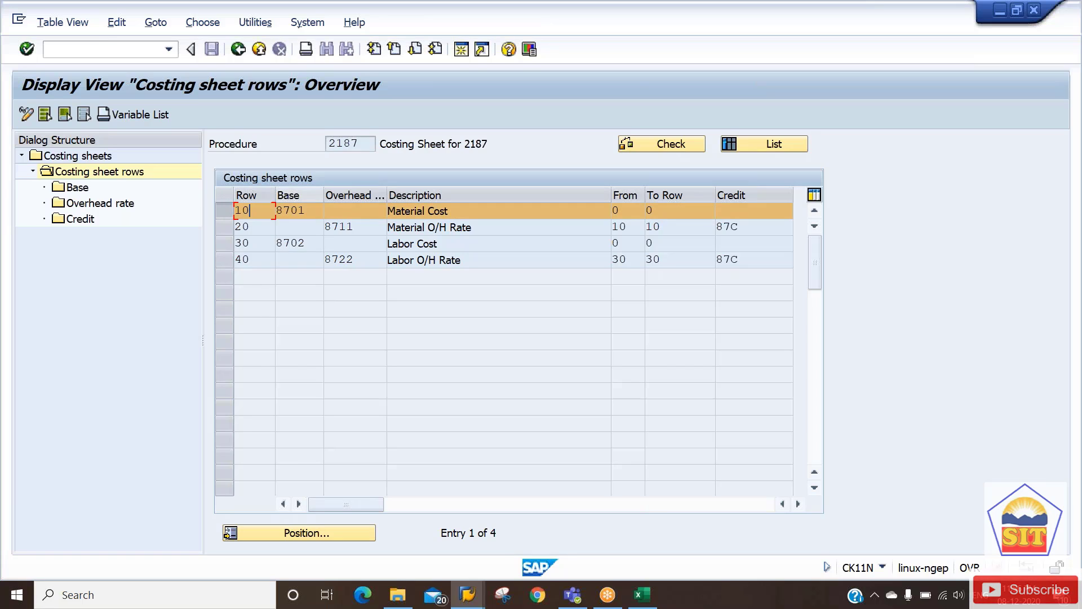
click(72, 191)
double_click(70, 190)
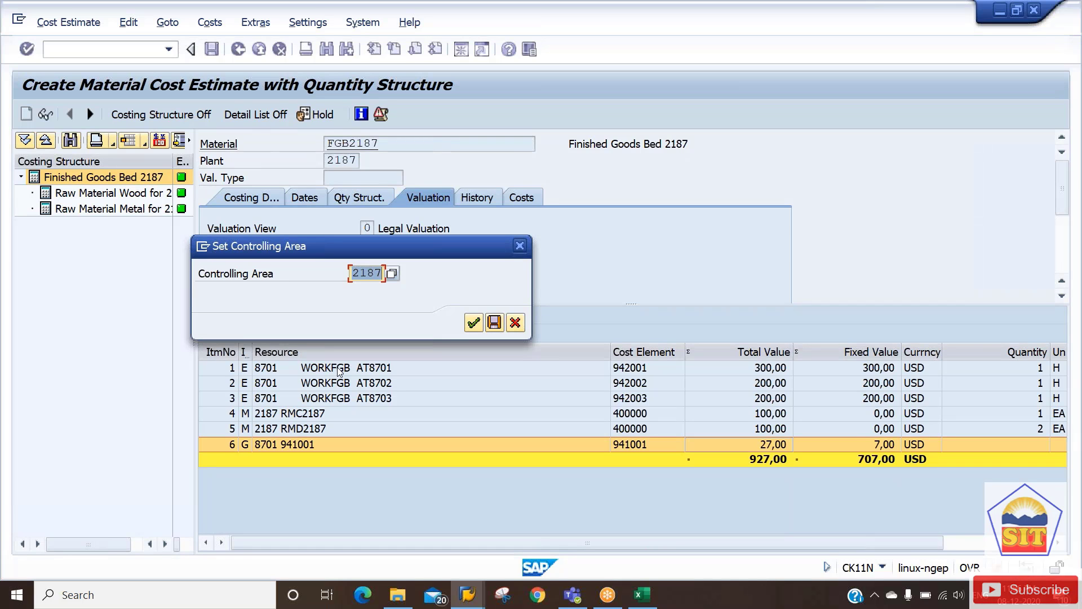
Confirm controlling area 2187 and note Material Cost base range 400000–400009, then go back.
key(Return)
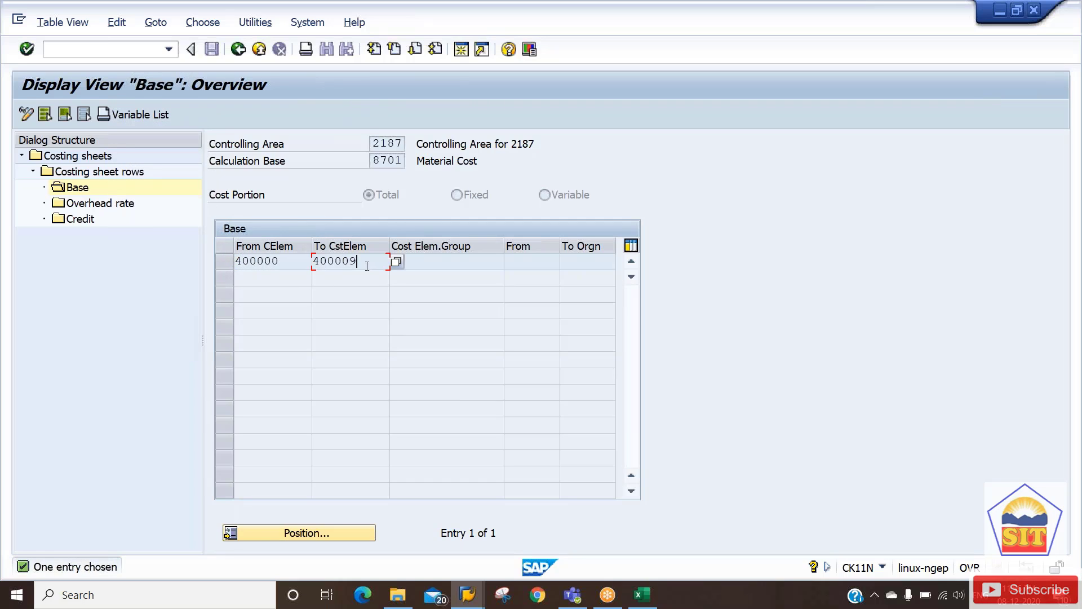
click(293, 263)
drag(294, 263, 234, 262)
drag(372, 259, 241, 262)
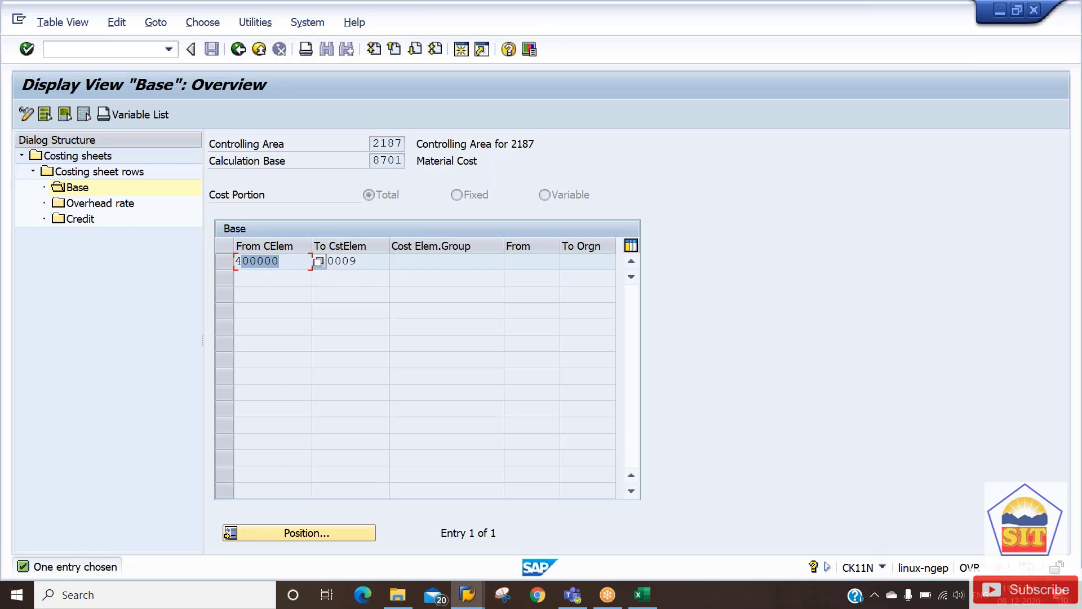
drag(366, 261, 225, 262)
drag(367, 262, 210, 265)
drag(369, 263, 225, 263)
drag(372, 260, 177, 261)
click(238, 50)
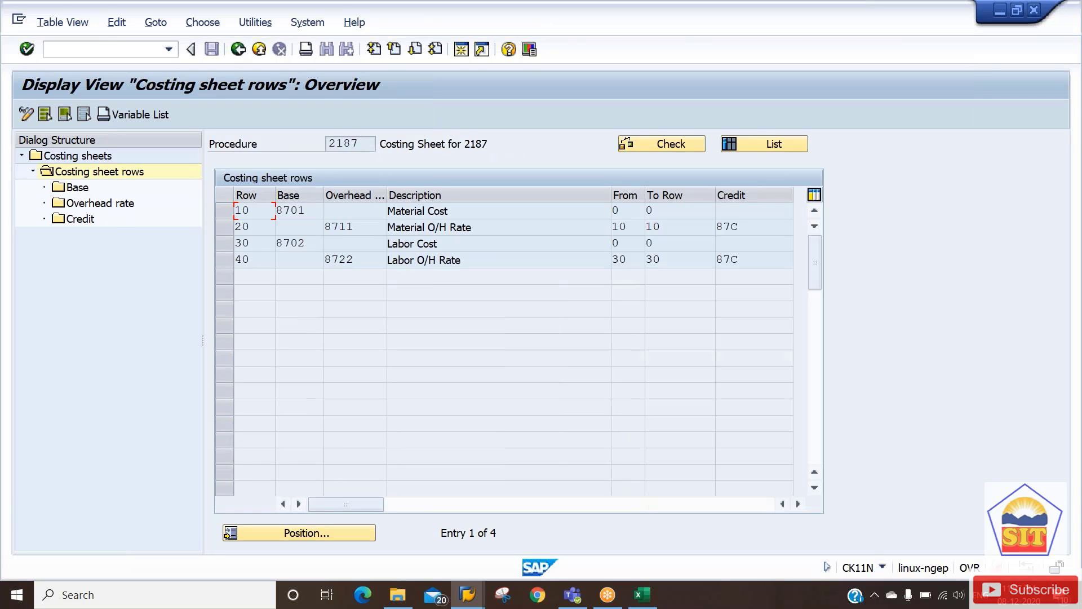
Open the Labor Cost row's base, confirm area 2187, note ending element 942003, and go back.
click(228, 244)
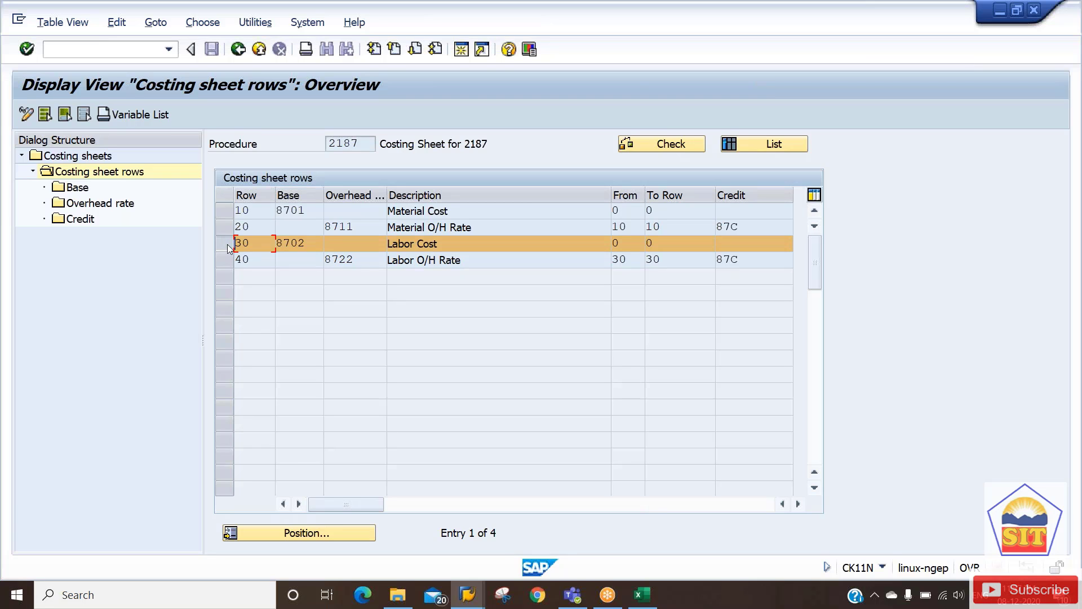
click(78, 189)
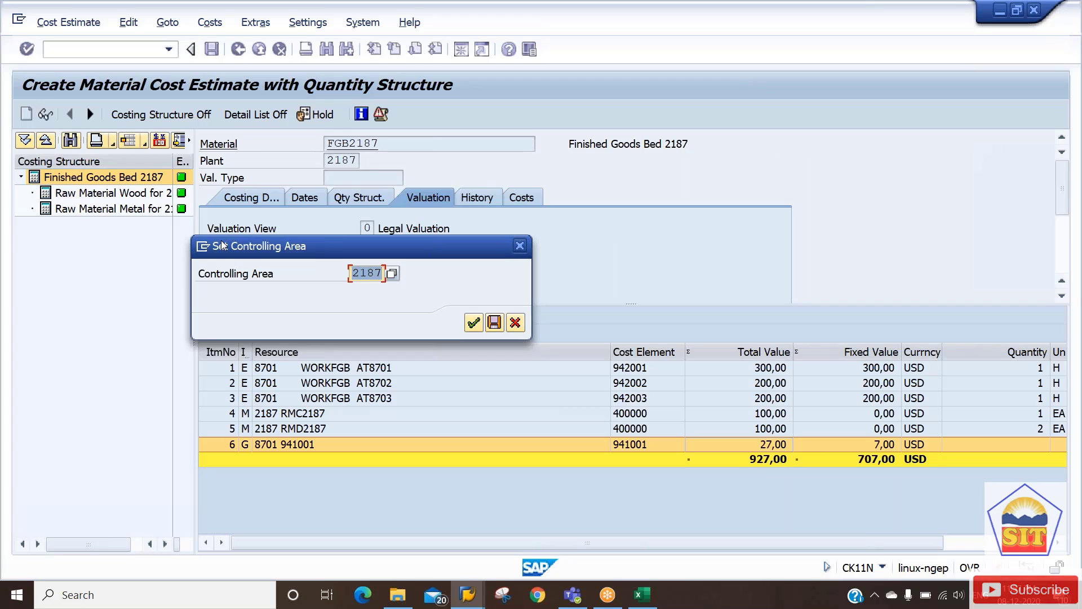
key(Return)
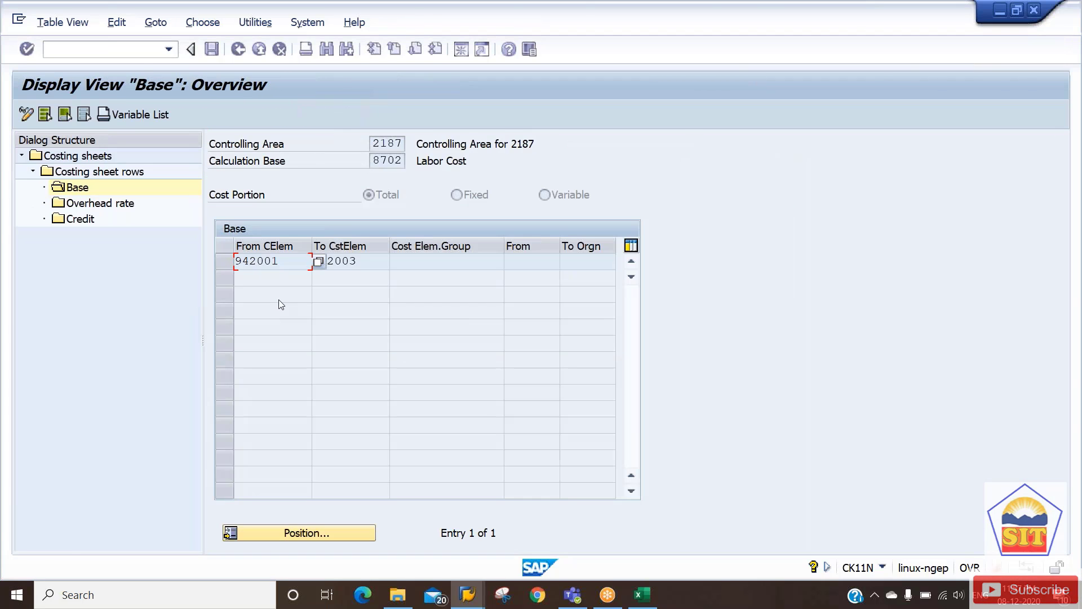
click(360, 261)
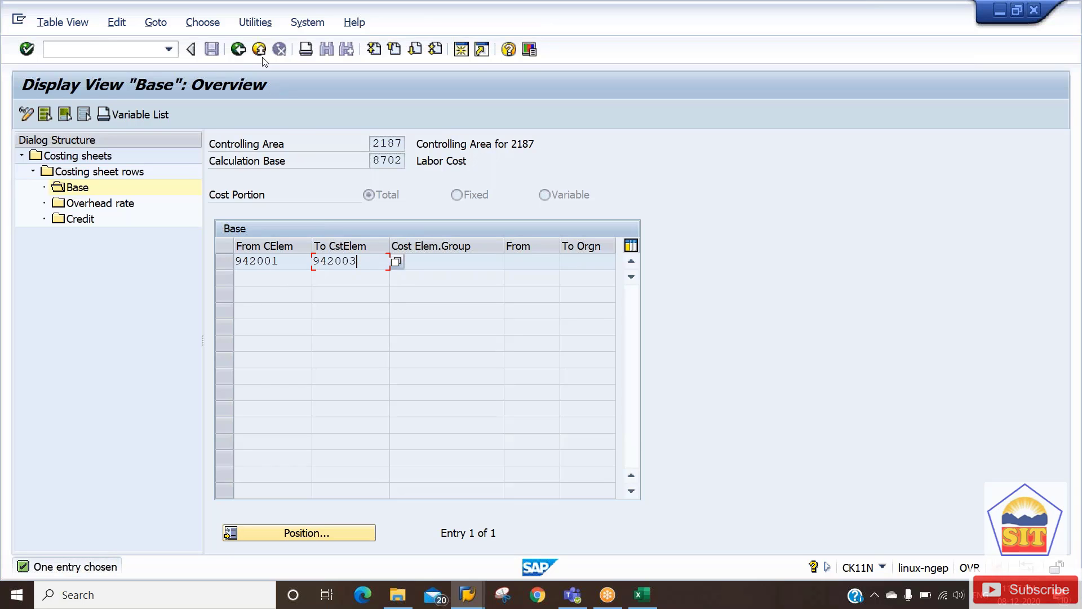
click(238, 55)
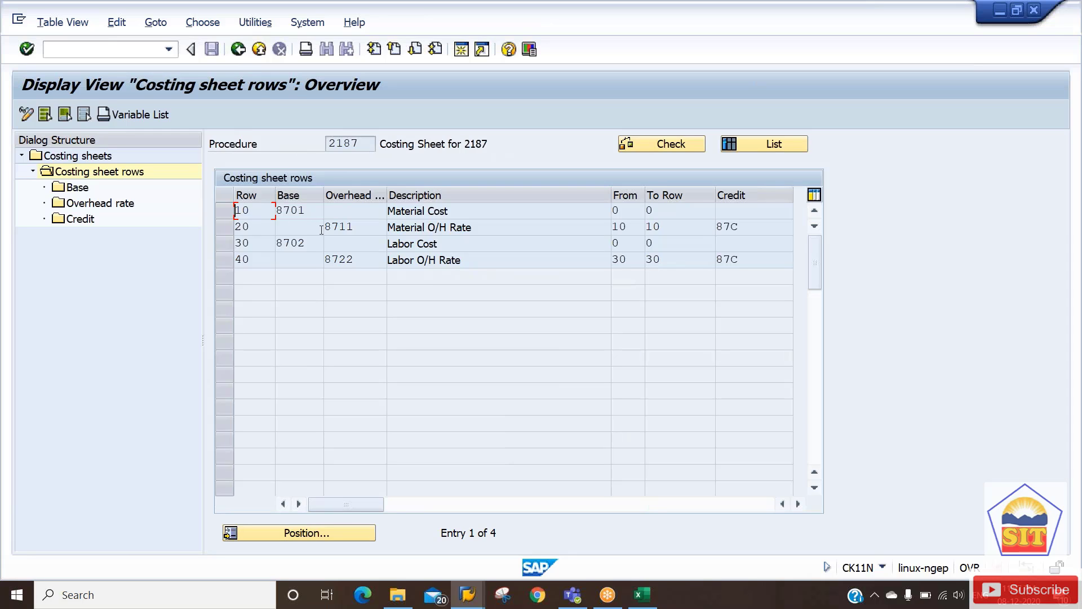
click(427, 244)
click(479, 228)
drag(369, 228, 327, 228)
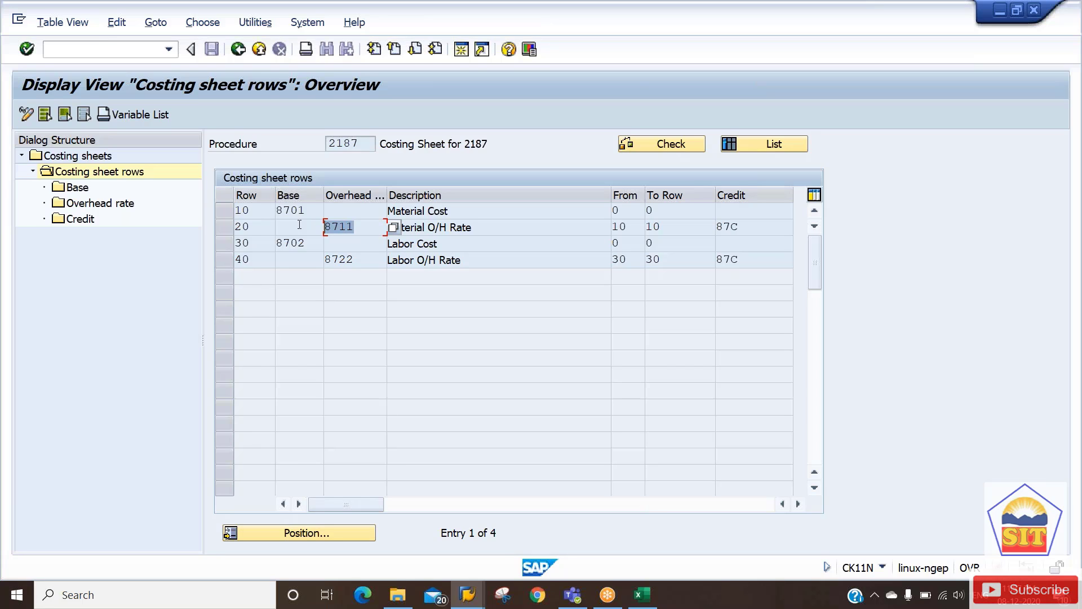
double_click(241, 227)
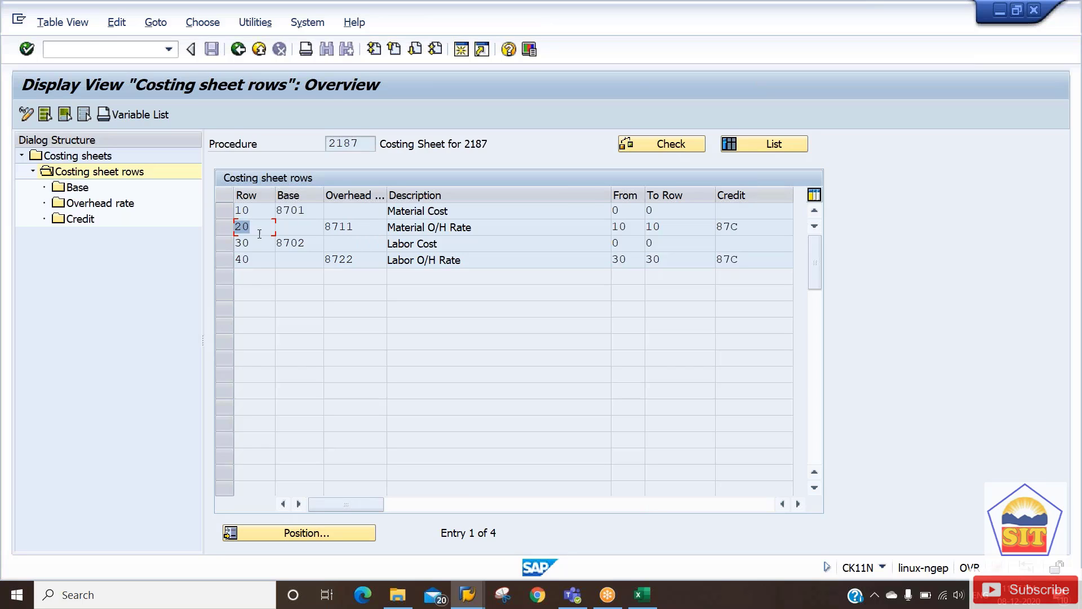
double_click(332, 227)
drag(331, 228, 327, 227)
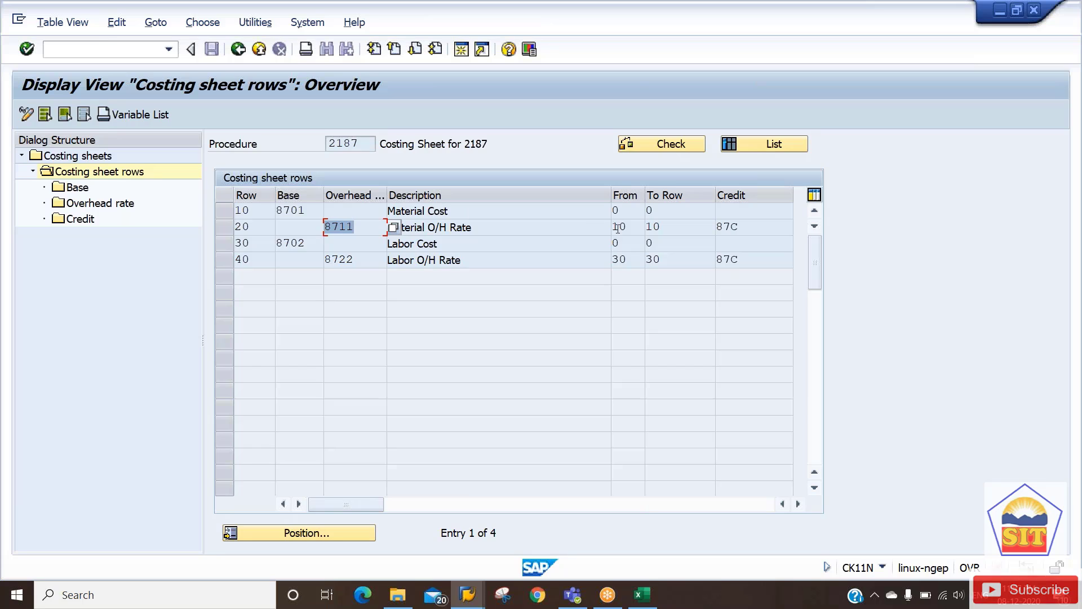
click(456, 211)
double_click(456, 212)
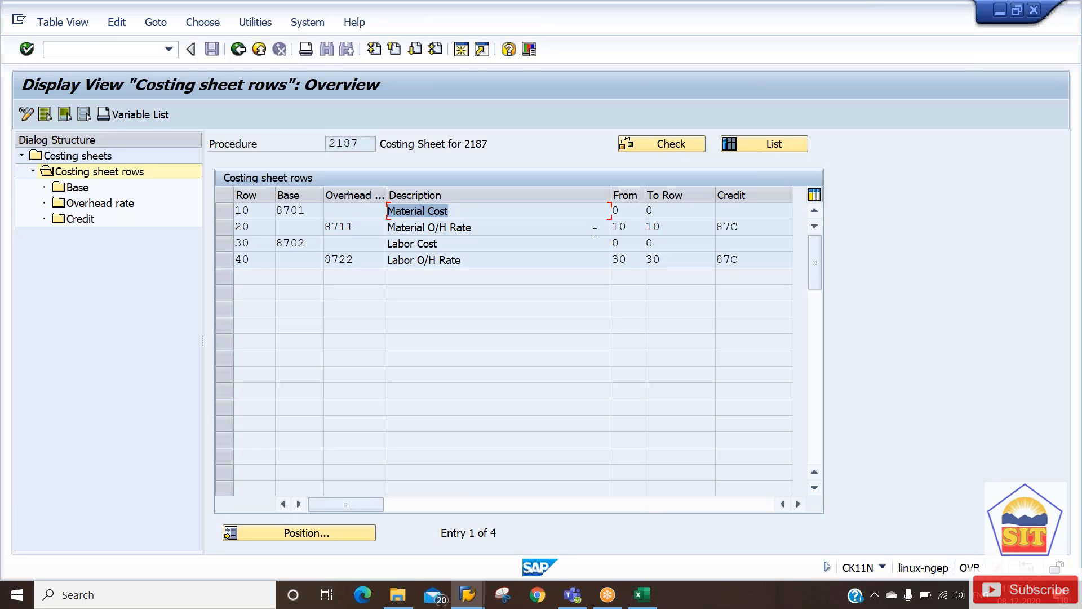
drag(638, 226, 612, 226)
drag(686, 227, 636, 227)
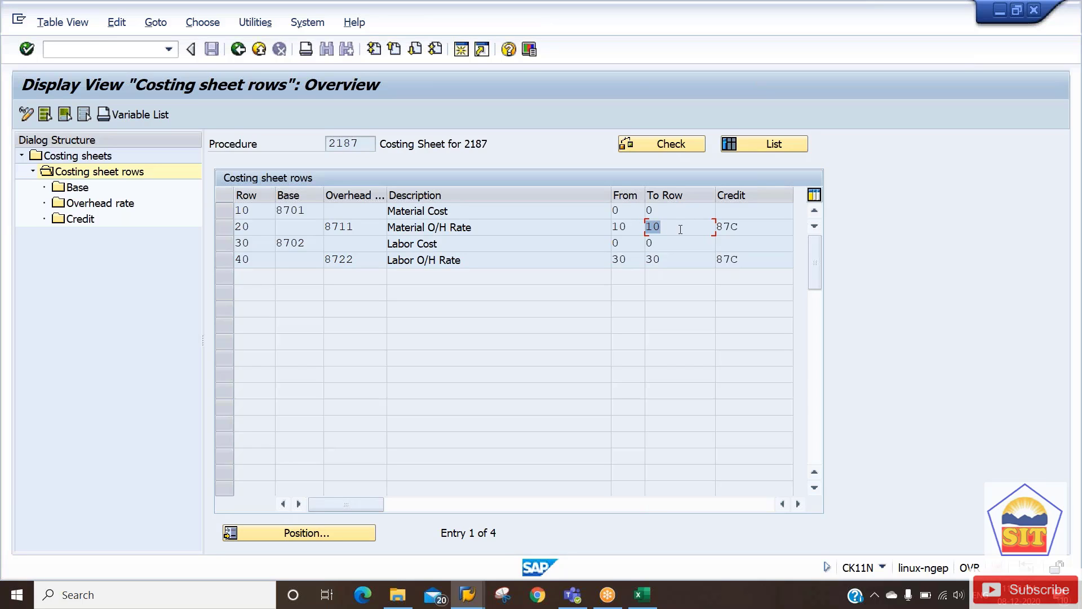
drag(740, 226, 705, 227)
drag(754, 227, 700, 226)
click(229, 225)
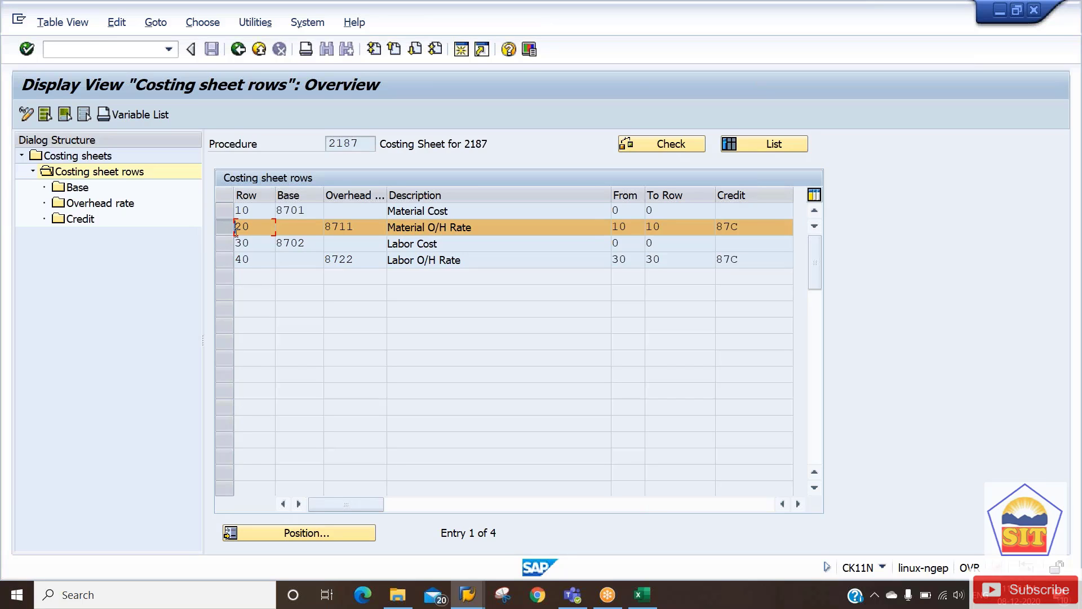
double_click(83, 207)
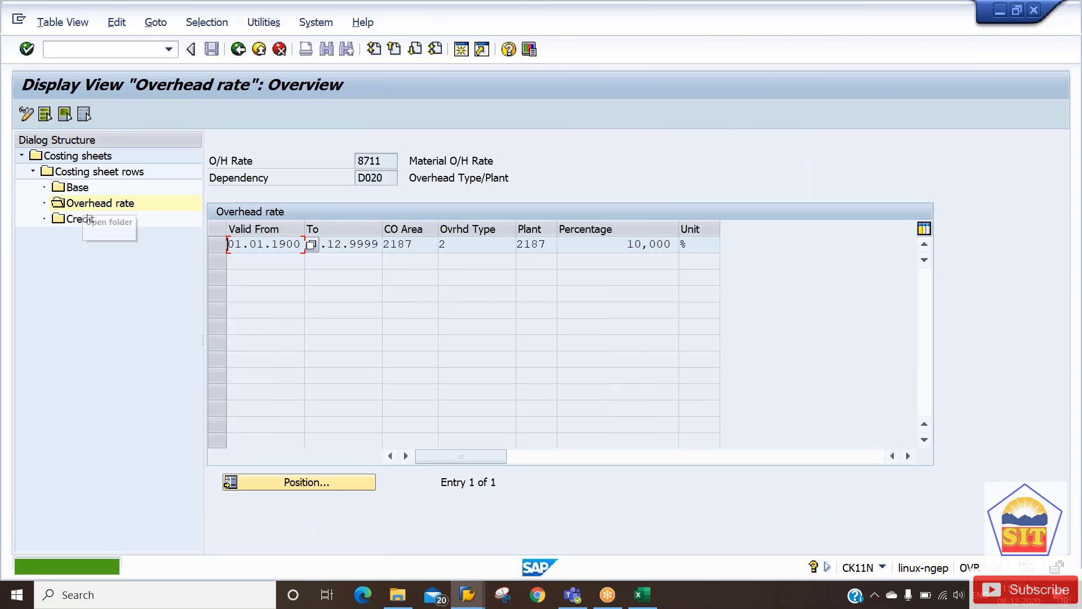
click(310, 245)
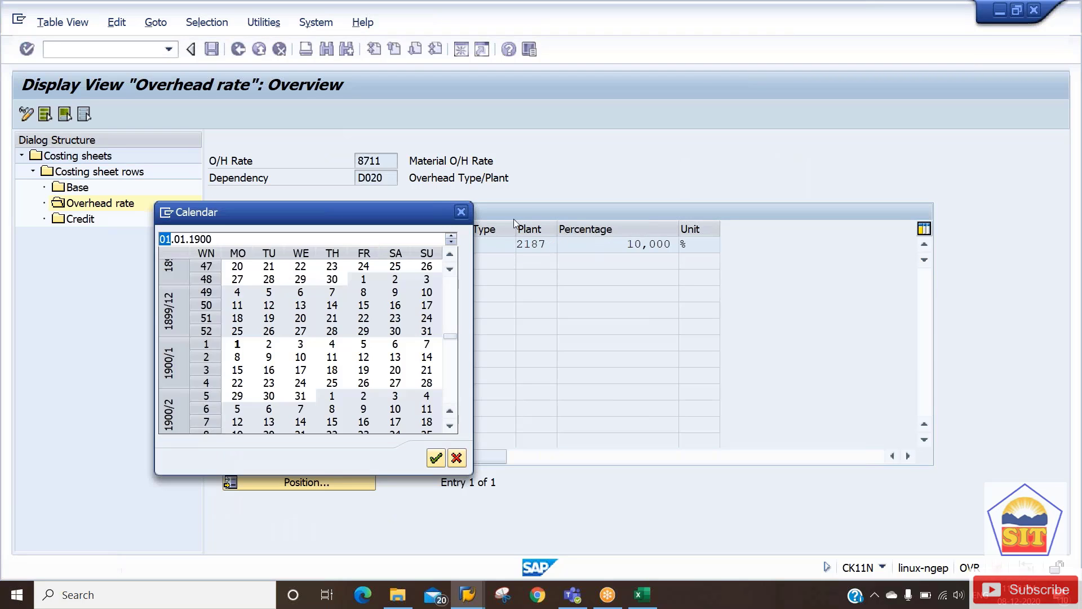
click(460, 212)
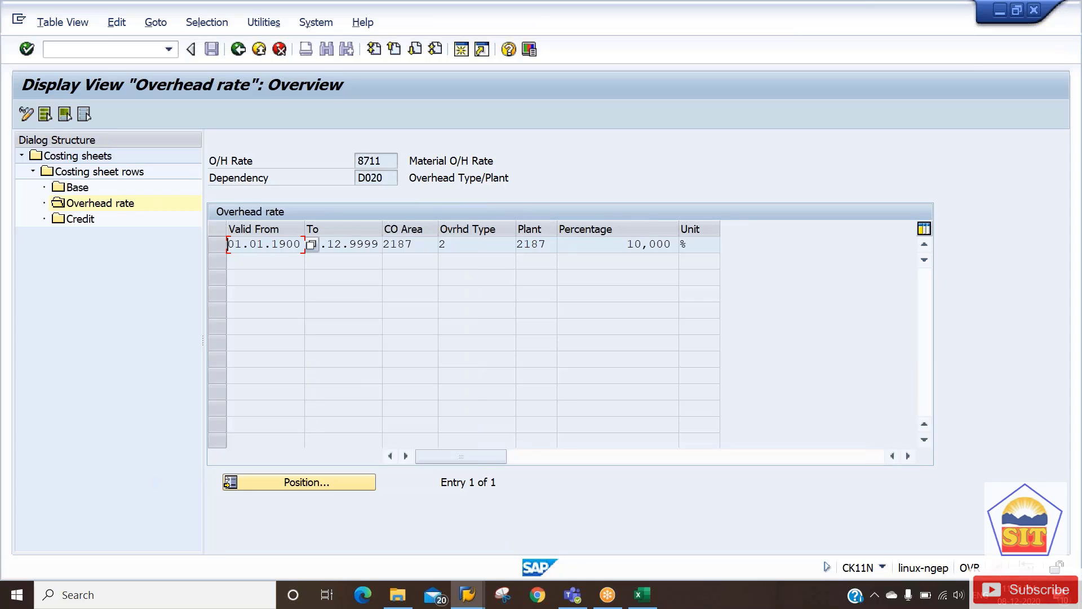
click(677, 248)
click(98, 221)
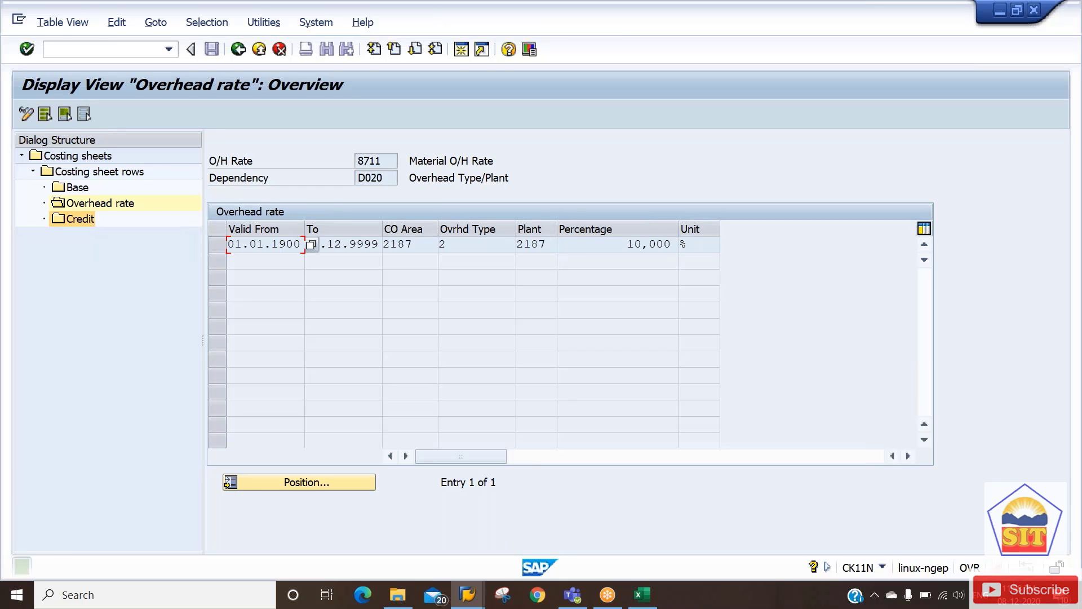
click(80, 174)
double_click(81, 174)
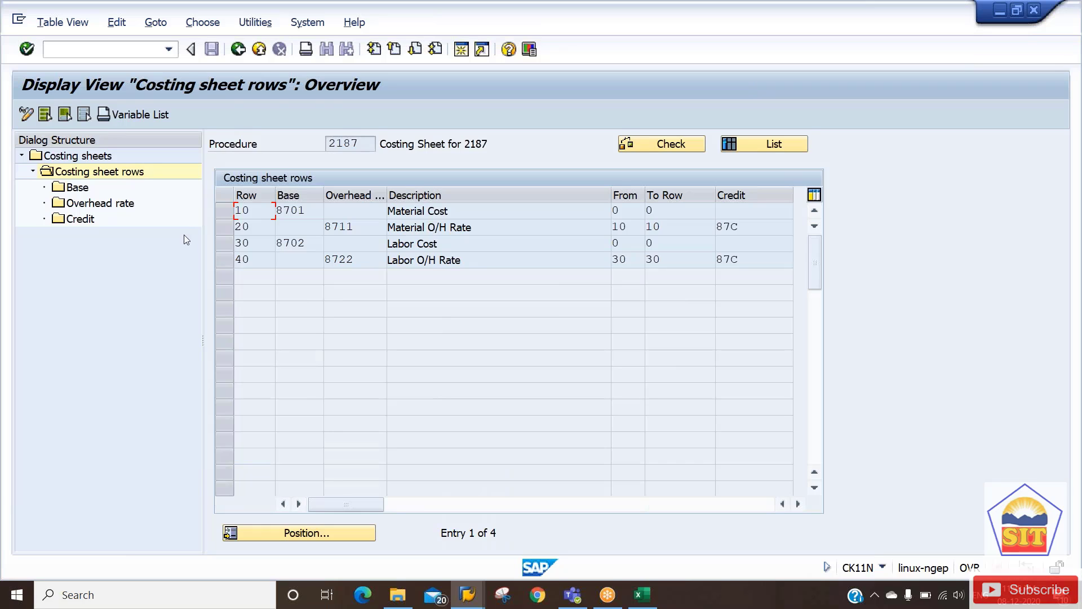
Open the Material O/H Rate row's credit, note cost center 8701, then go back to CK11N.
click(215, 227)
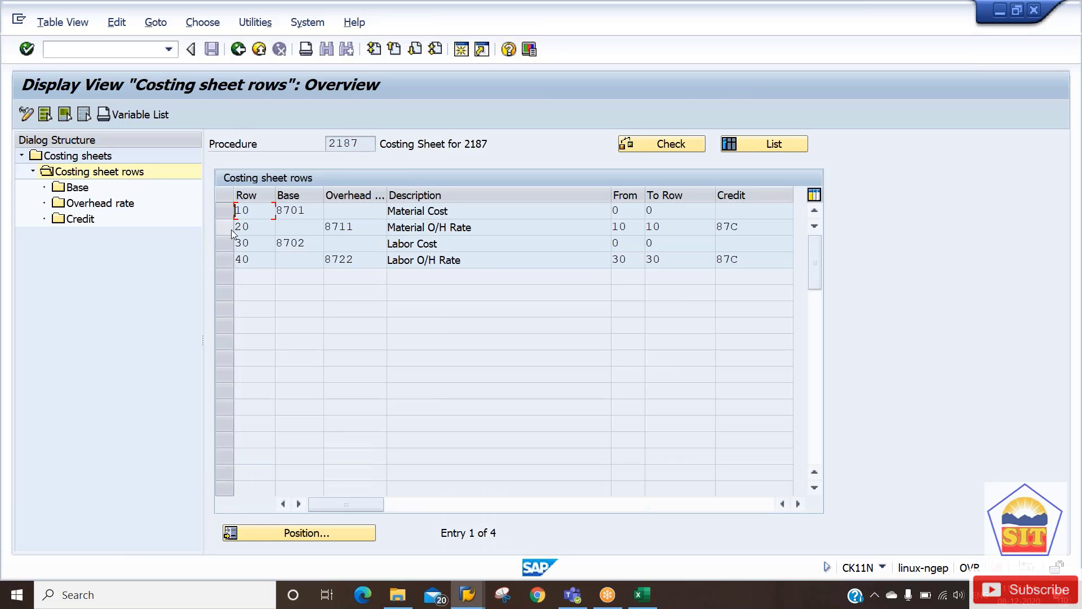
double_click(78, 220)
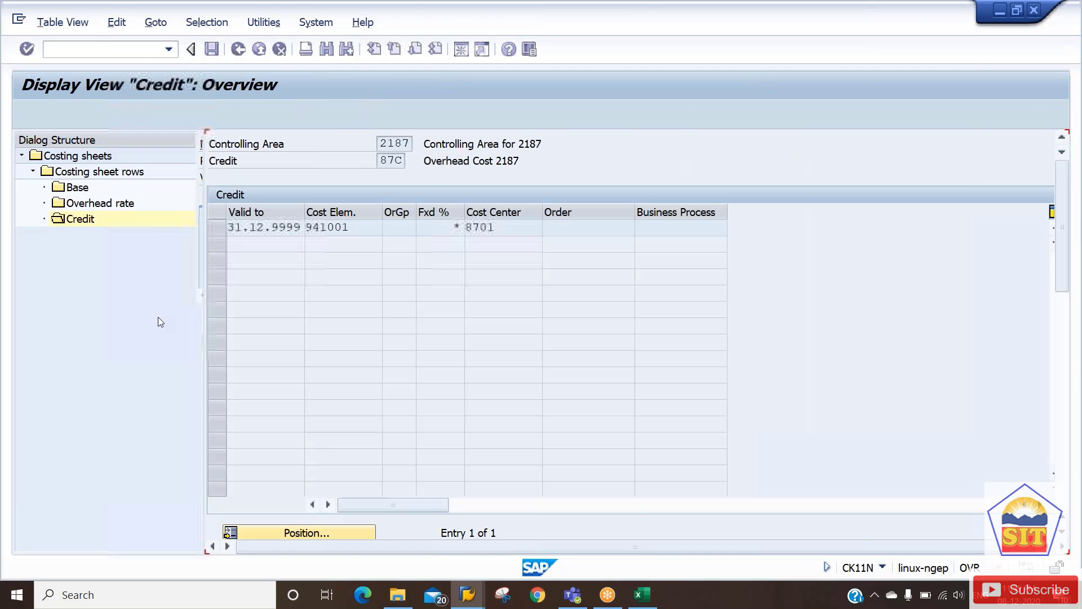
drag(492, 227, 472, 228)
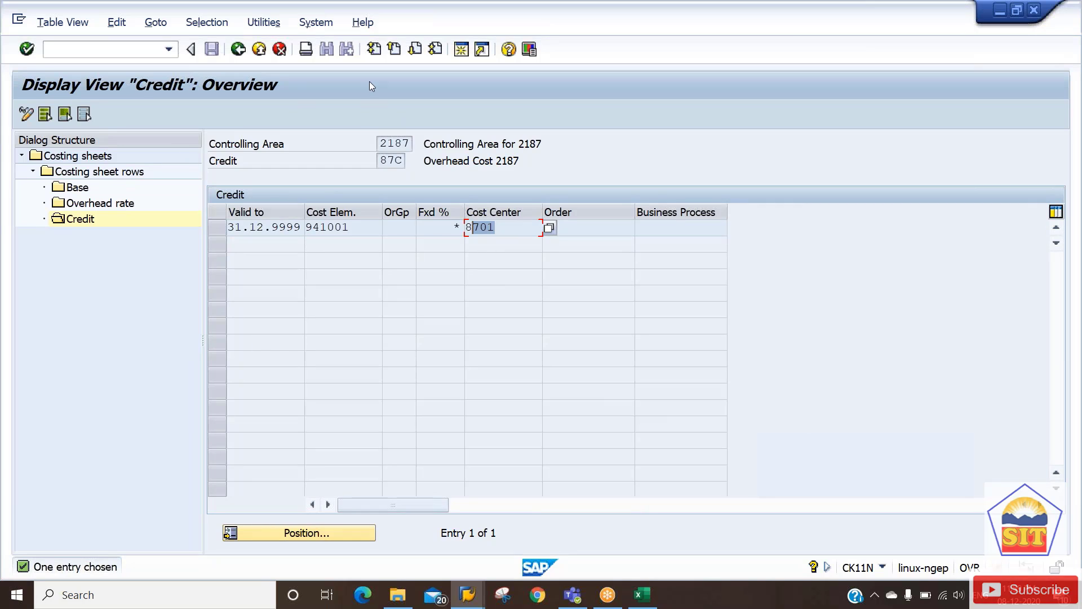
click(238, 50)
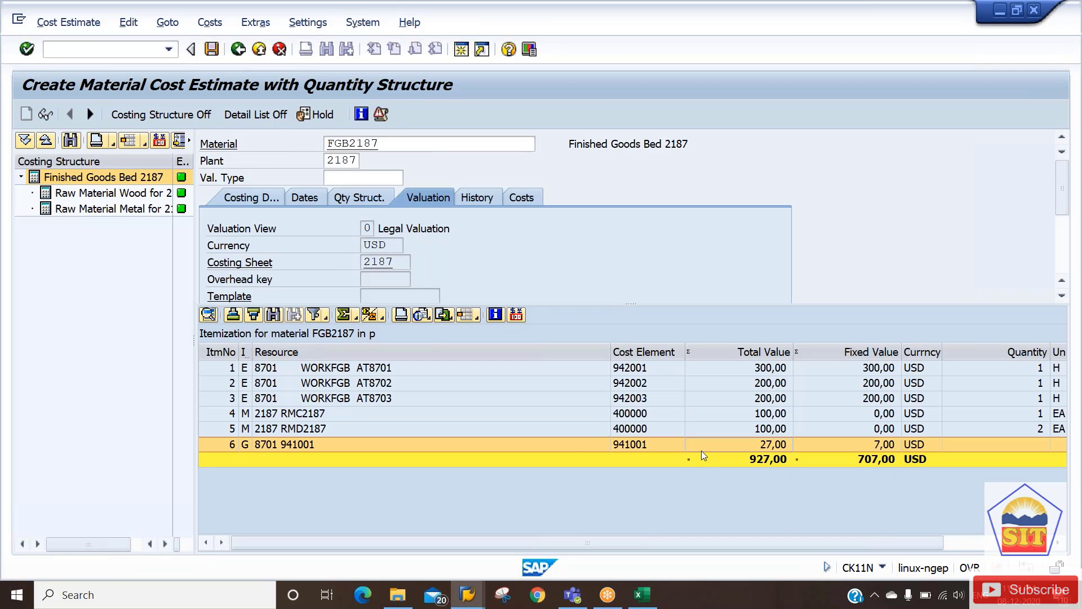